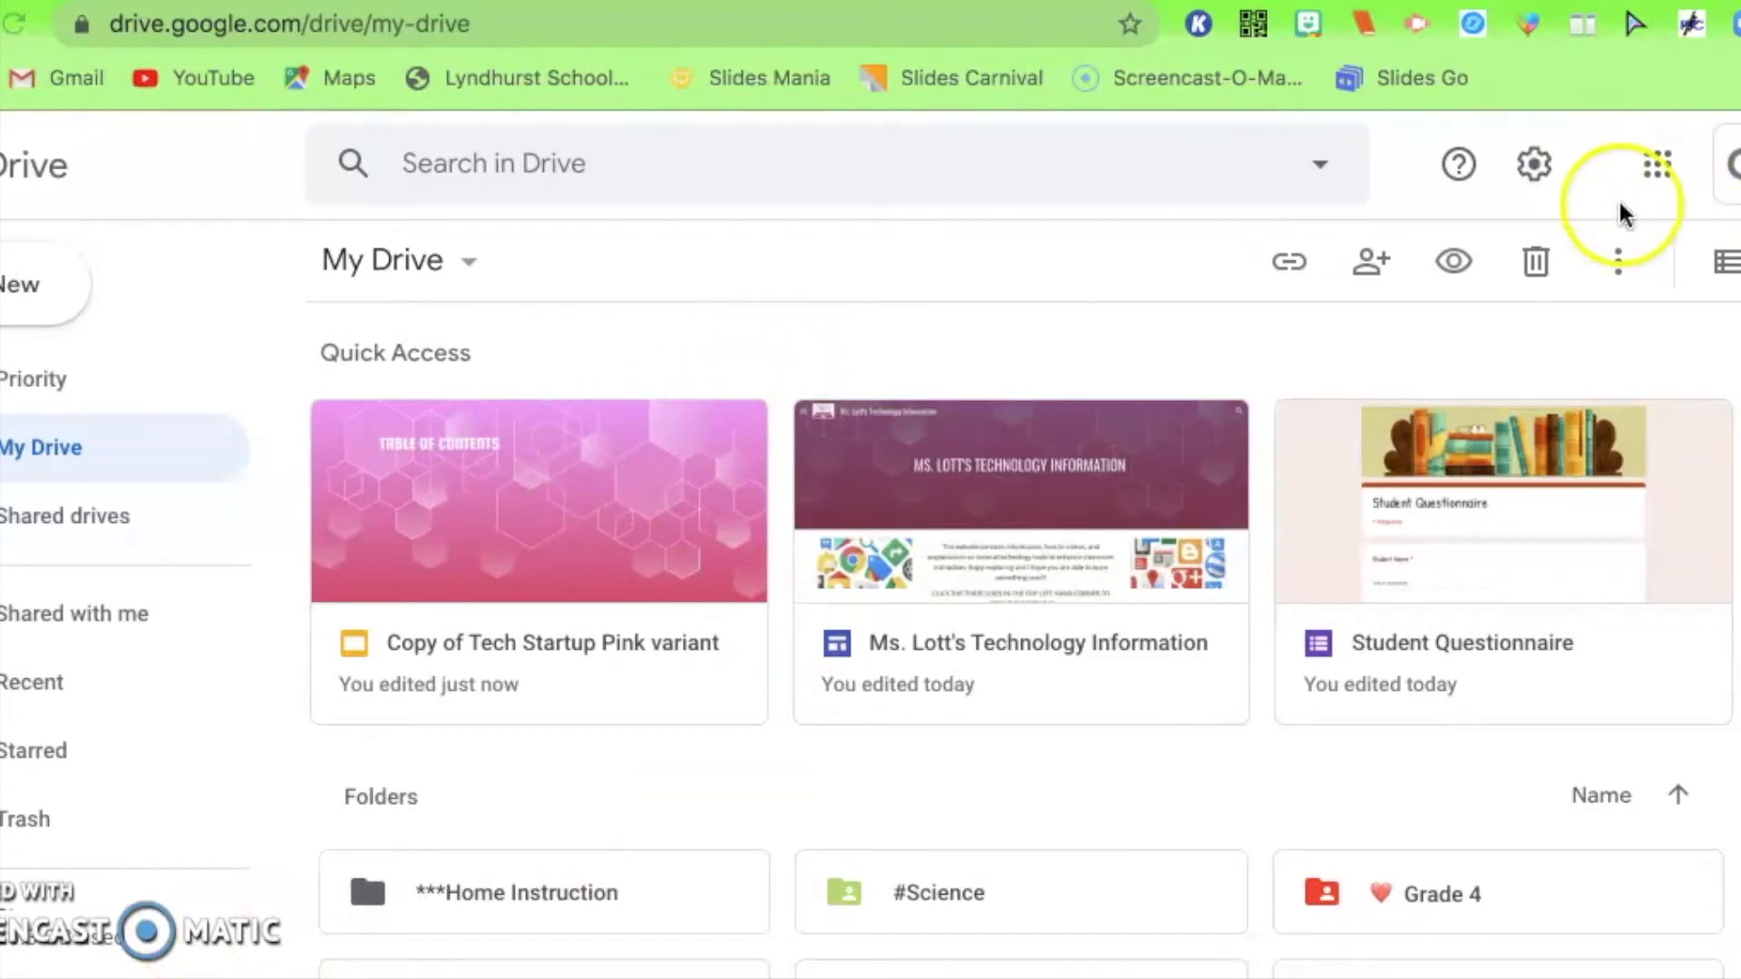
# Create a new blank Google Docs document from My Drive.
pyautogui.click(1655, 168)
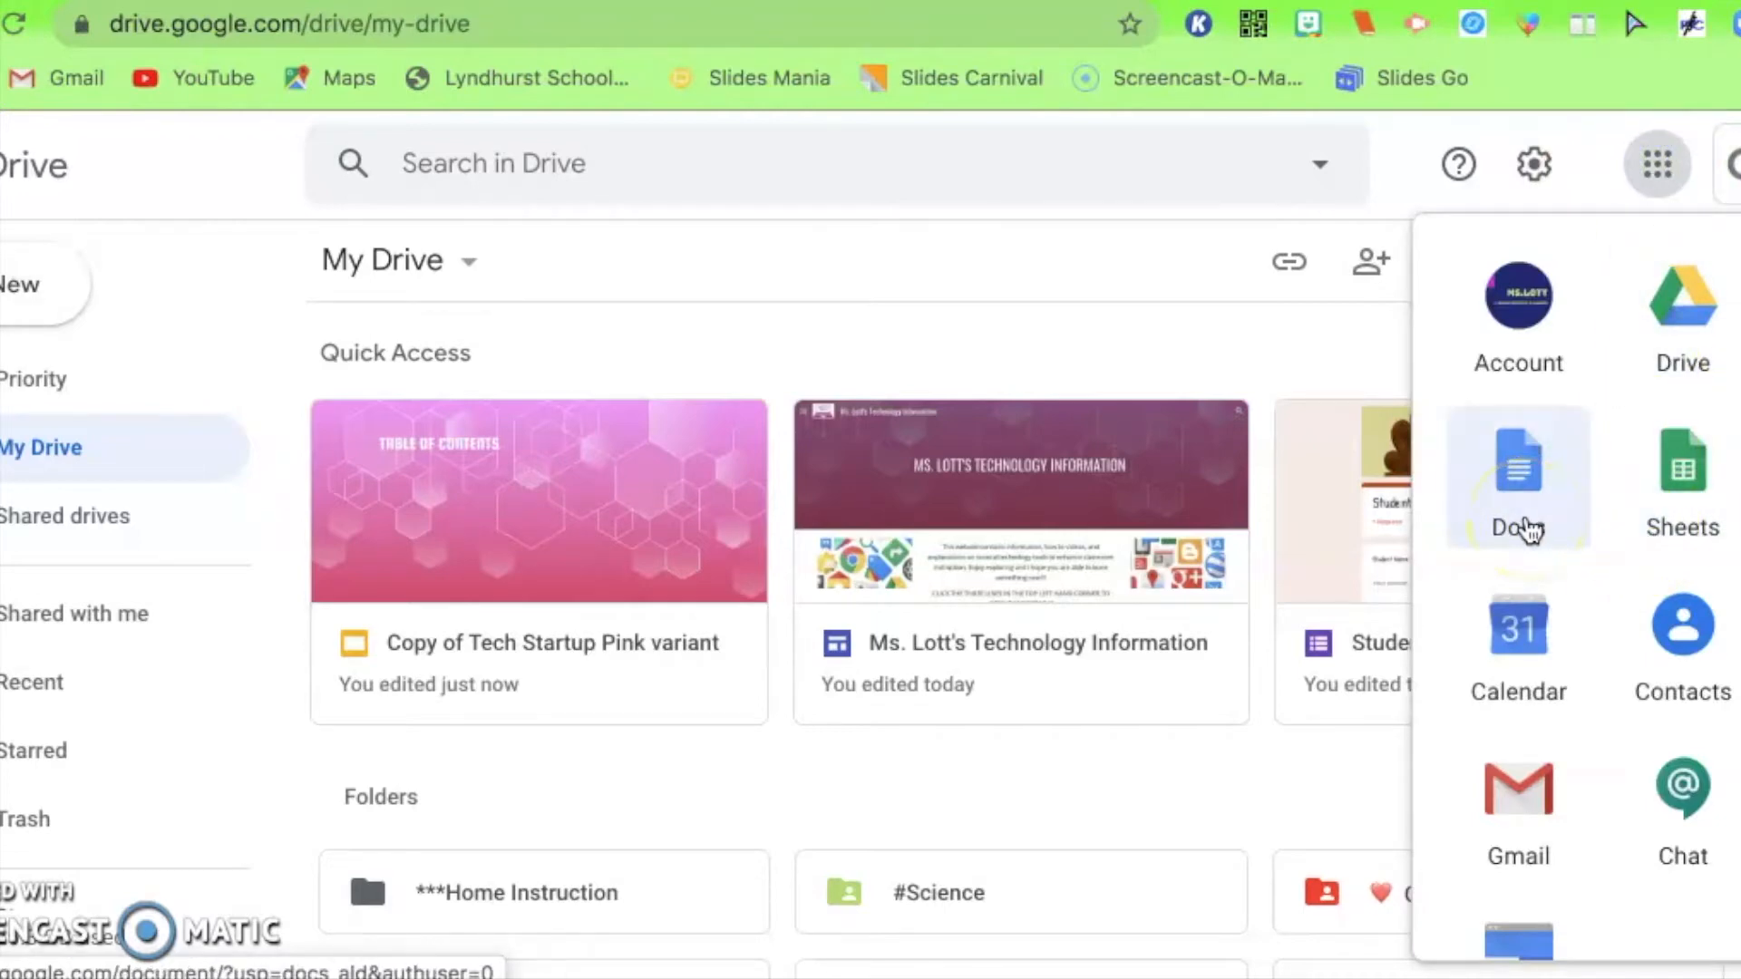
pyautogui.click(237, 216)
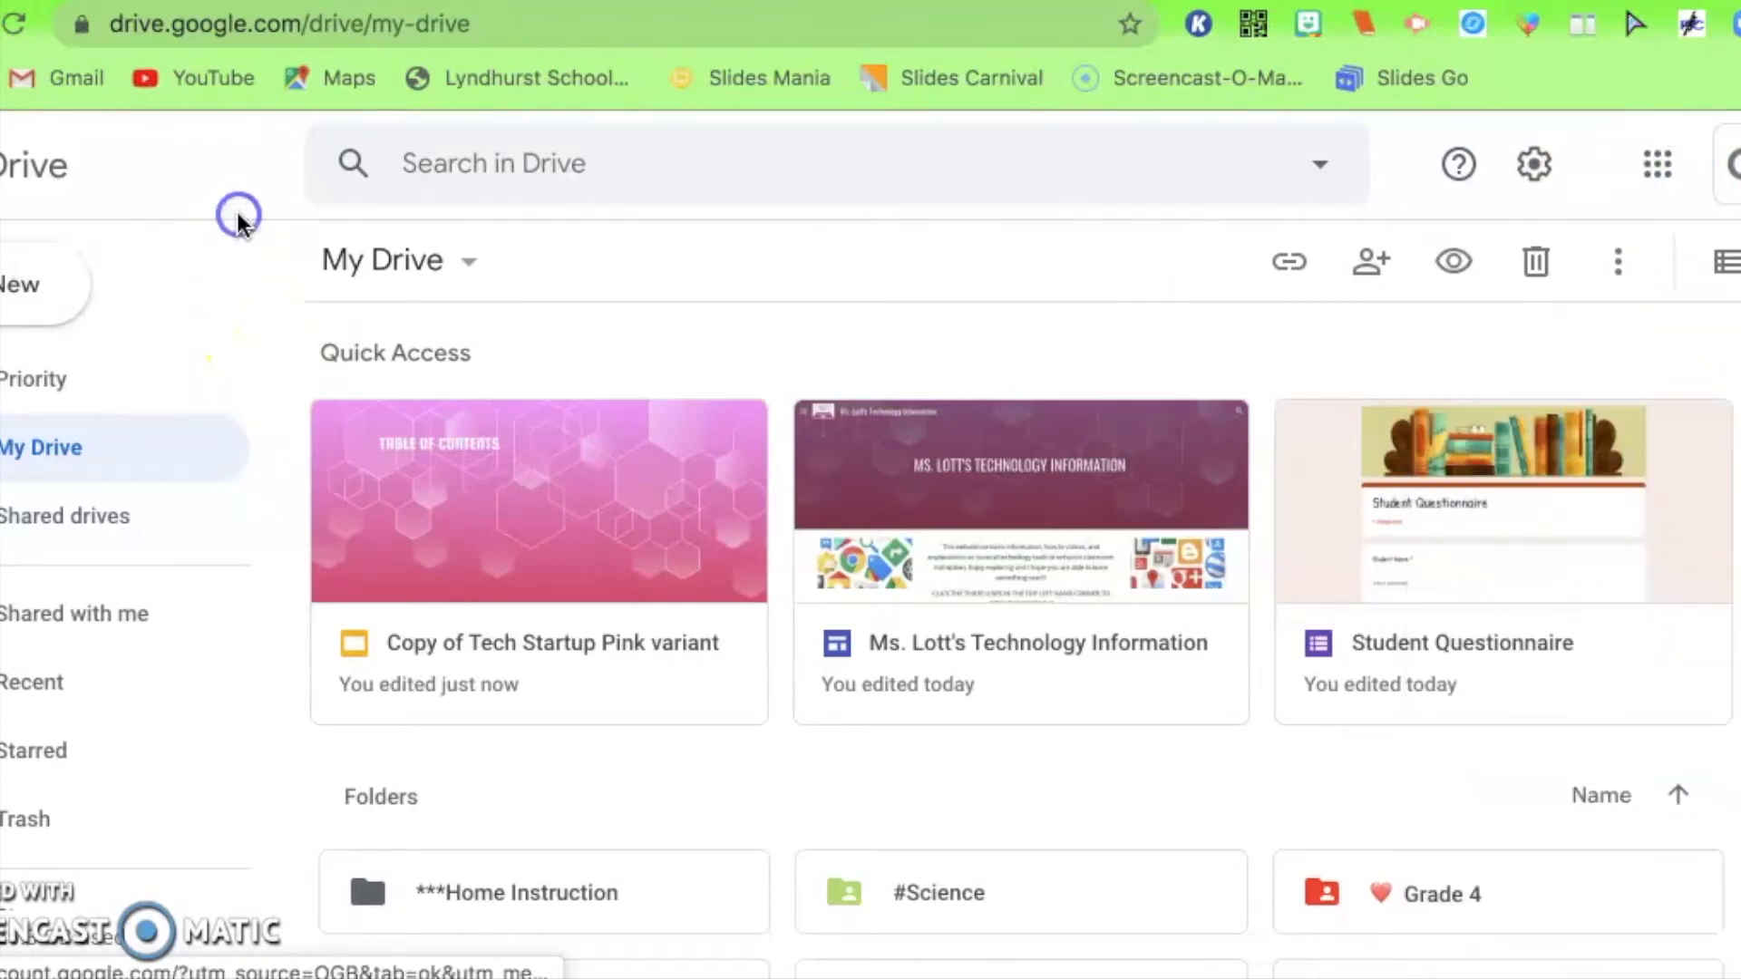
pyautogui.click(36, 277)
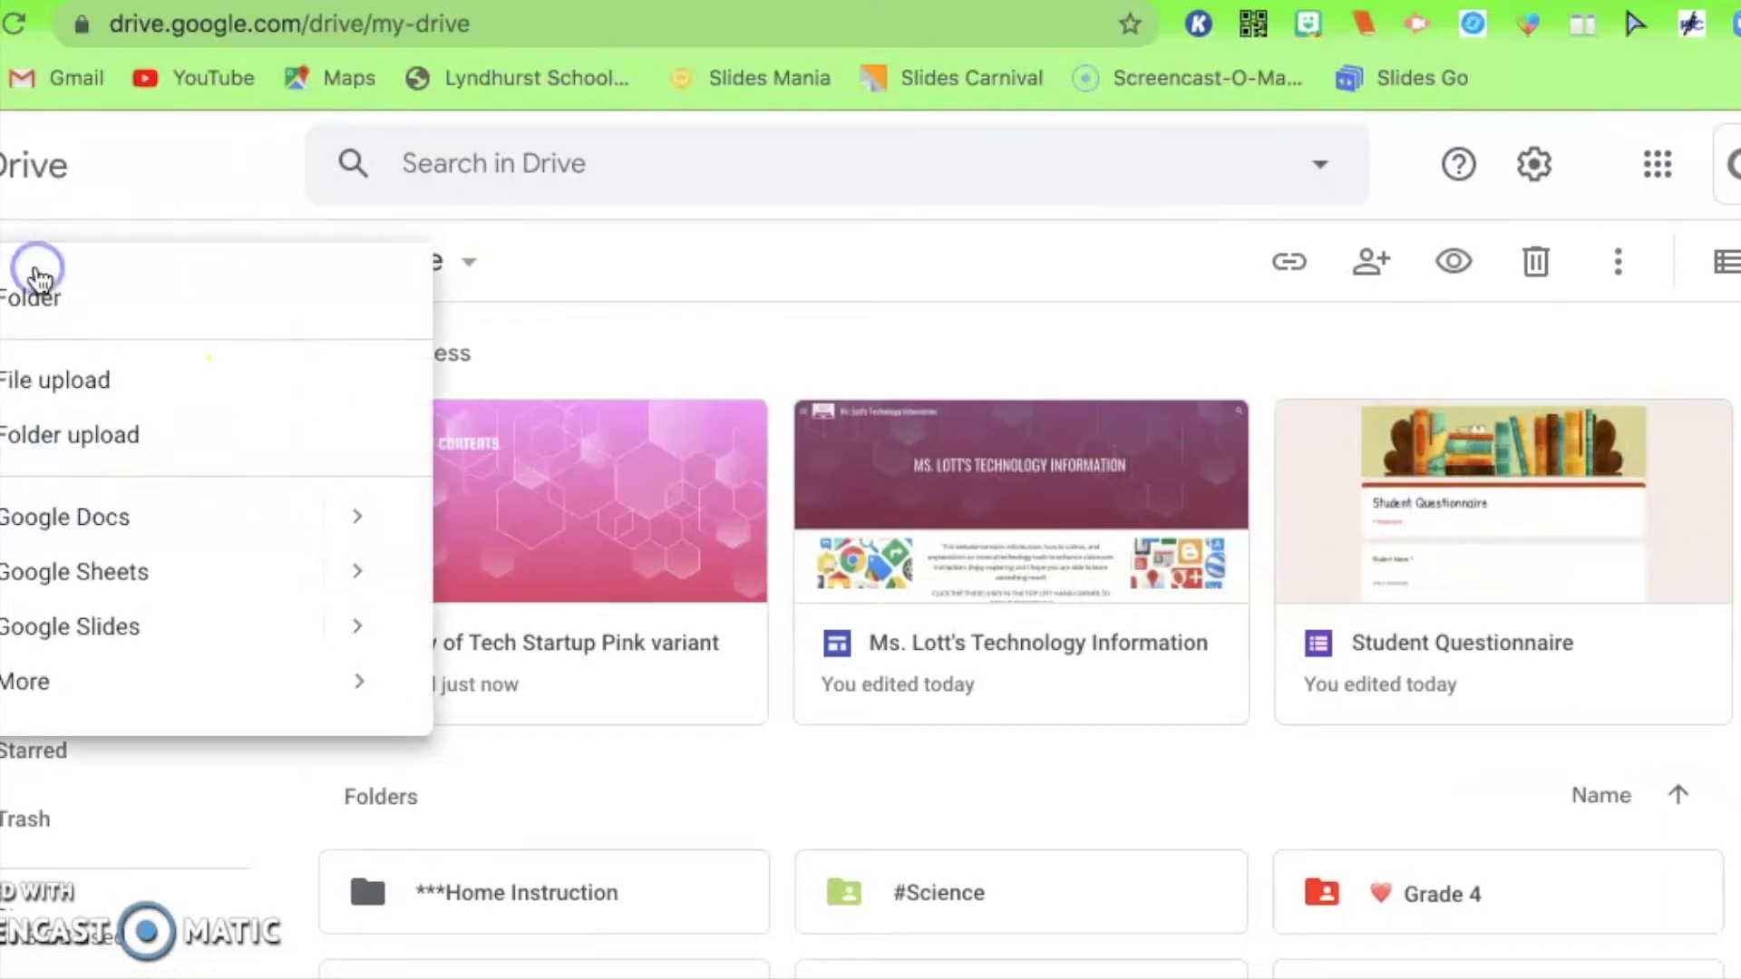
pyautogui.click(84, 526)
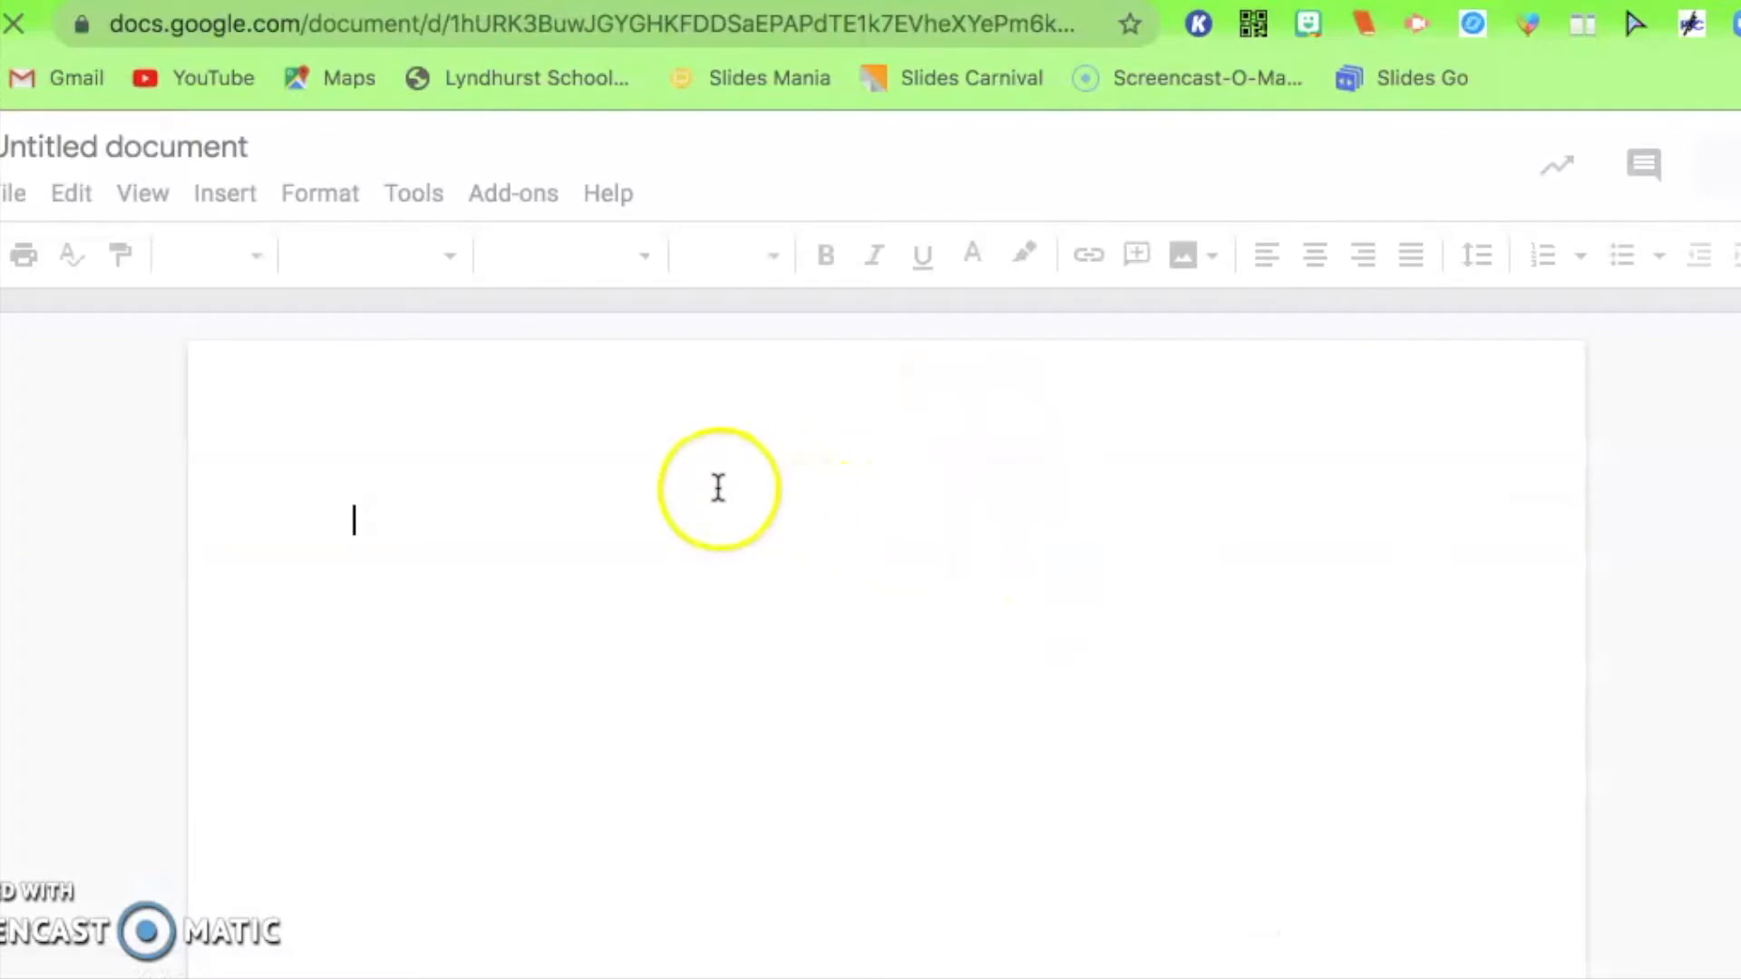
# Rename the untitled document as "Example" and return to the document body.
pyautogui.click(78, 146)
pyautogui.click(78, 146)
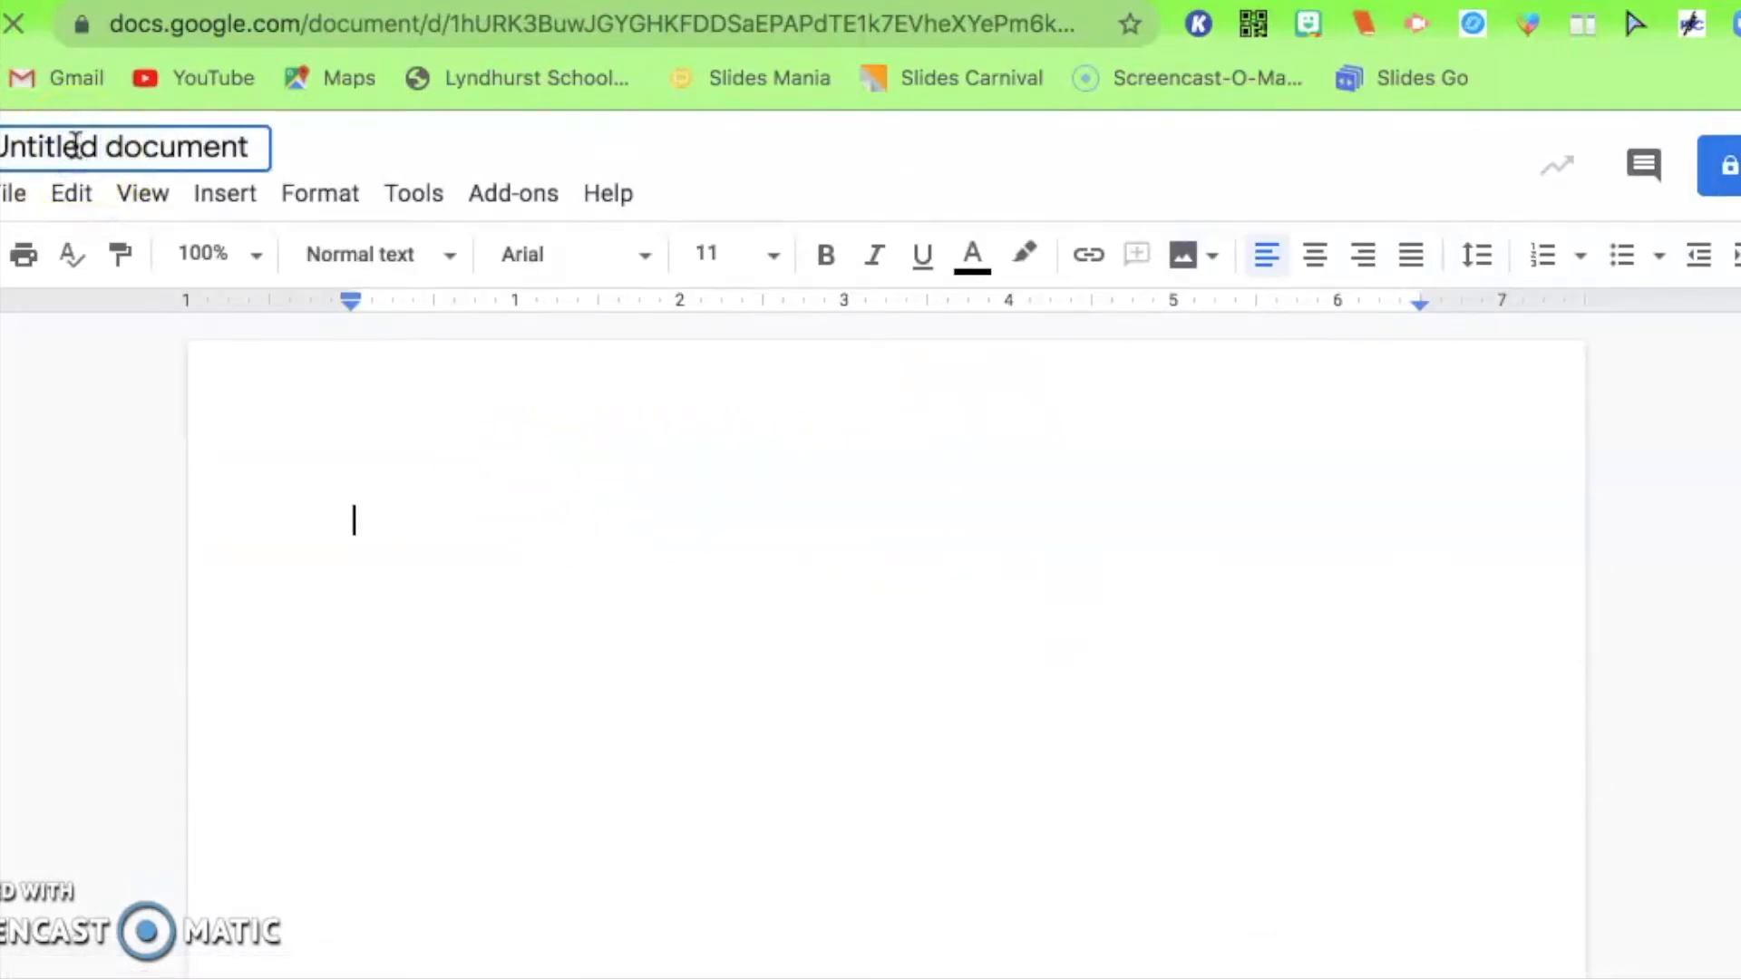
pyautogui.tripleClick(76, 145)
pyautogui.press('BackSpace')
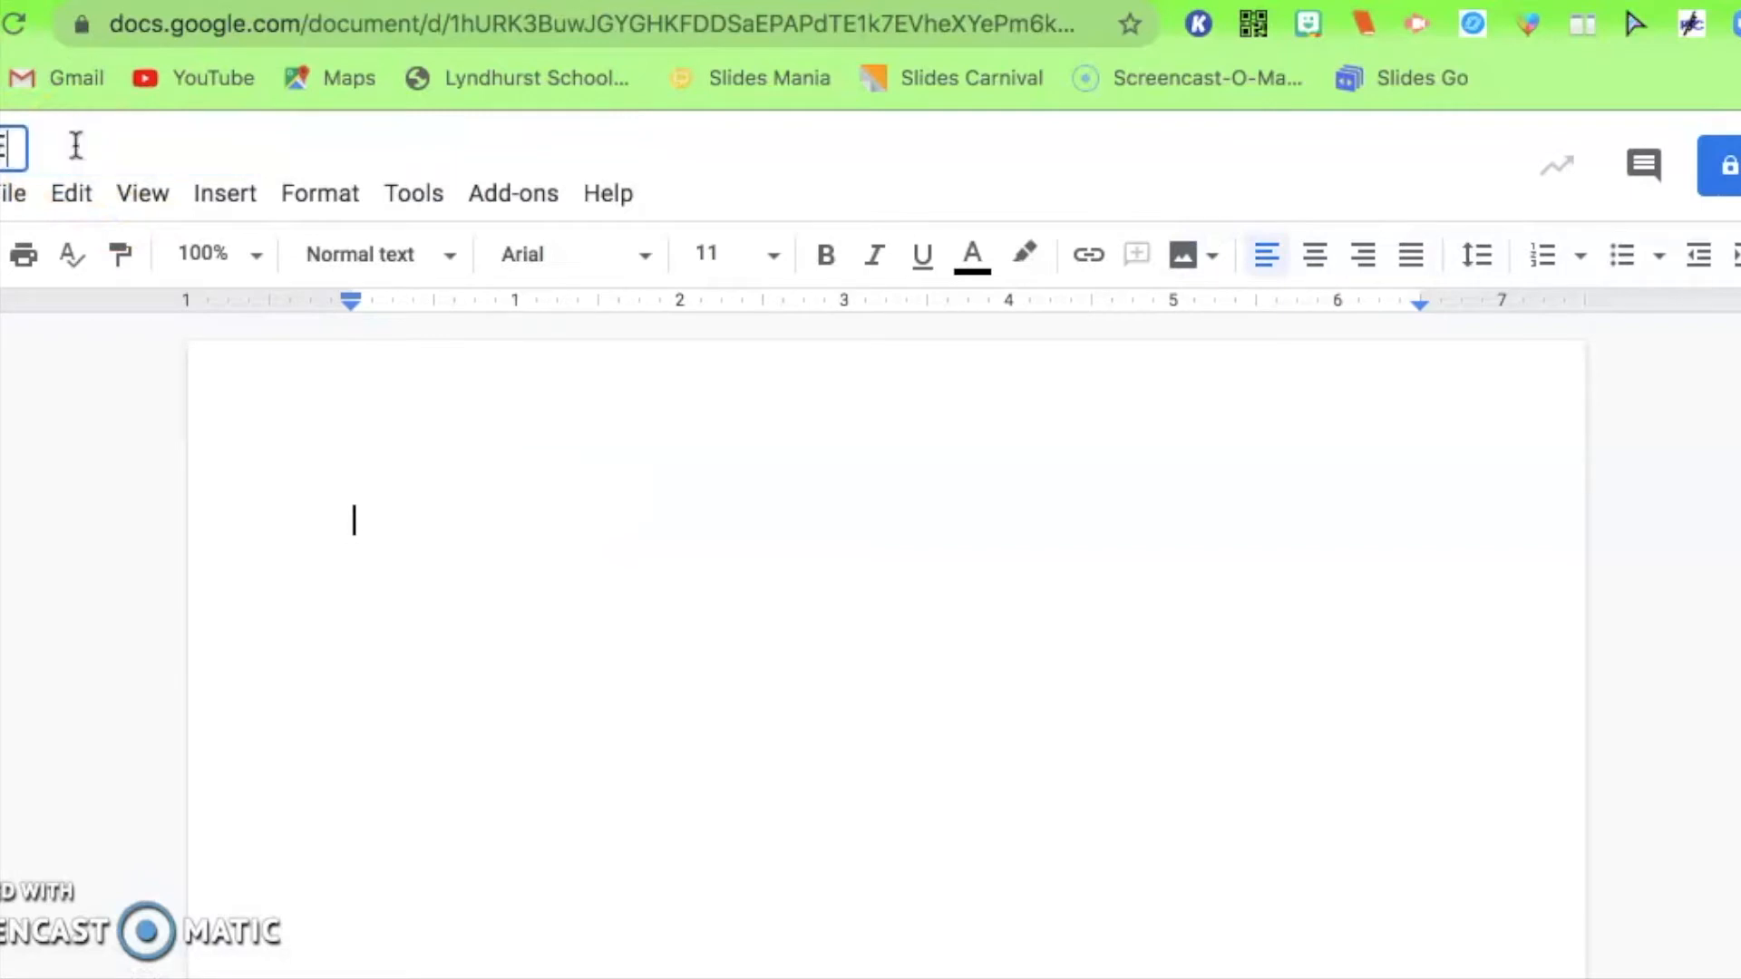
pyautogui.click(579, 482)
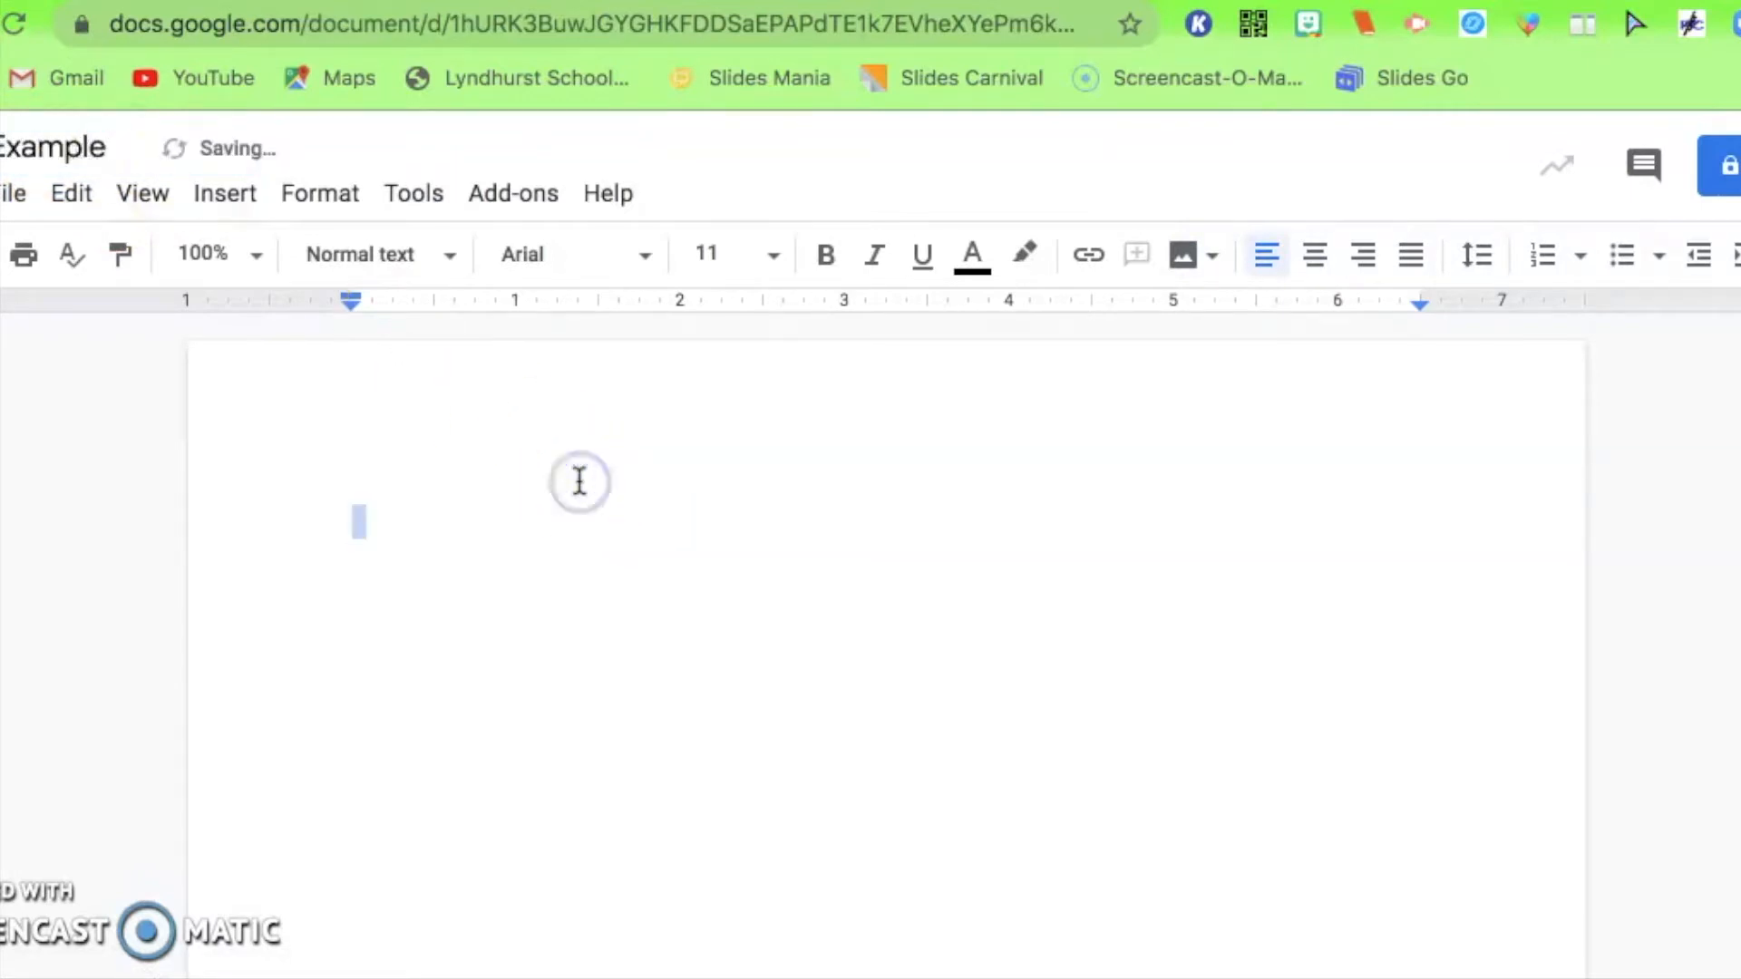
pyautogui.click(672, 606)
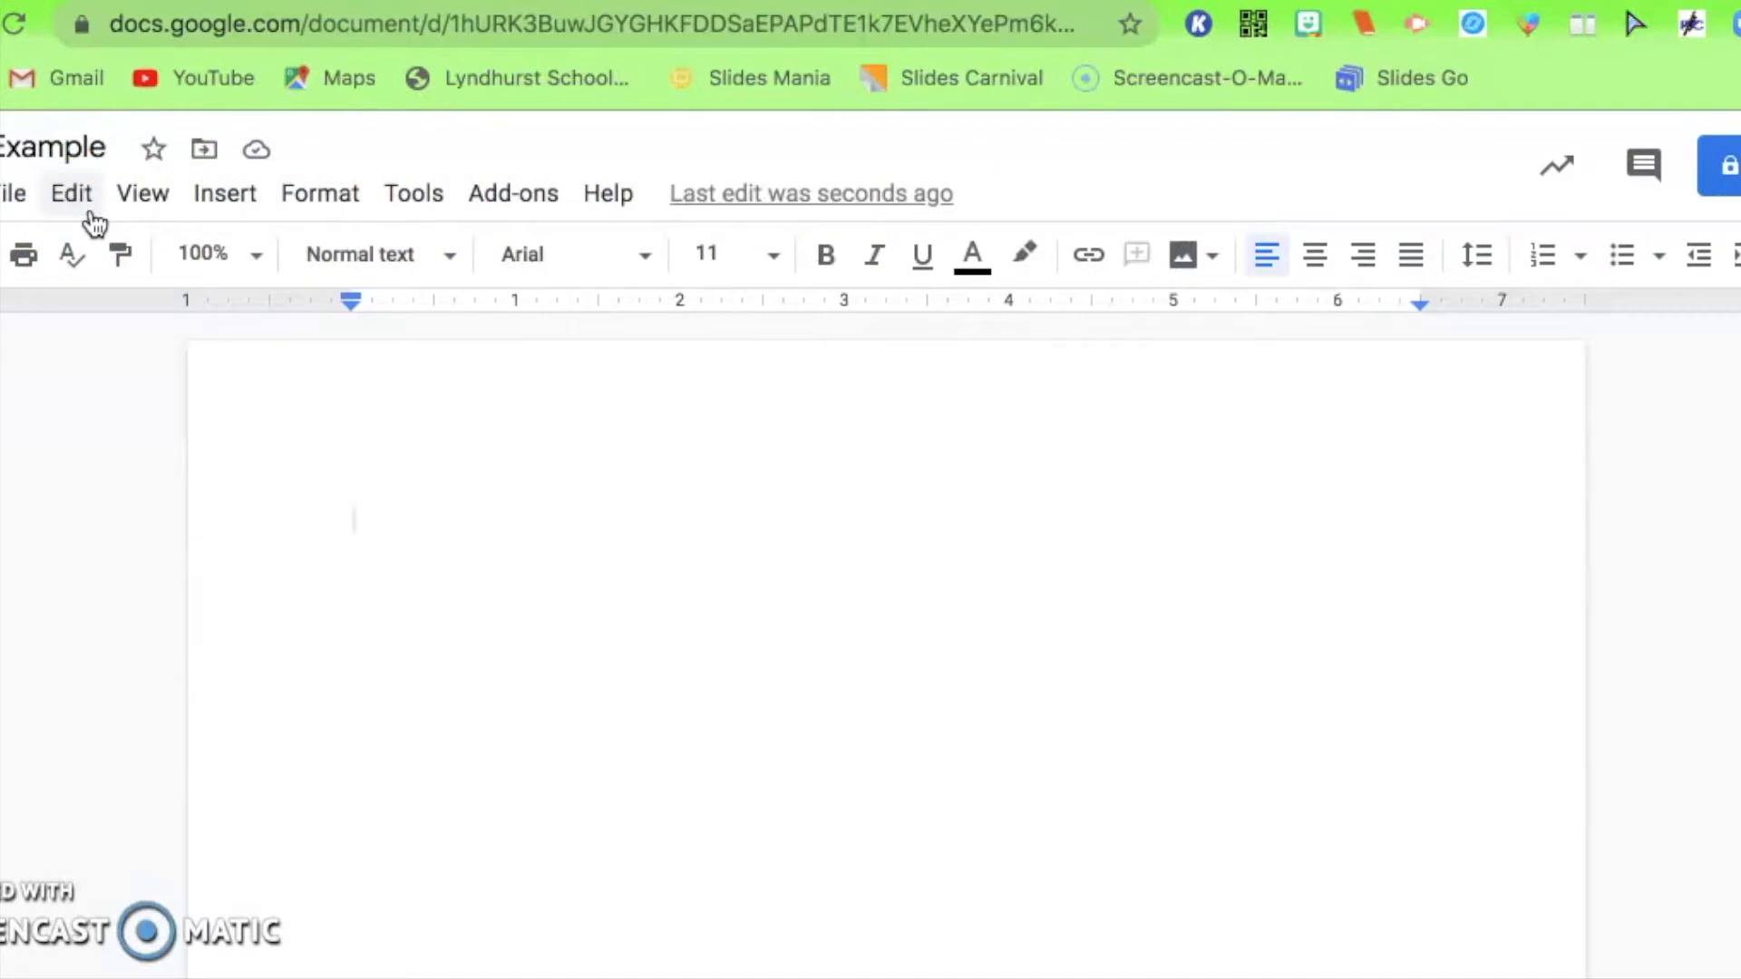
# Examine the available file, editing and view commands, including the download formats, version history and language options.
pyautogui.click(13, 201)
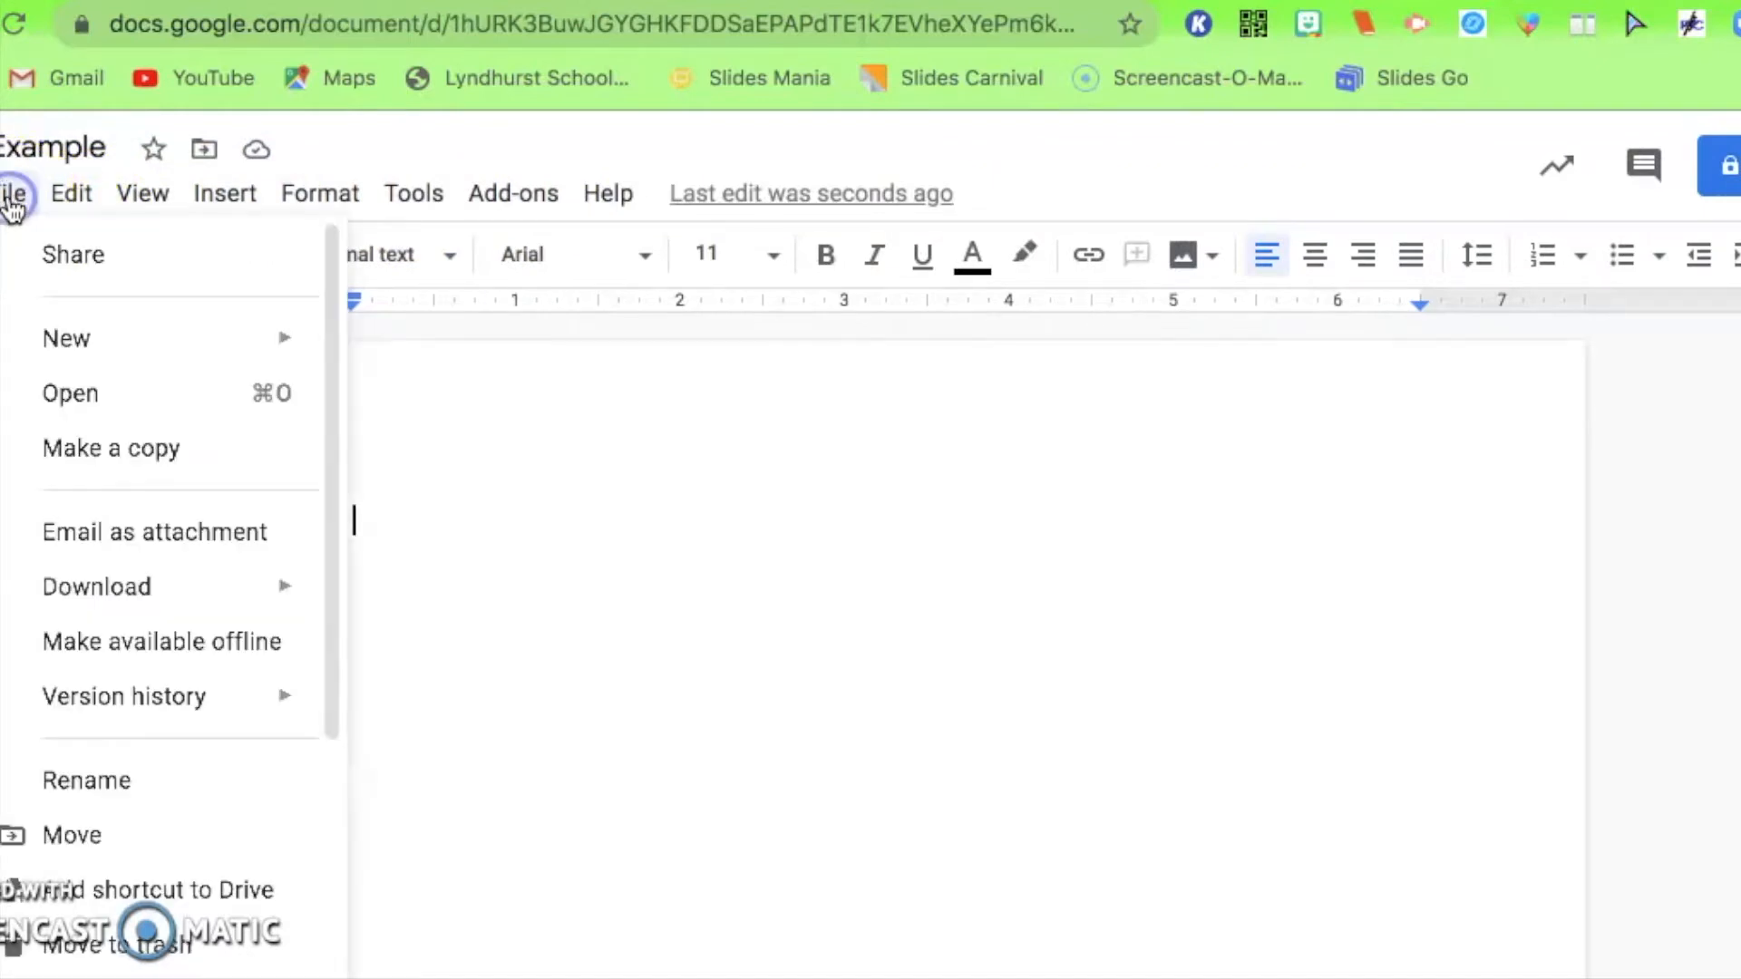
pyautogui.moveTo(63, 354)
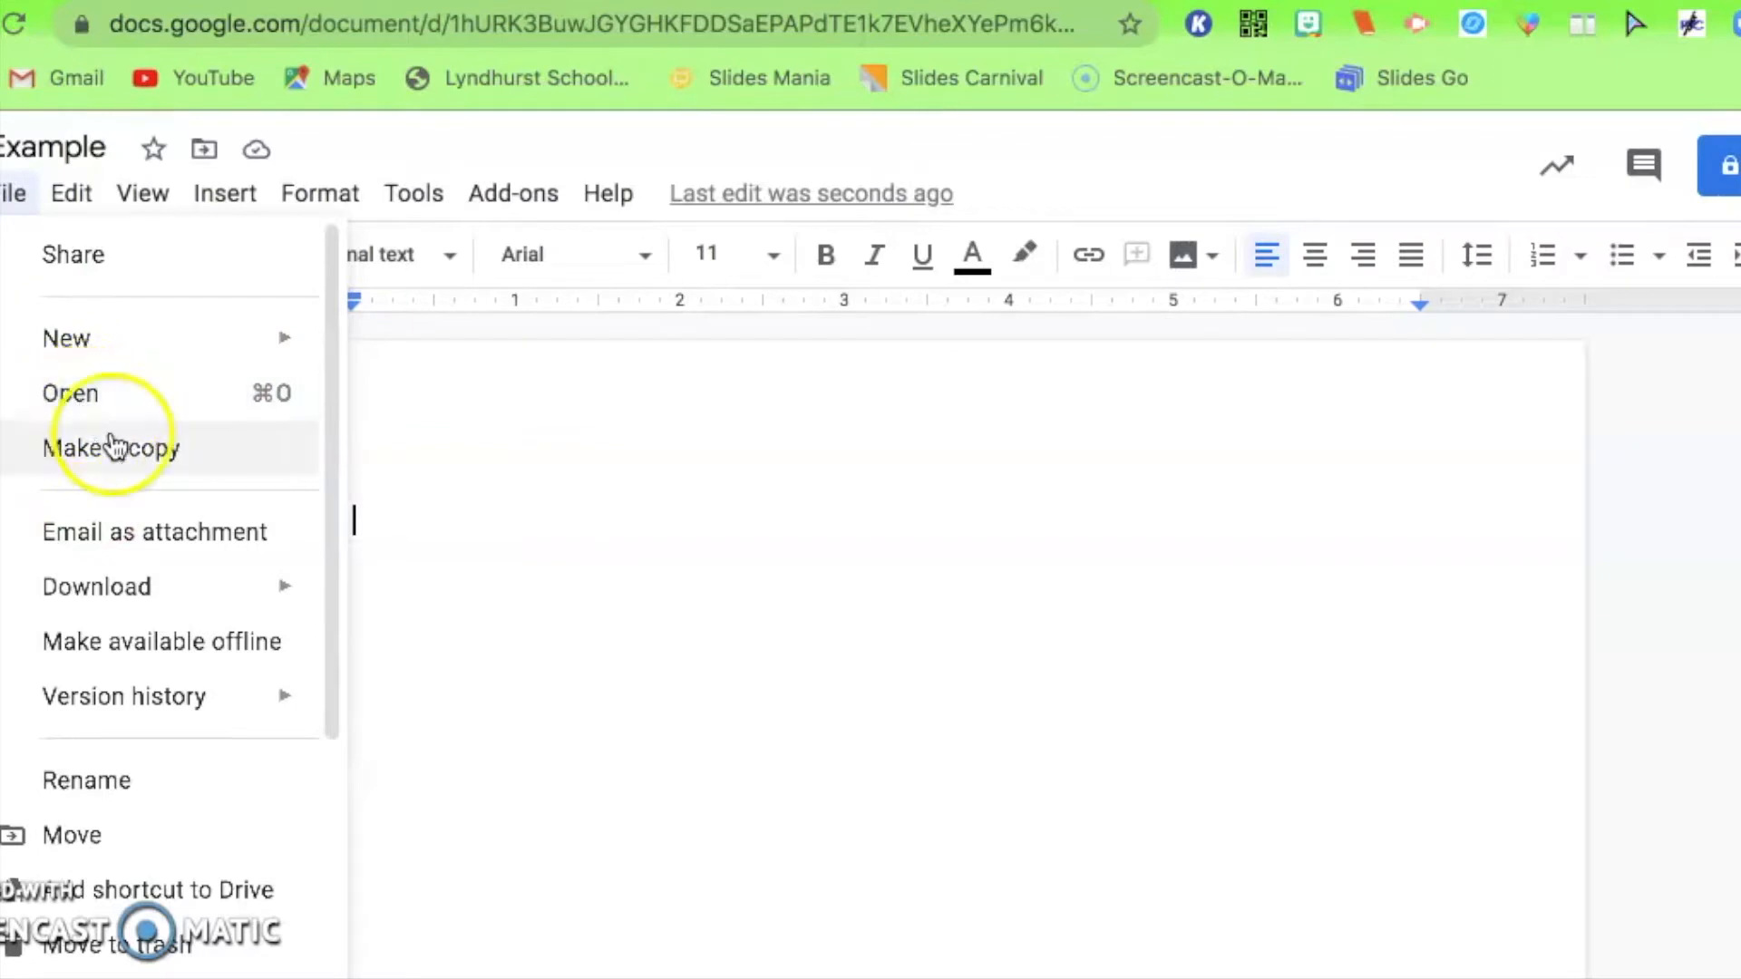
pyautogui.moveTo(109, 575)
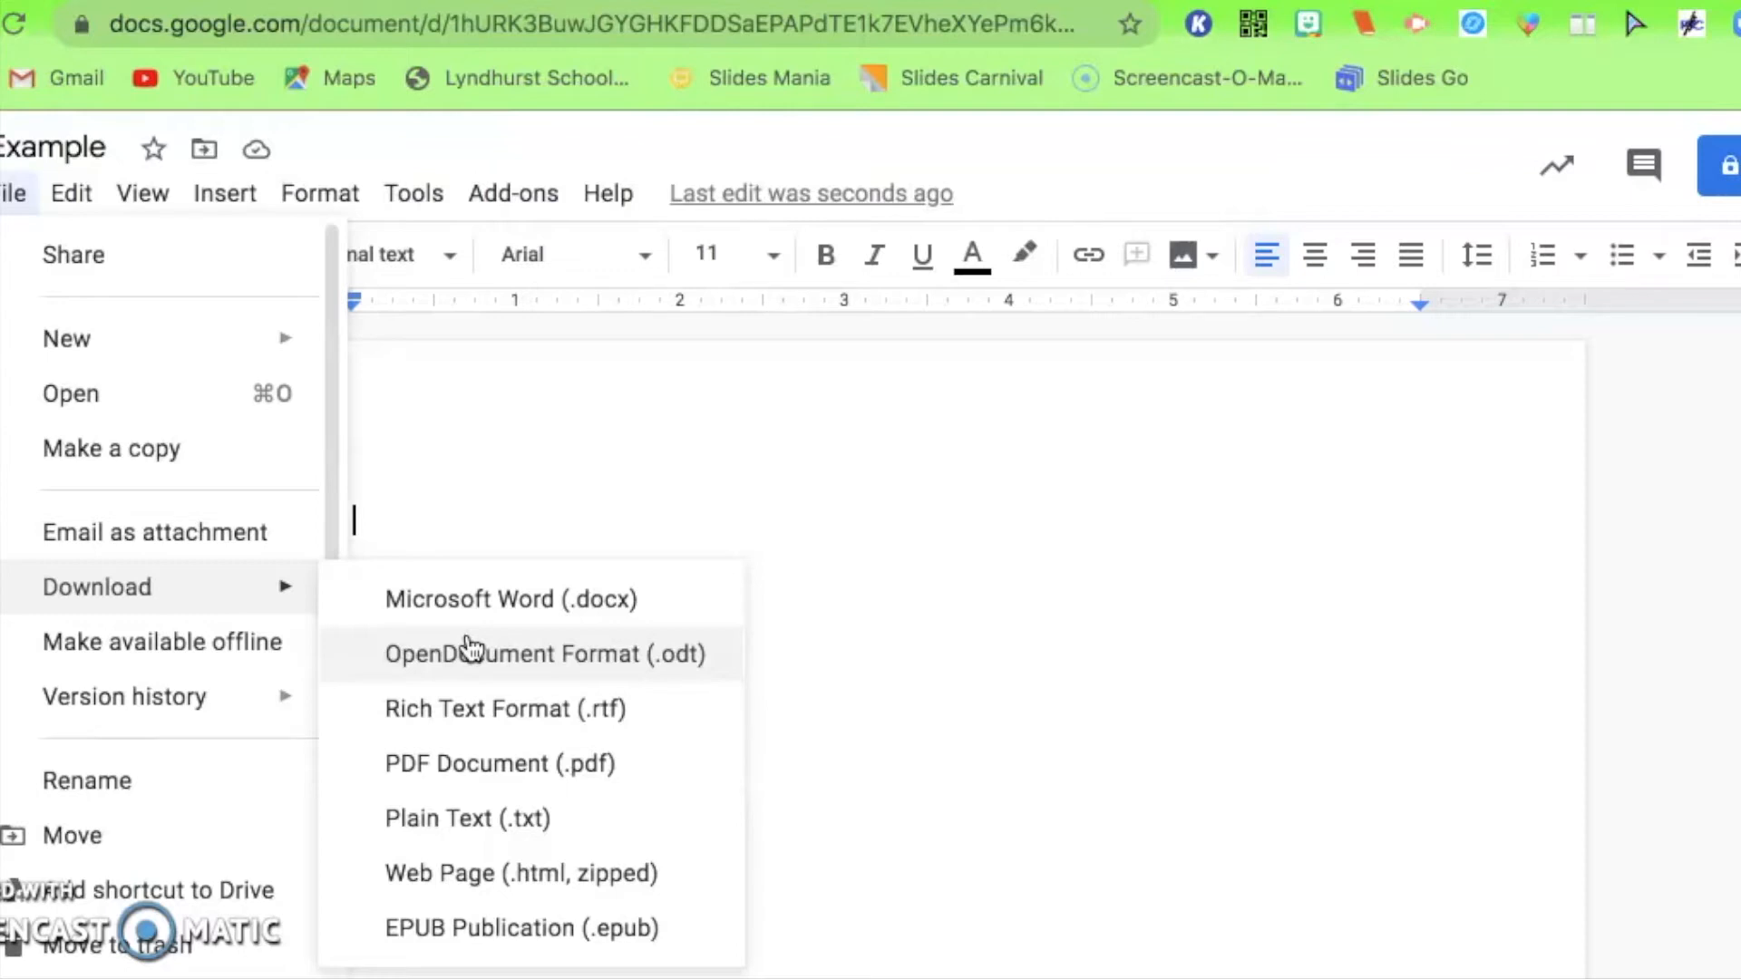
pyautogui.click(210, 697)
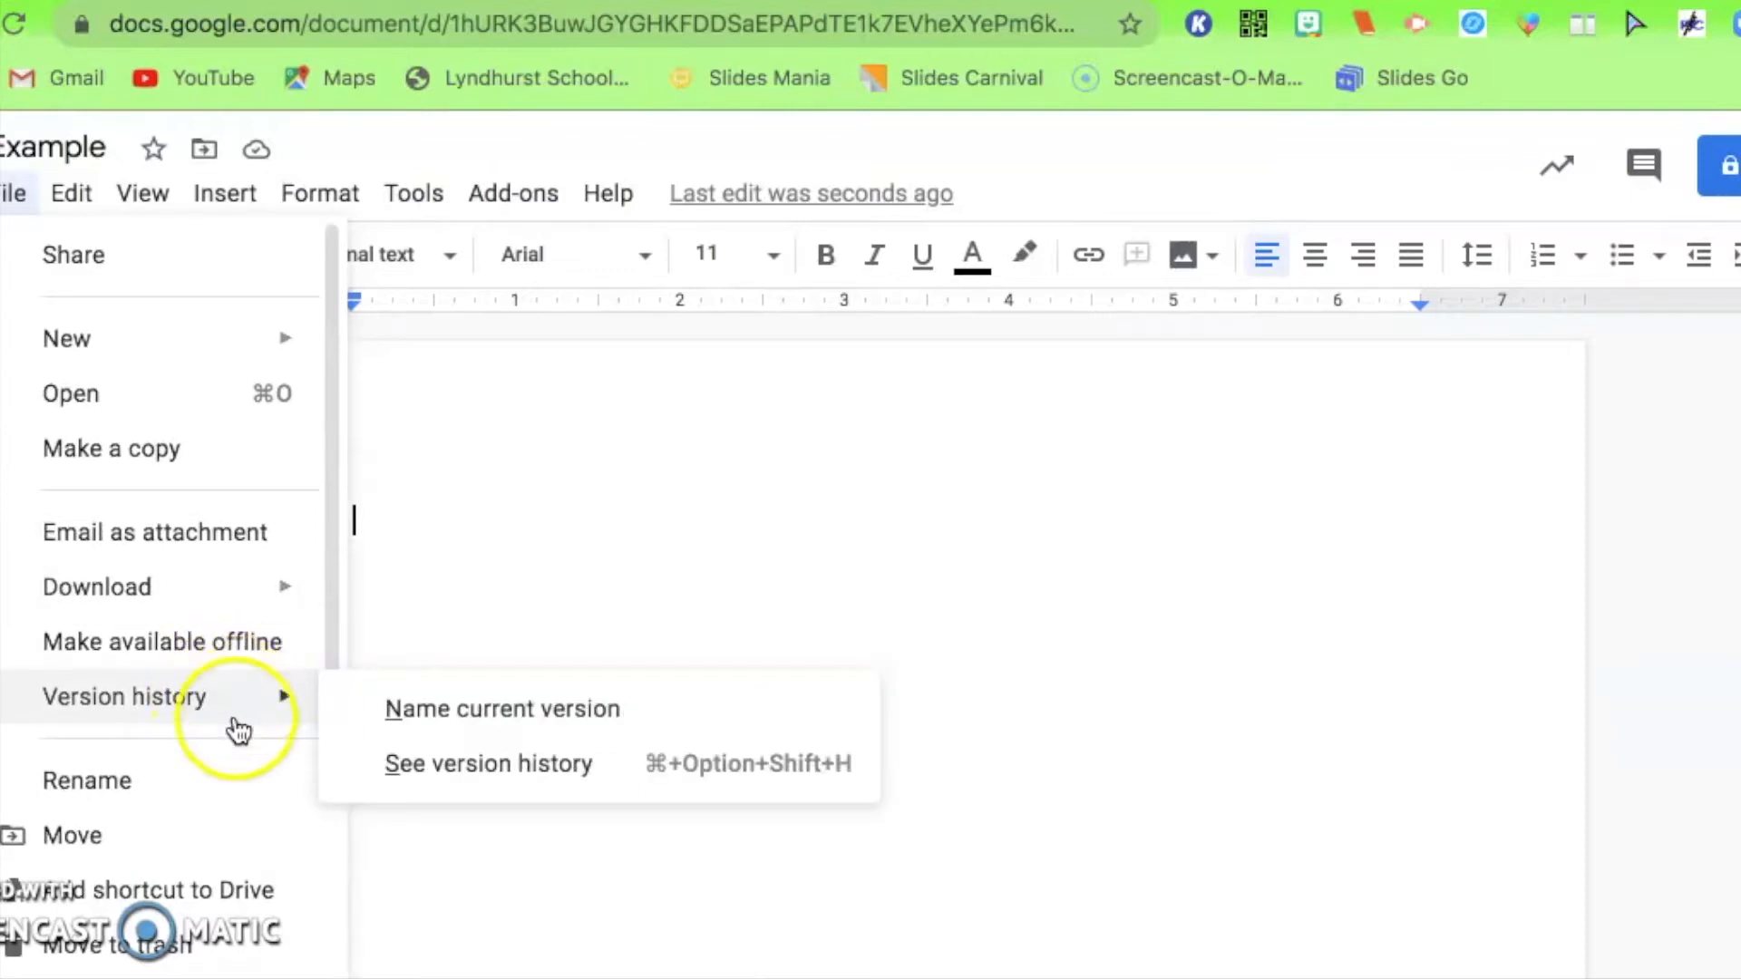
pyautogui.scroll(-3, 210, 846)
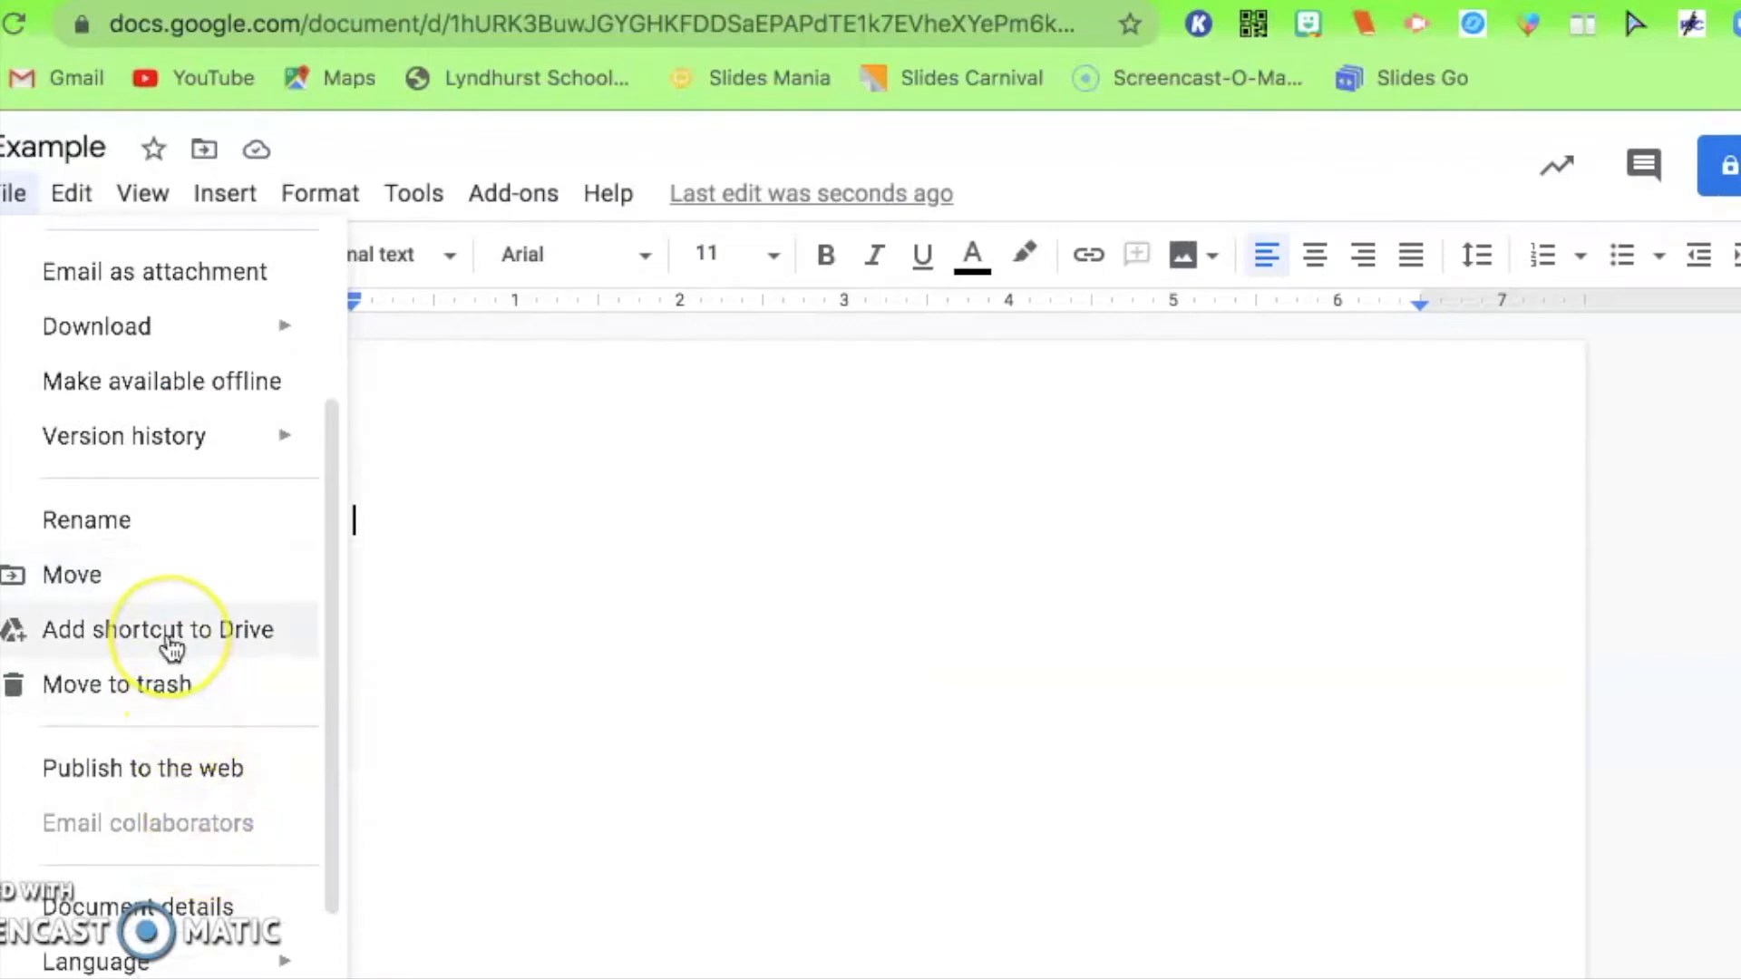
pyautogui.scroll(-2, 170, 645)
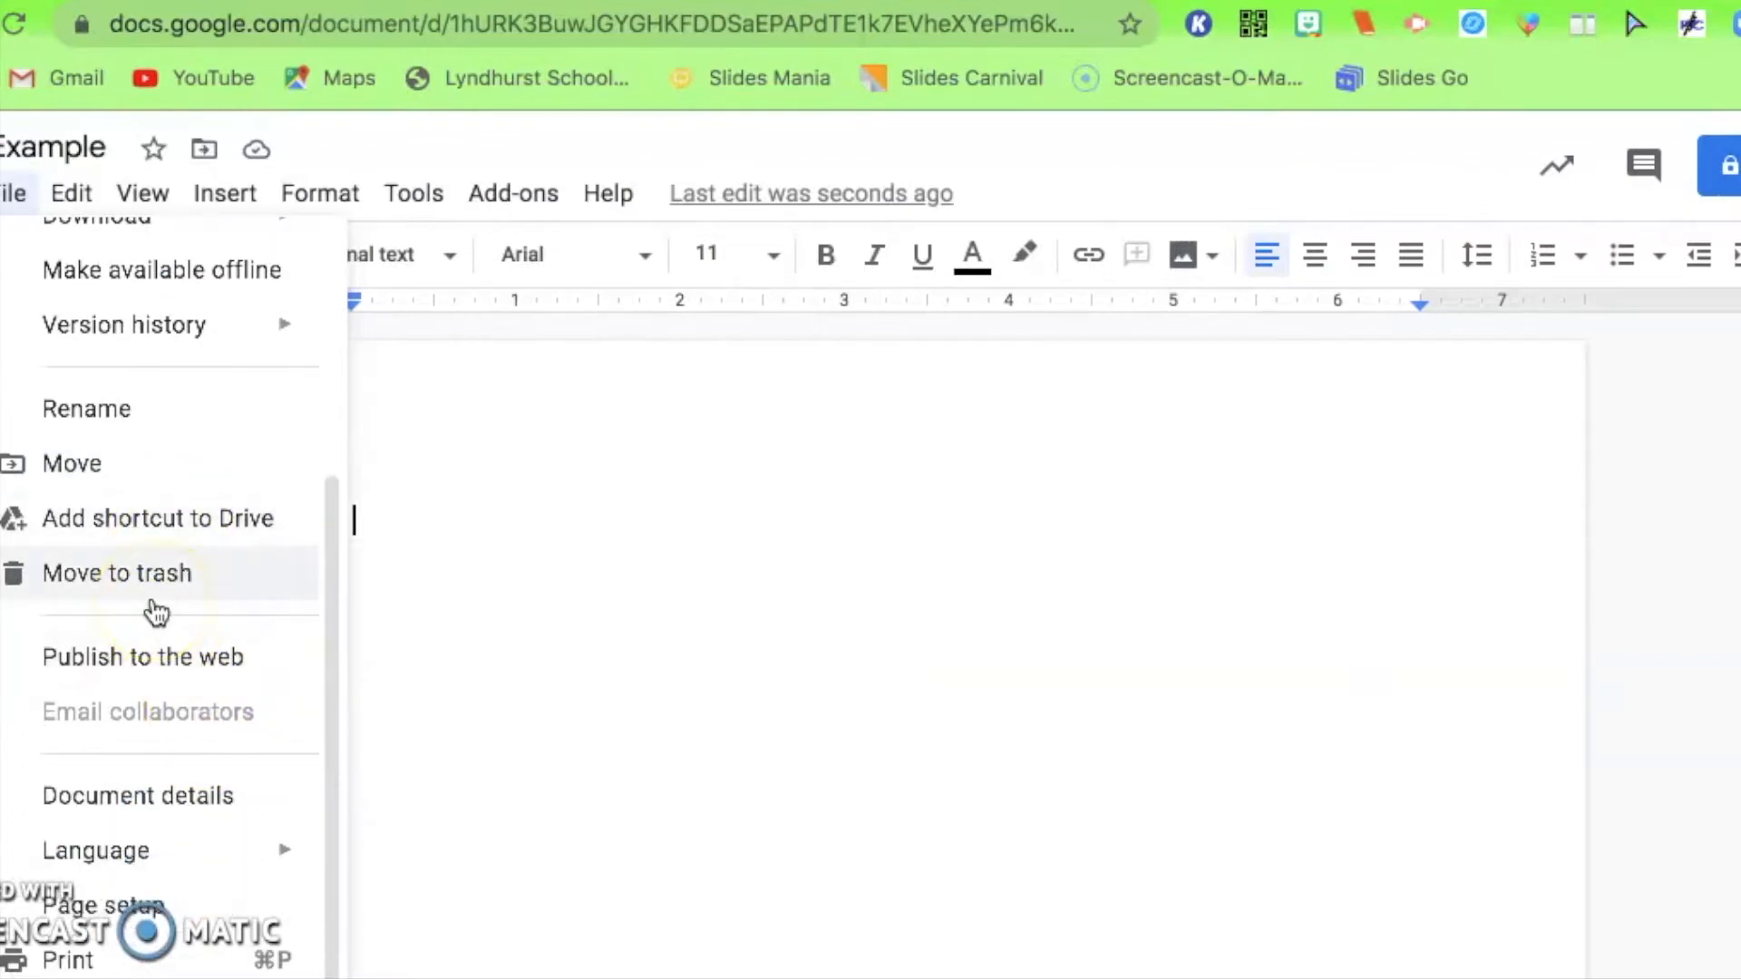
pyautogui.moveTo(113, 870)
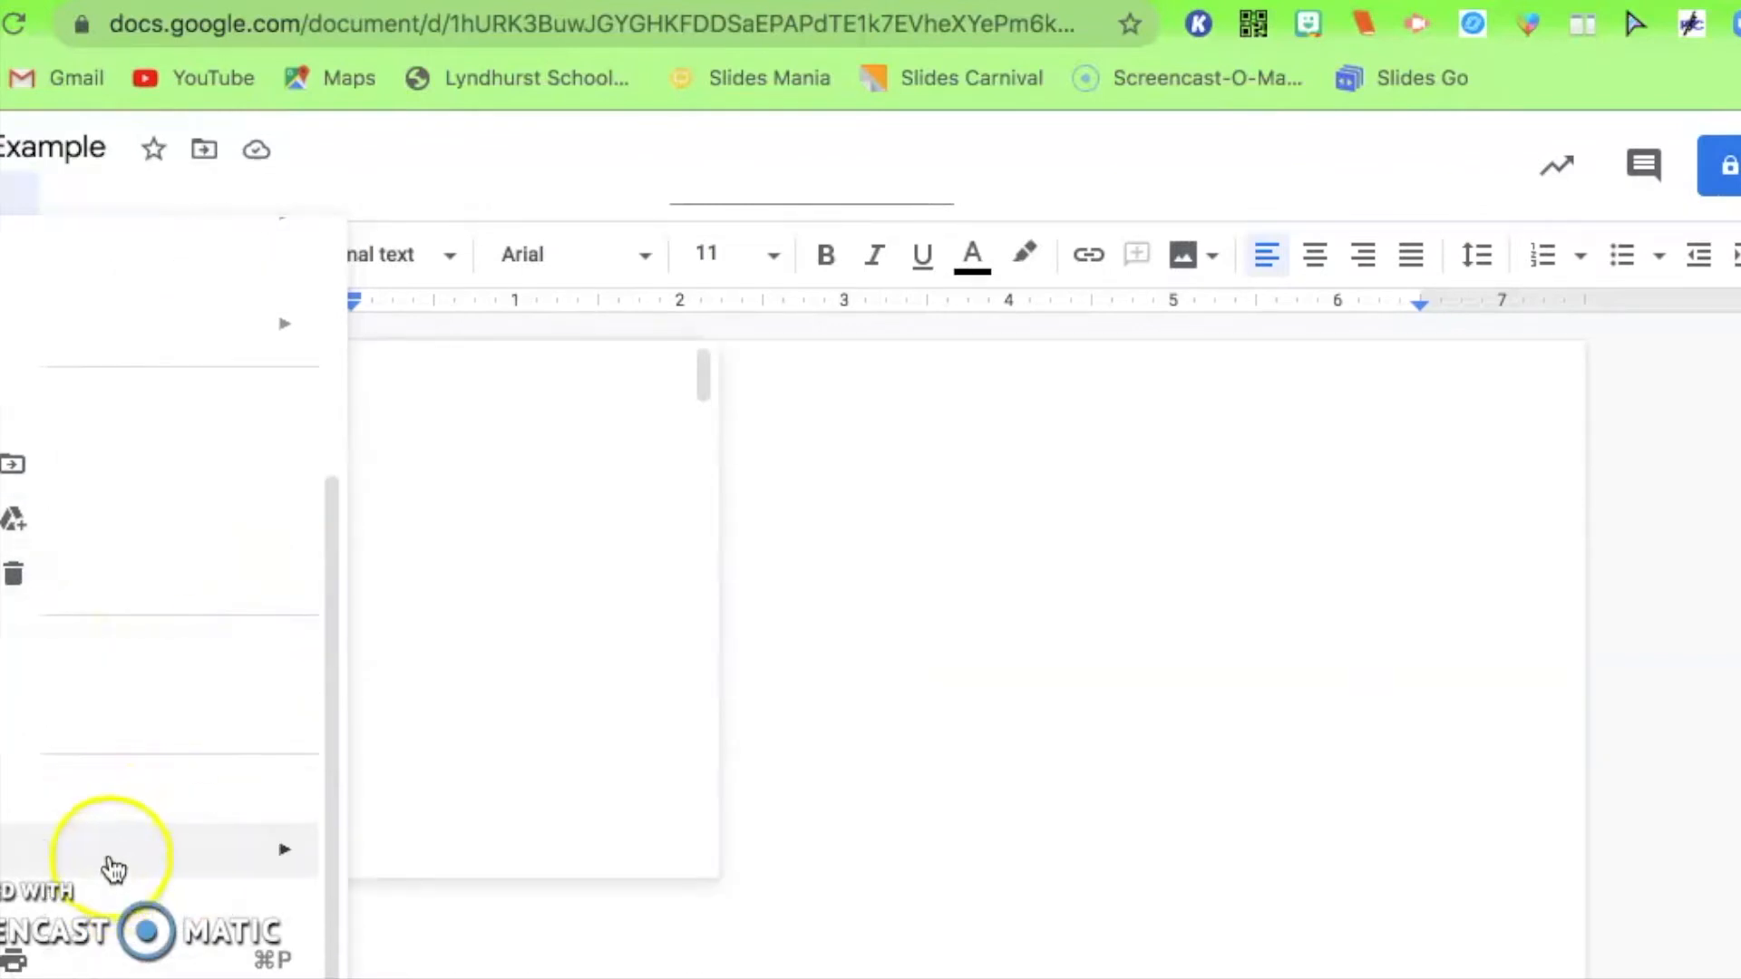
pyautogui.click(54, 208)
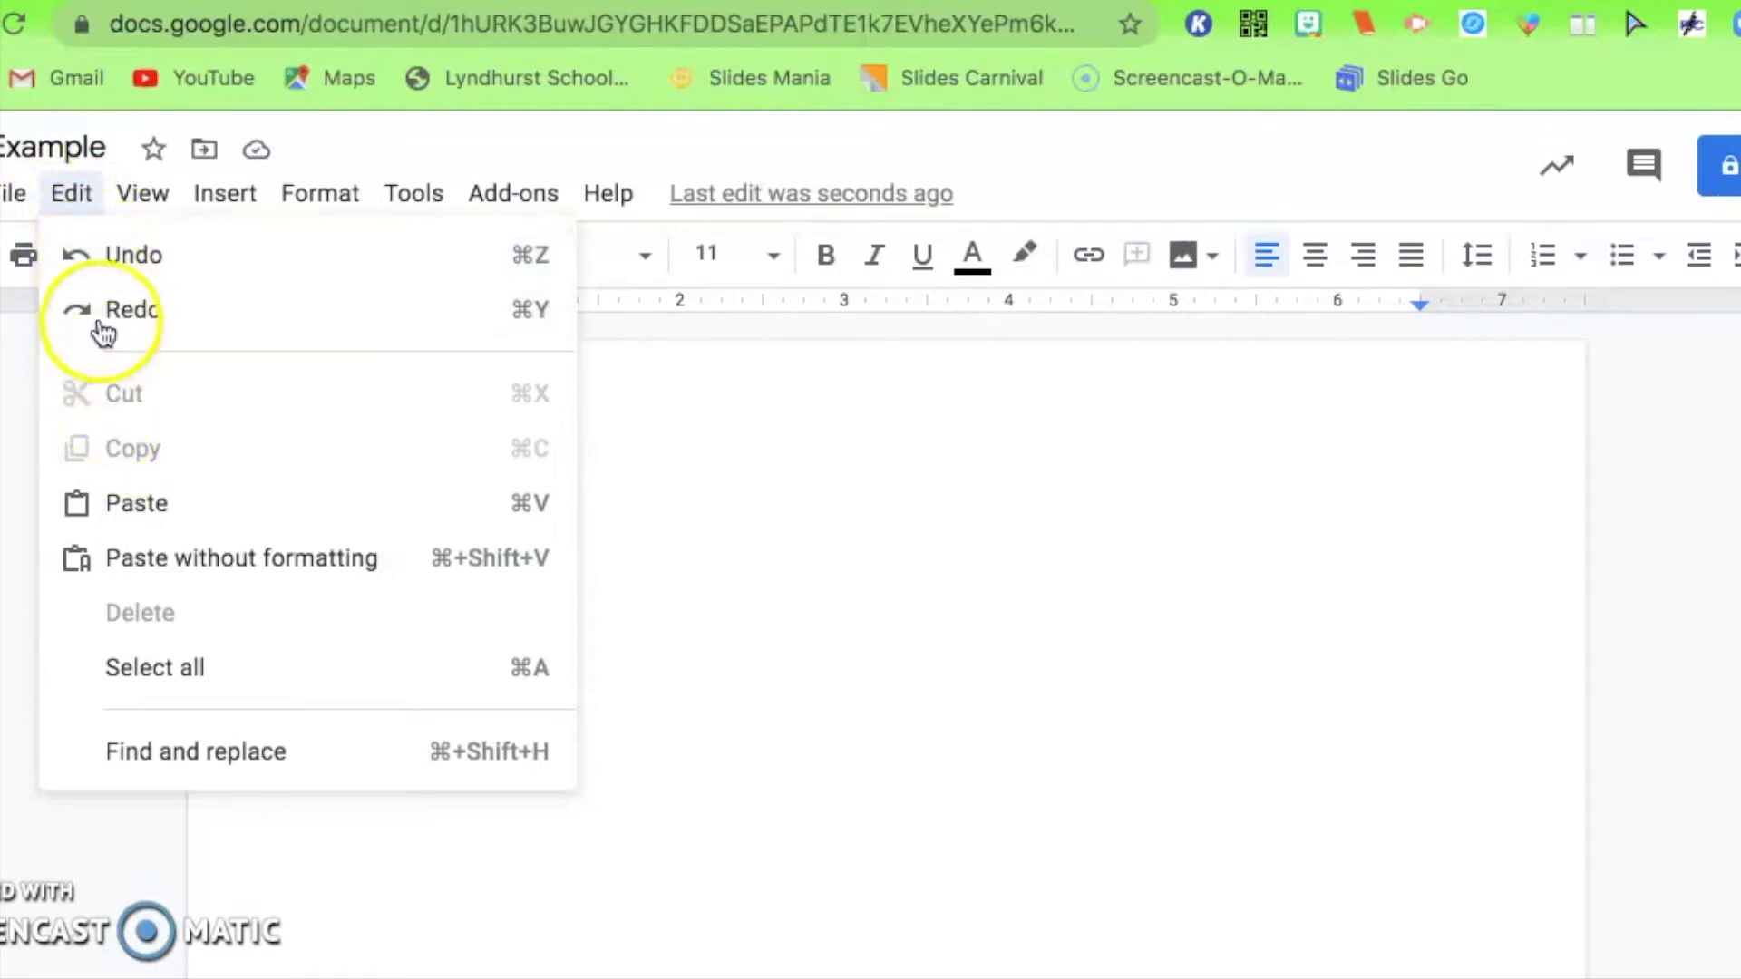
pyautogui.click(145, 198)
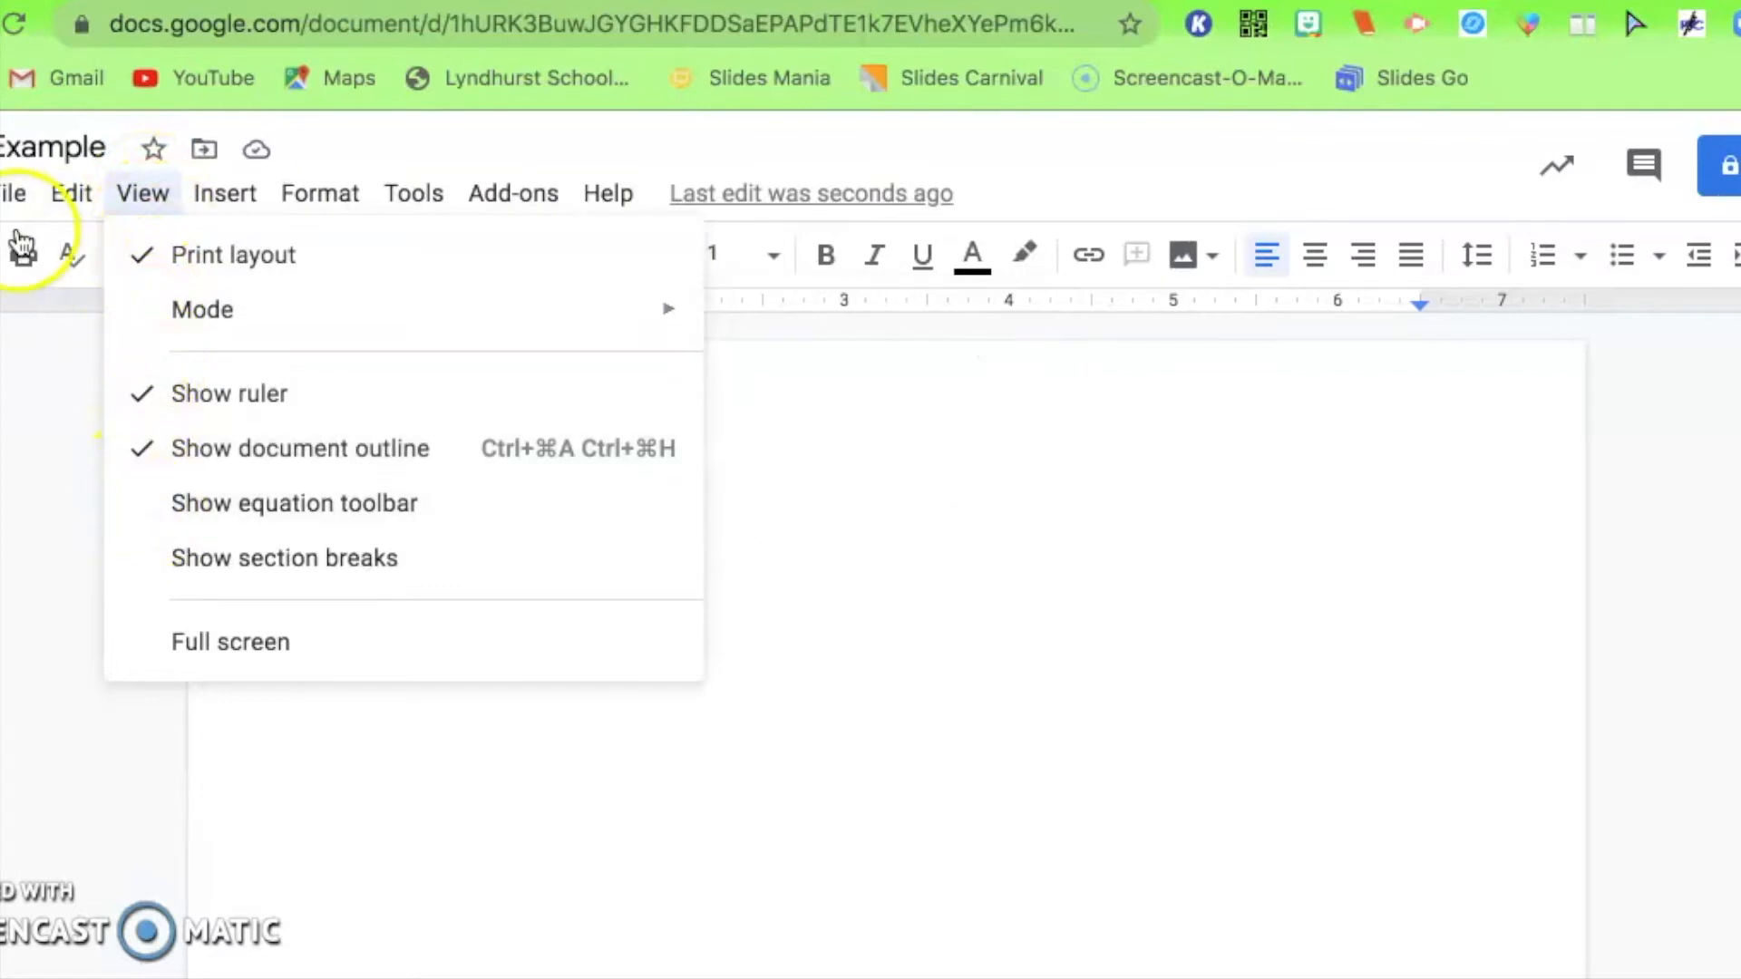
# Review the Page setup options, including the page color choices, and accept the current settings.
pyautogui.moveTo(11, 201)
pyautogui.scroll(5, 54, 472)
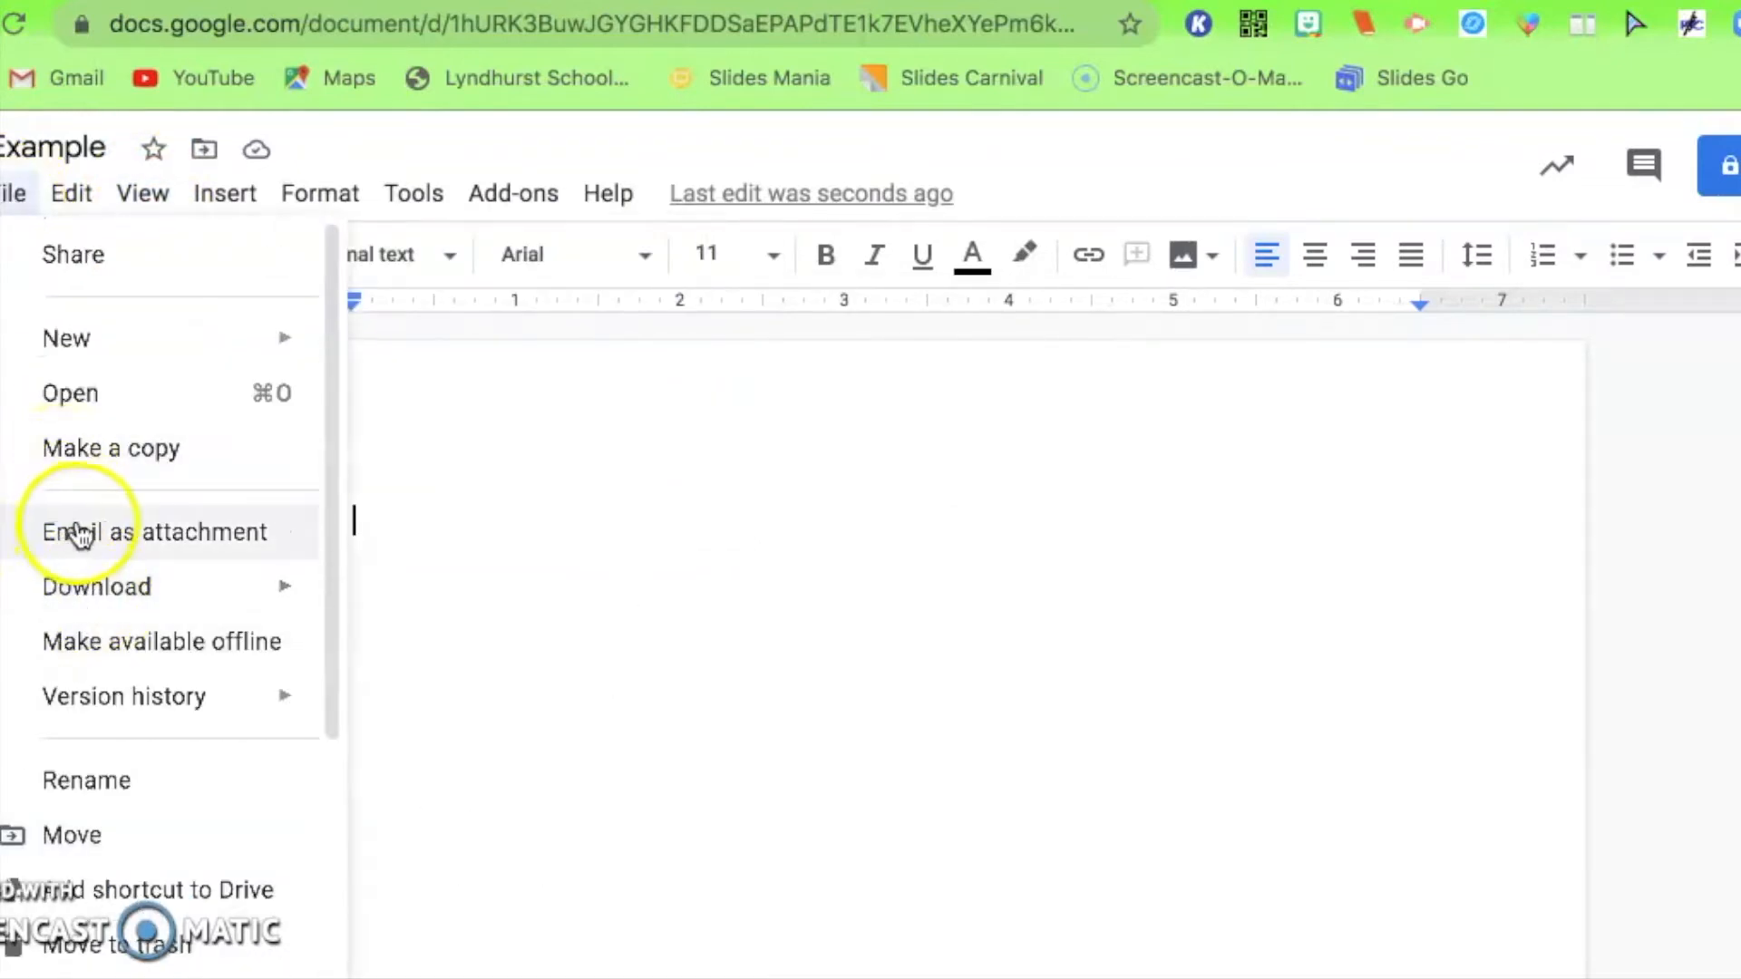
pyautogui.scroll(-5, 113, 443)
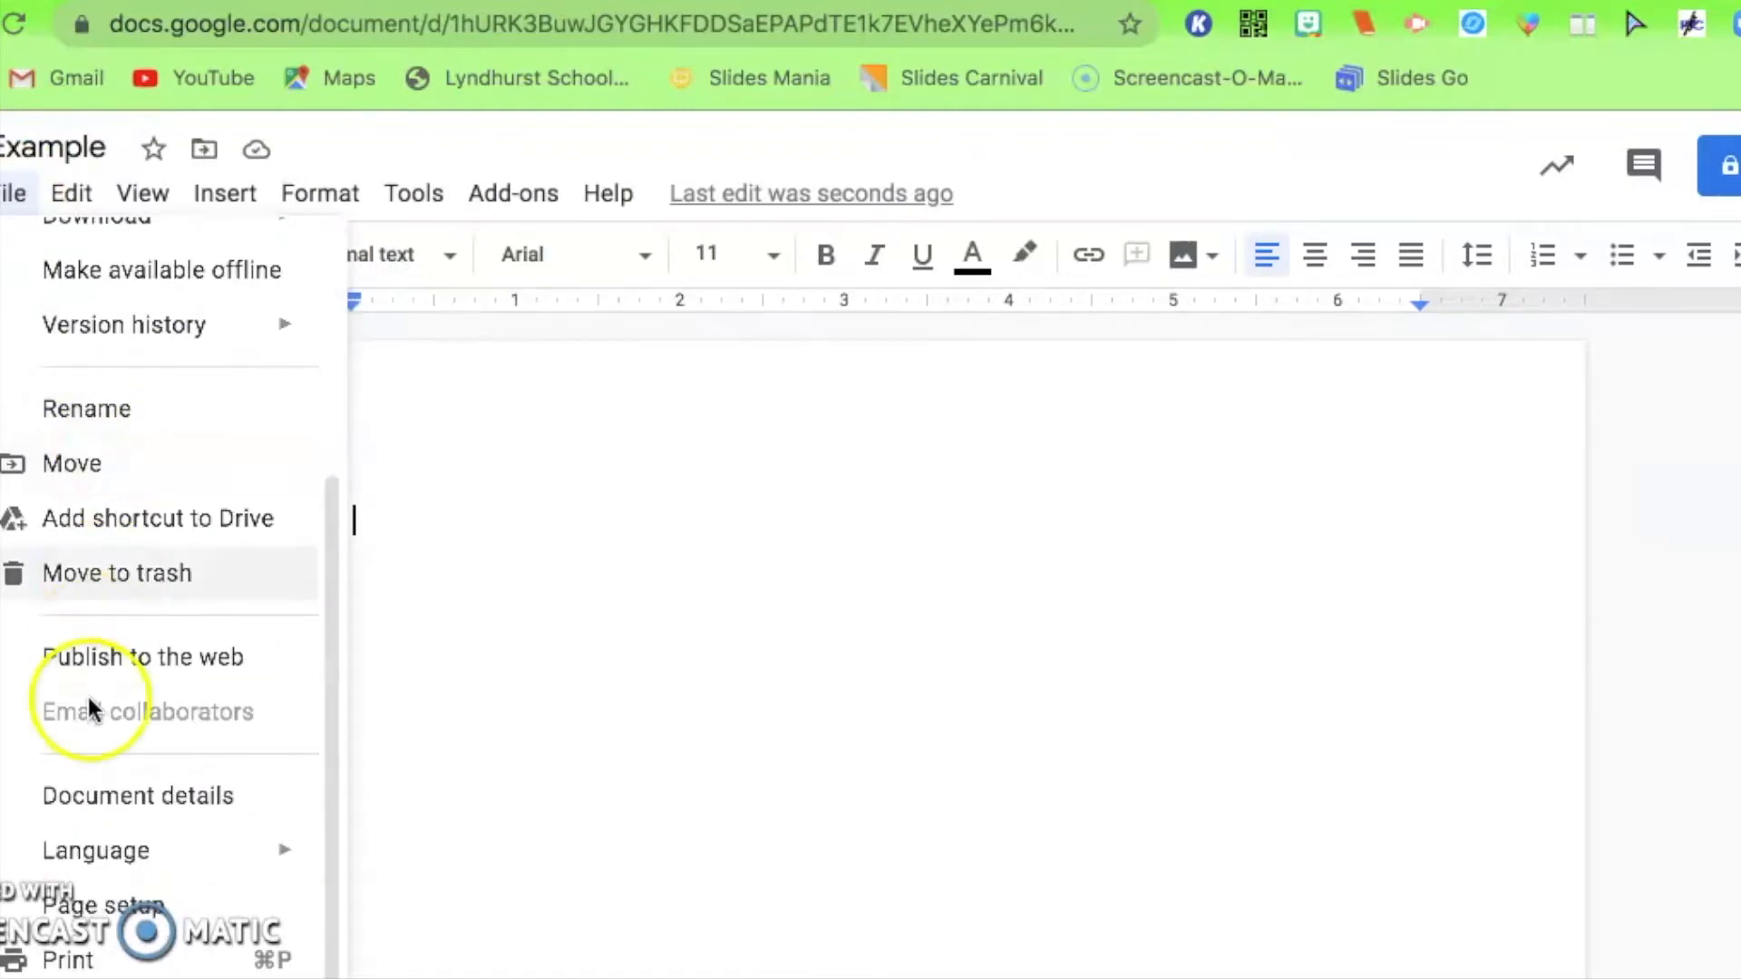
pyautogui.click(102, 905)
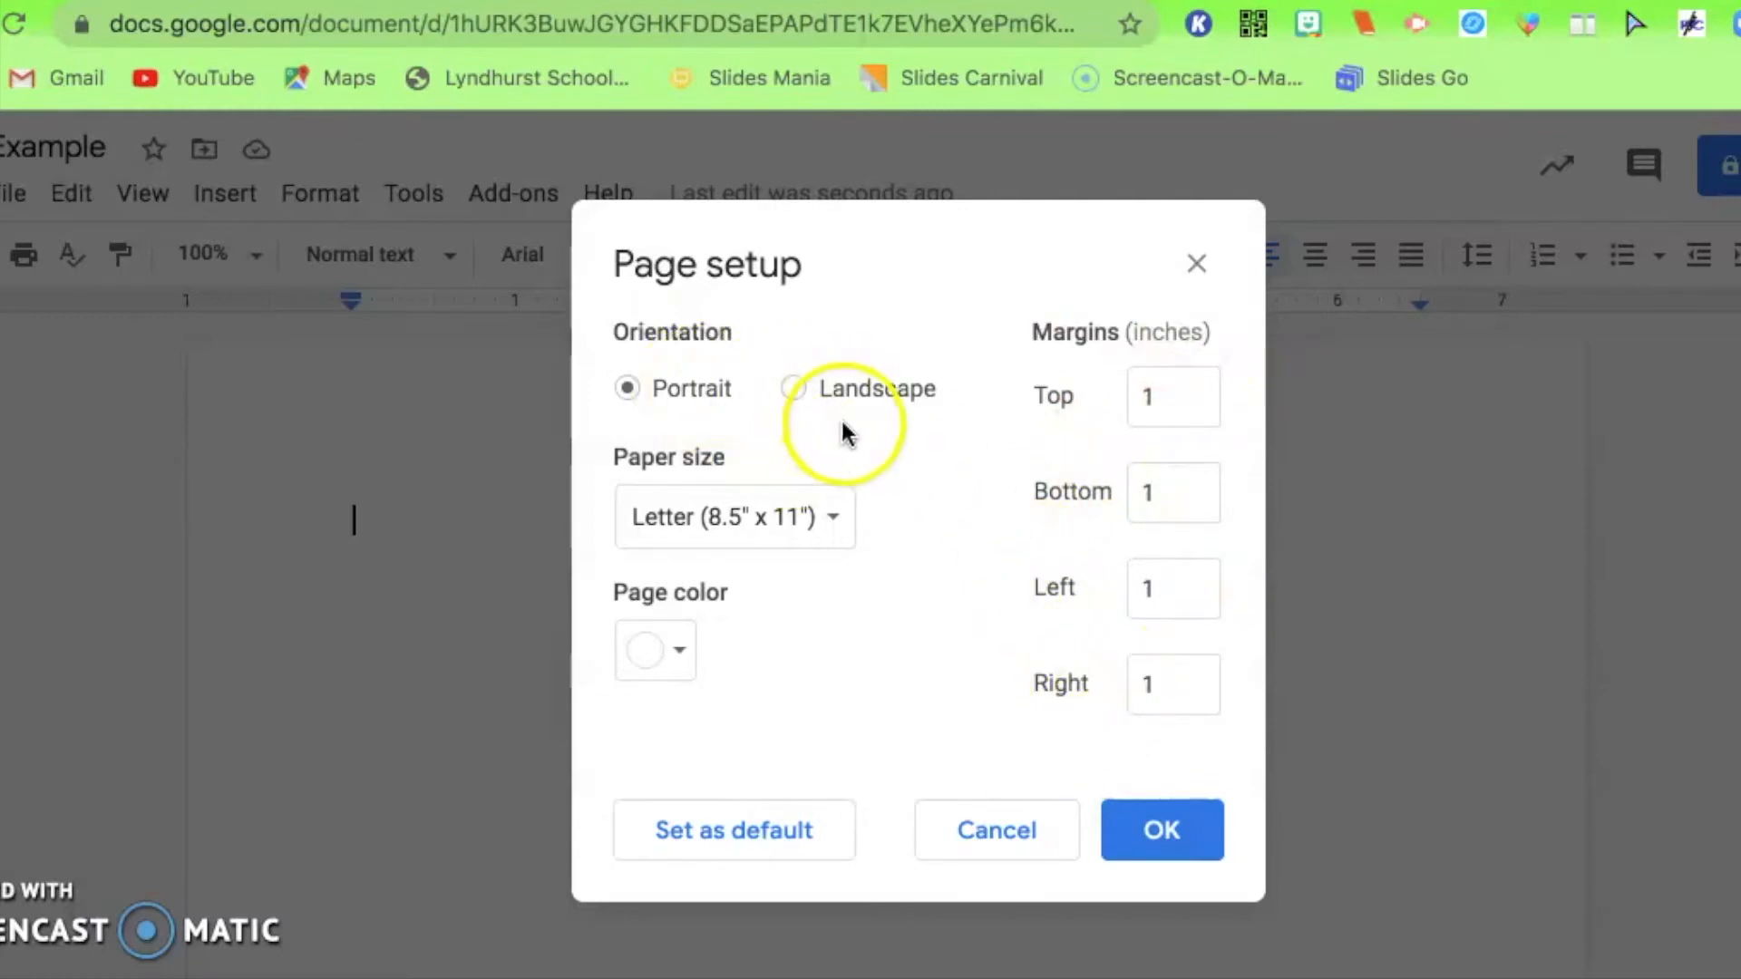
pyautogui.click(668, 637)
pyautogui.click(829, 680)
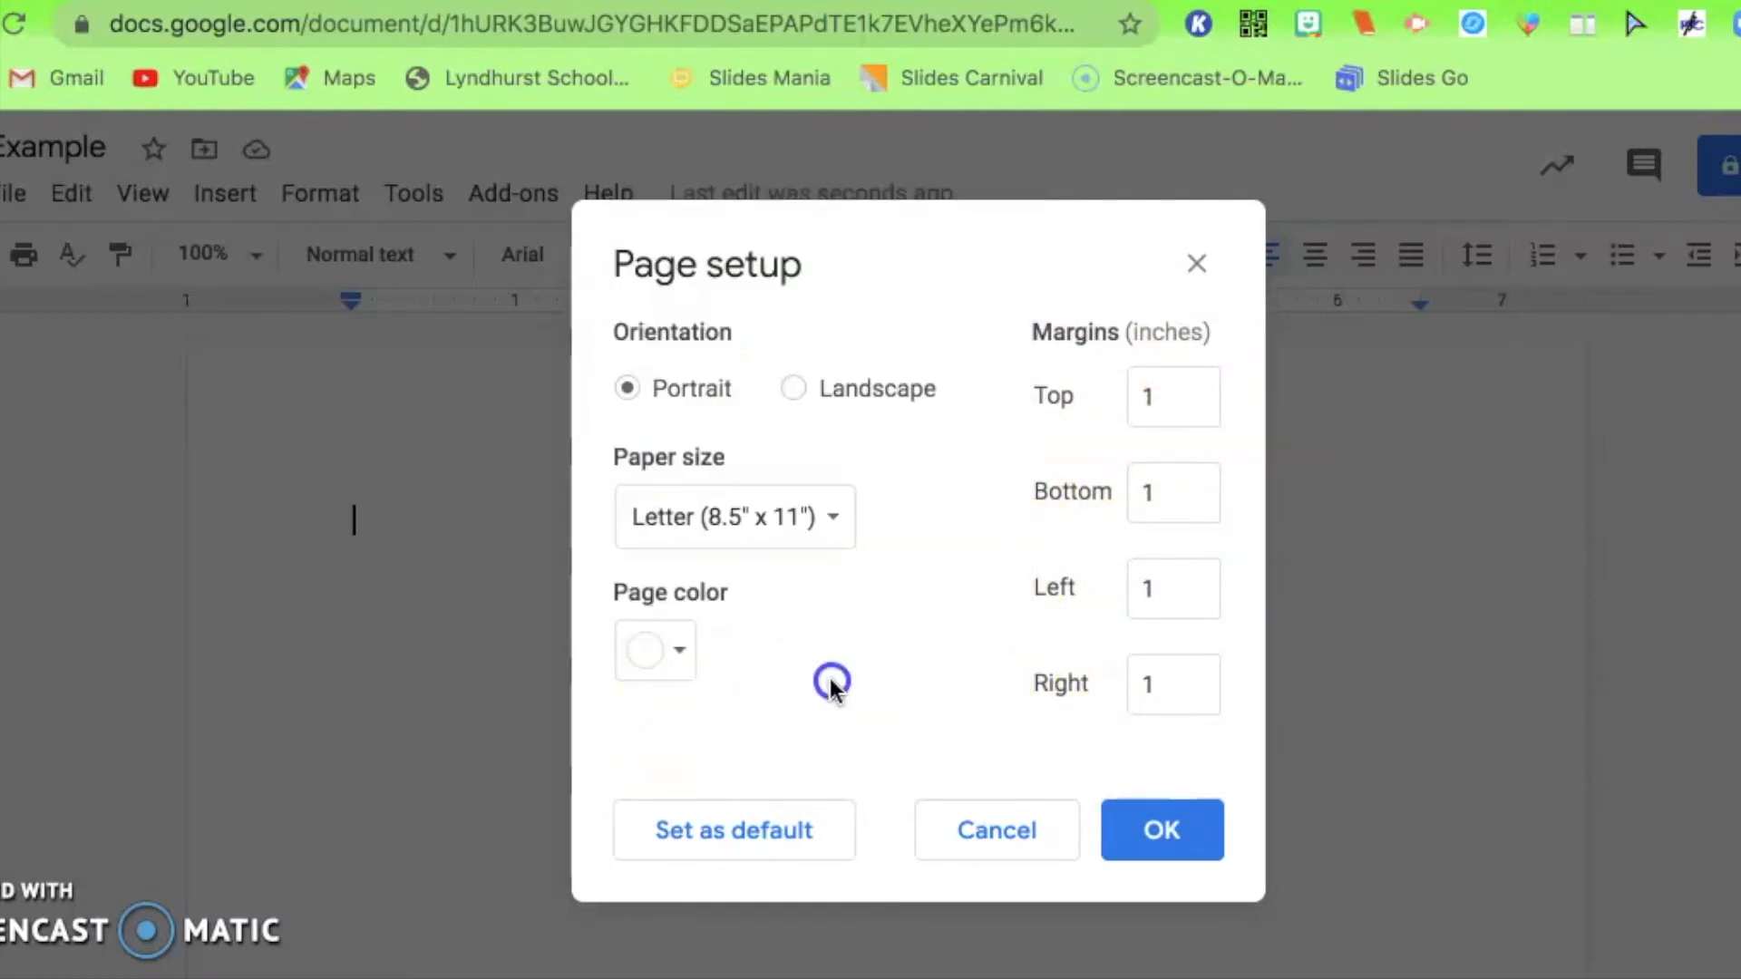
pyautogui.click(1161, 838)
# Open the web image search for inserting a picture into the document.
pyautogui.click(218, 207)
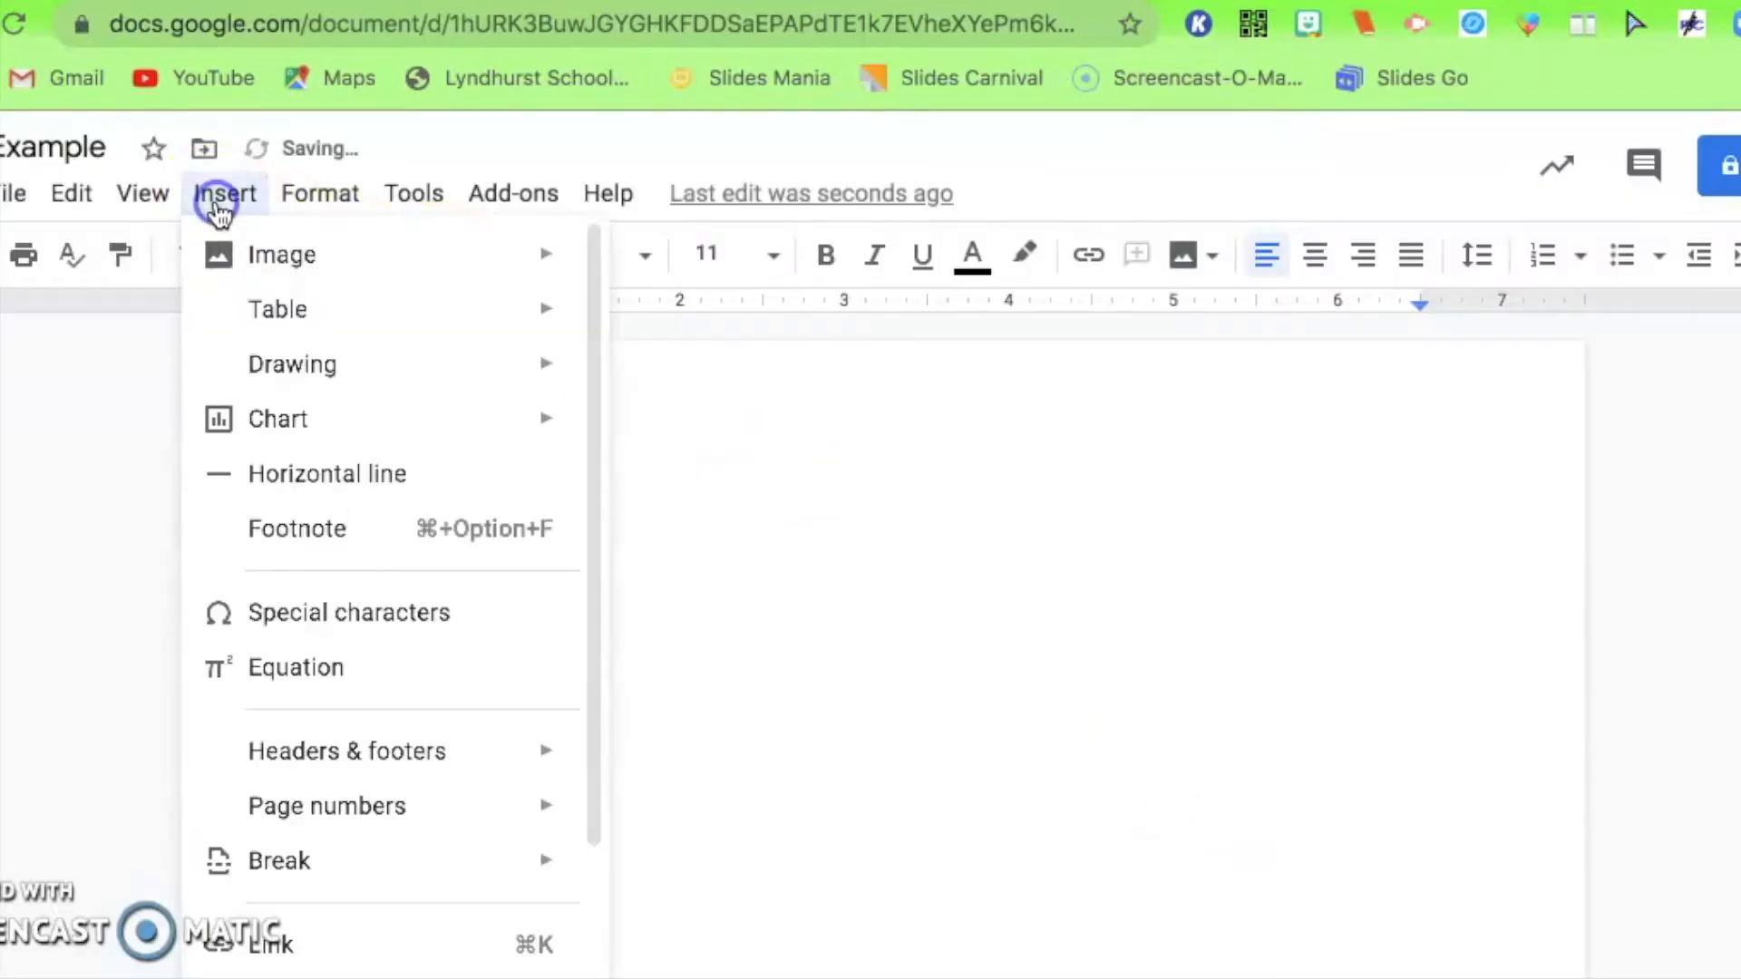
pyautogui.moveTo(225, 241)
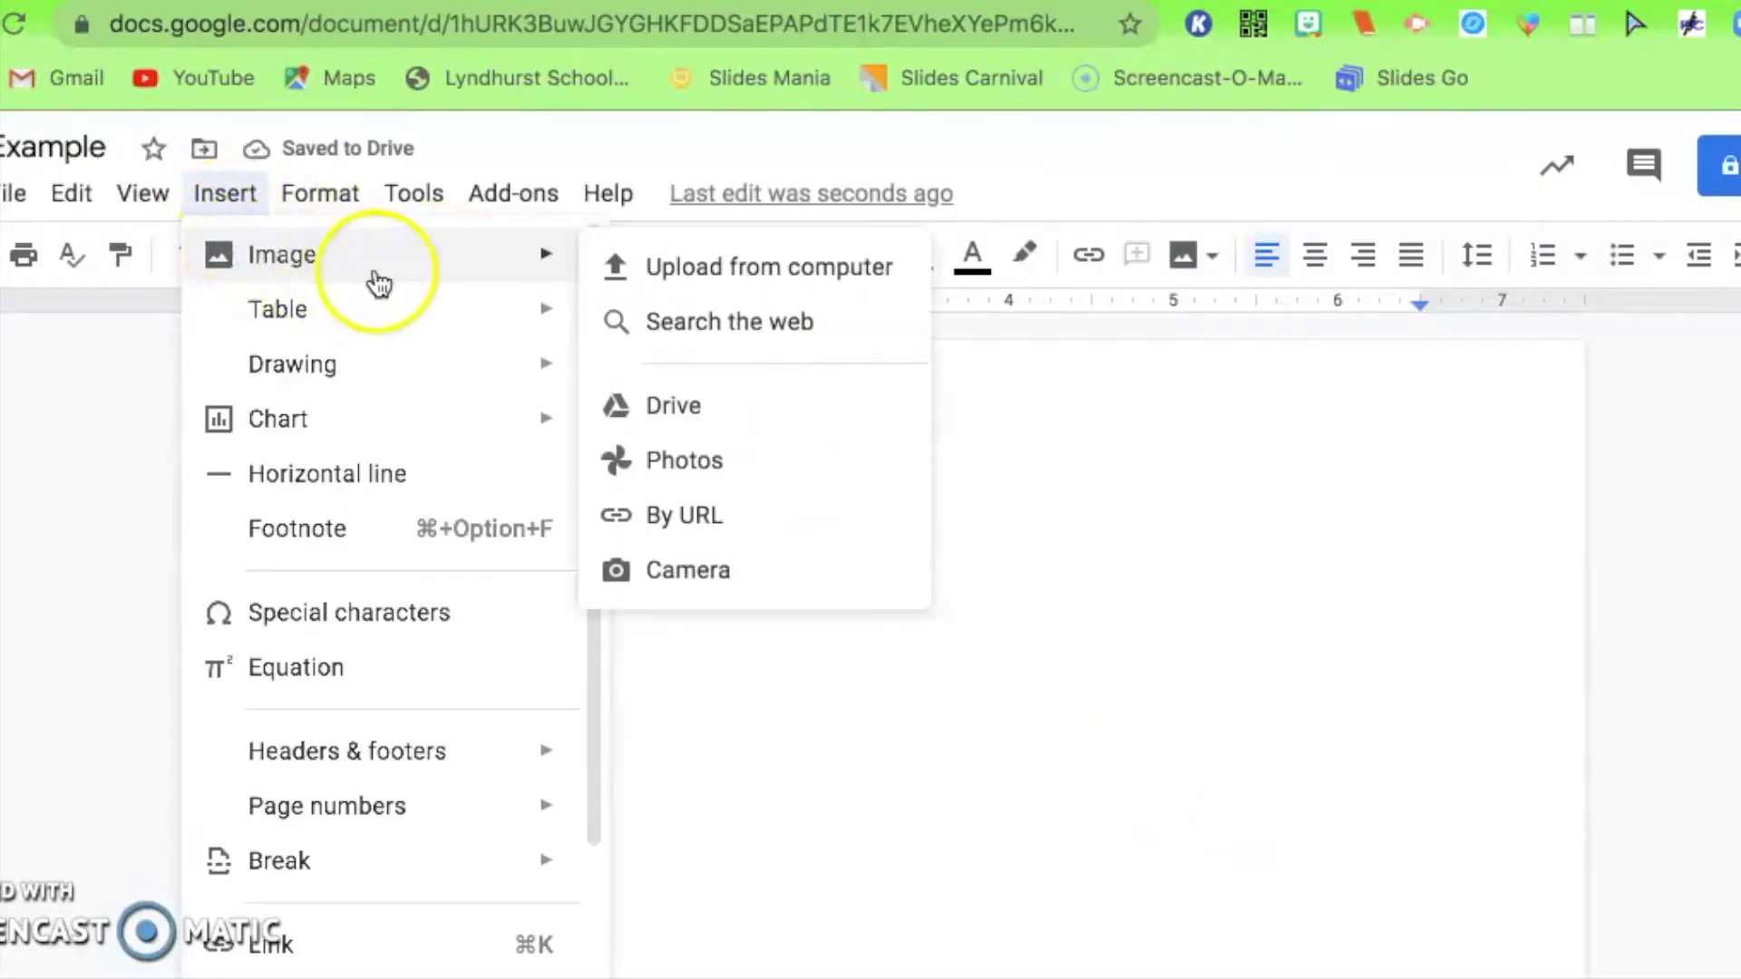
pyautogui.click(738, 326)
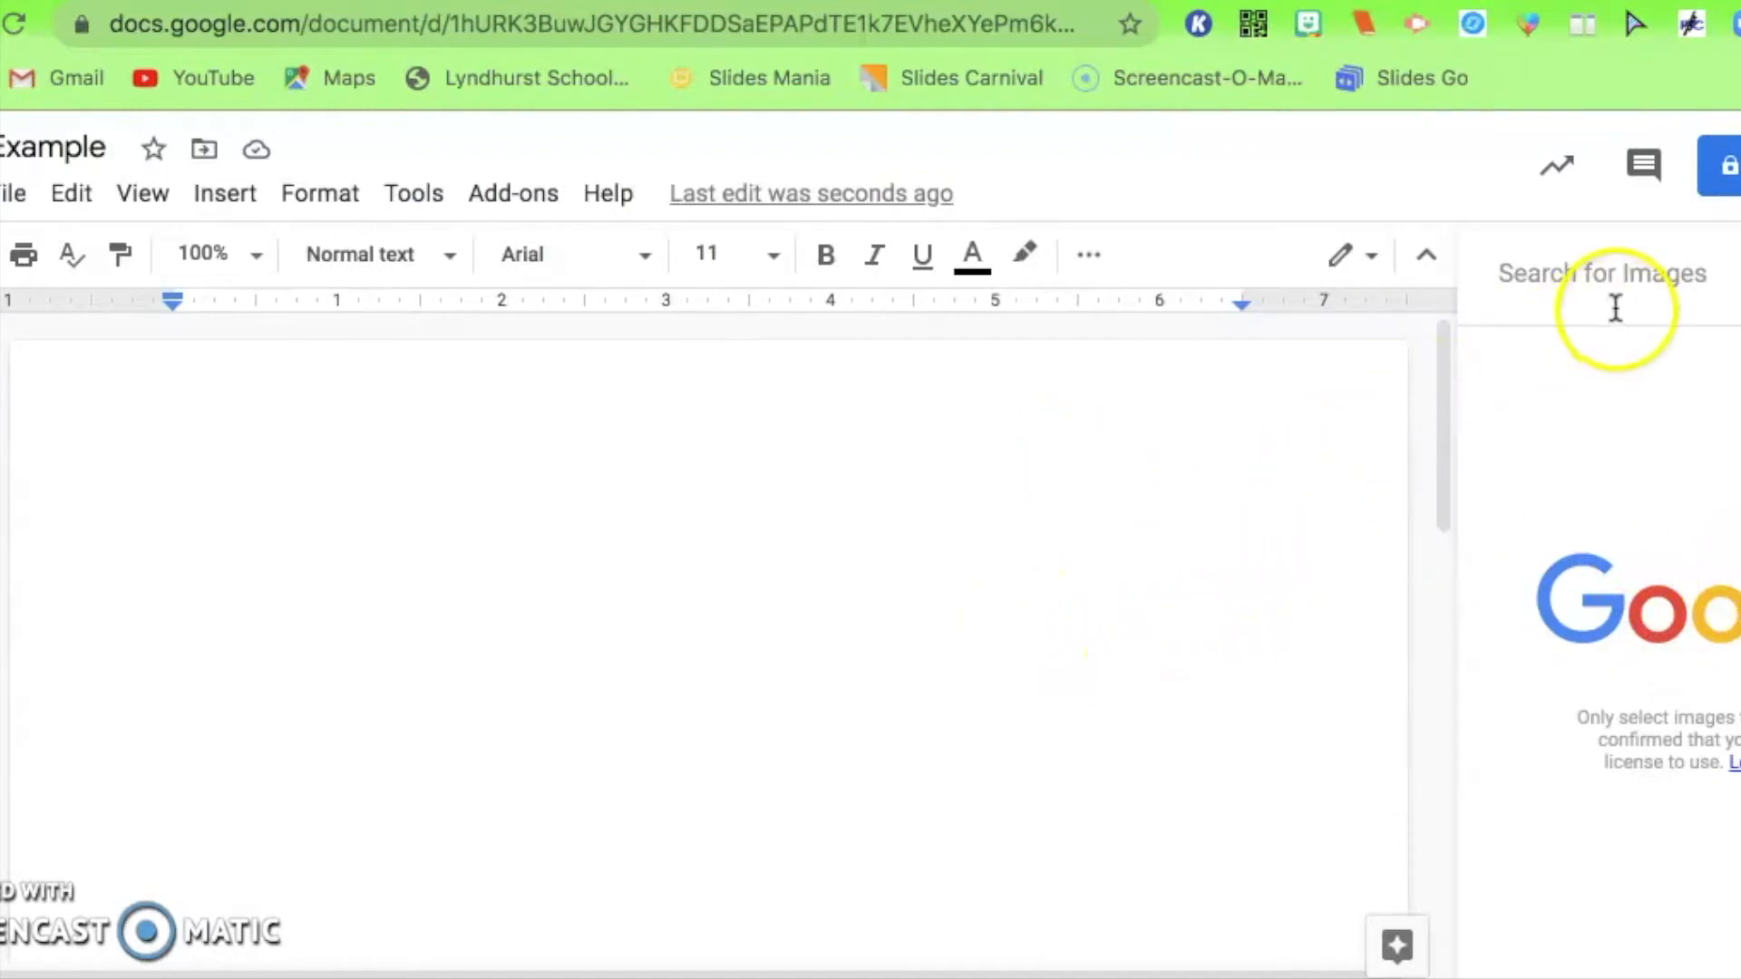
# Insert a table with 4 columns and 3 rows into the document.
pyautogui.click(224, 195)
pyautogui.moveTo(284, 321)
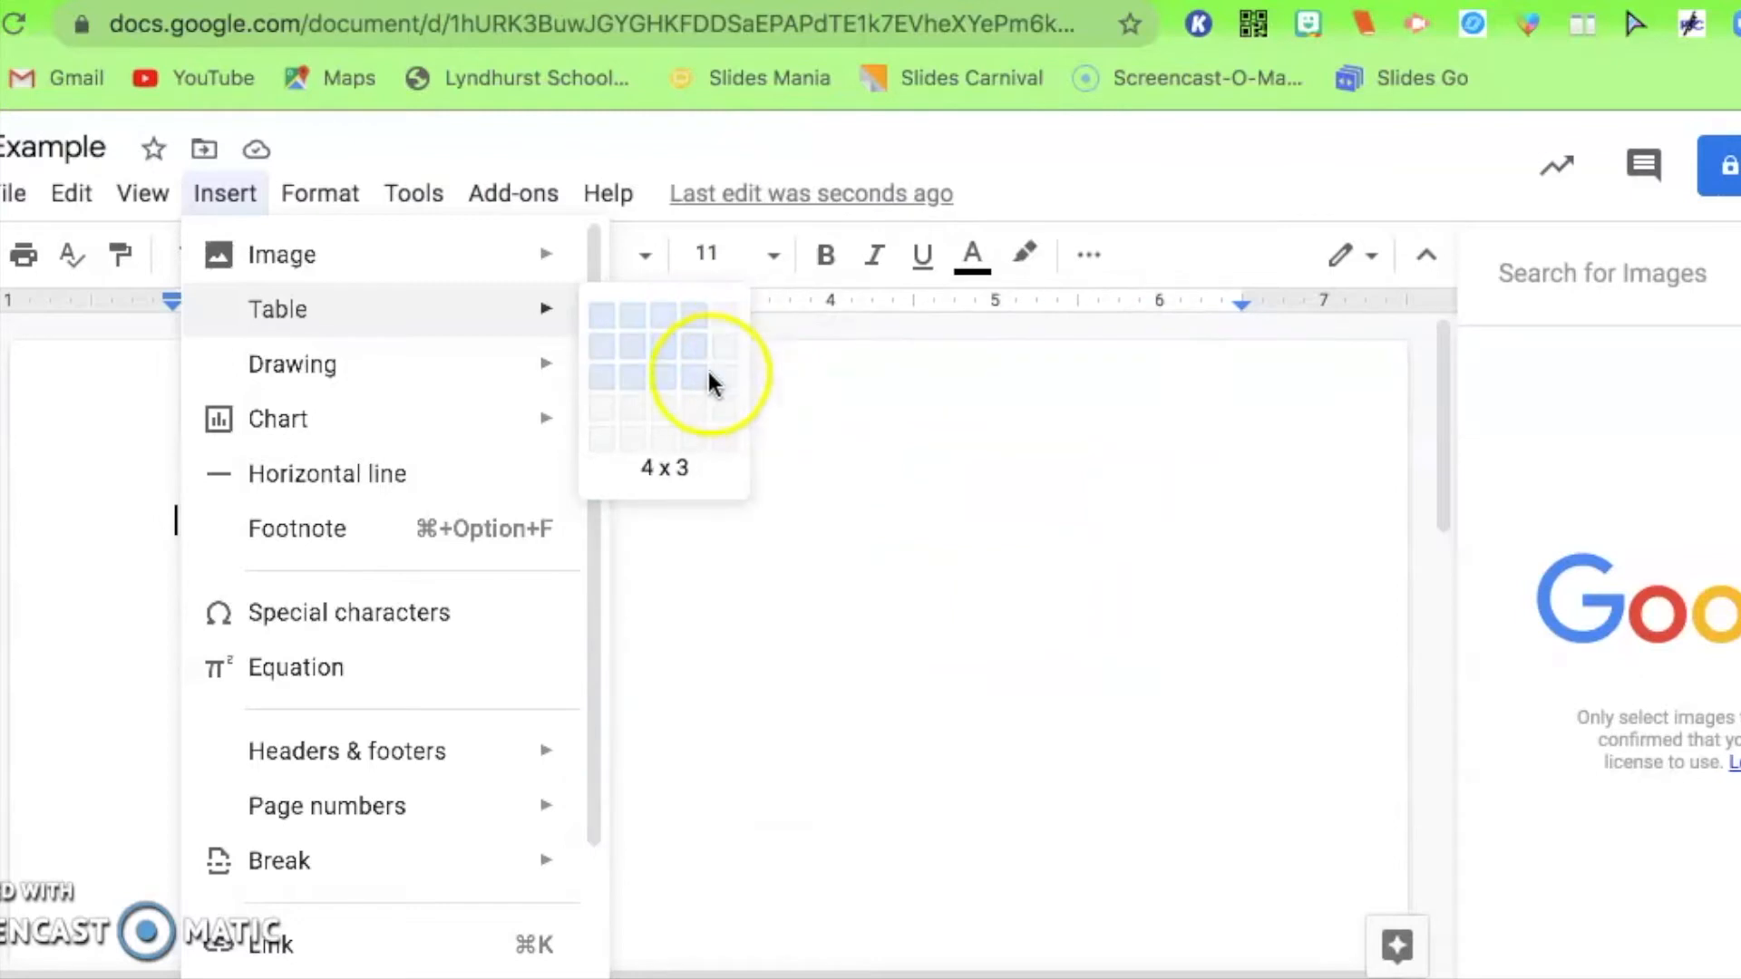
pyautogui.click(704, 385)
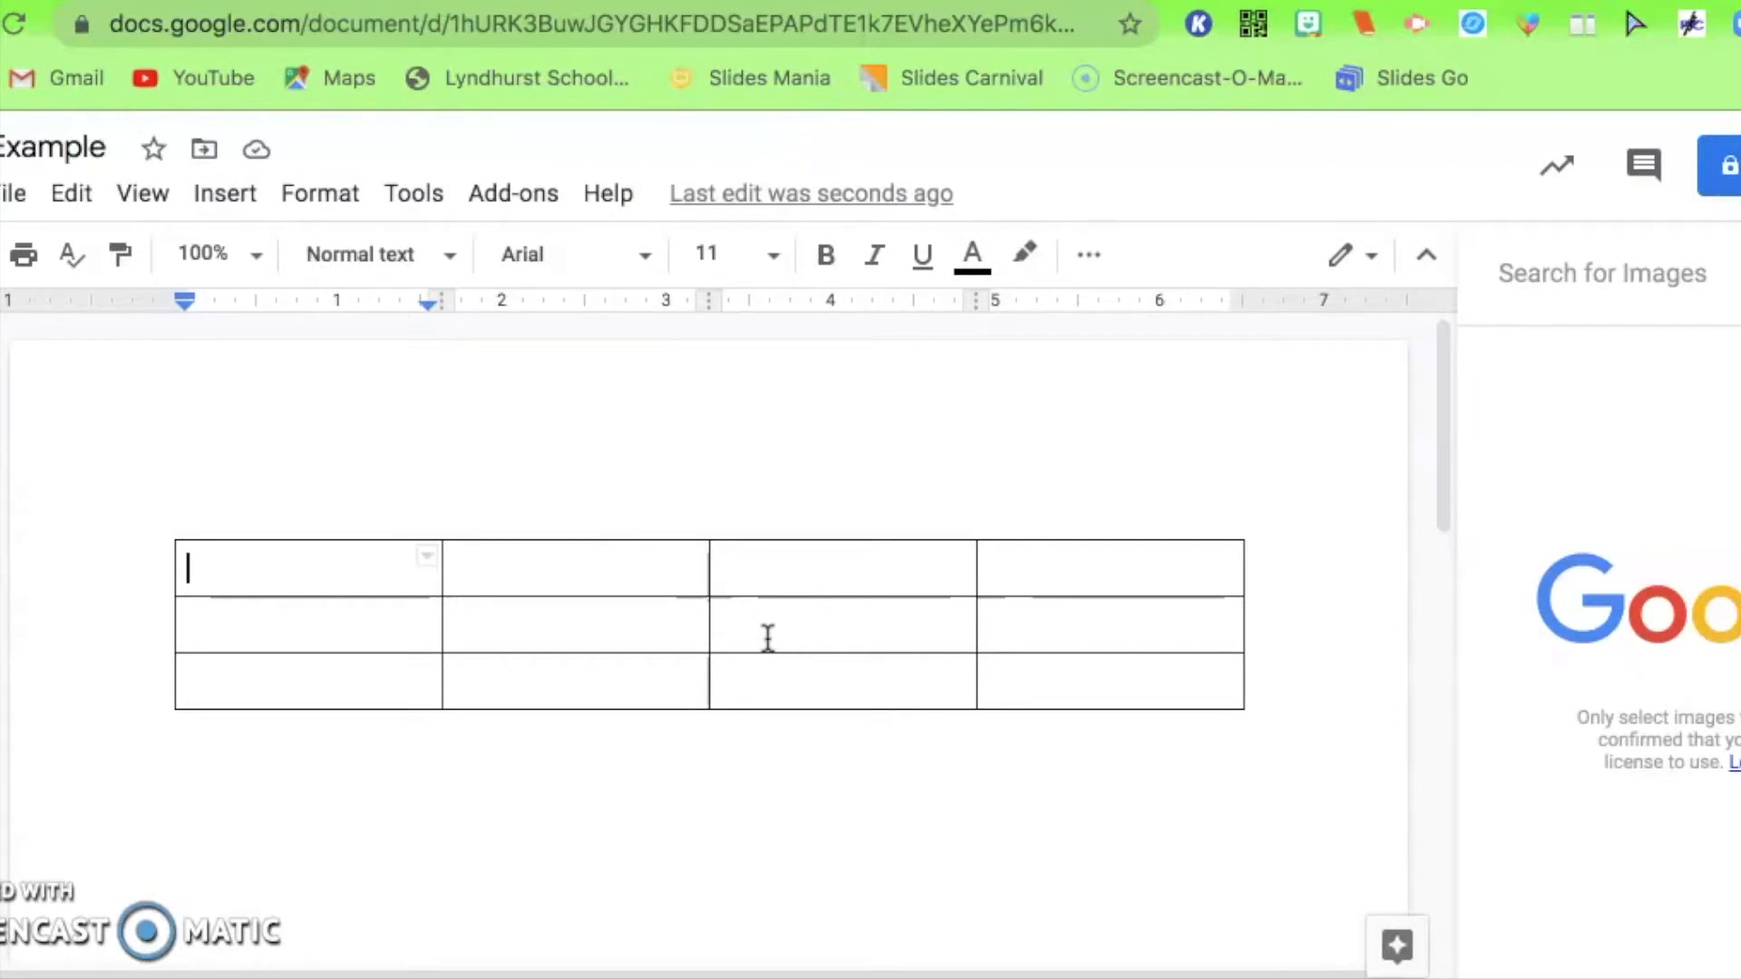
# Delete the bottom row of the table.
pyautogui.click(1081, 698)
pyautogui.moveTo(1081, 697); pyautogui.dragTo(372, 677)
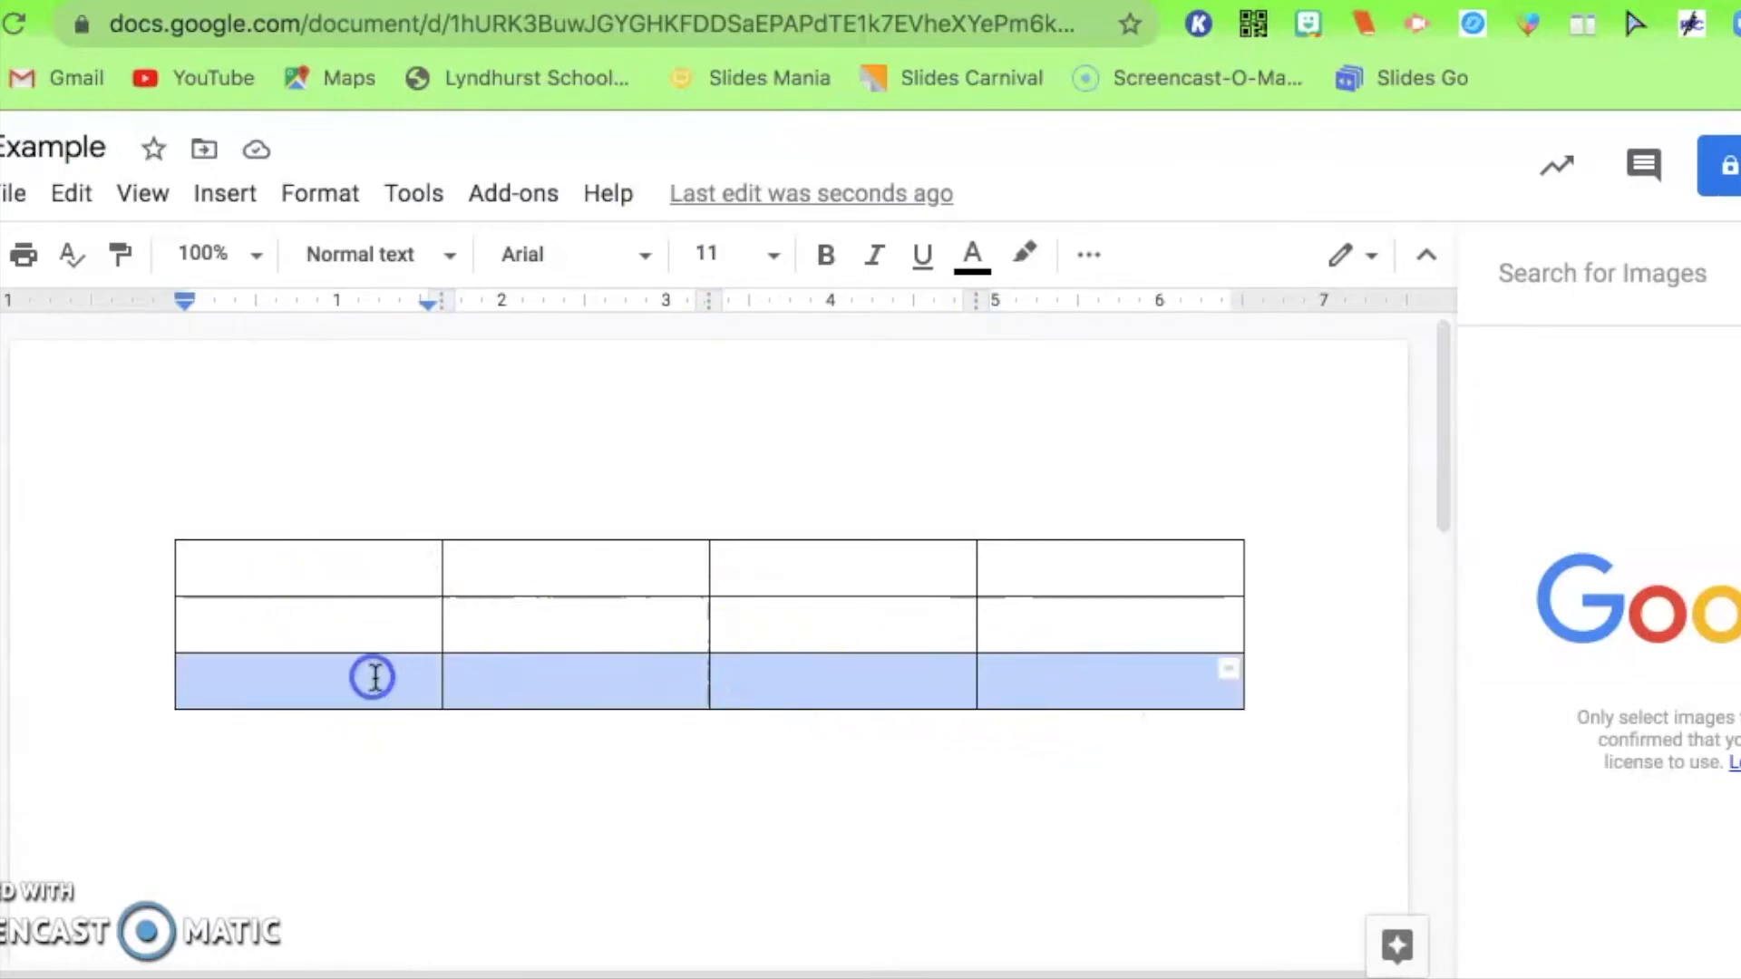
pyautogui.rightClick(389, 682)
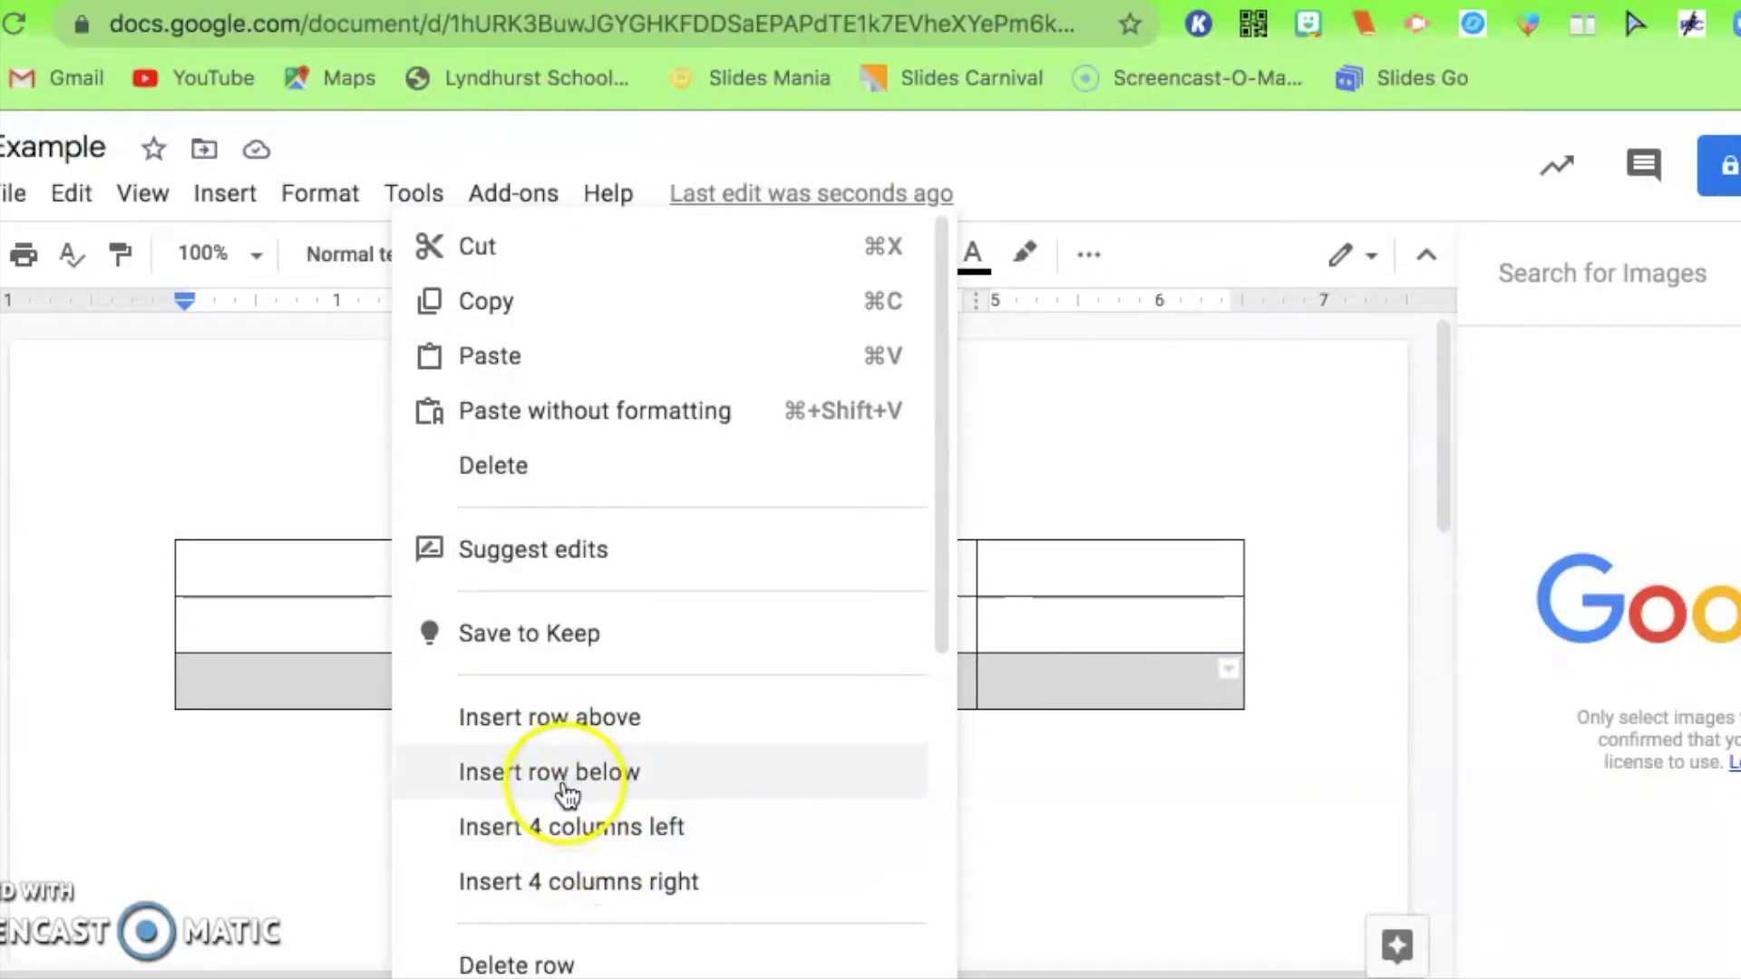
pyautogui.scroll(-3, 453, 825)
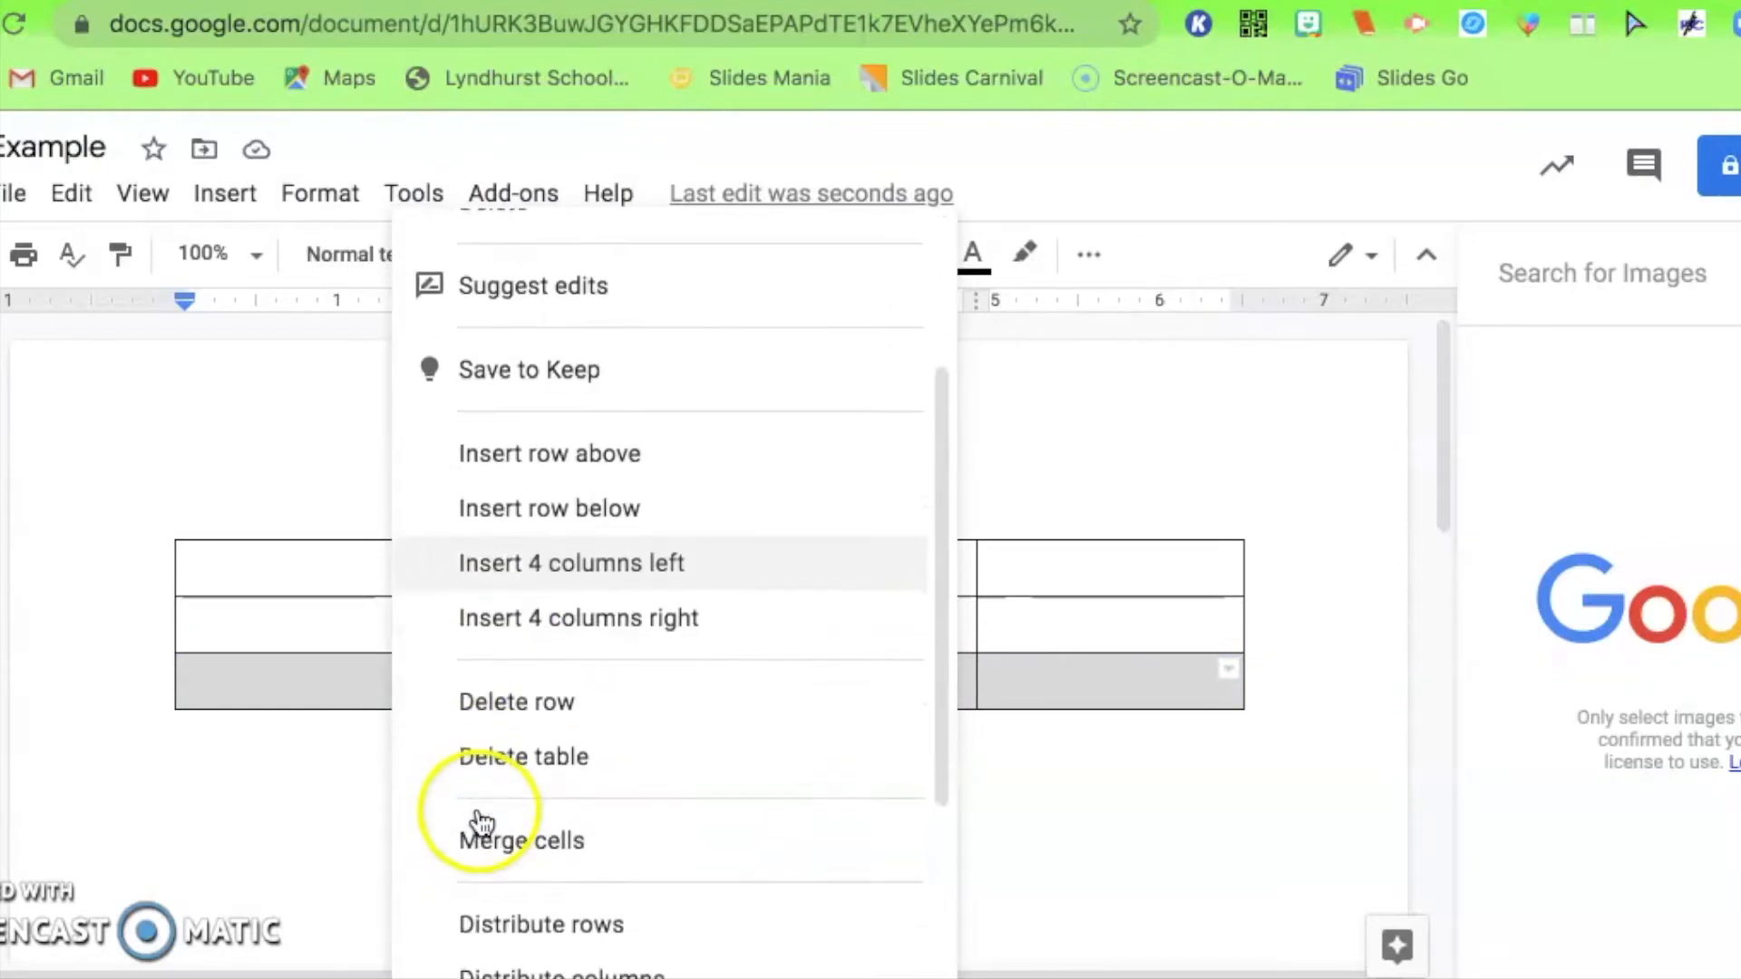
pyautogui.click(563, 705)
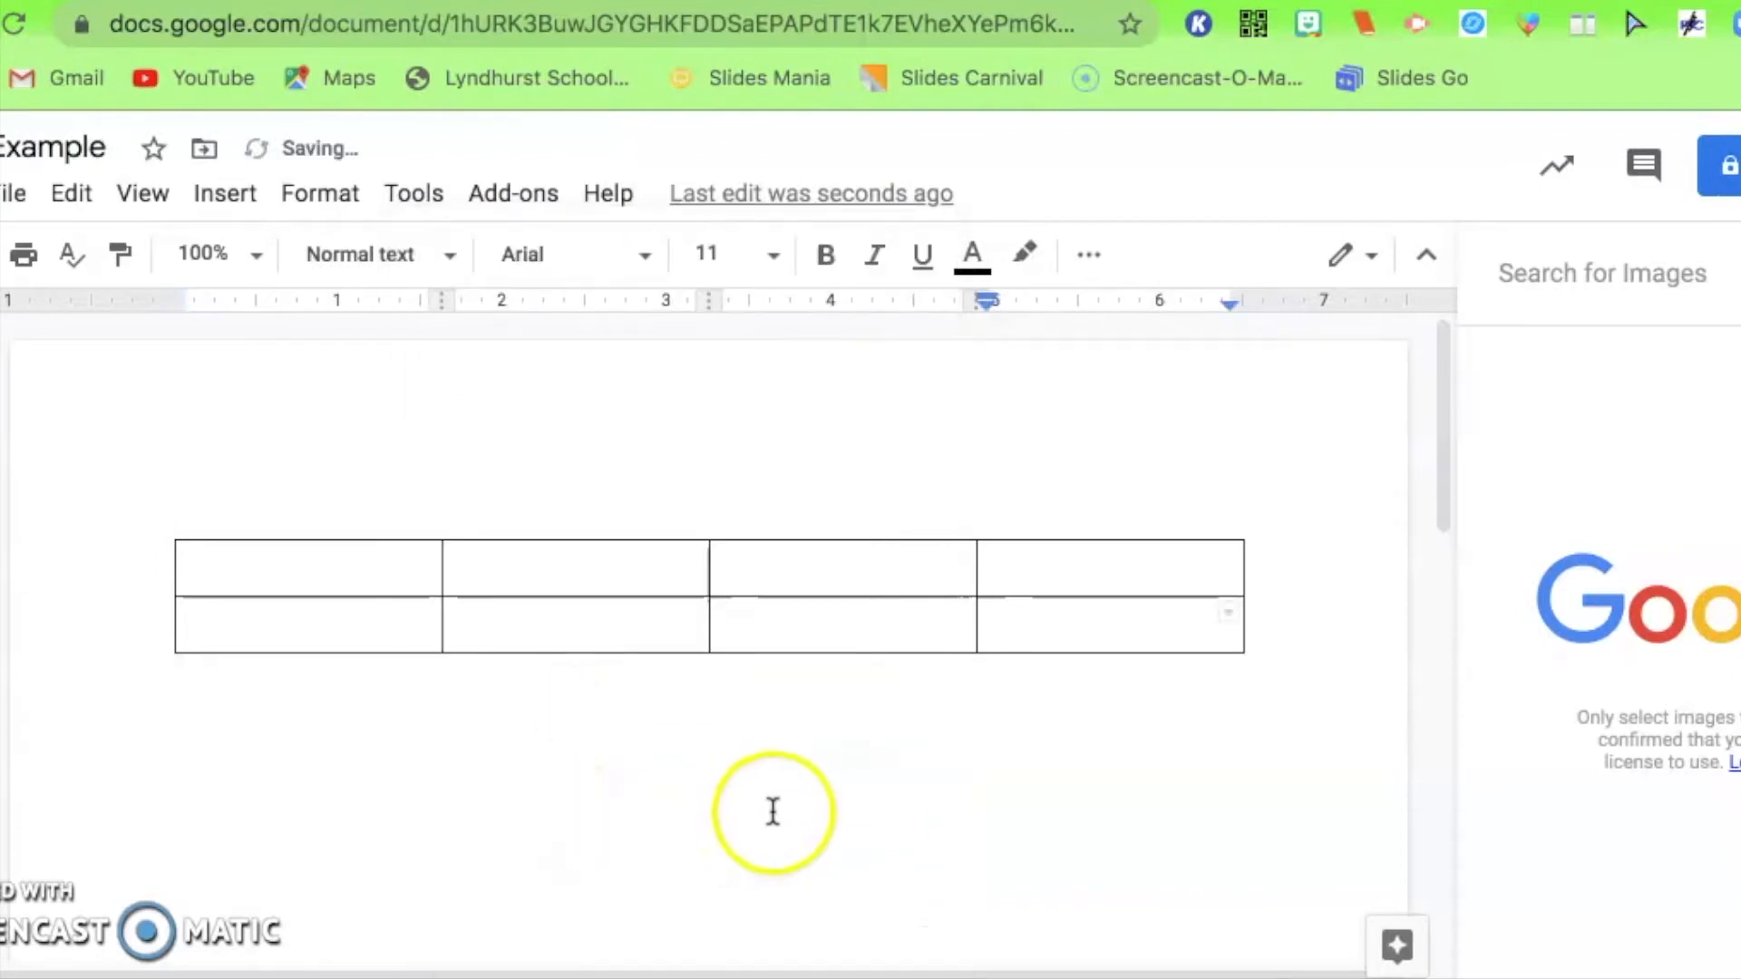
# Fill both cells of the table's last column with a magenta background color.
pyautogui.moveTo(1043, 623); pyautogui.dragTo(413, 634)
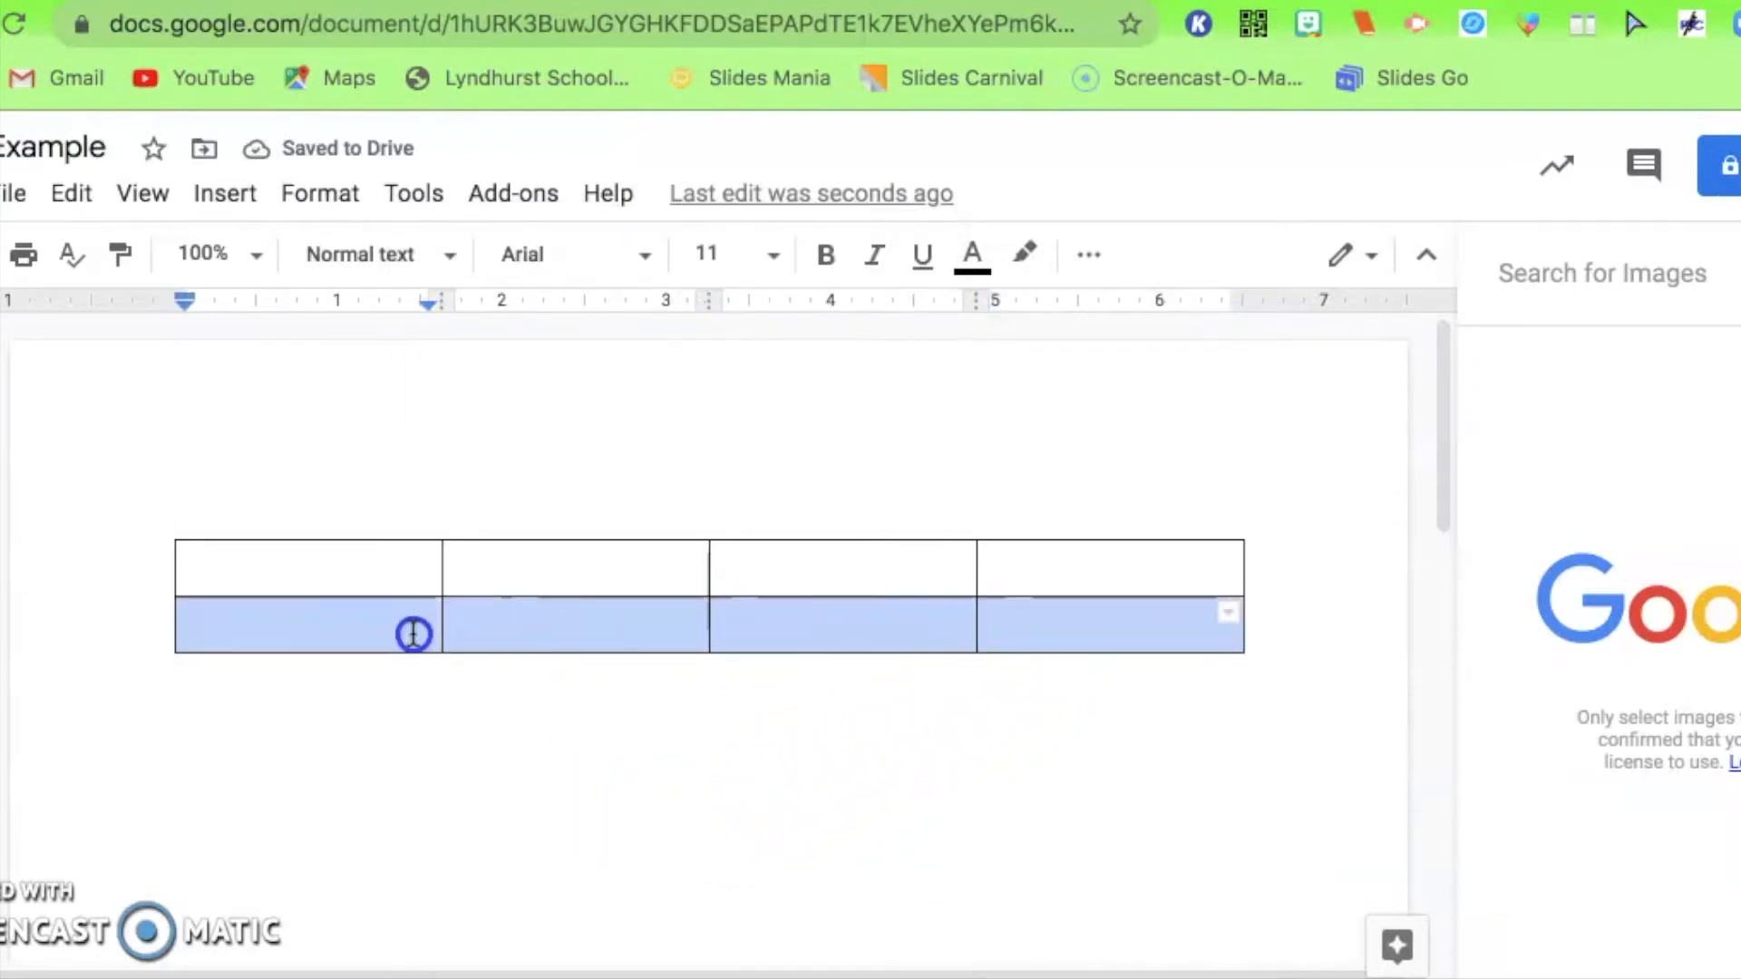
pyautogui.moveTo(1131, 634); pyautogui.dragTo(1115, 554)
pyautogui.rightClick(1114, 553)
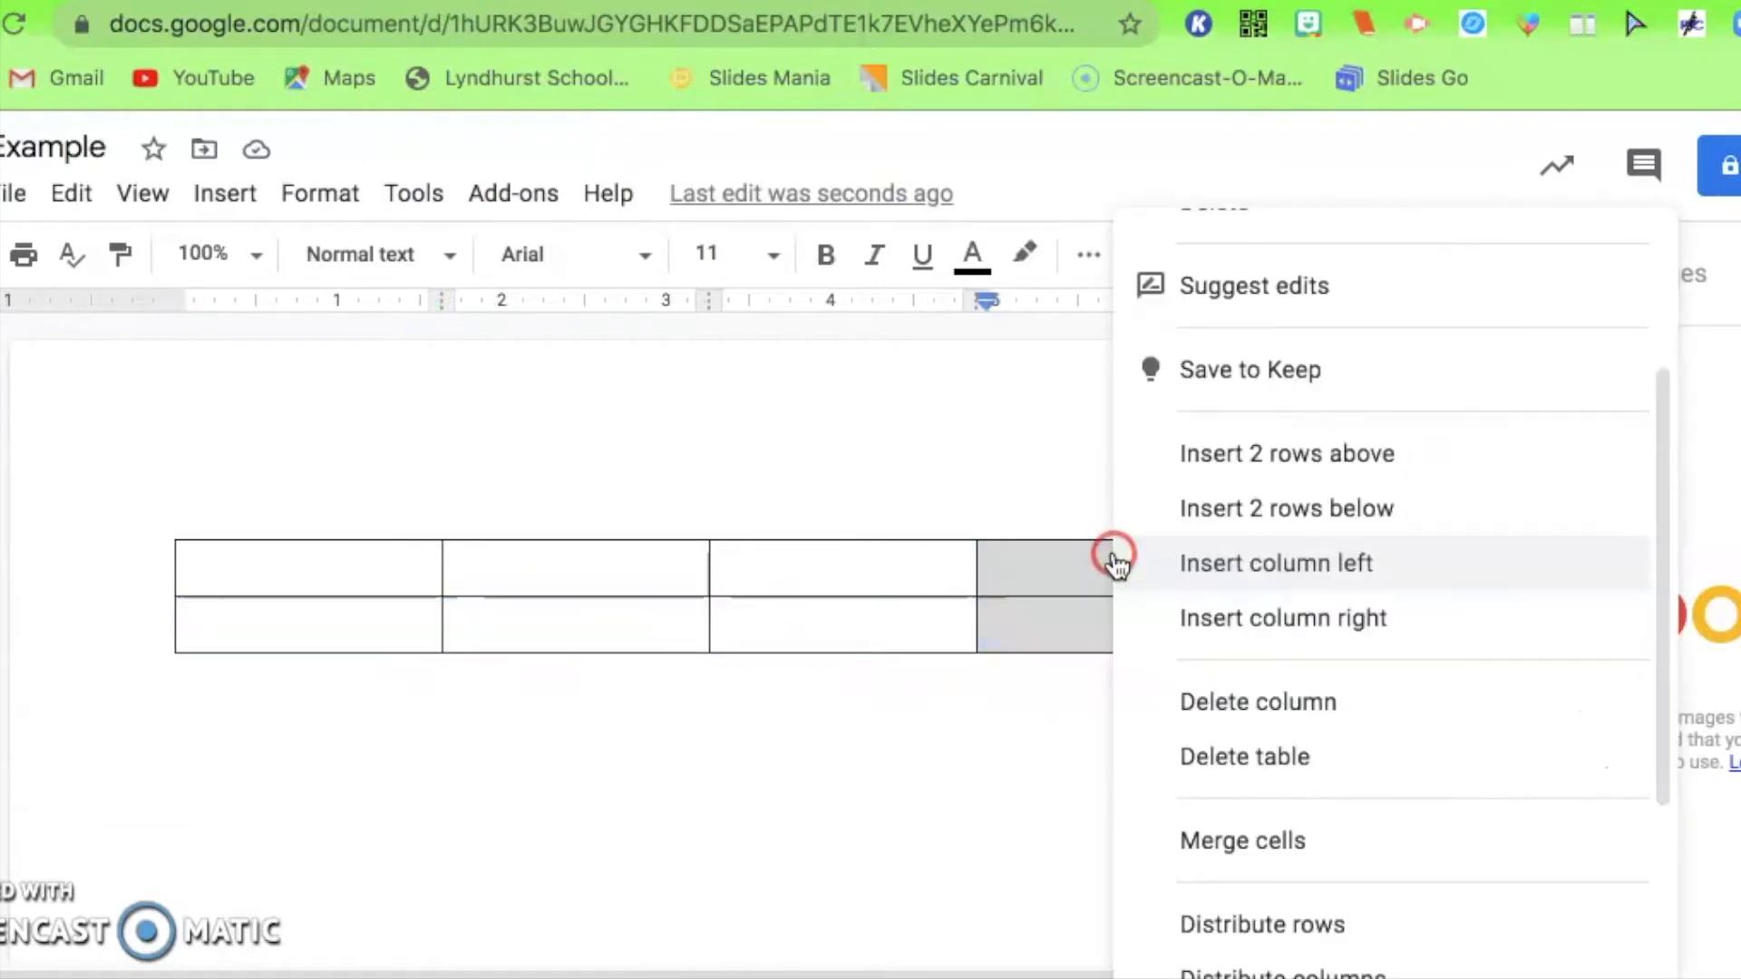
pyautogui.scroll(-2, 1206, 875)
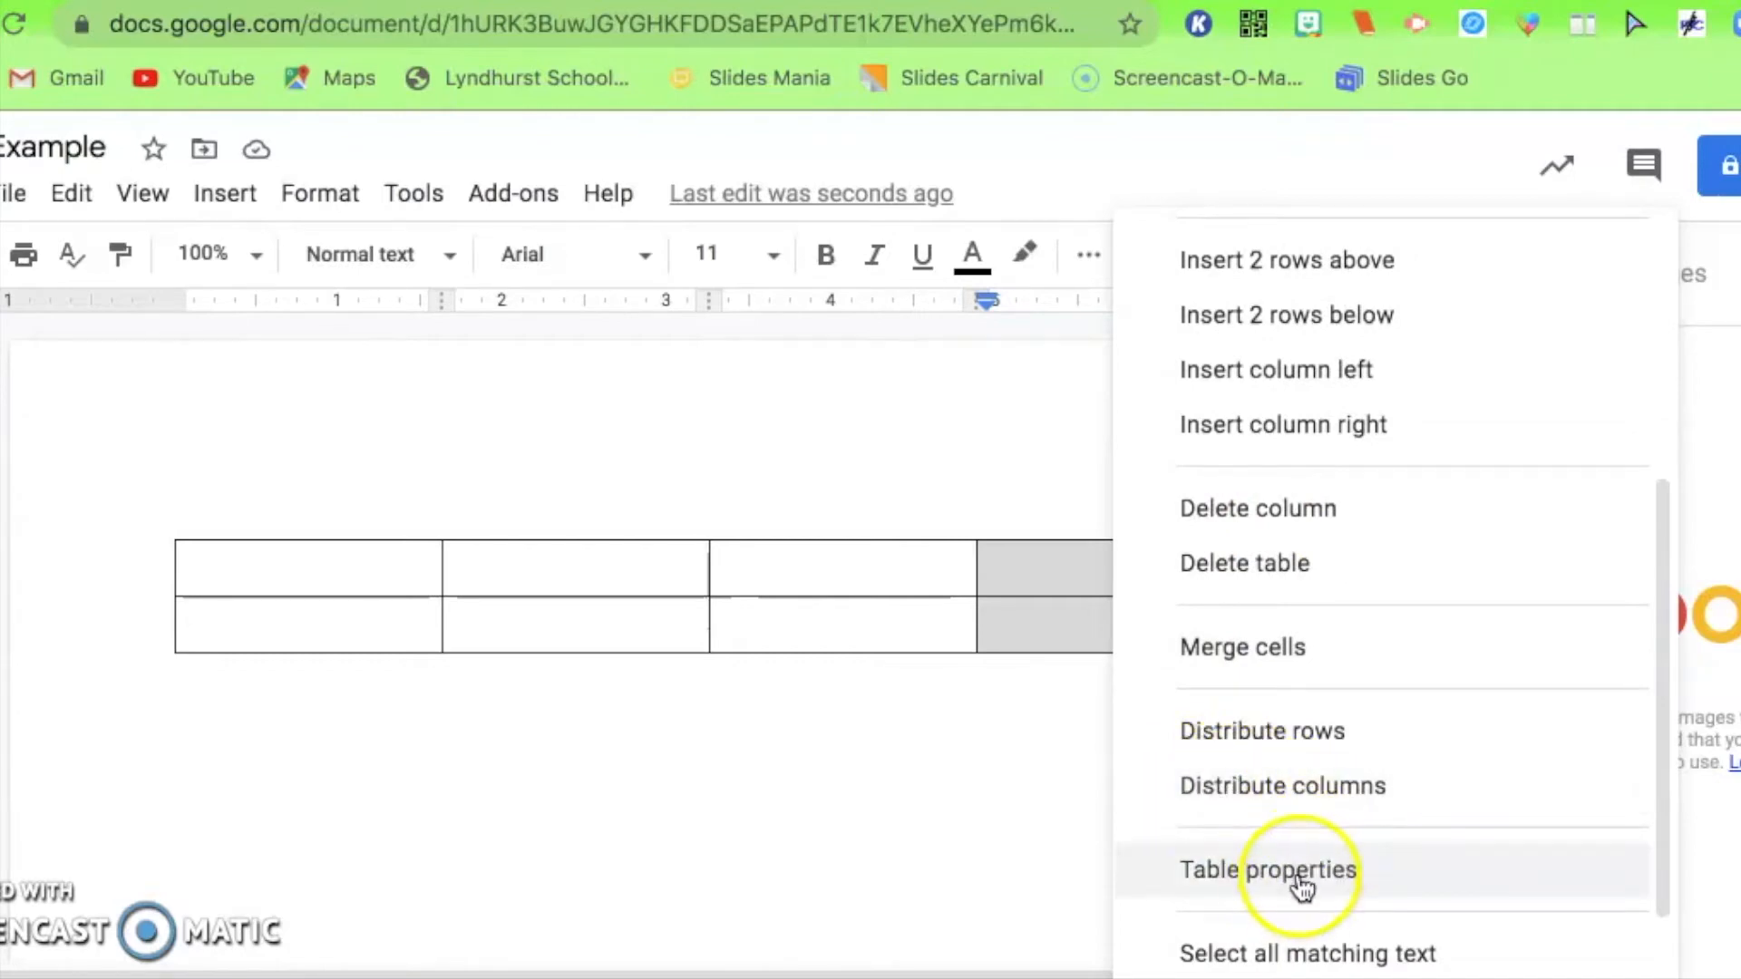
pyautogui.scroll(-1, 1270, 889)
pyautogui.click(1255, 764)
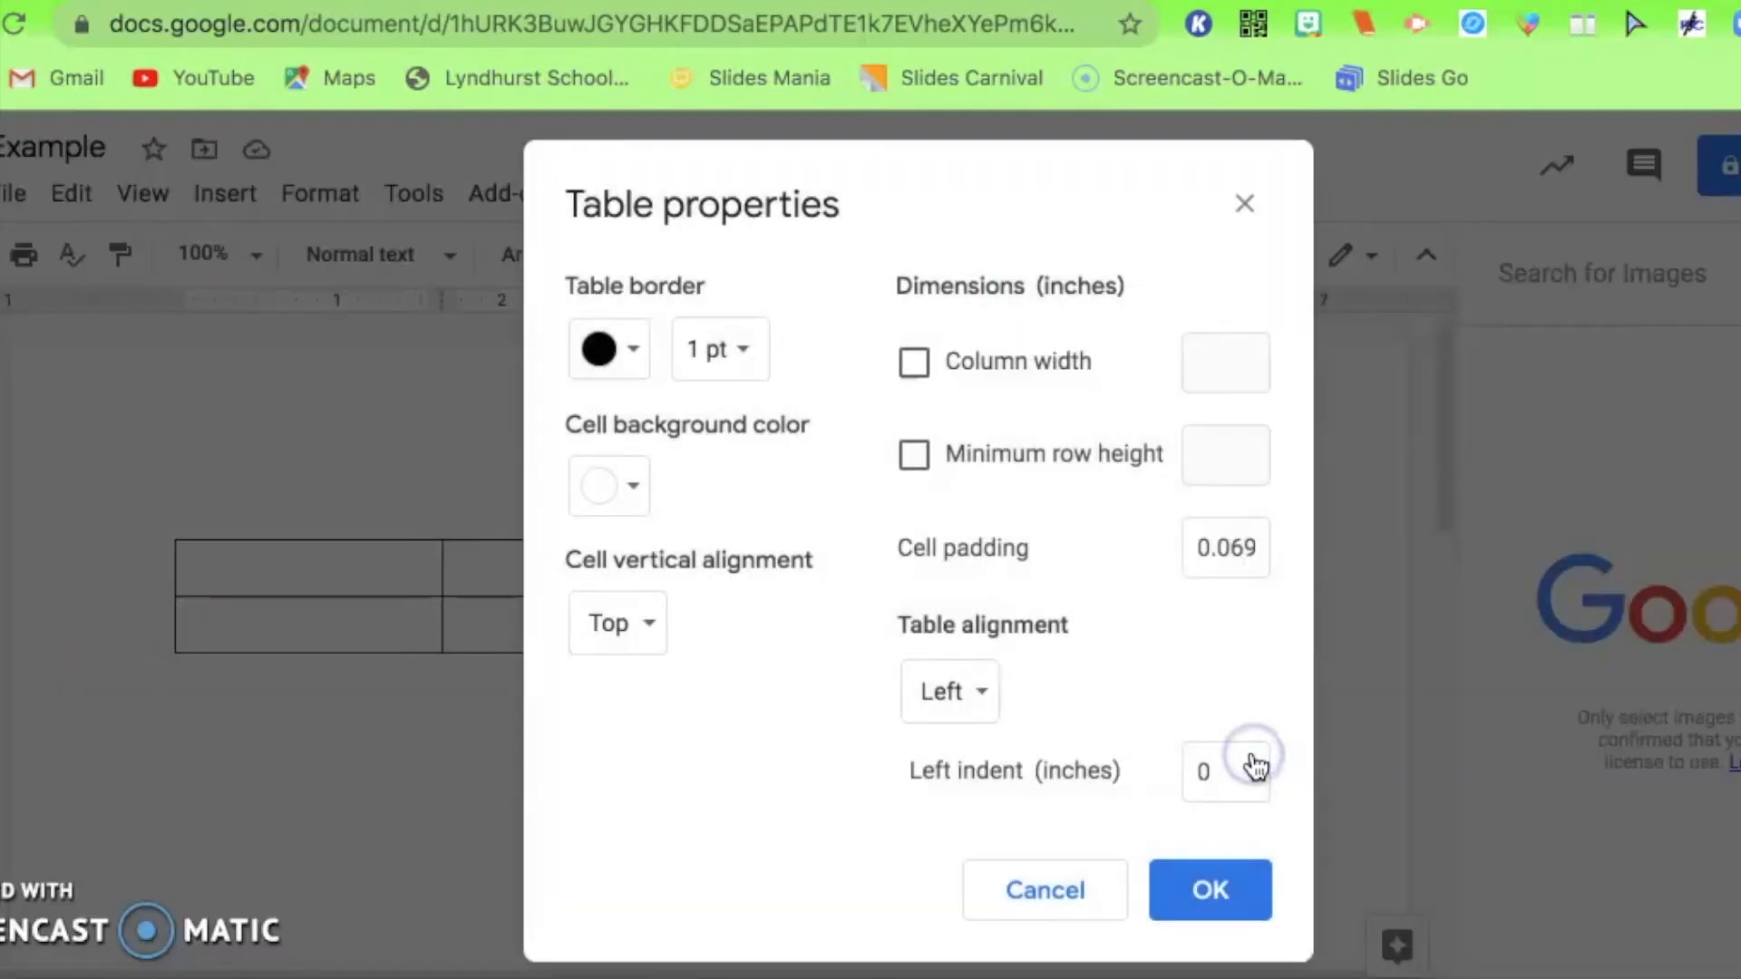
pyautogui.click(617, 355)
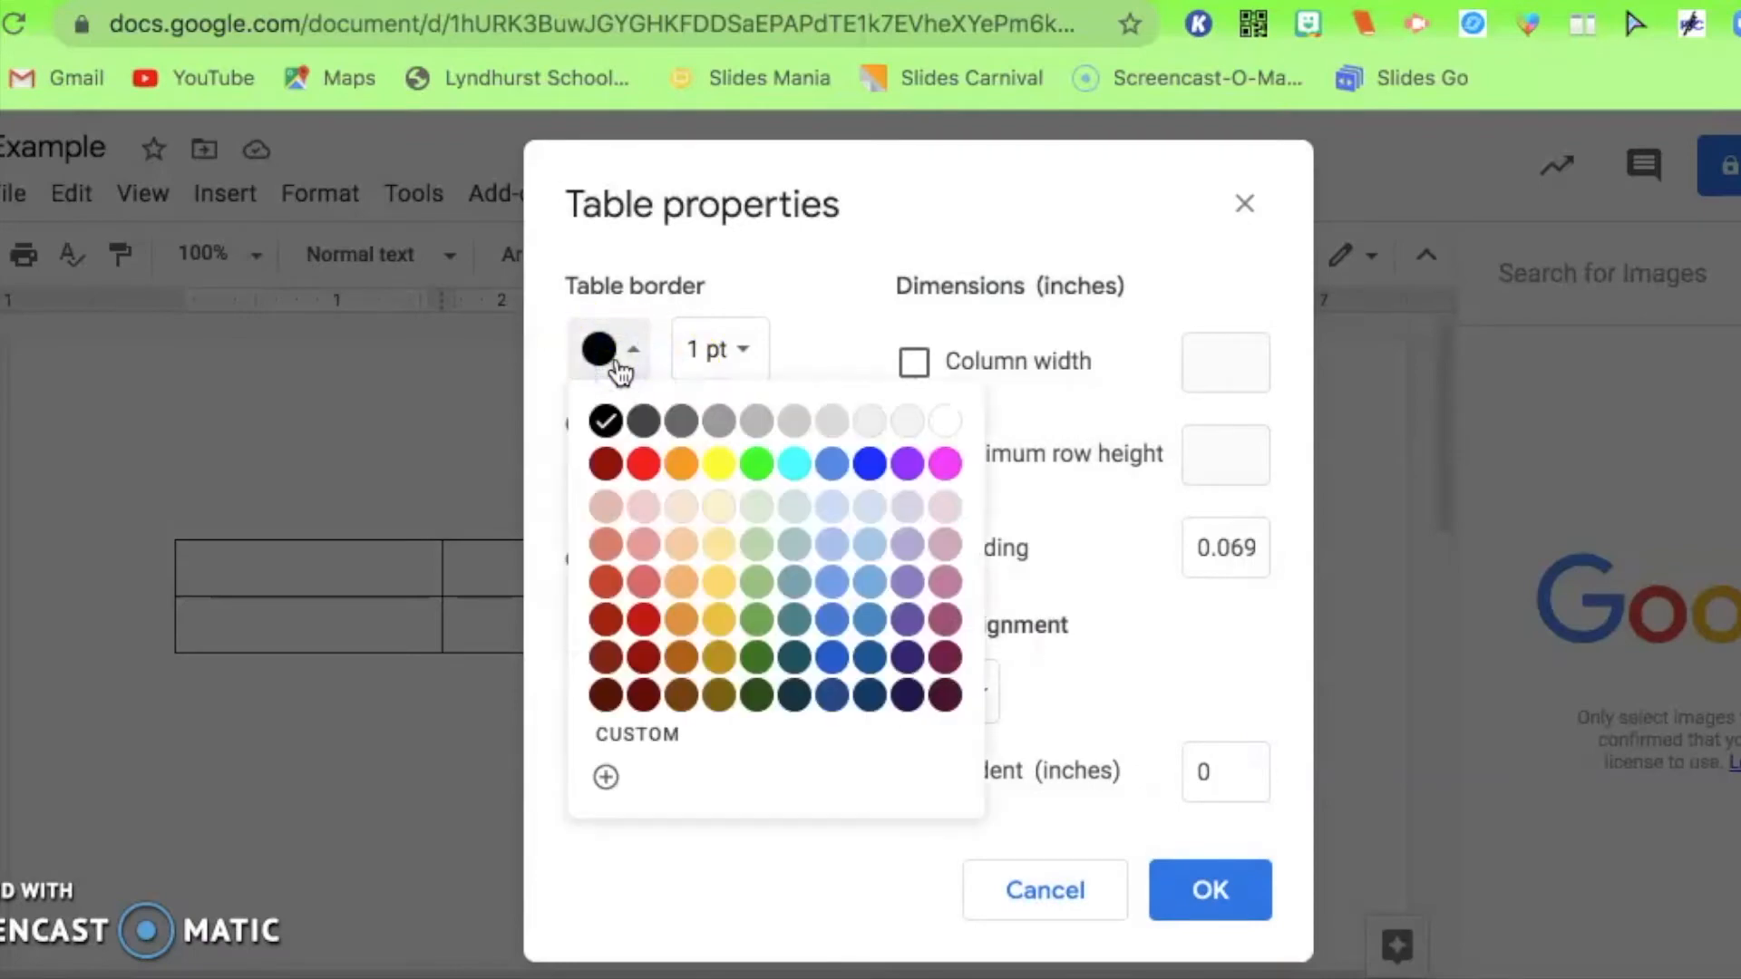
pyautogui.click(619, 363)
pyautogui.click(623, 494)
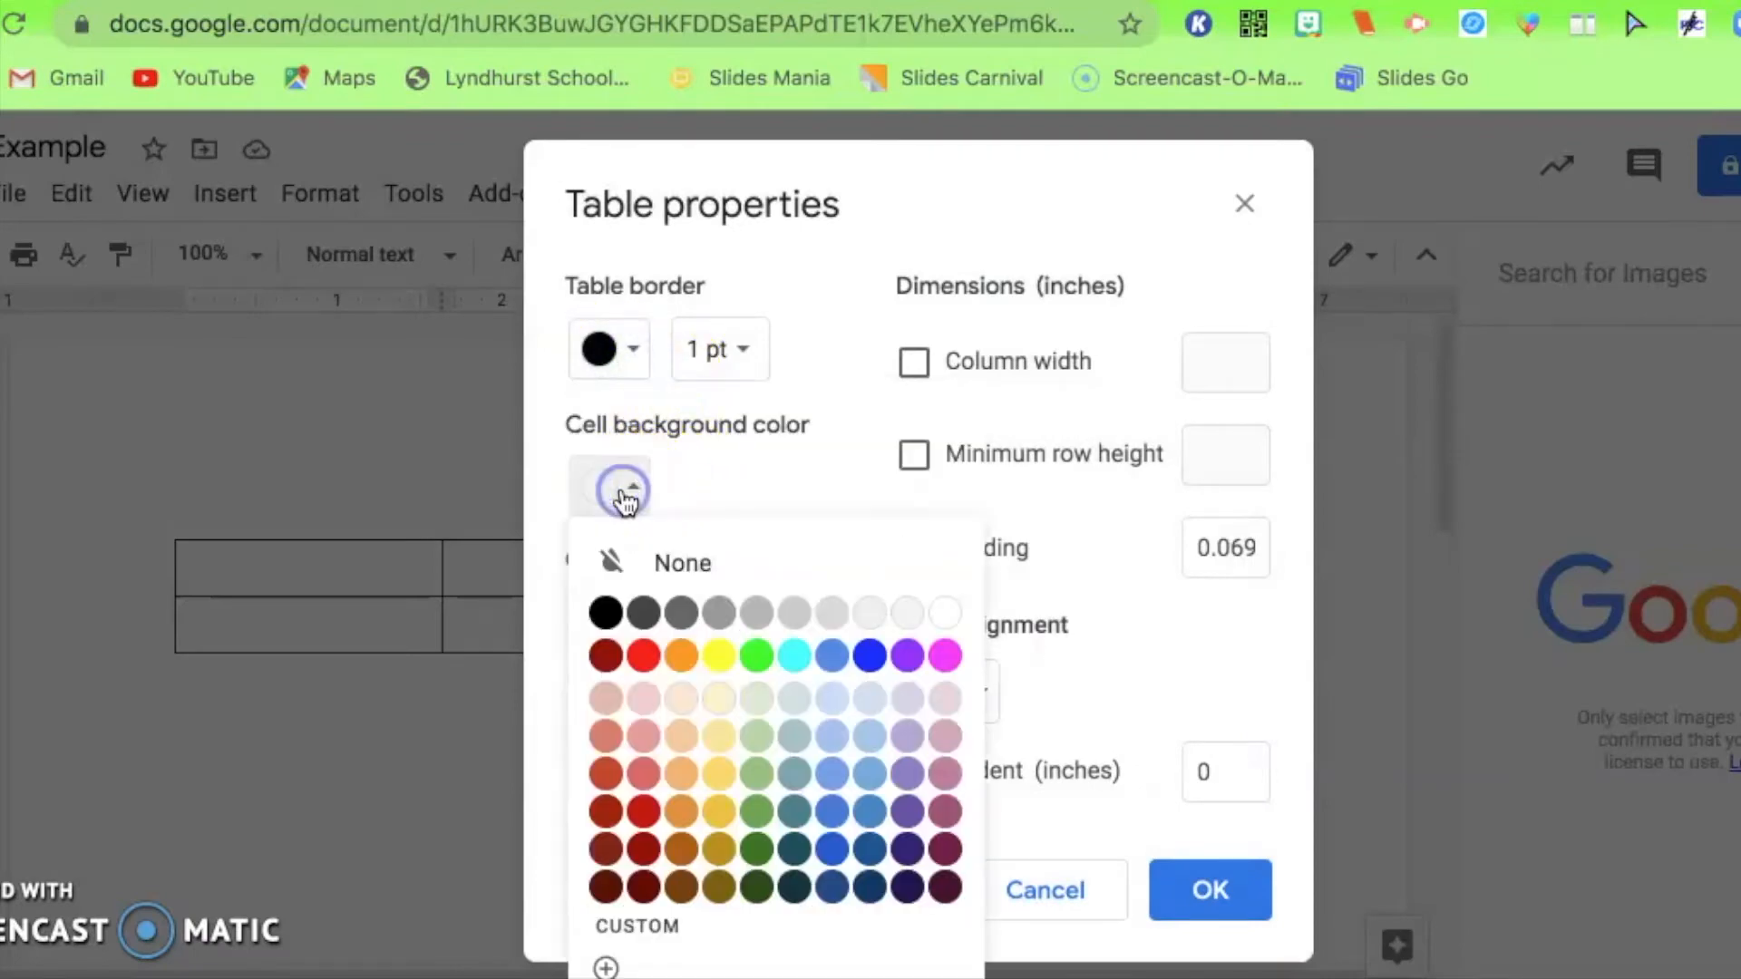
pyautogui.click(945, 656)
pyautogui.click(1212, 886)
pyautogui.click(933, 750)
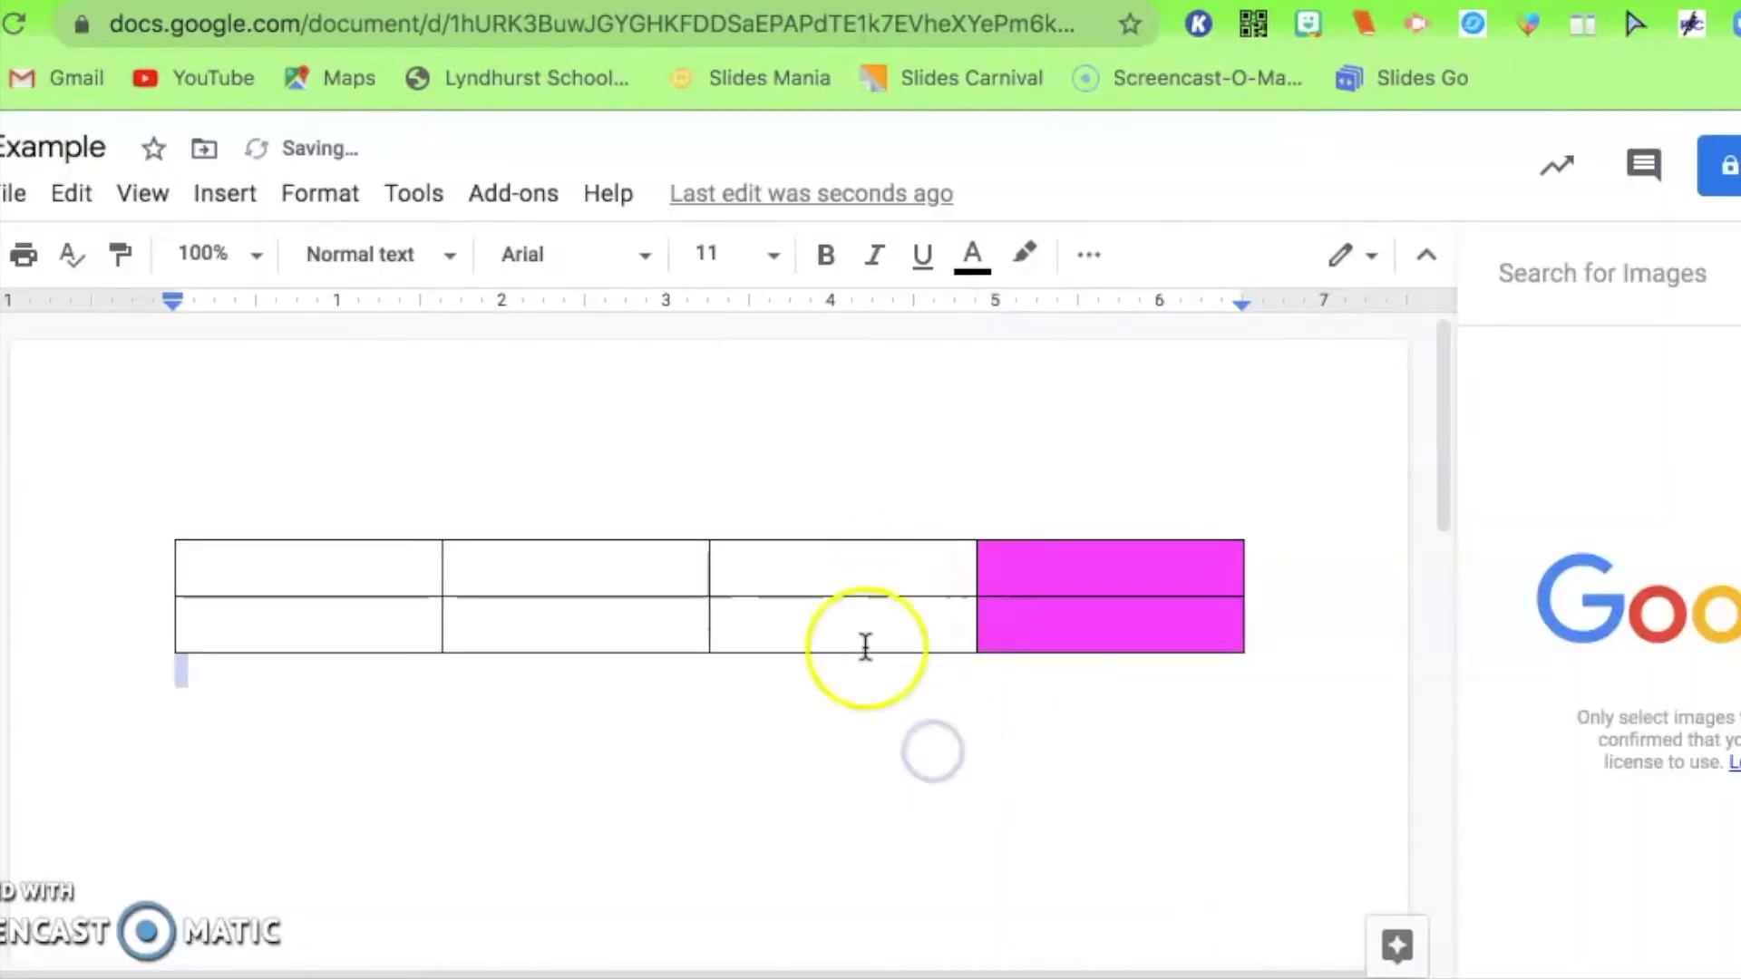
# Fill both cells of the table's third column with a bright green background color.
pyautogui.moveTo(828, 583); pyautogui.dragTo(831, 641)
pyautogui.rightClick(831, 641)
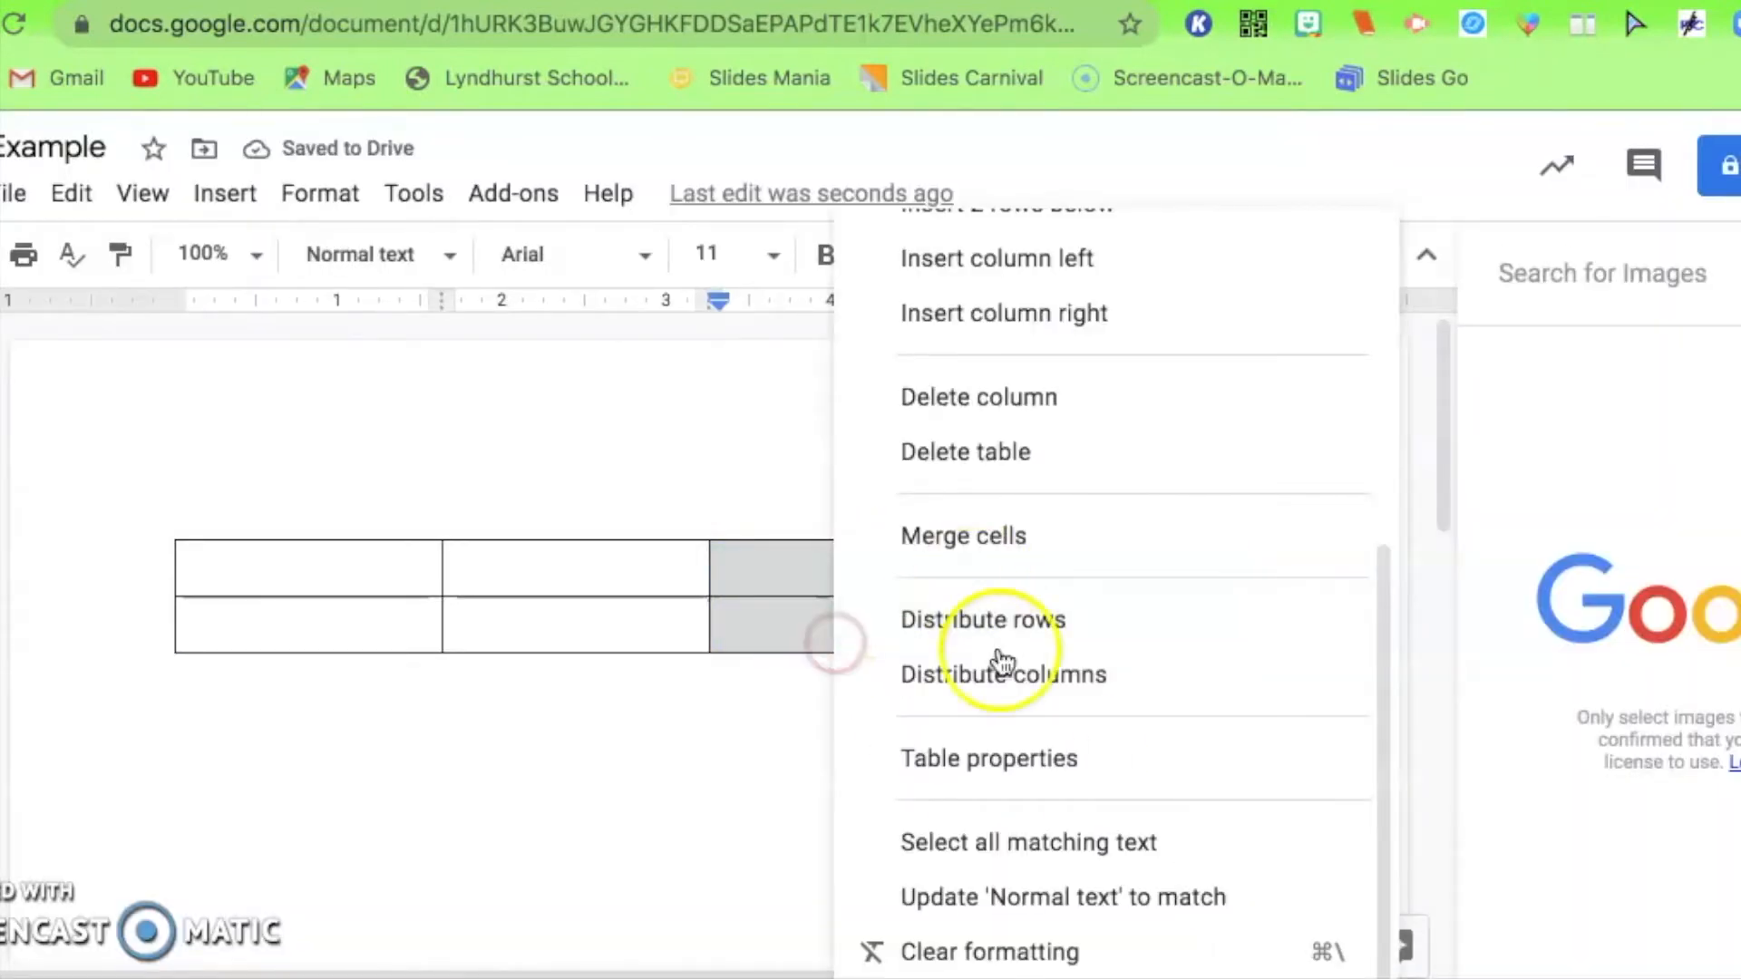
pyautogui.click(949, 754)
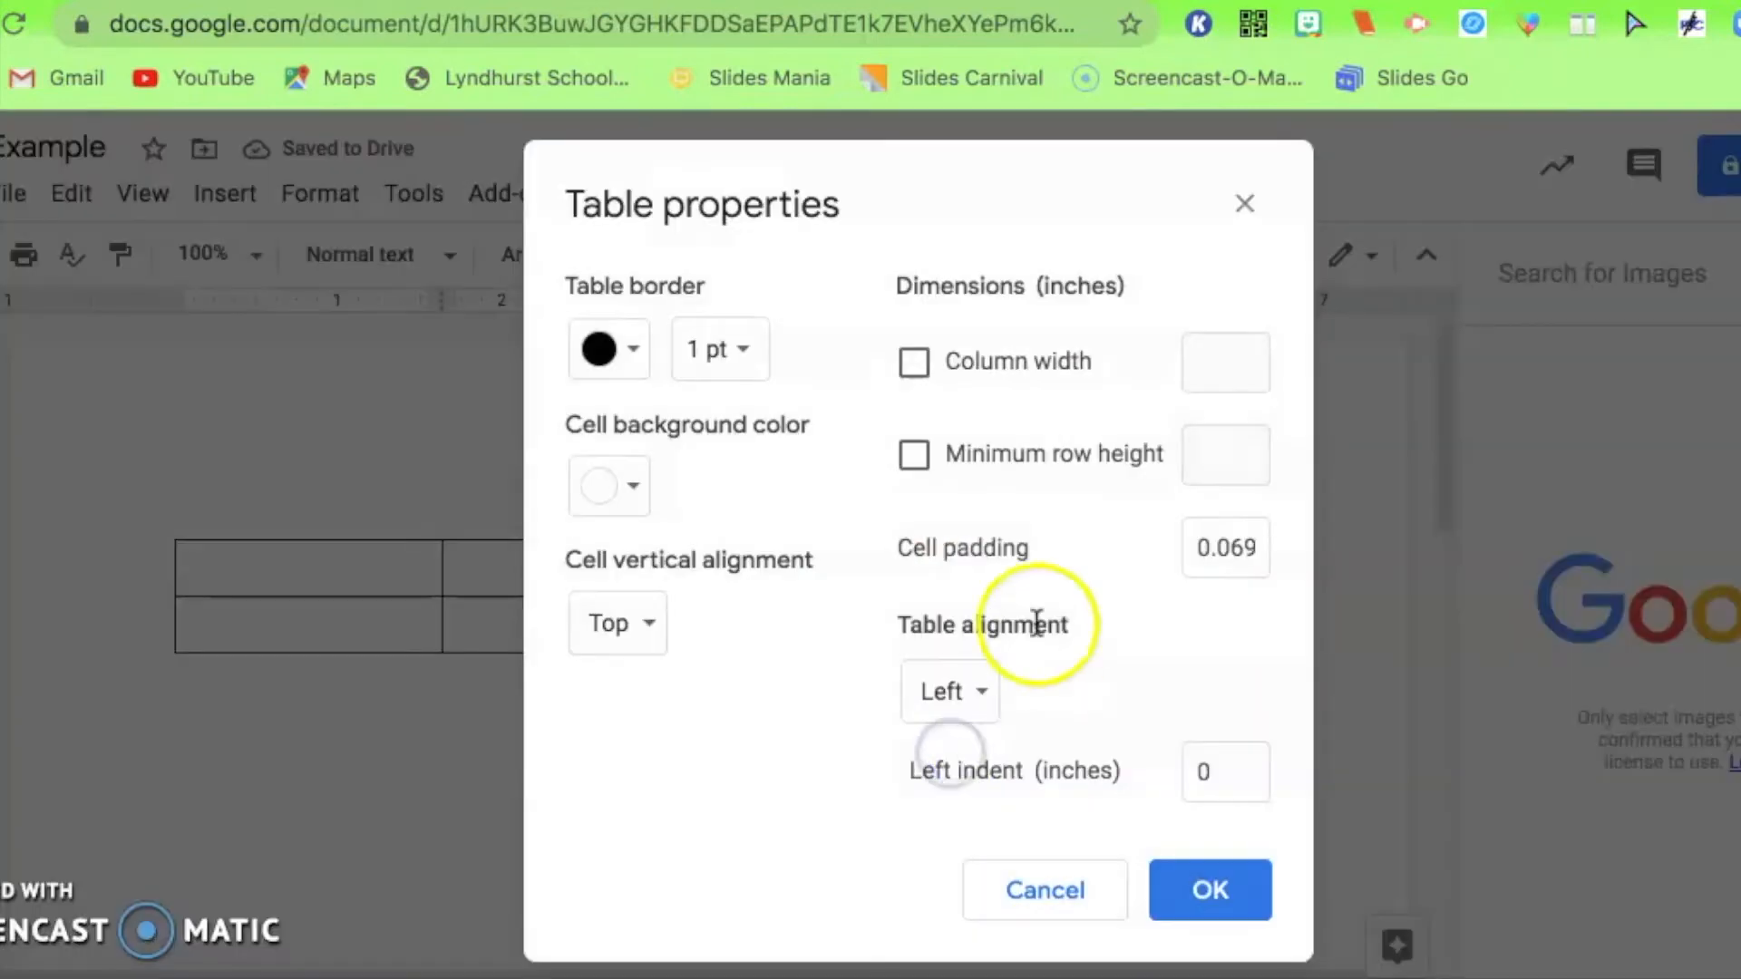
pyautogui.click(609, 487)
pyautogui.click(769, 653)
pyautogui.click(1212, 887)
pyautogui.click(857, 700)
pyautogui.click(808, 633)
pyautogui.click(1114, 635)
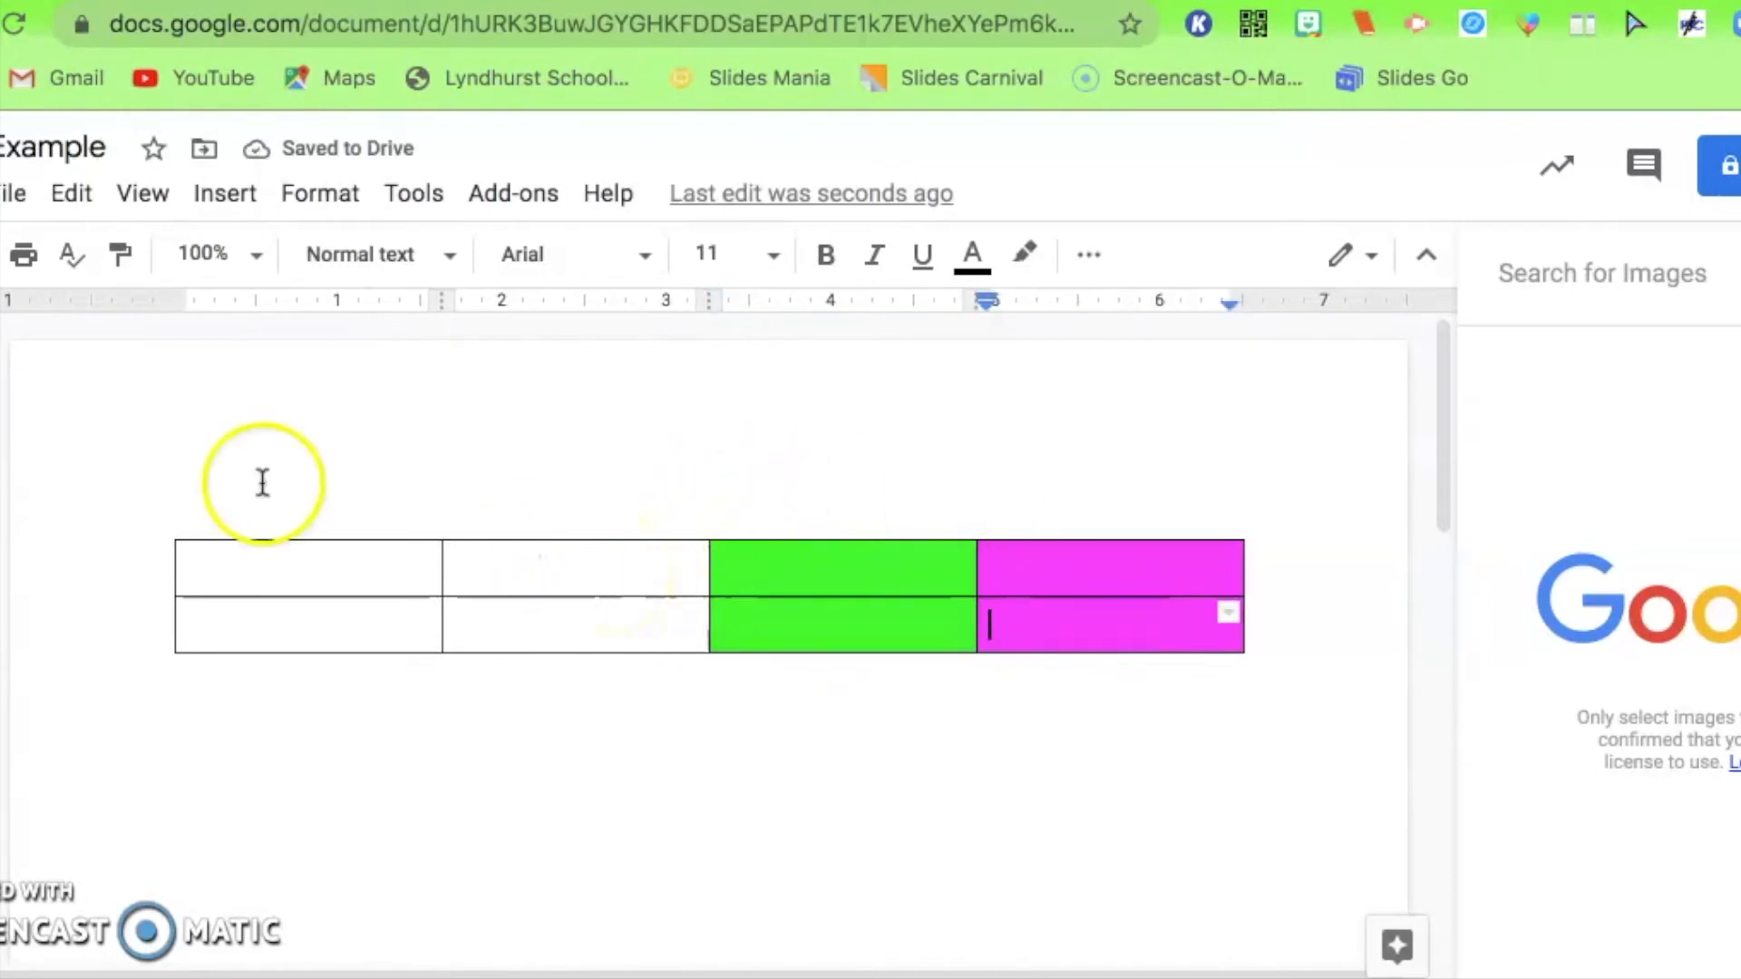
pyautogui.click(213, 199)
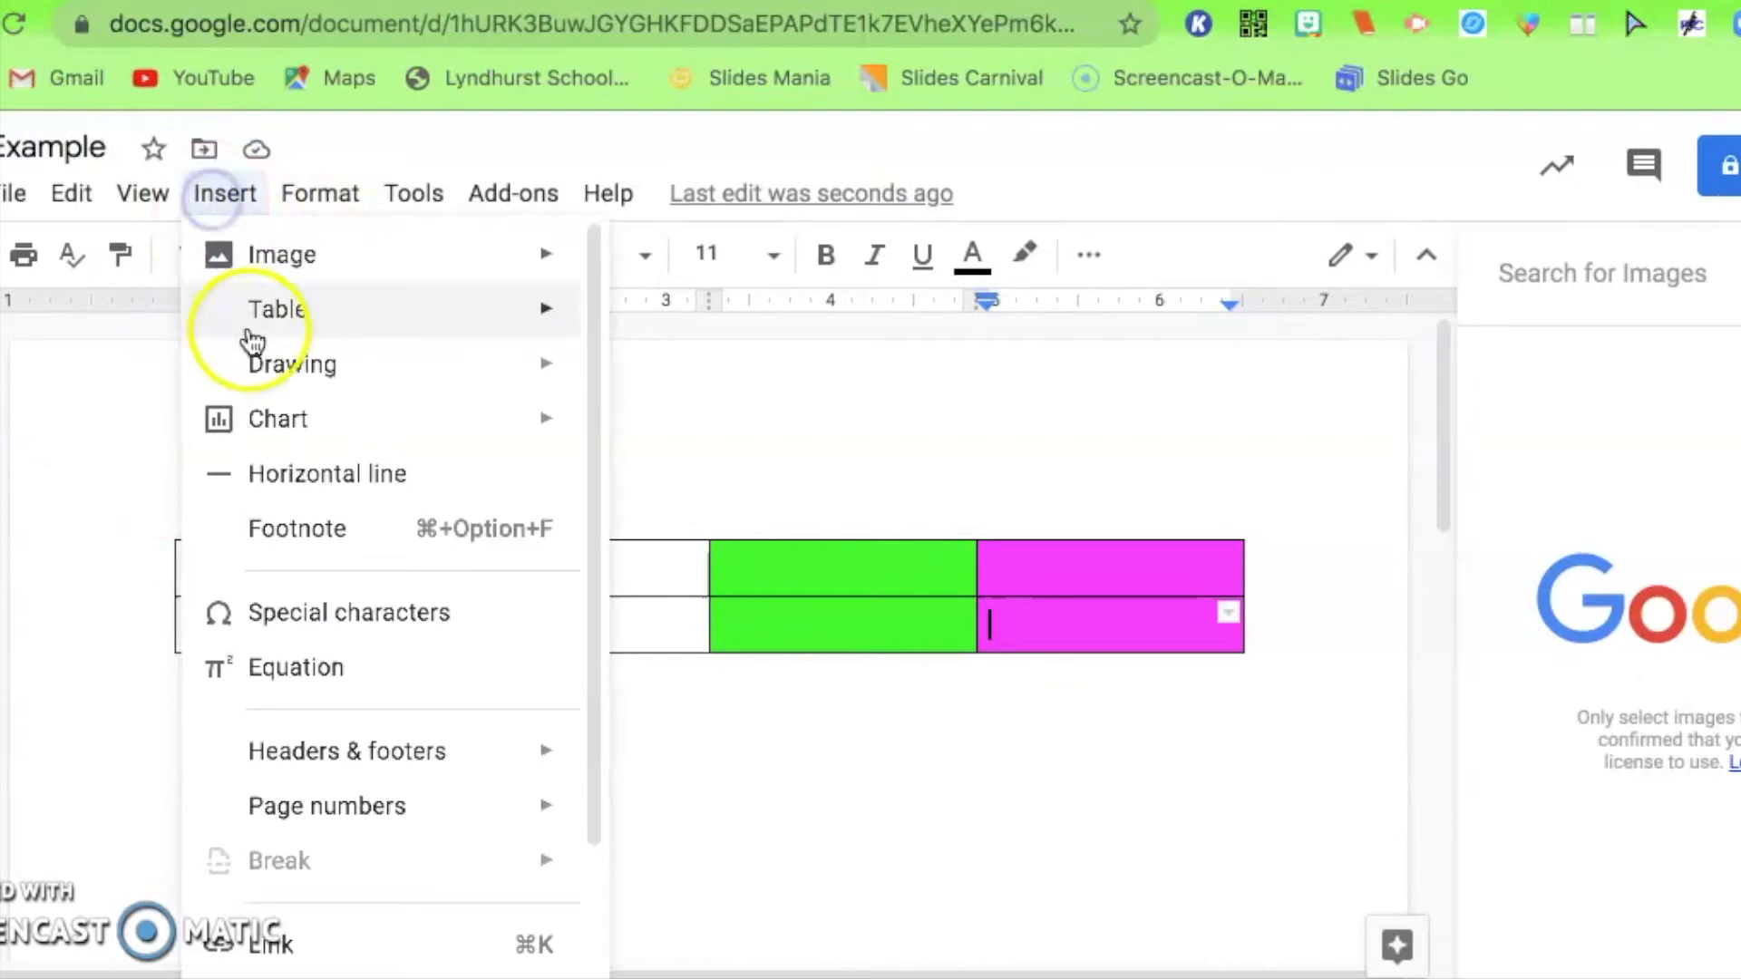
pyautogui.moveTo(294, 369)
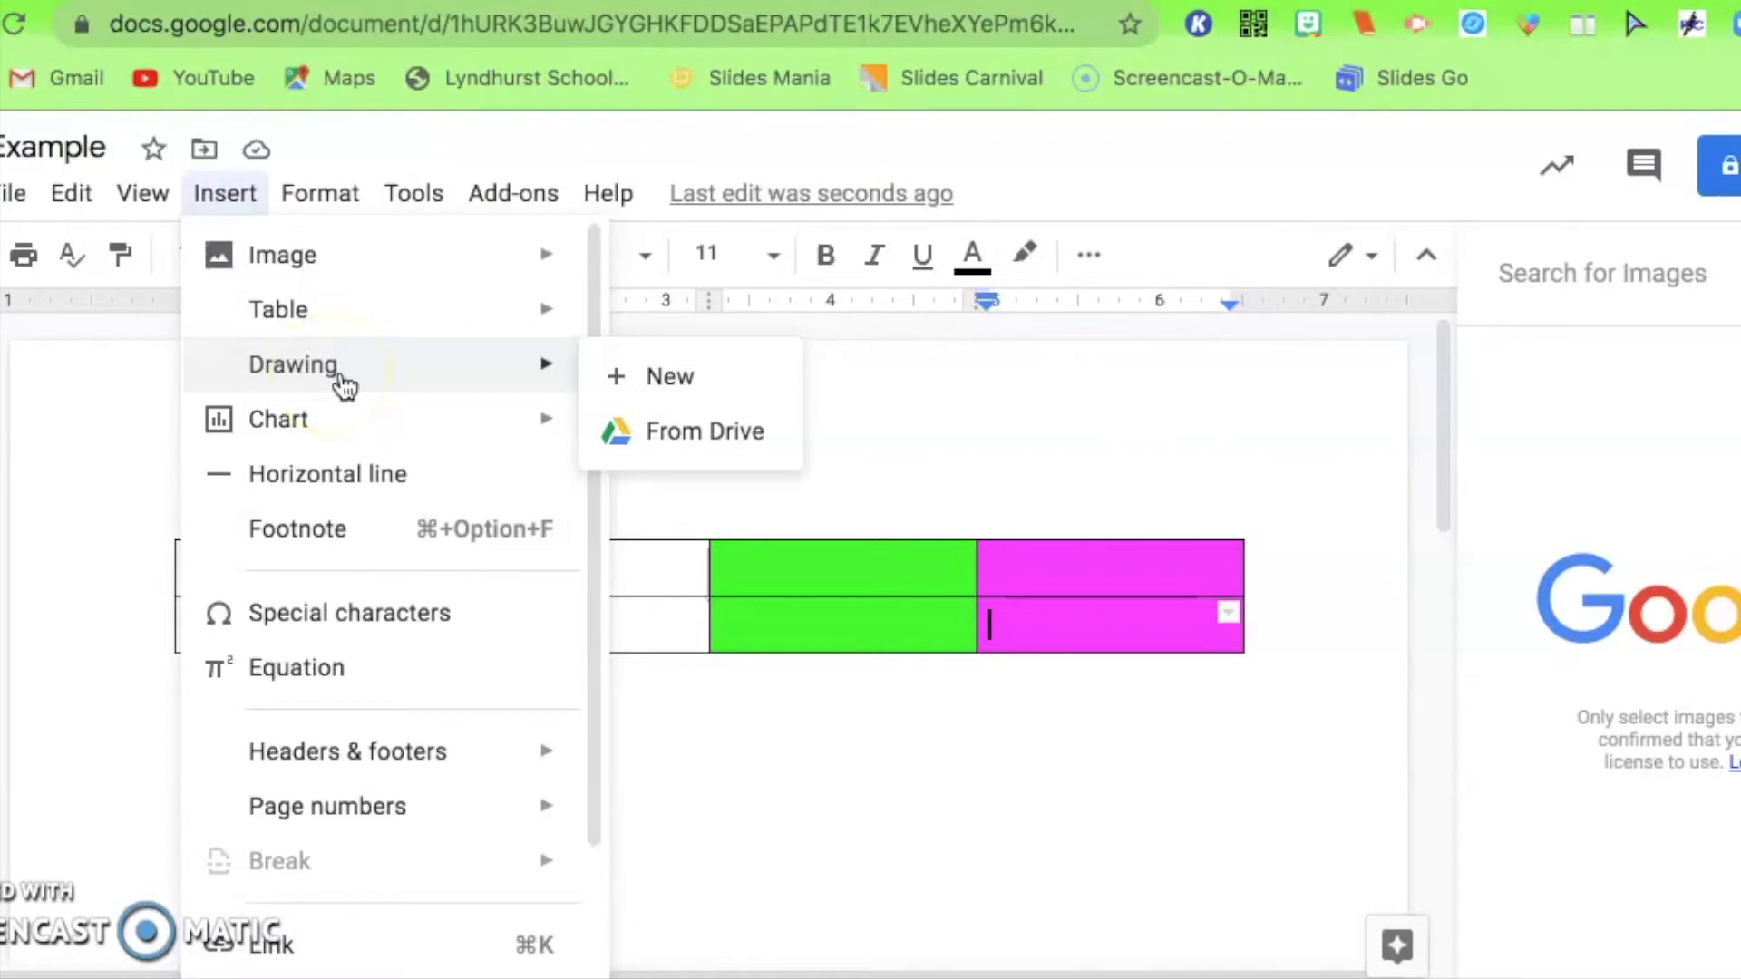
pyautogui.click(519, 393)
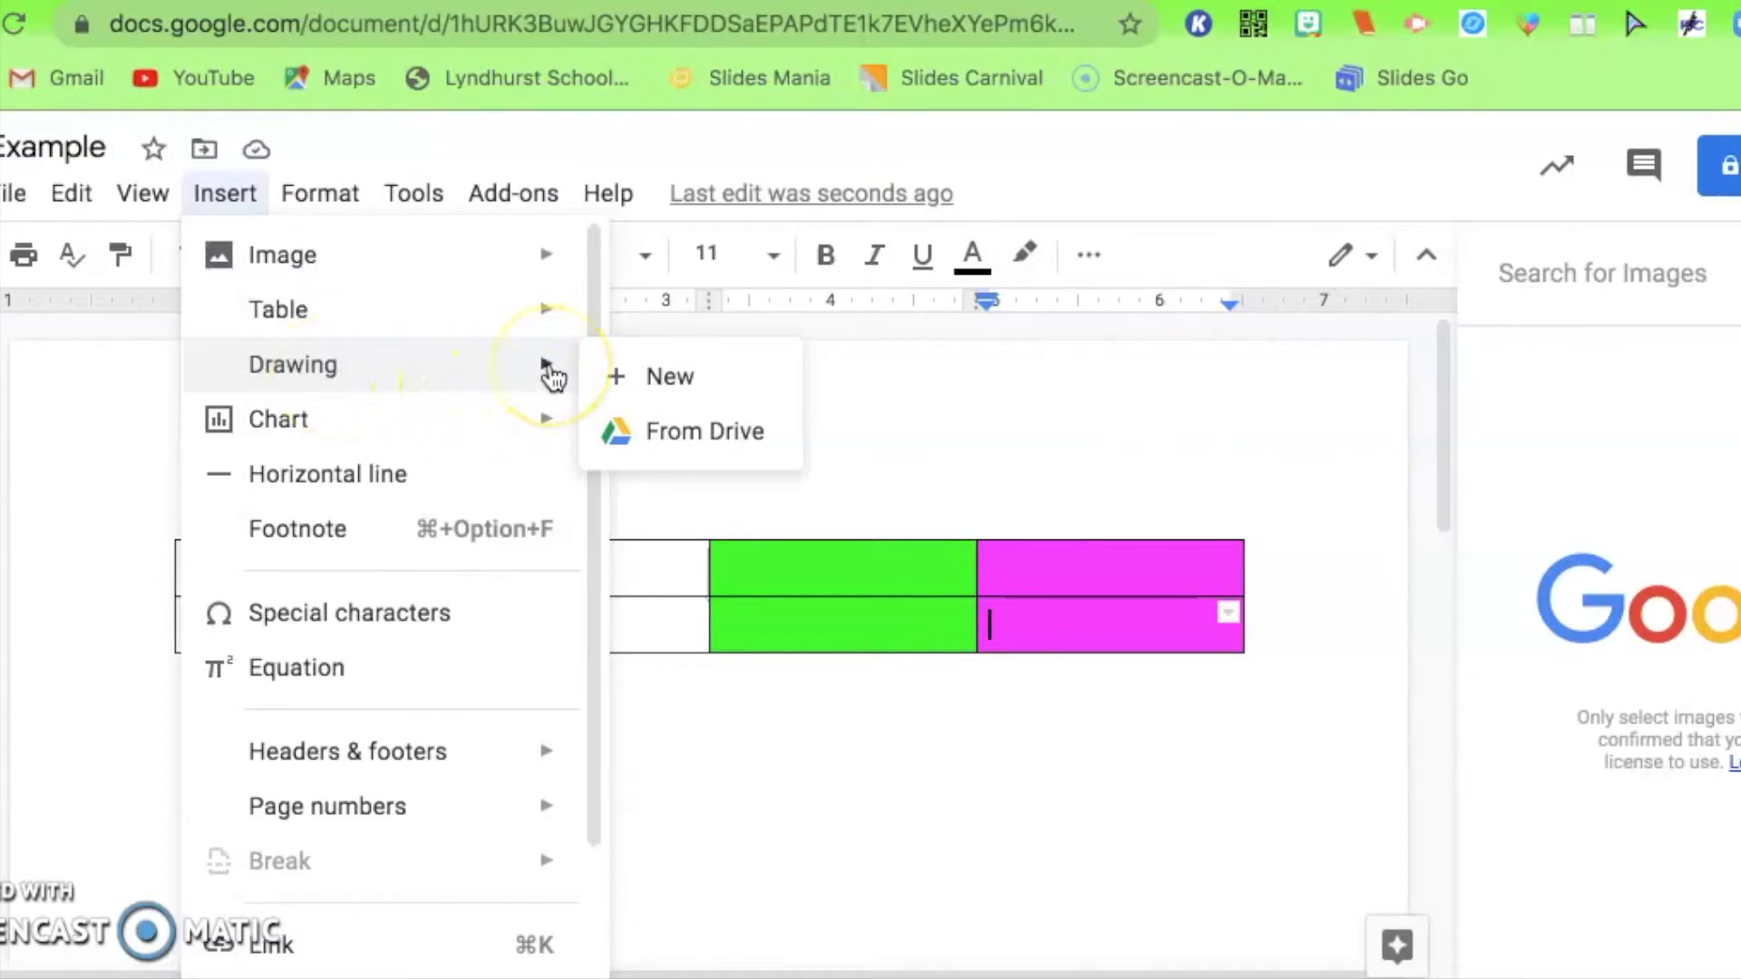
pyautogui.click(650, 382)
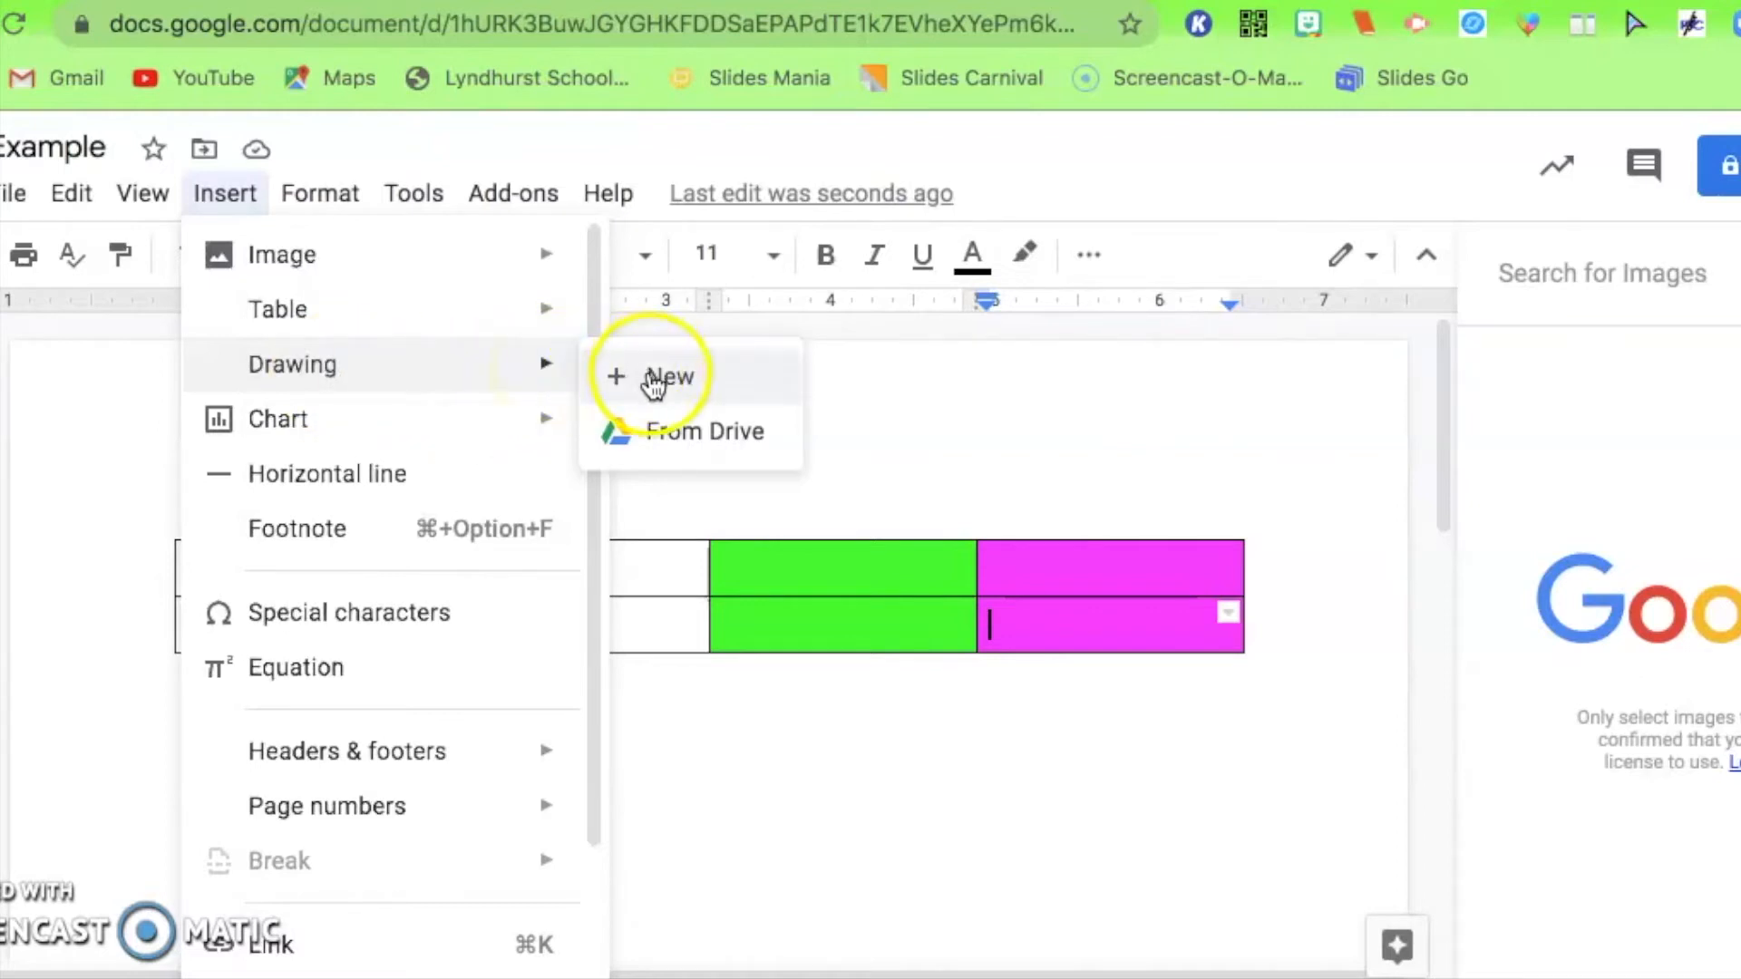
# Place the cursor below the table and start a new drawing there.
pyautogui.click(758, 758)
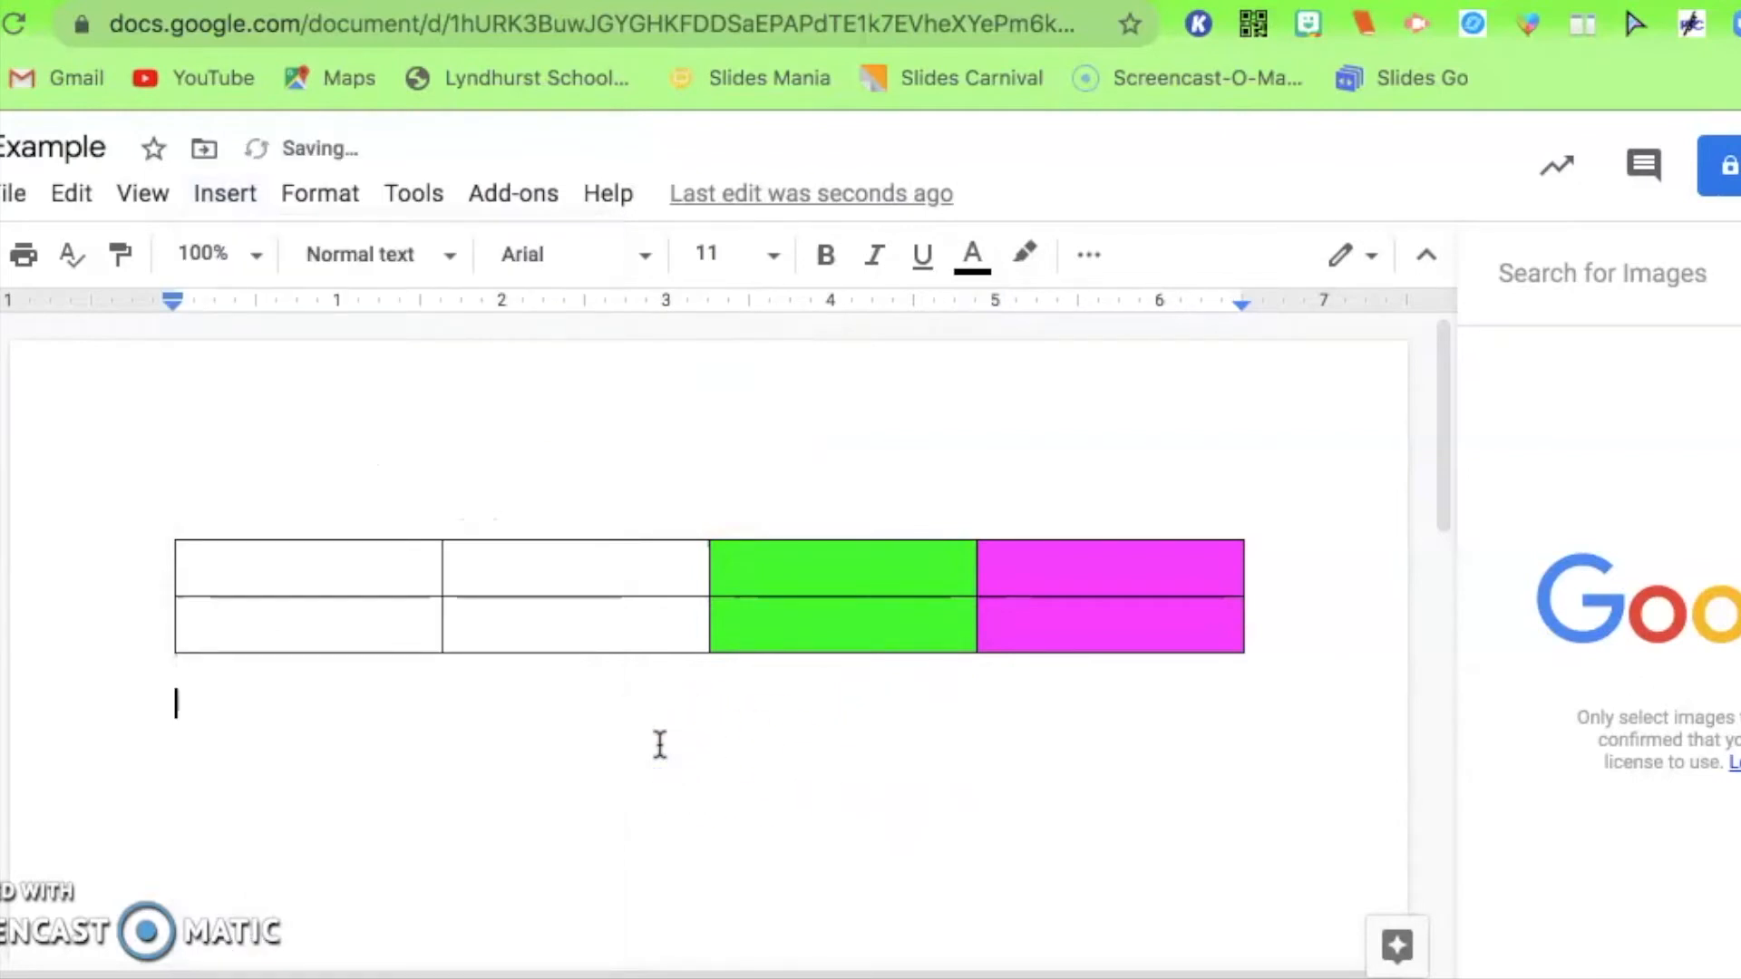
pyautogui.click(225, 201)
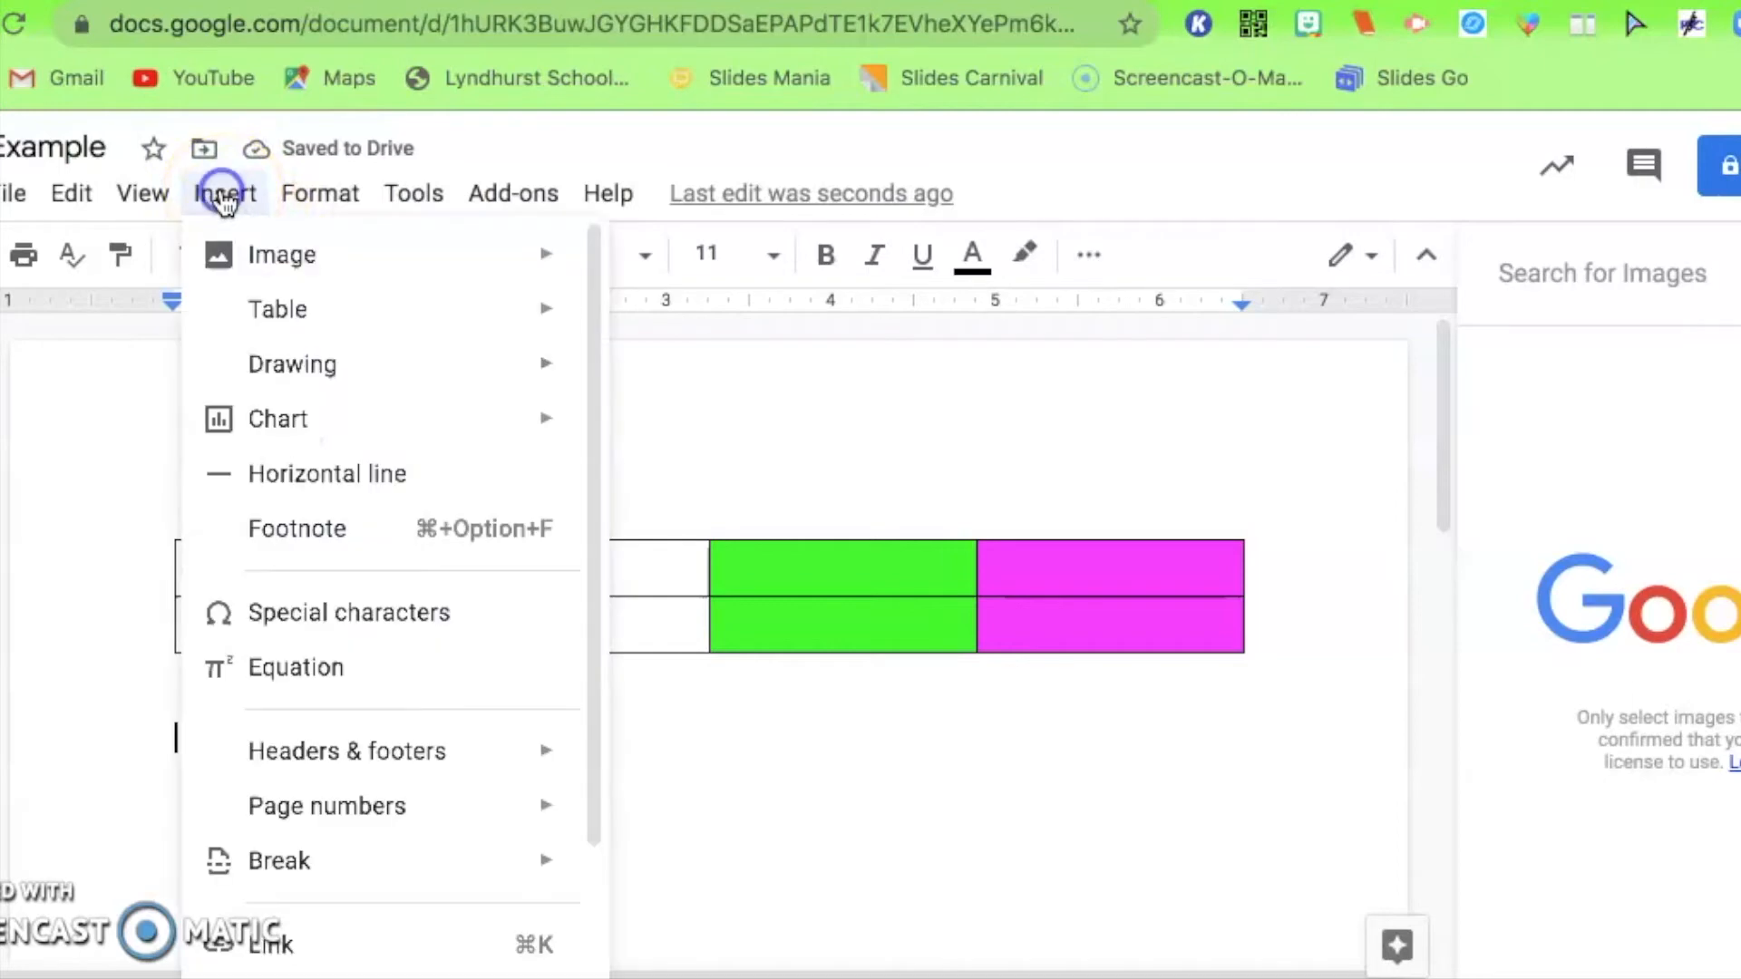
pyautogui.moveTo(295, 363)
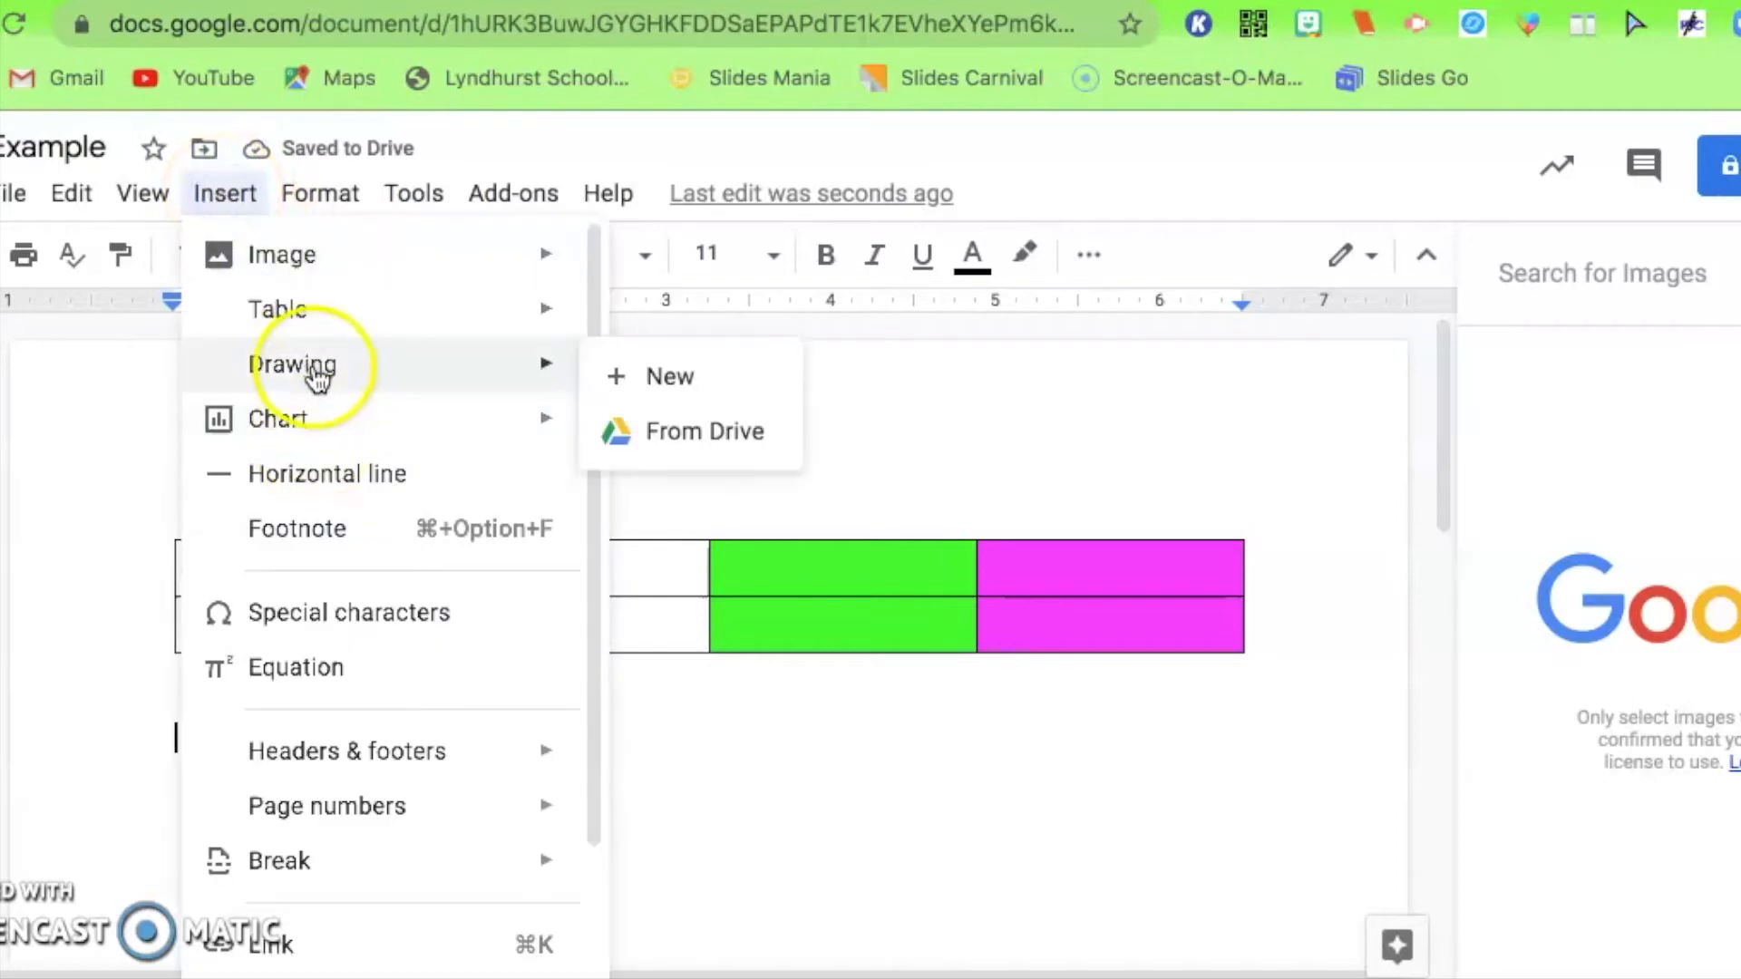
pyautogui.click(674, 392)
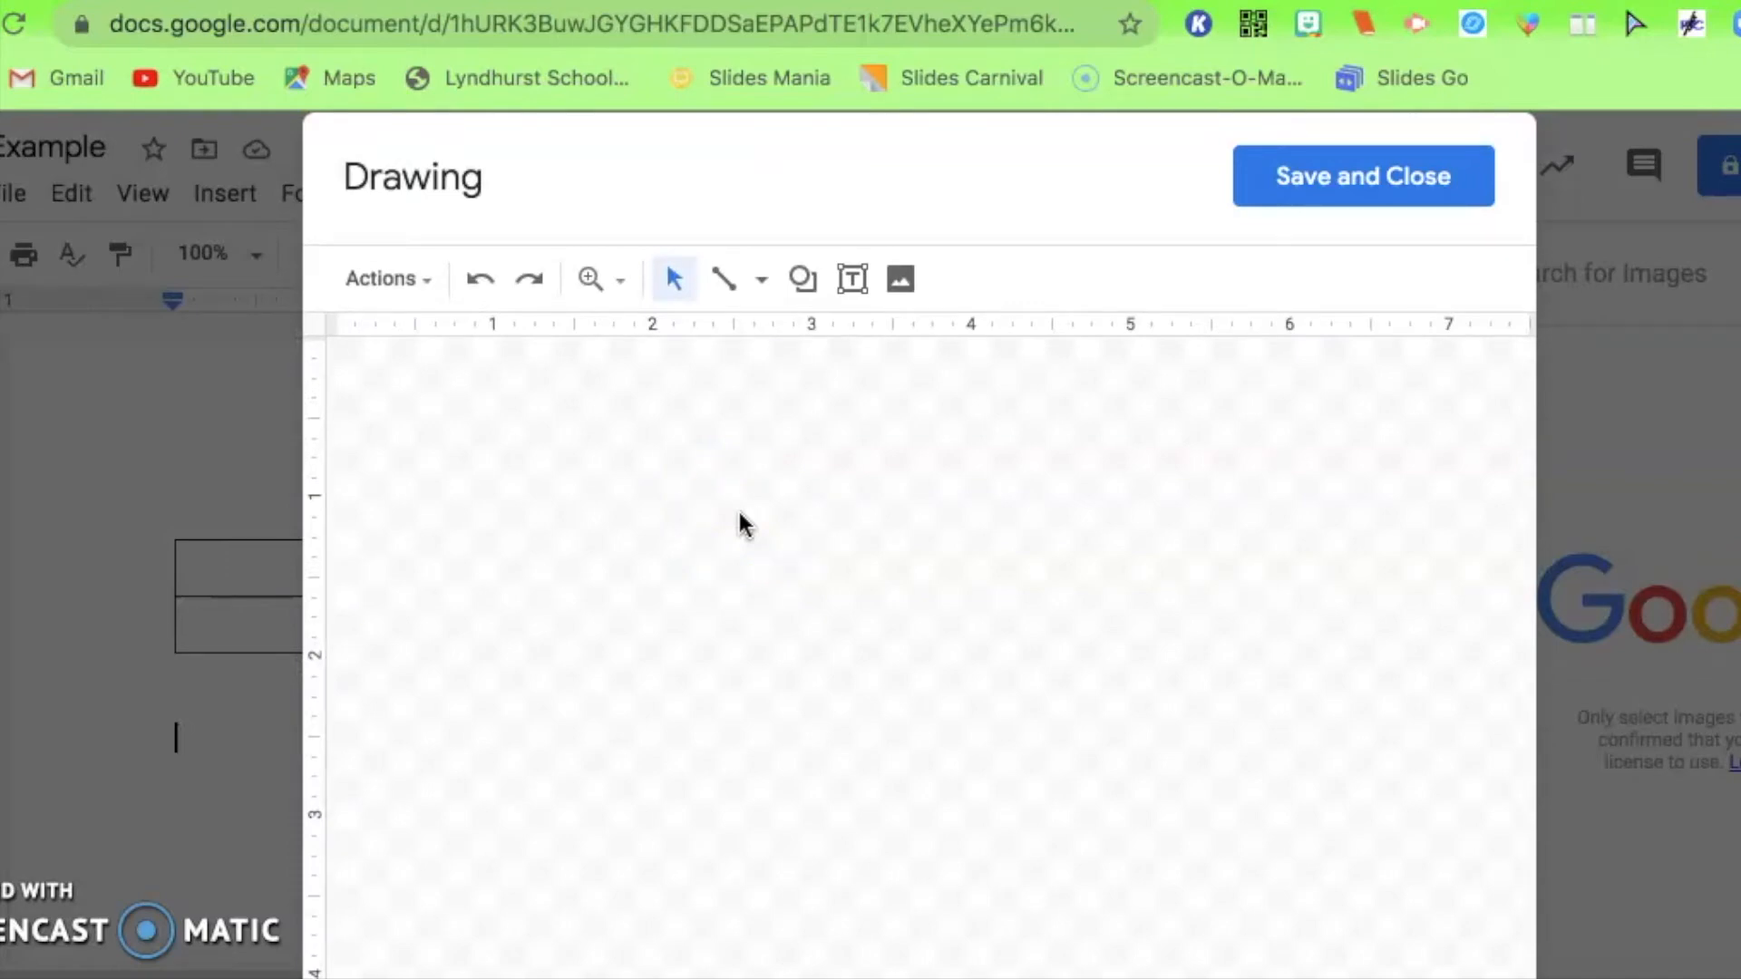
# Draw a rectangle about 2.6 inches wide and 1.4 inches high in the upper part of the drawing canvas.
pyautogui.click(801, 277)
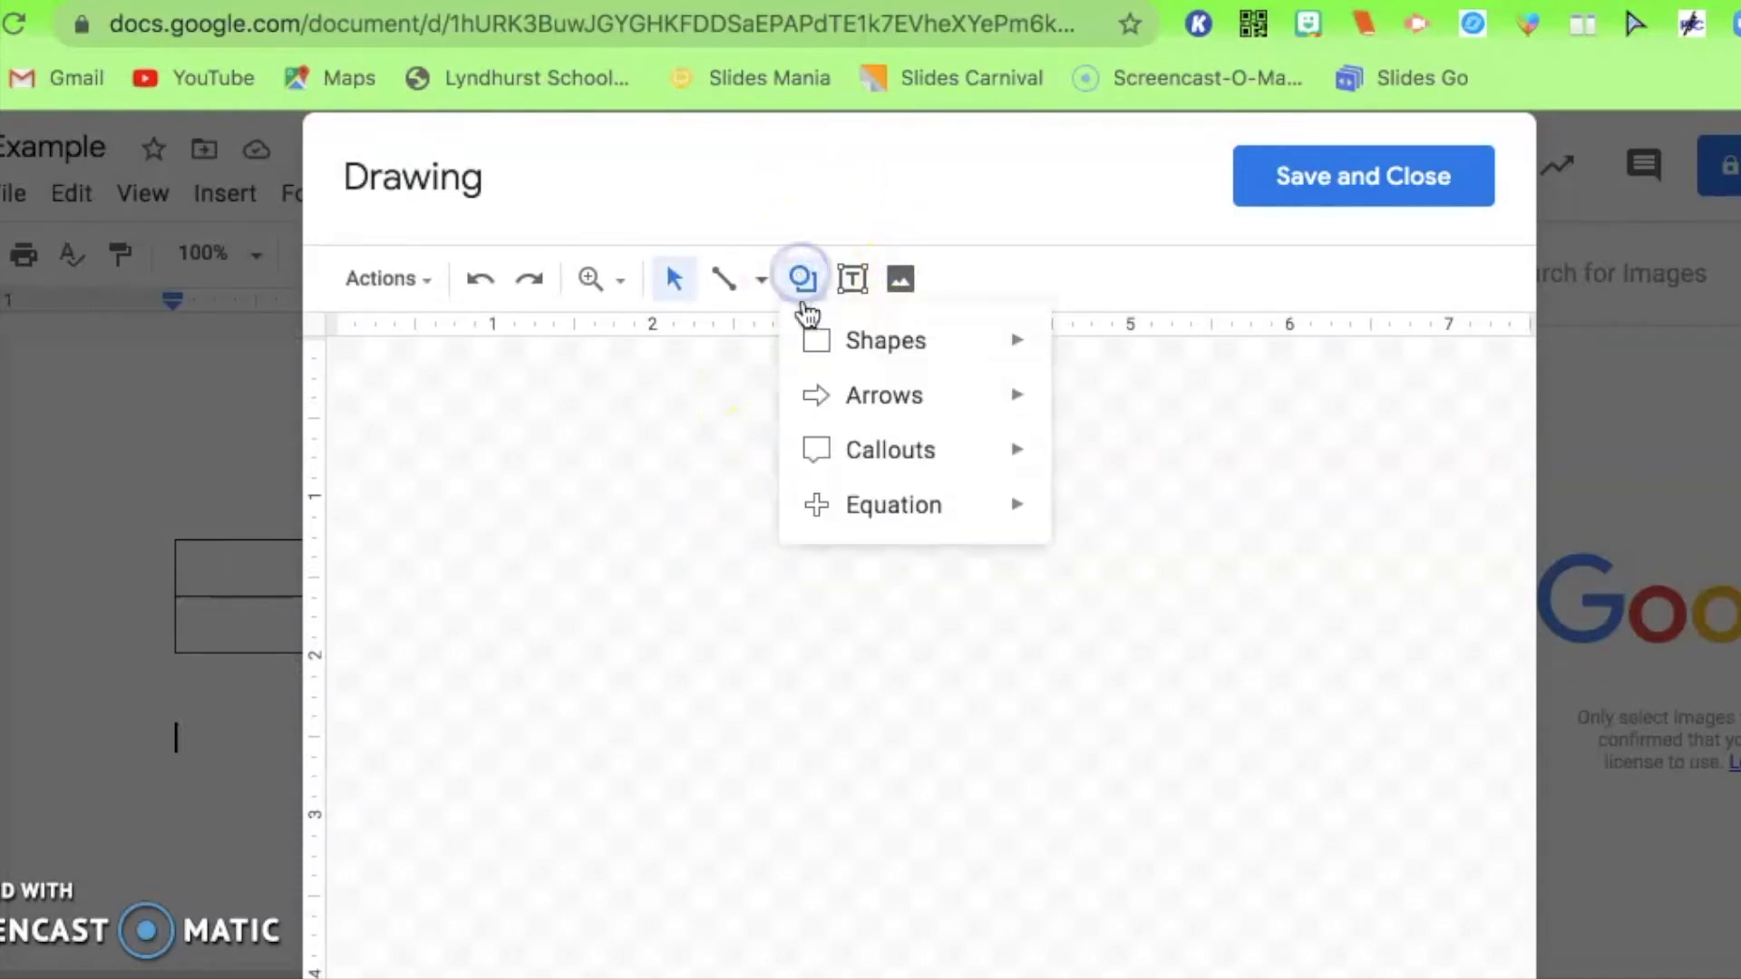
pyautogui.click(816, 340)
pyautogui.click(1004, 345)
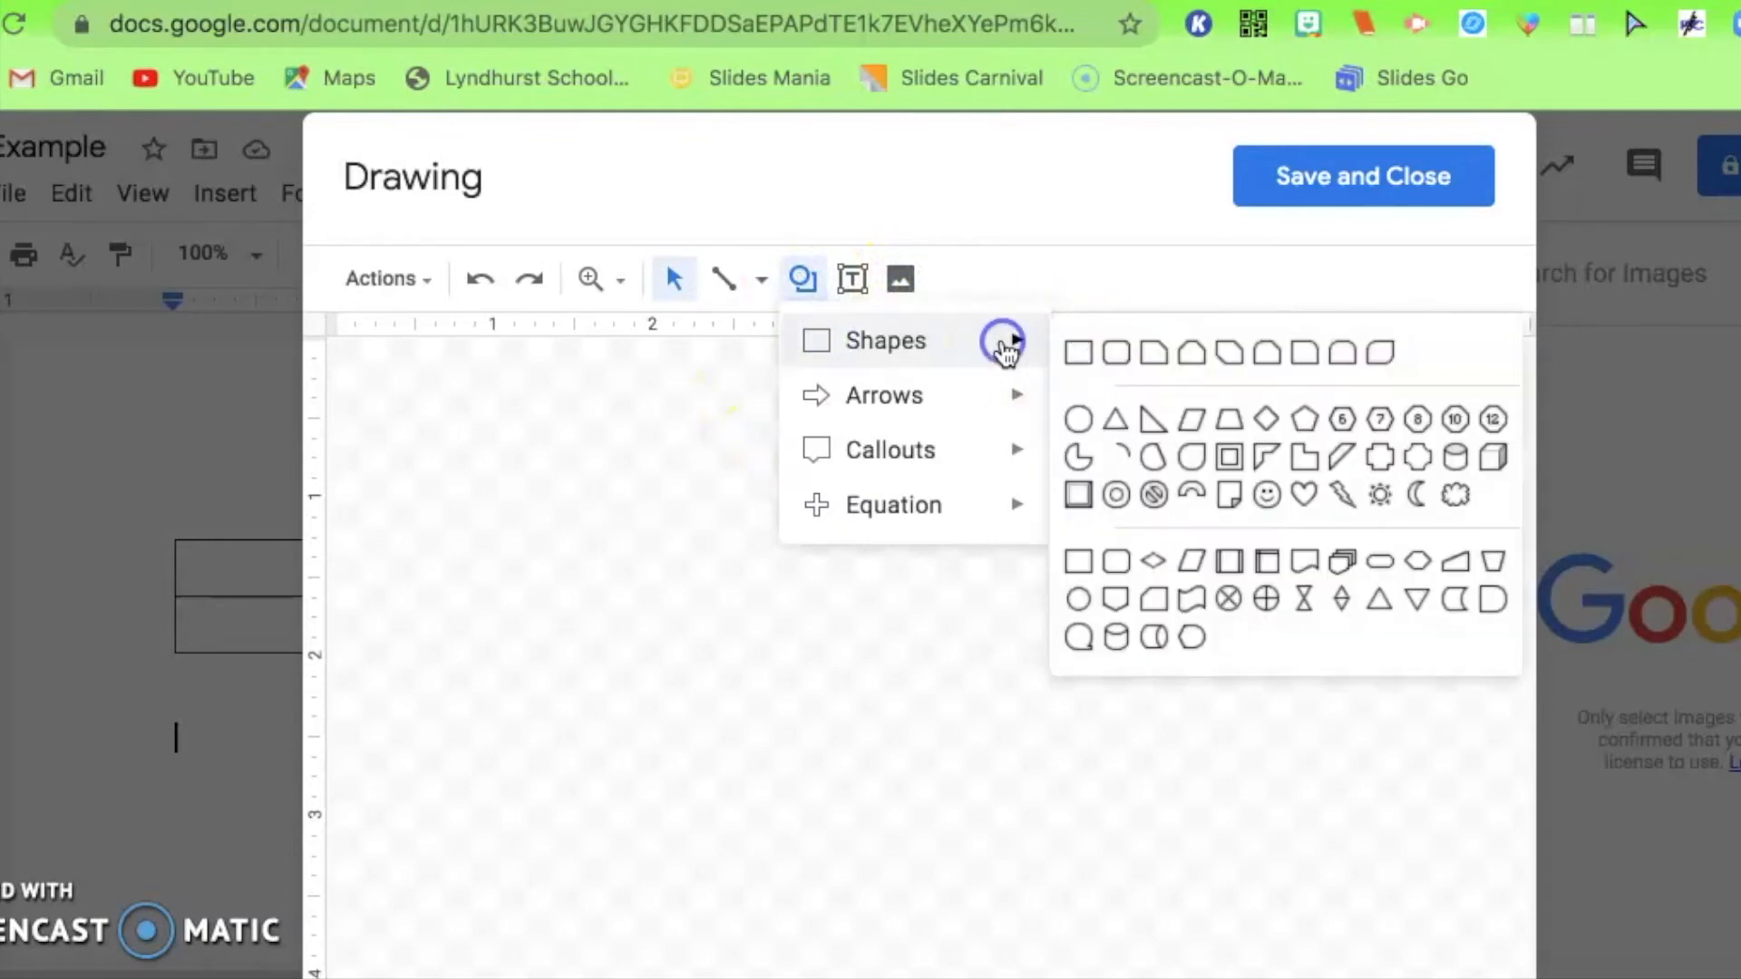
pyautogui.click(1081, 353)
pyautogui.moveTo(583, 407); pyautogui.dragTo(1003, 632)
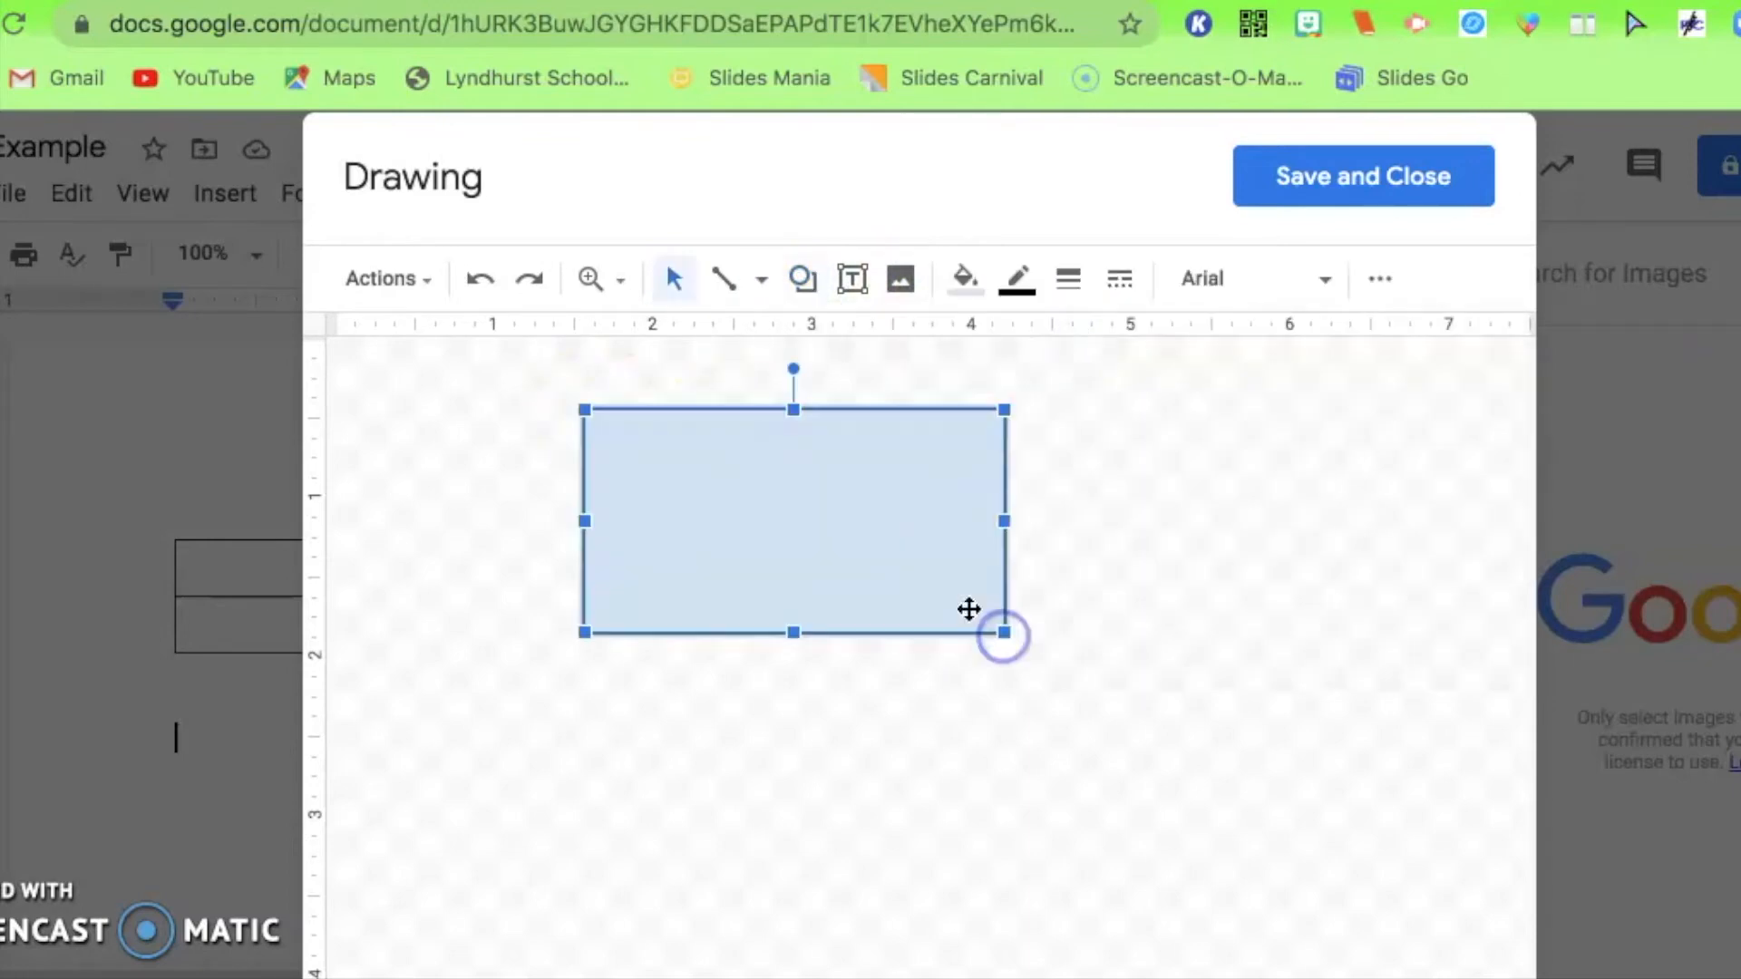
# Fill the rectangle with solid bright green and give it a thick magenta border.
pyautogui.click(963, 278)
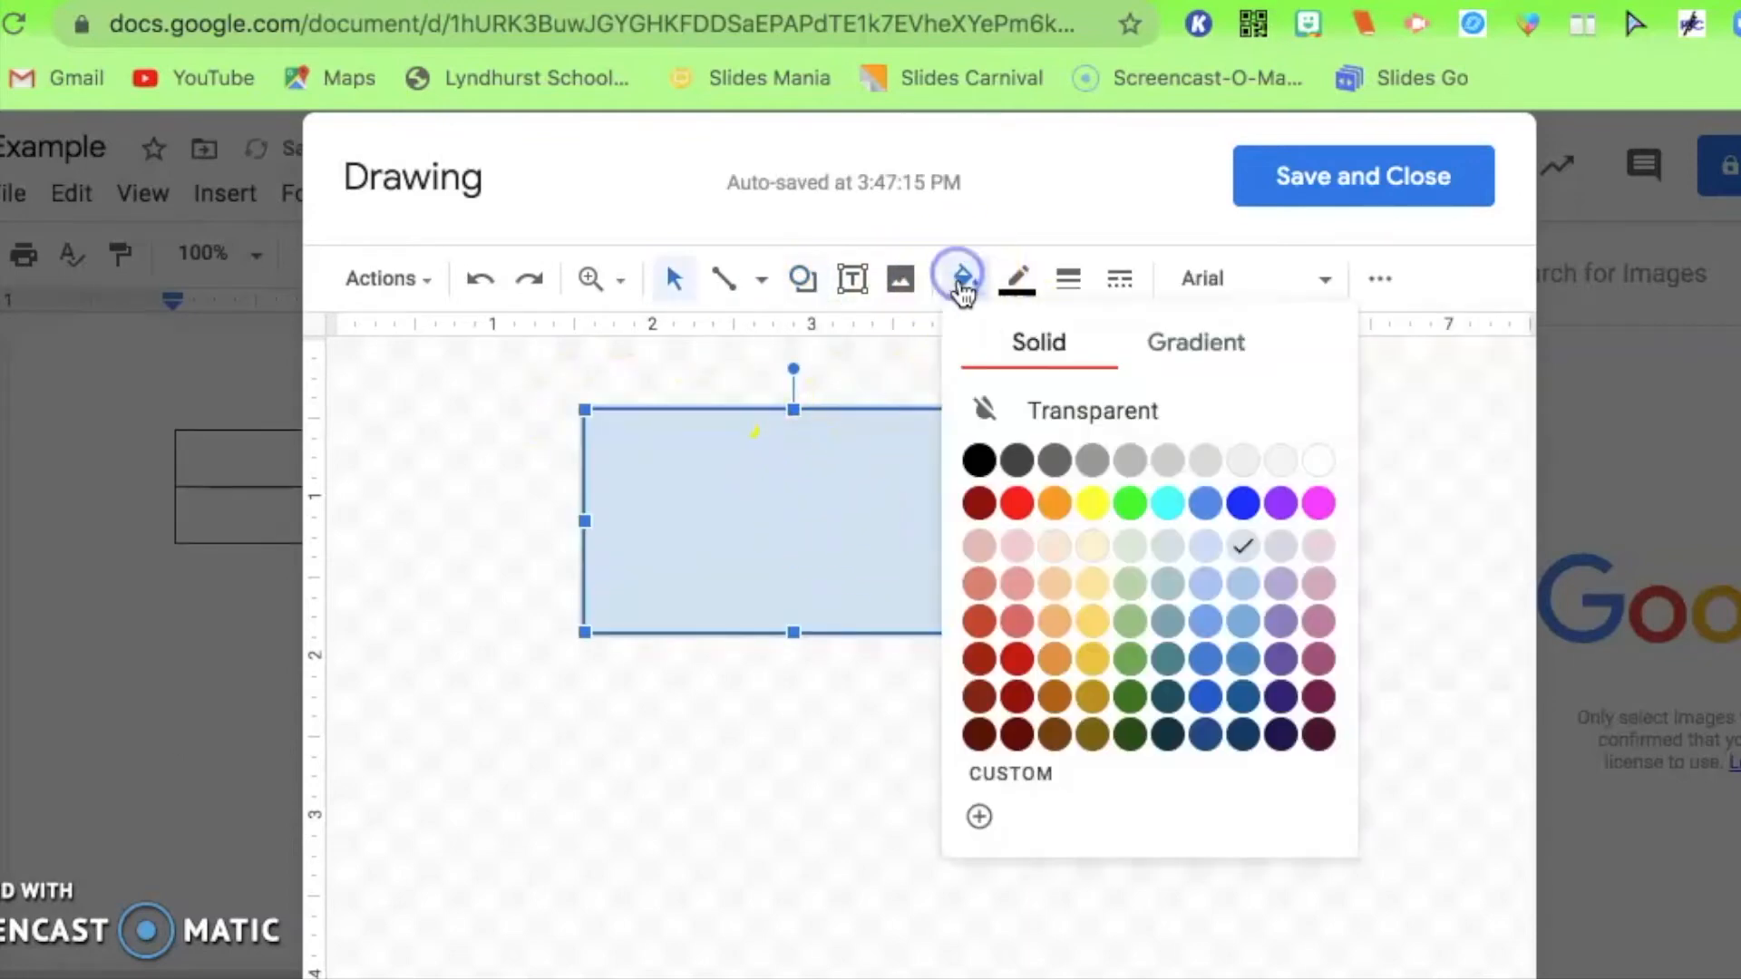
pyautogui.click(1133, 504)
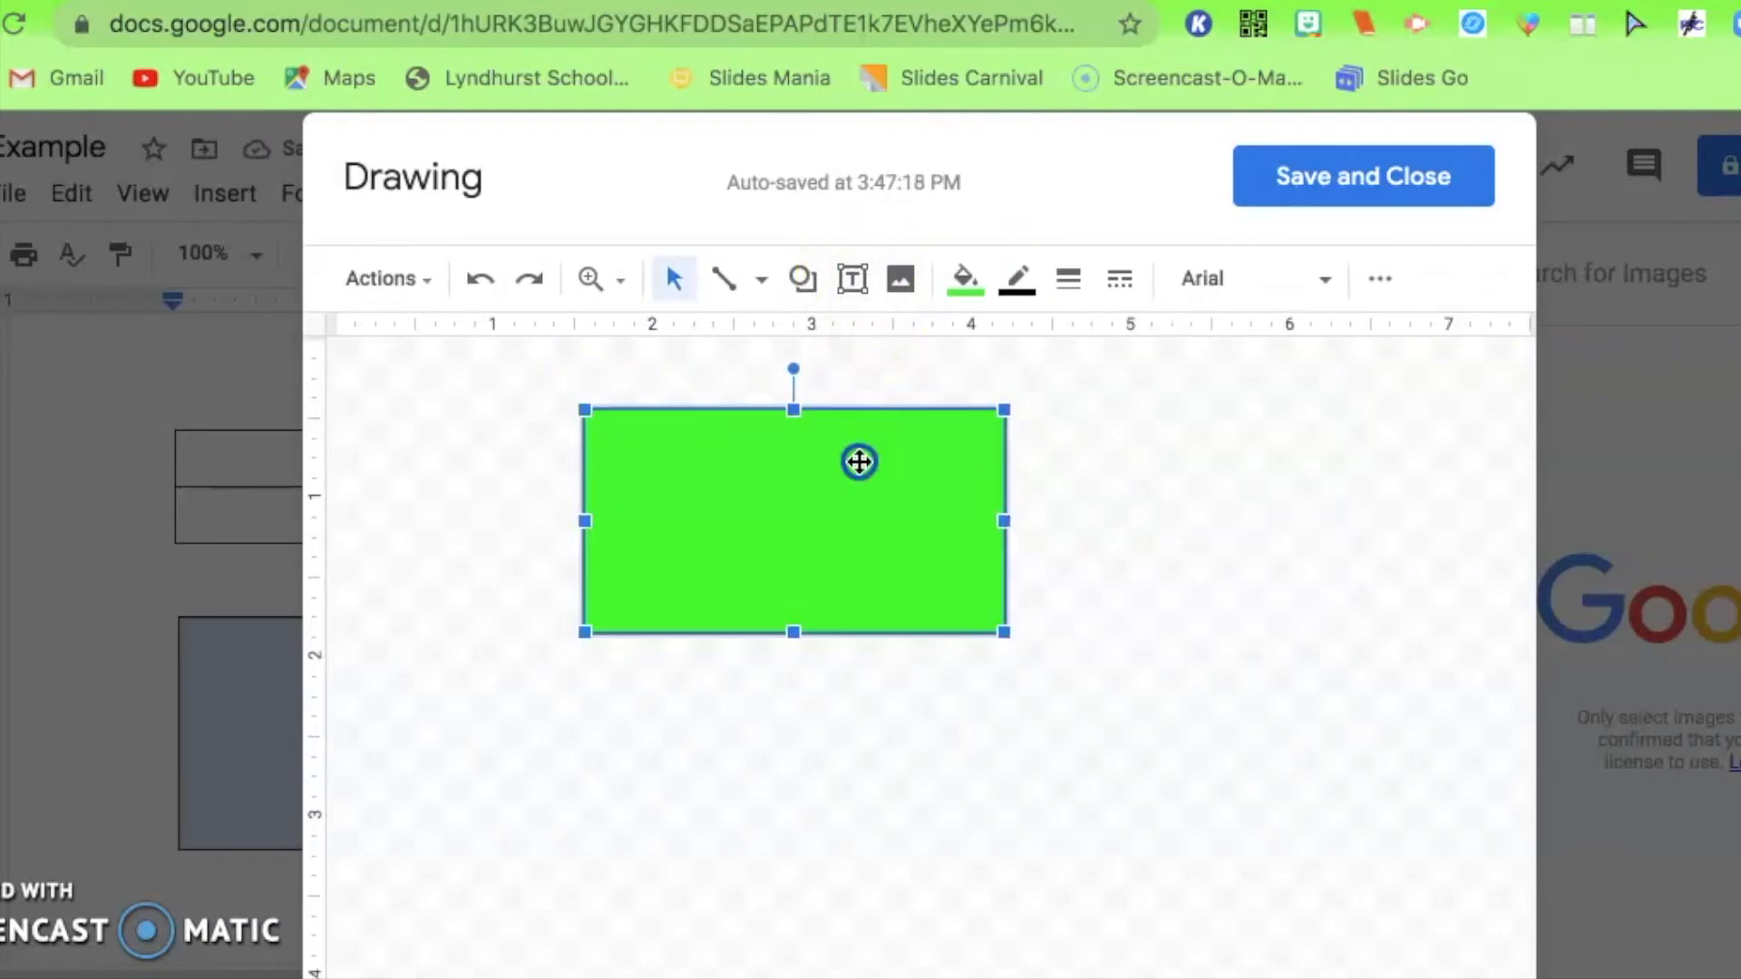
pyautogui.click(1020, 288)
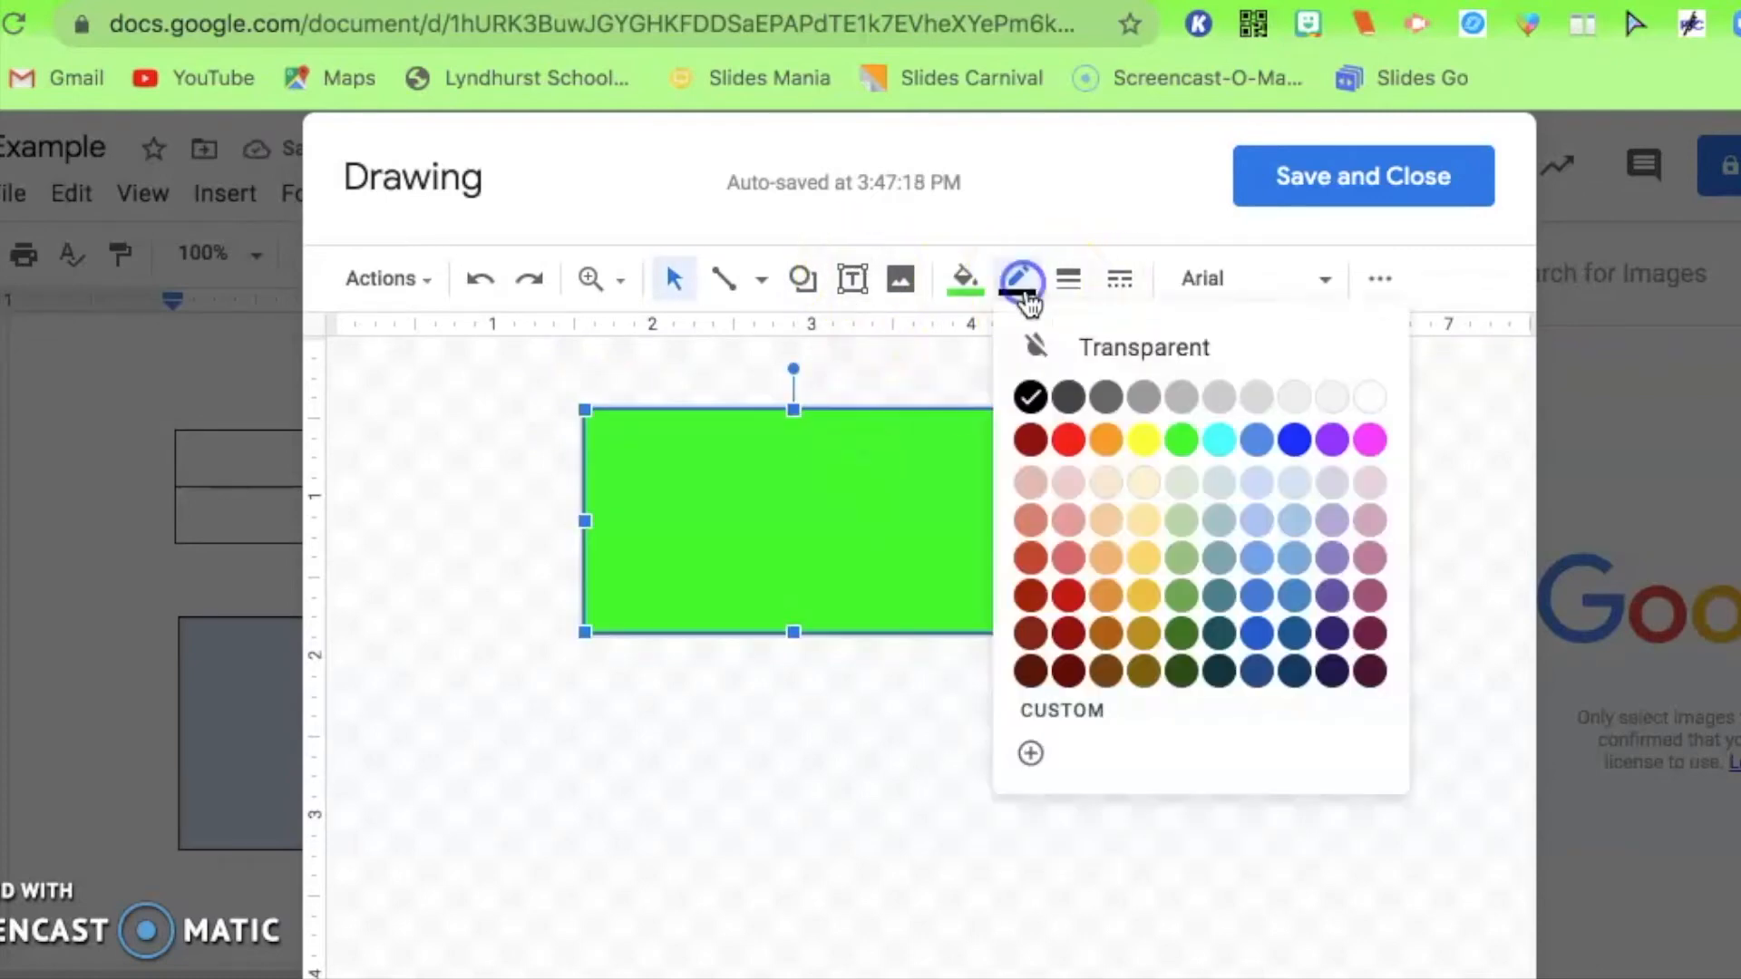
pyautogui.click(1369, 446)
pyautogui.click(1067, 278)
pyautogui.click(1122, 573)
pyautogui.click(884, 349)
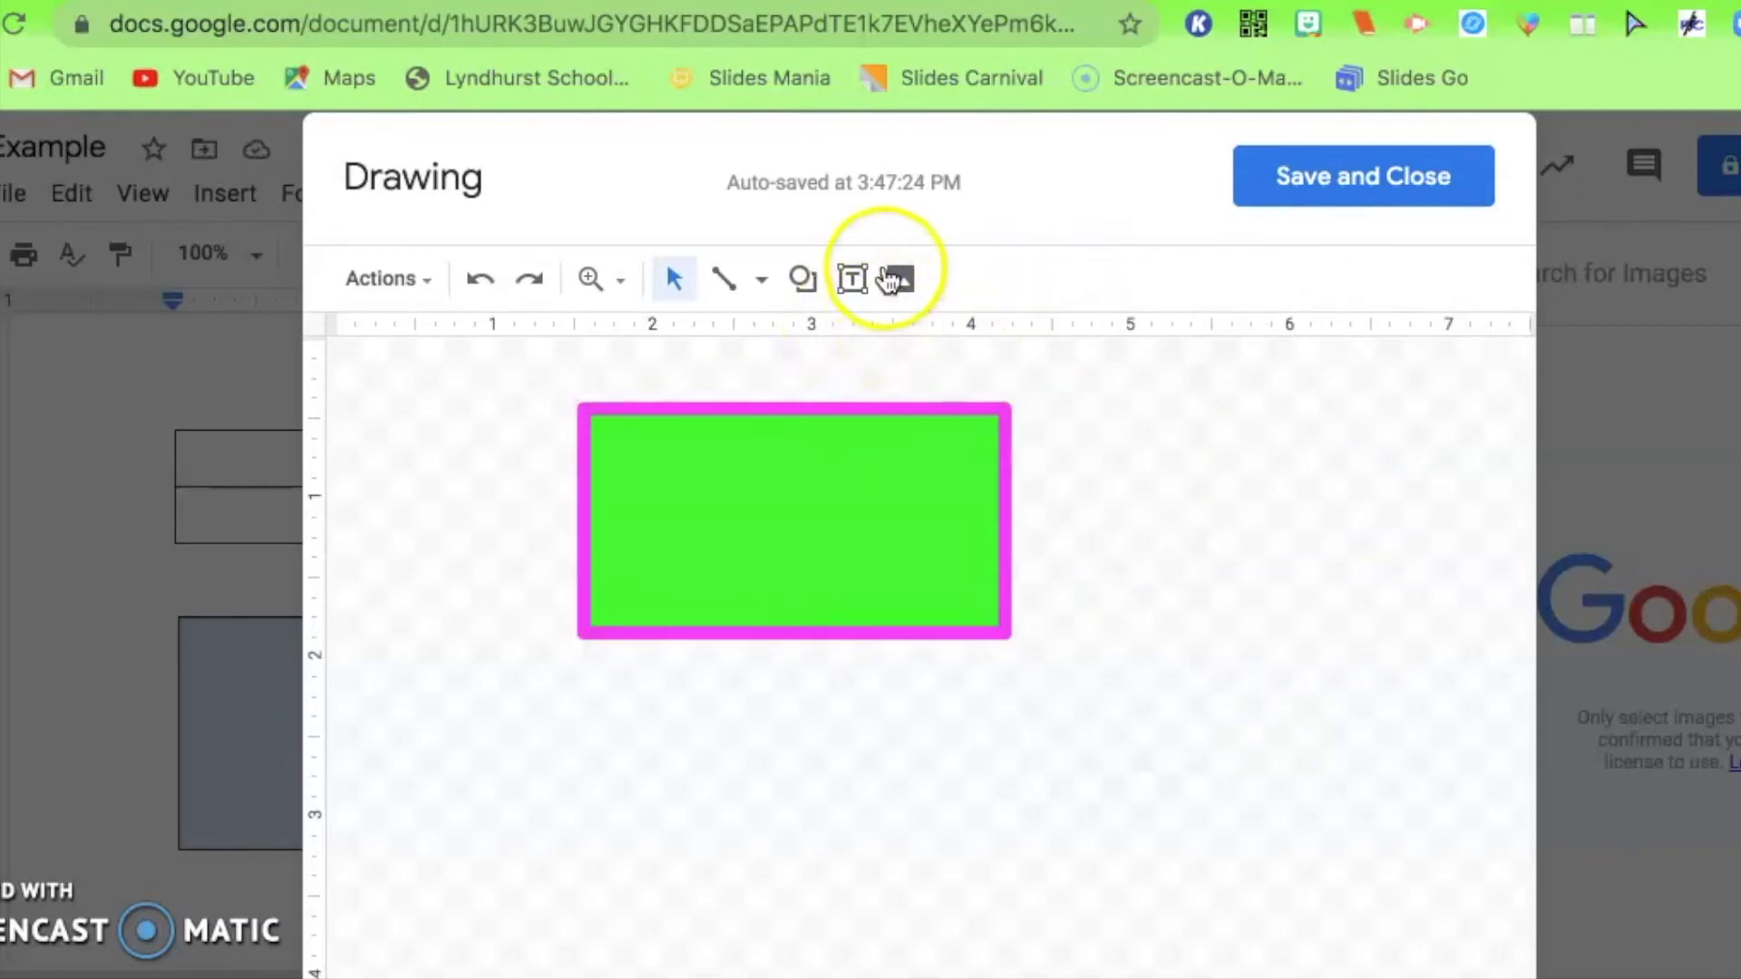
# Add a text box inside the green rectangle, enter the teacher's title and surname, and set the text's font to Oswald.
pyautogui.click(848, 281)
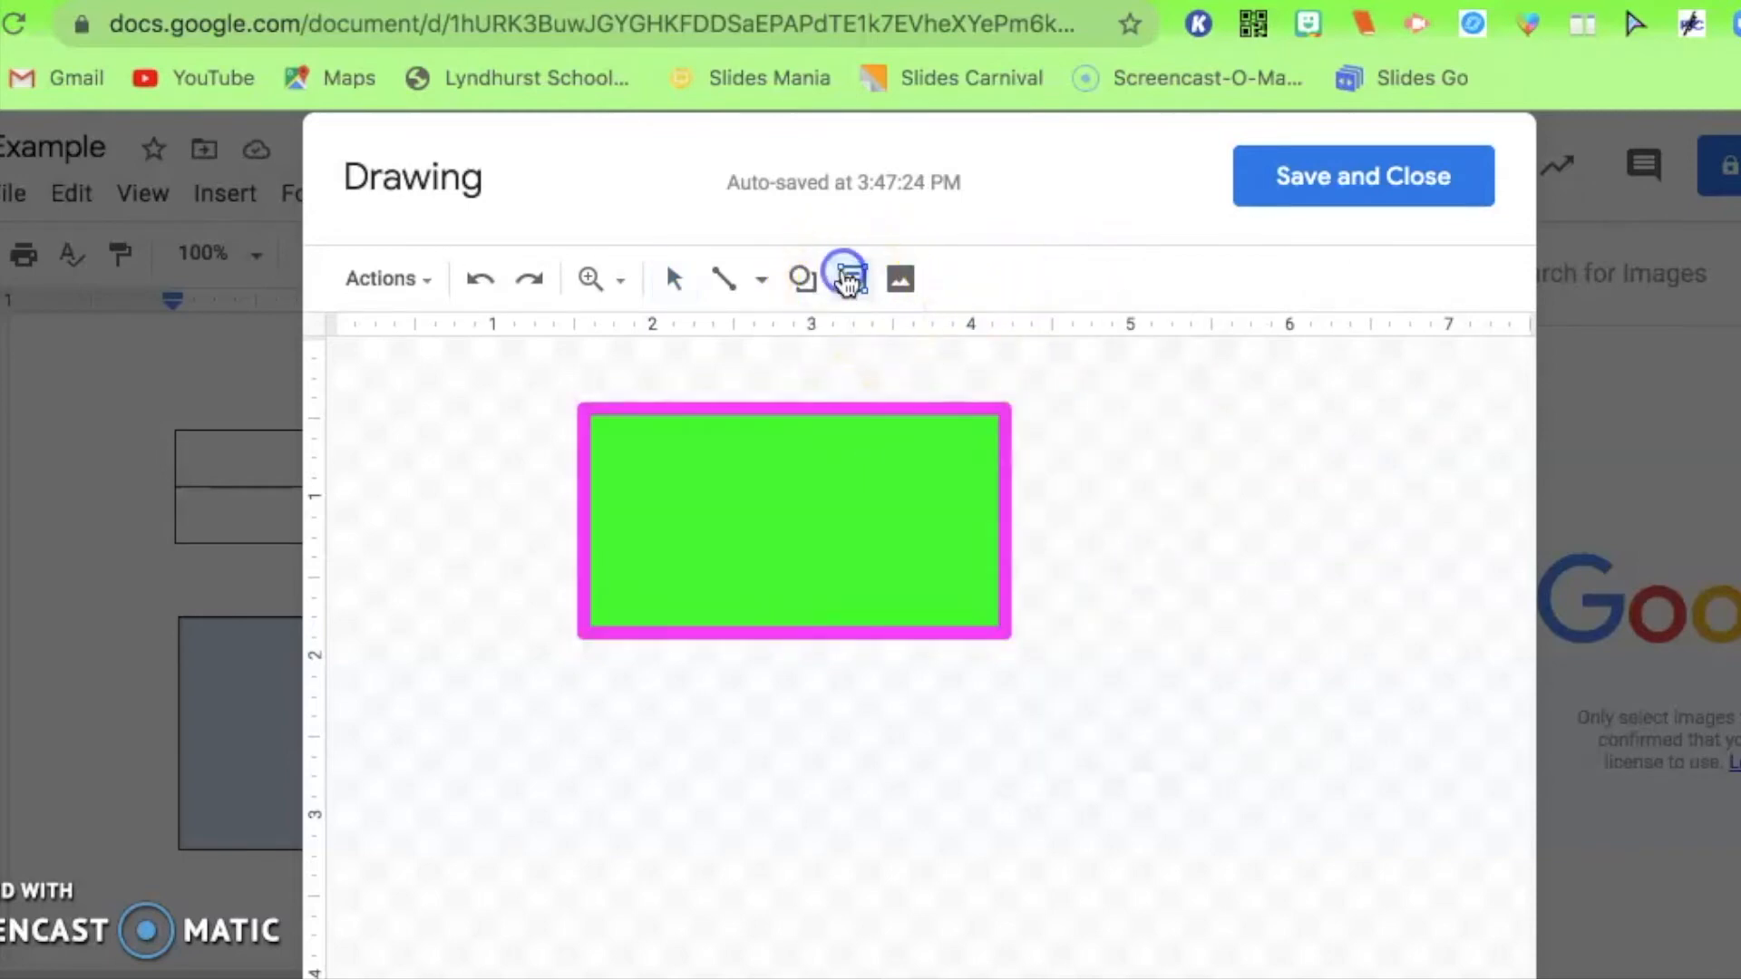
pyautogui.moveTo(617, 451); pyautogui.dragTo(984, 594)
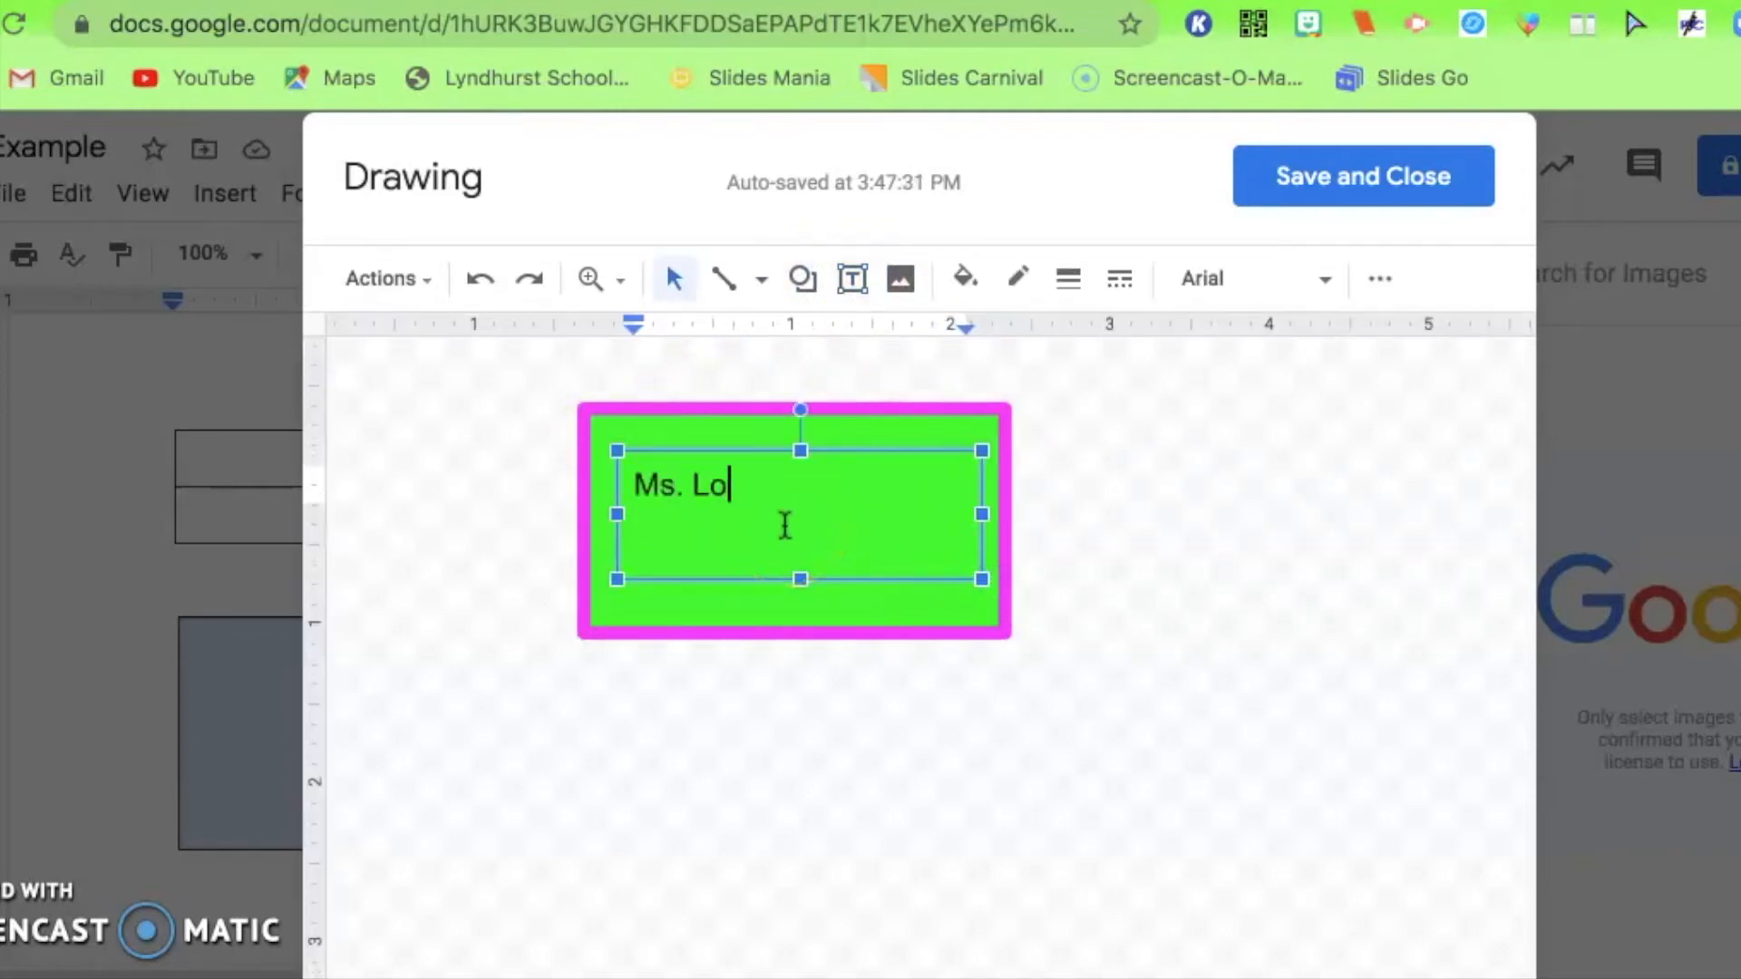
pyautogui.moveTo(732, 541); pyautogui.dragTo(505, 478)
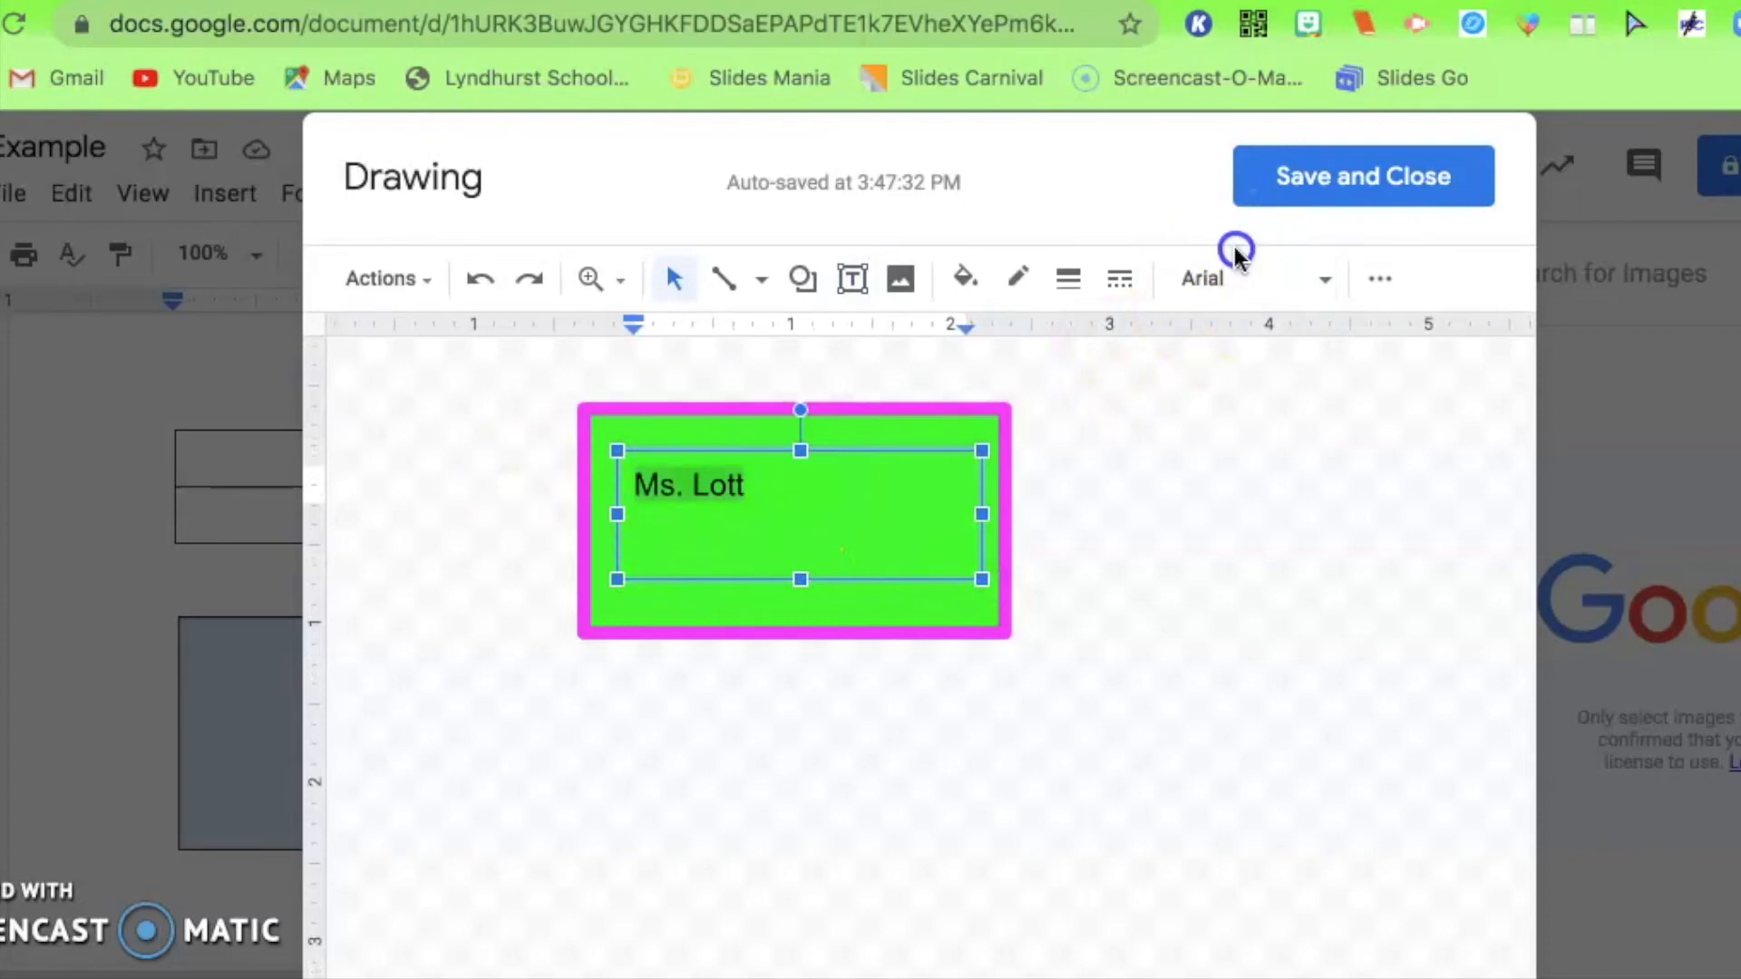
pyautogui.click(1237, 289)
pyautogui.click(1100, 654)
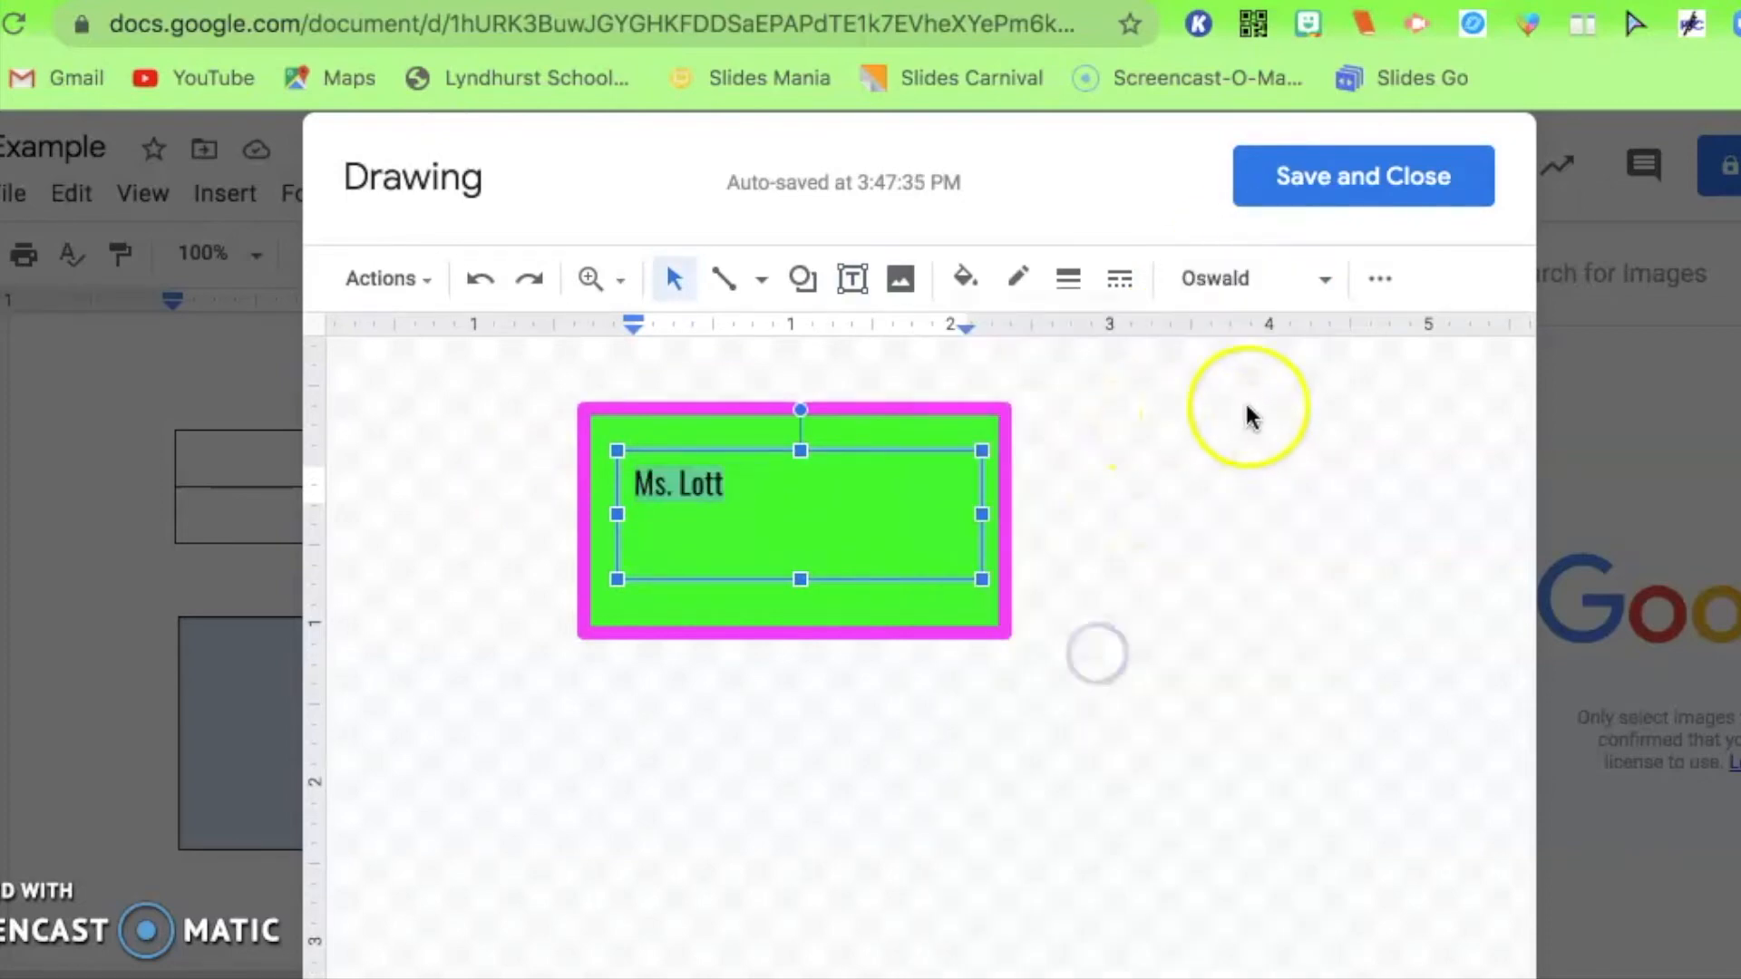
# Set the name text to font size 30 and center it horizontally in its text box.
pyautogui.click(1380, 281)
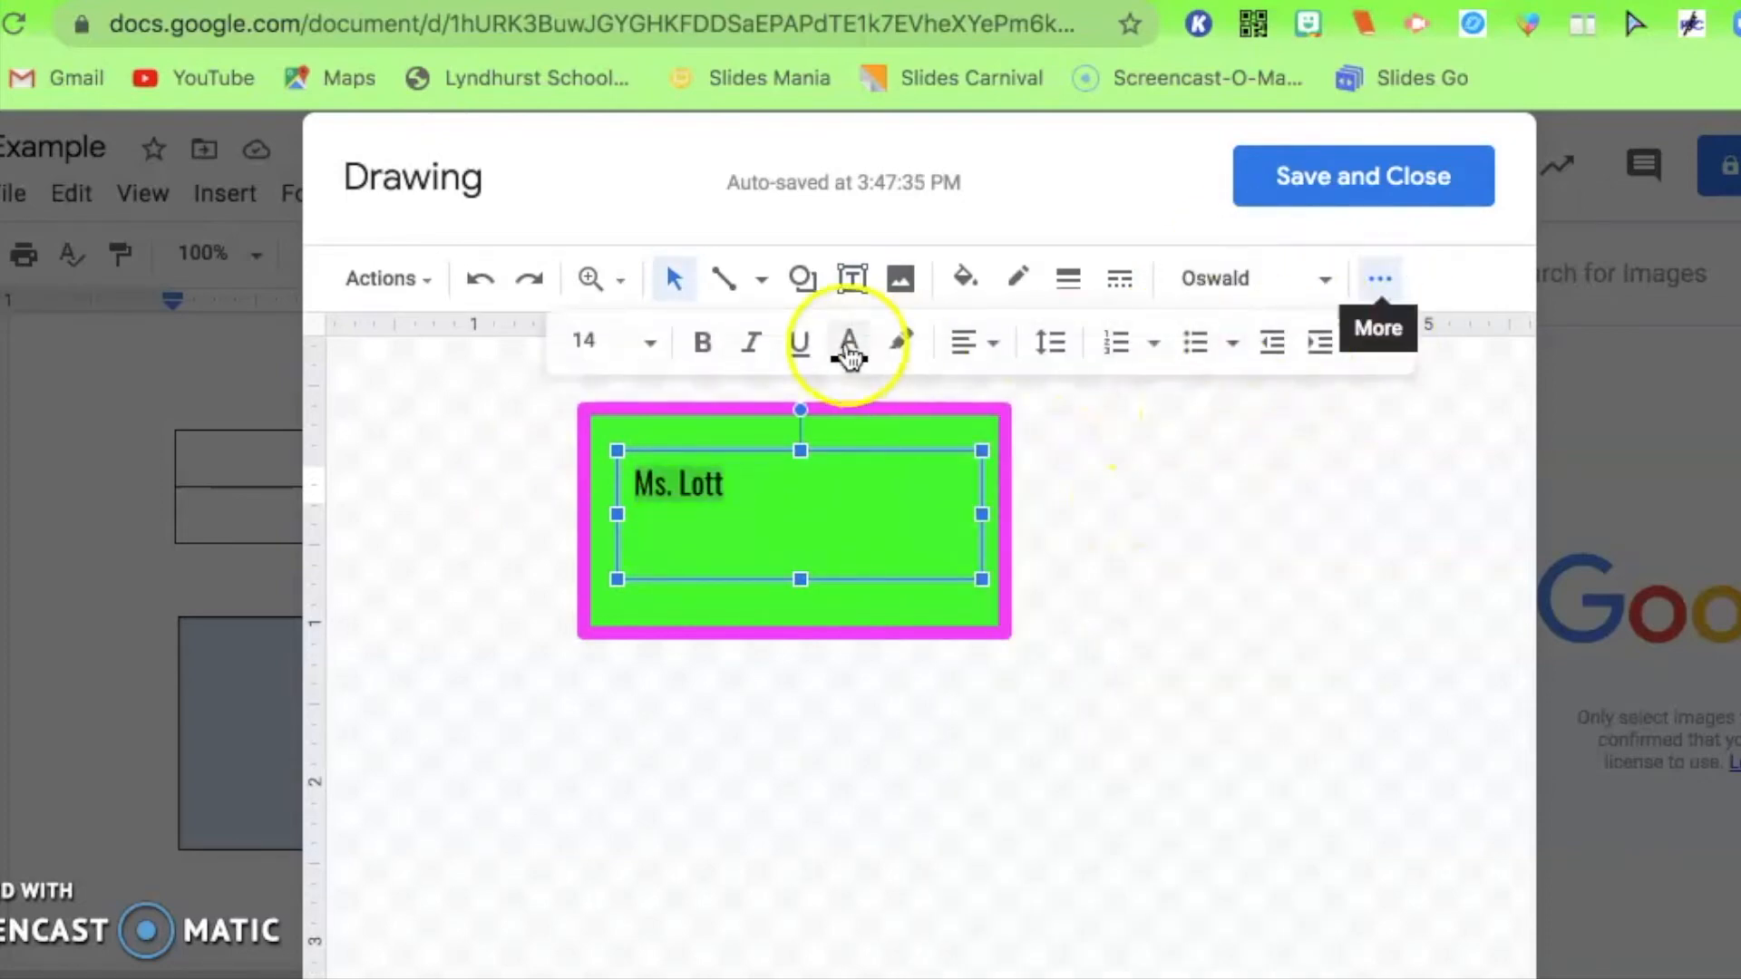
pyautogui.click(604, 335)
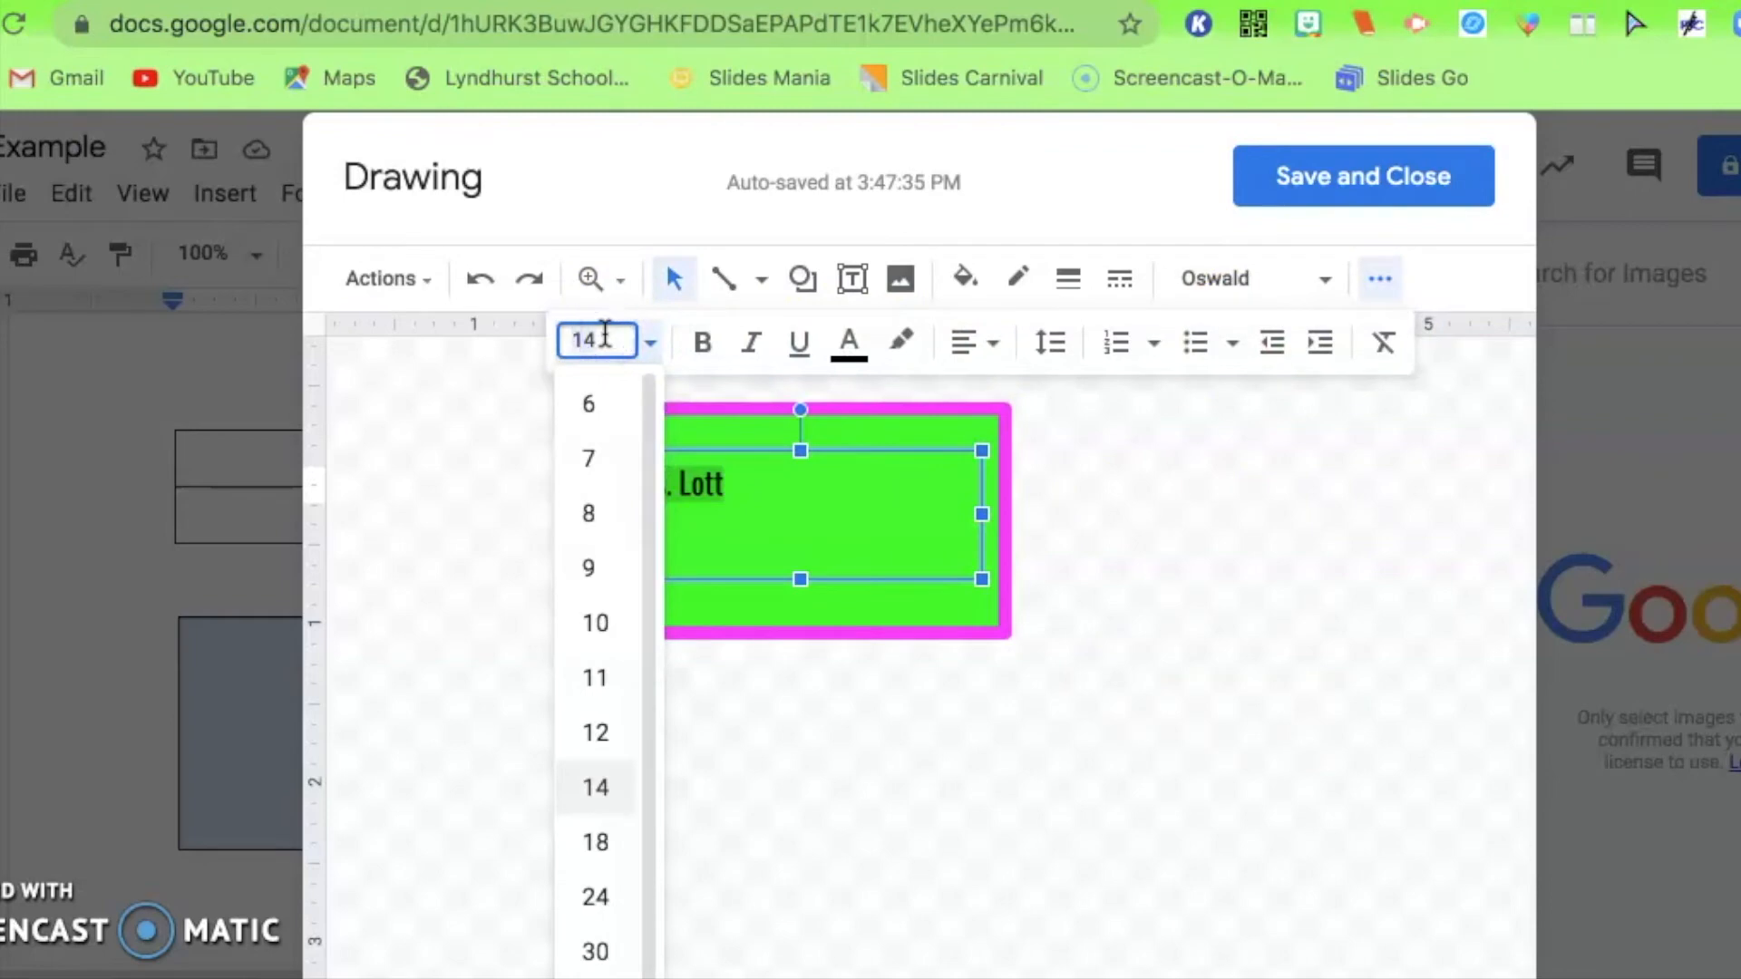
pyautogui.write('30')
pyautogui.press('Return')
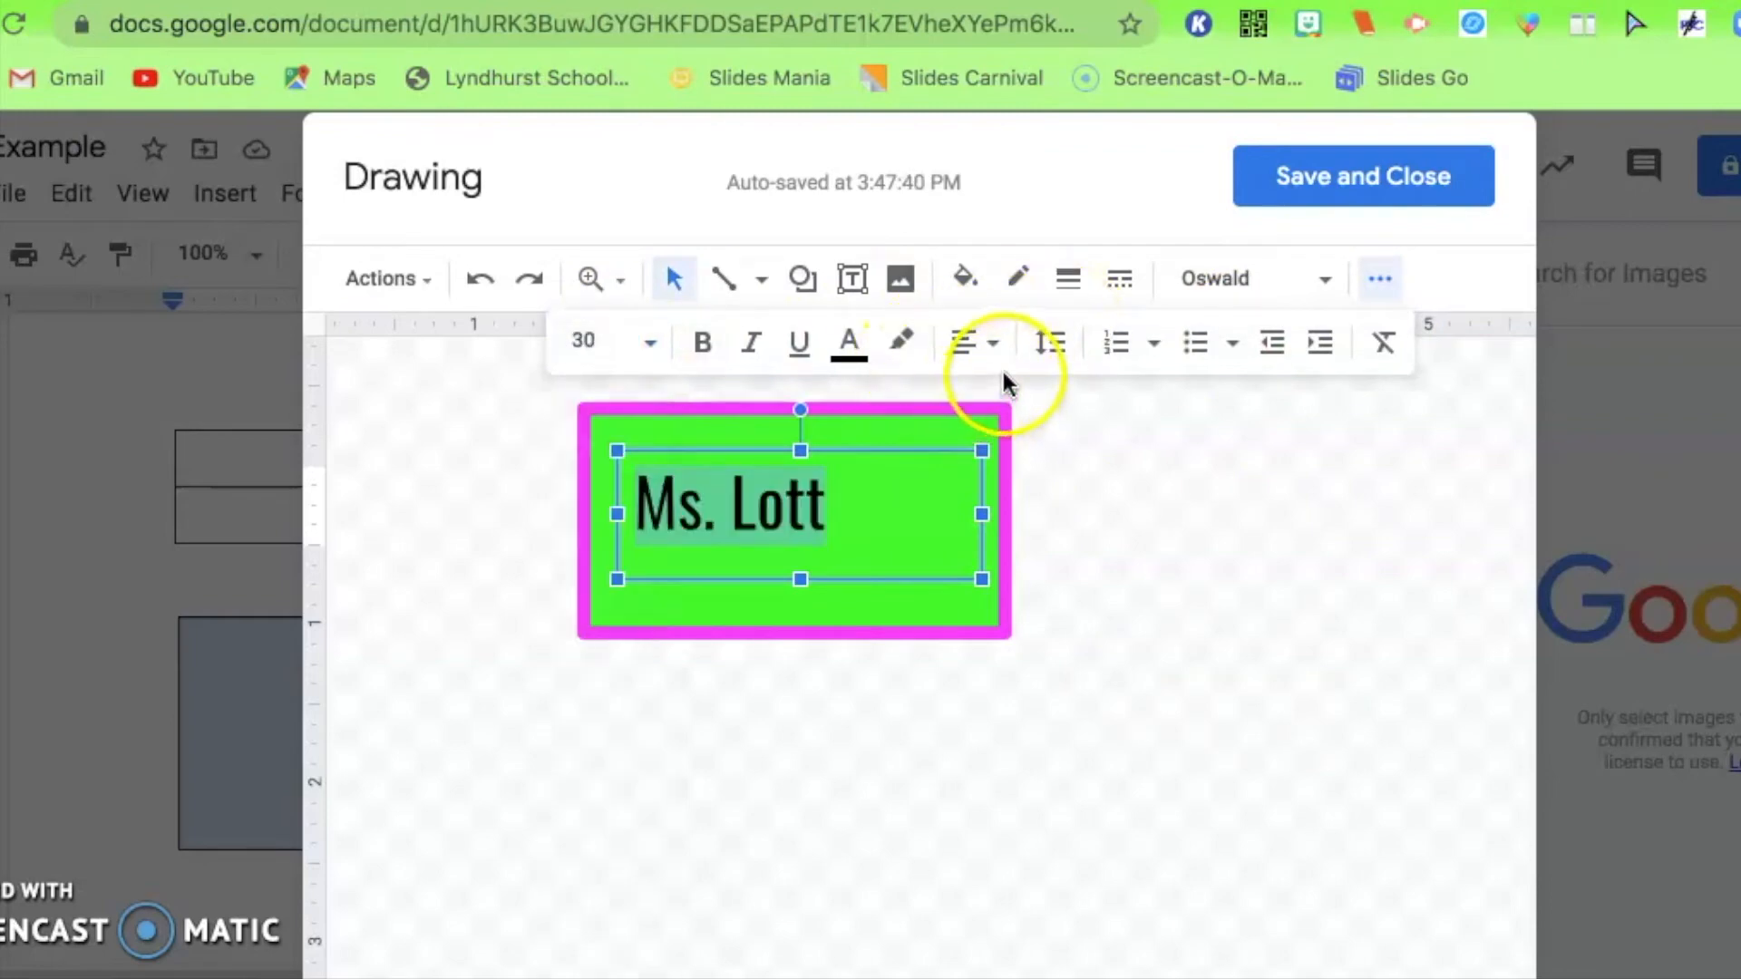
pyautogui.click(964, 342)
pyautogui.click(1023, 395)
pyautogui.click(1170, 538)
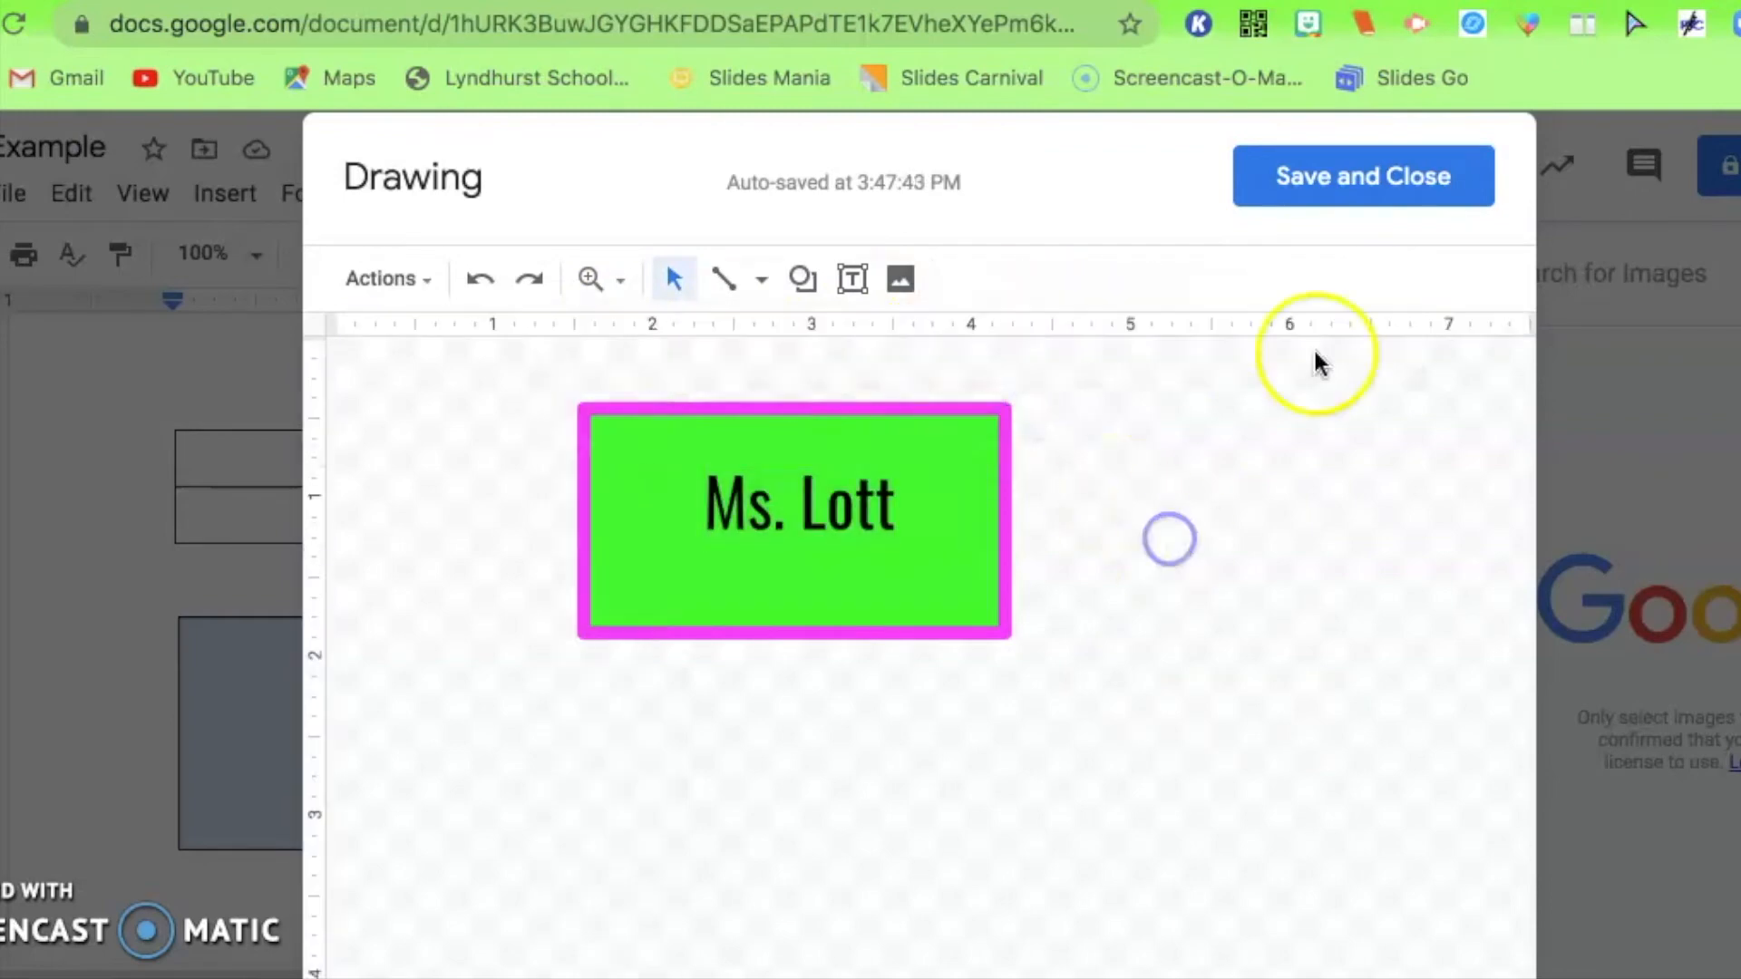
pyautogui.scroll(-5, 1421, 179)
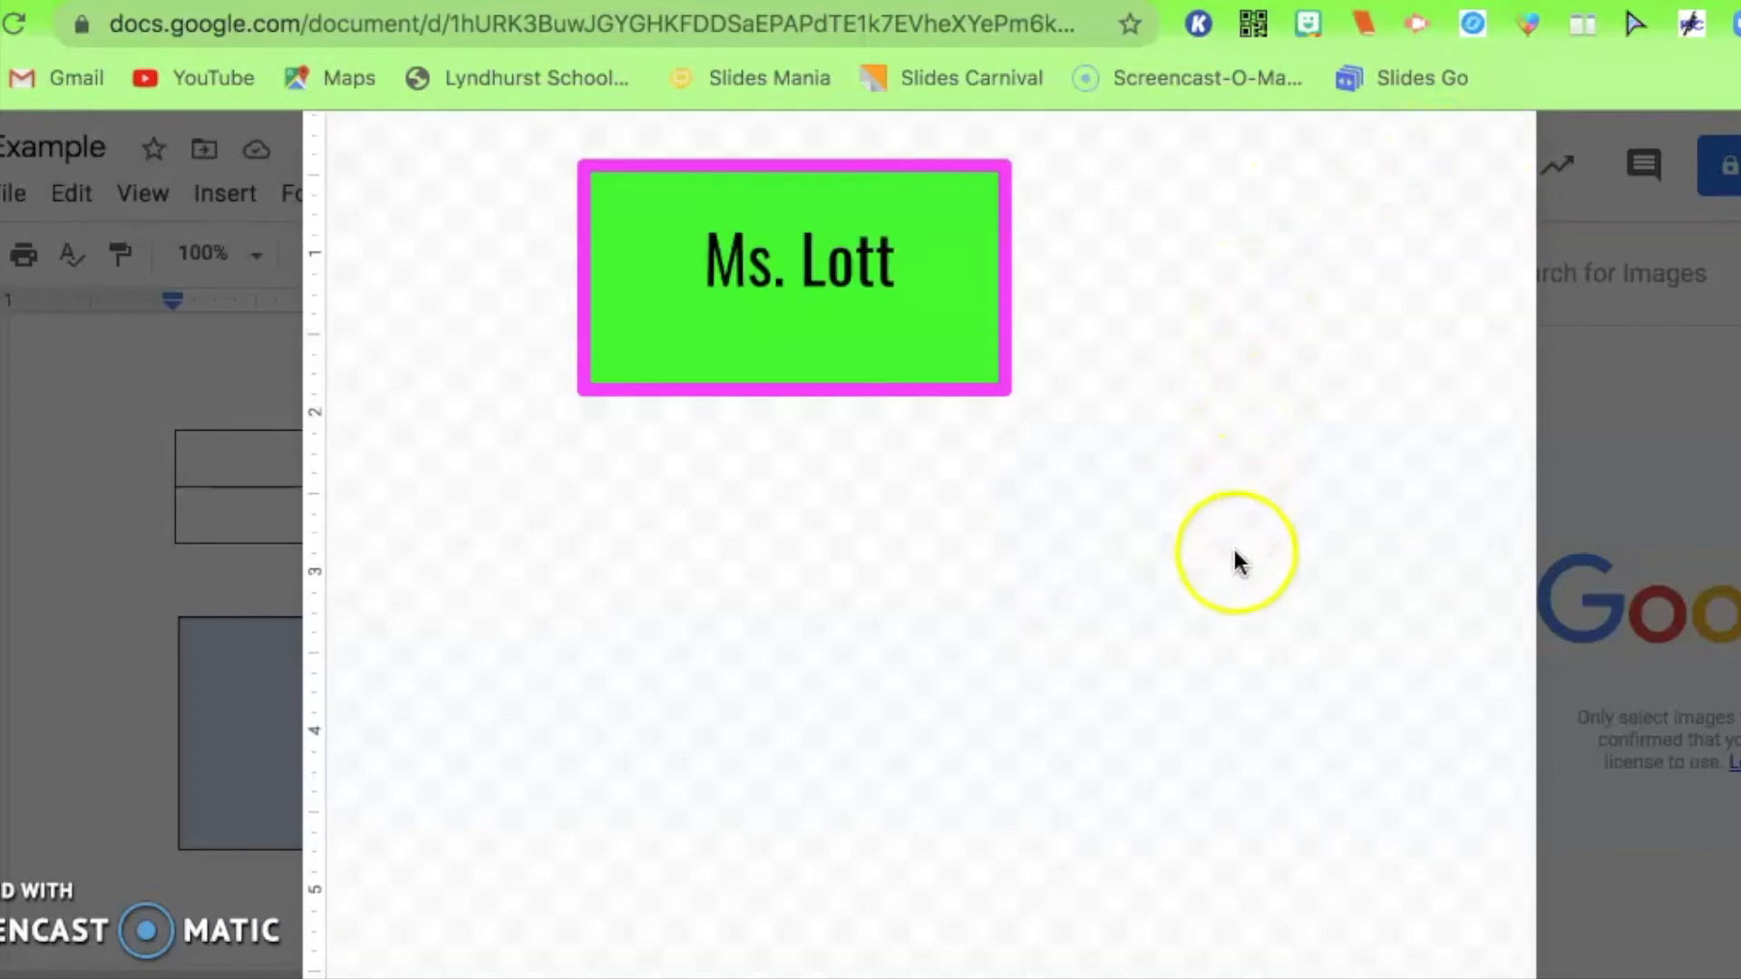
pyautogui.hscroll(5, 1237, 562)
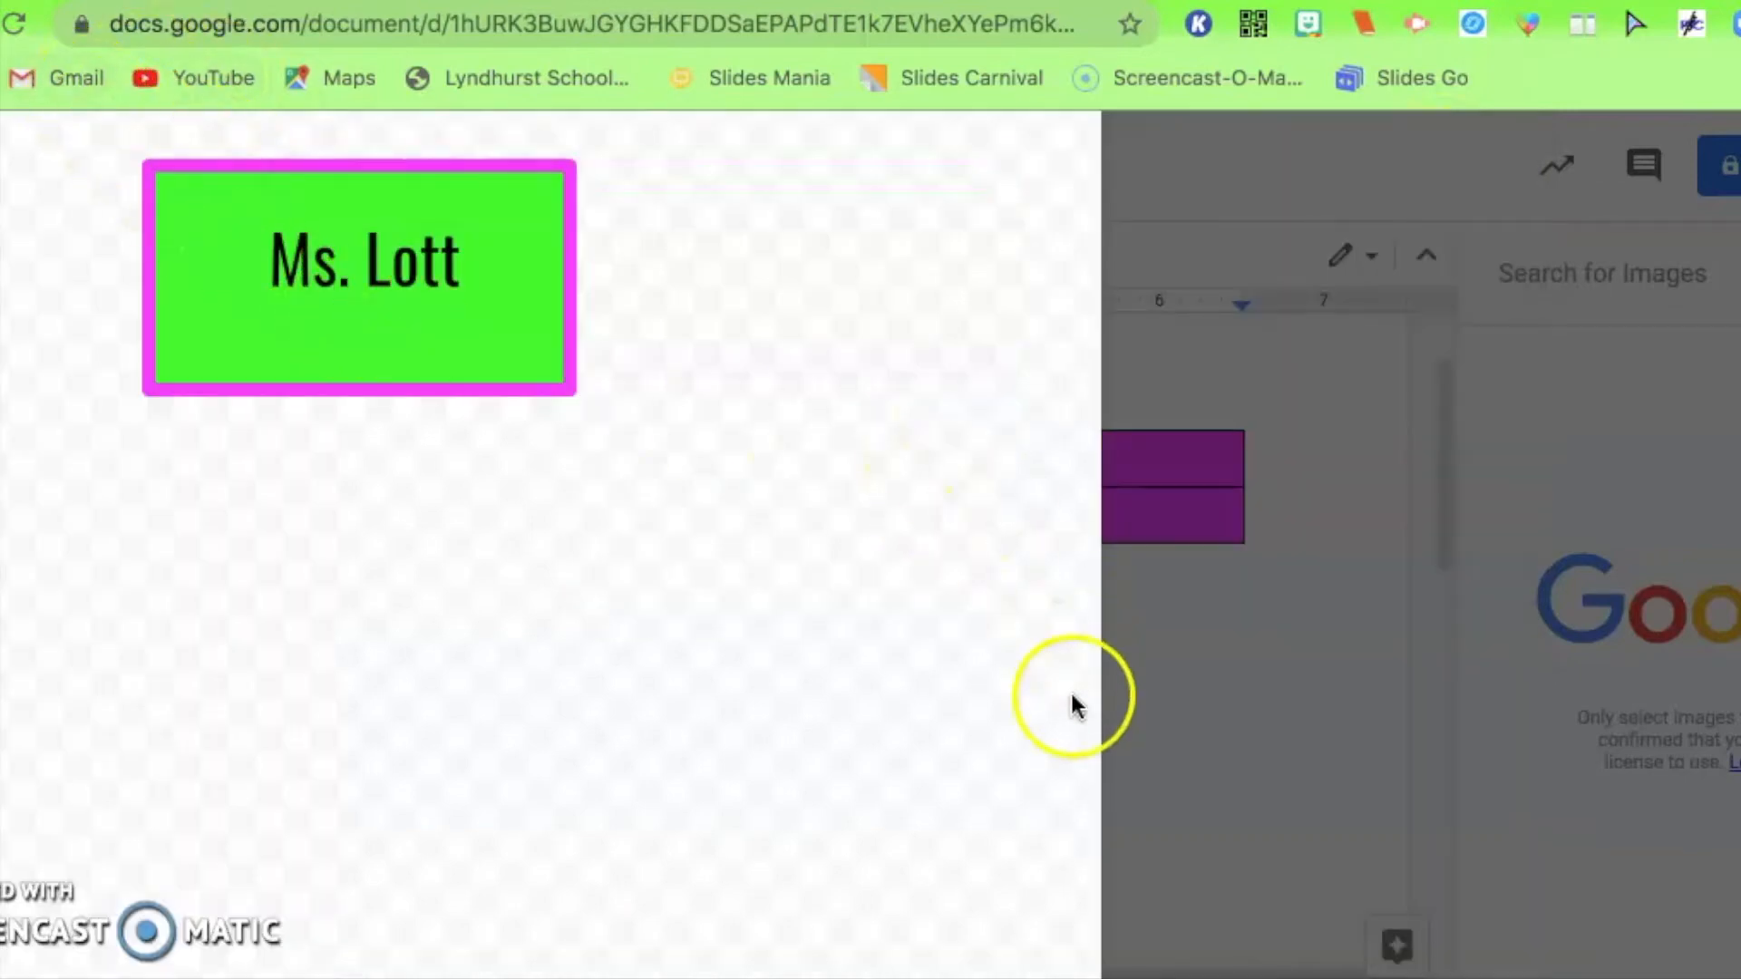
# Reload the document to leave the drawing window and discard the unsaved name drawing.
pyautogui.hscroll(-3, 1306, 760)
pyautogui.hscroll(-3, 1288, 751)
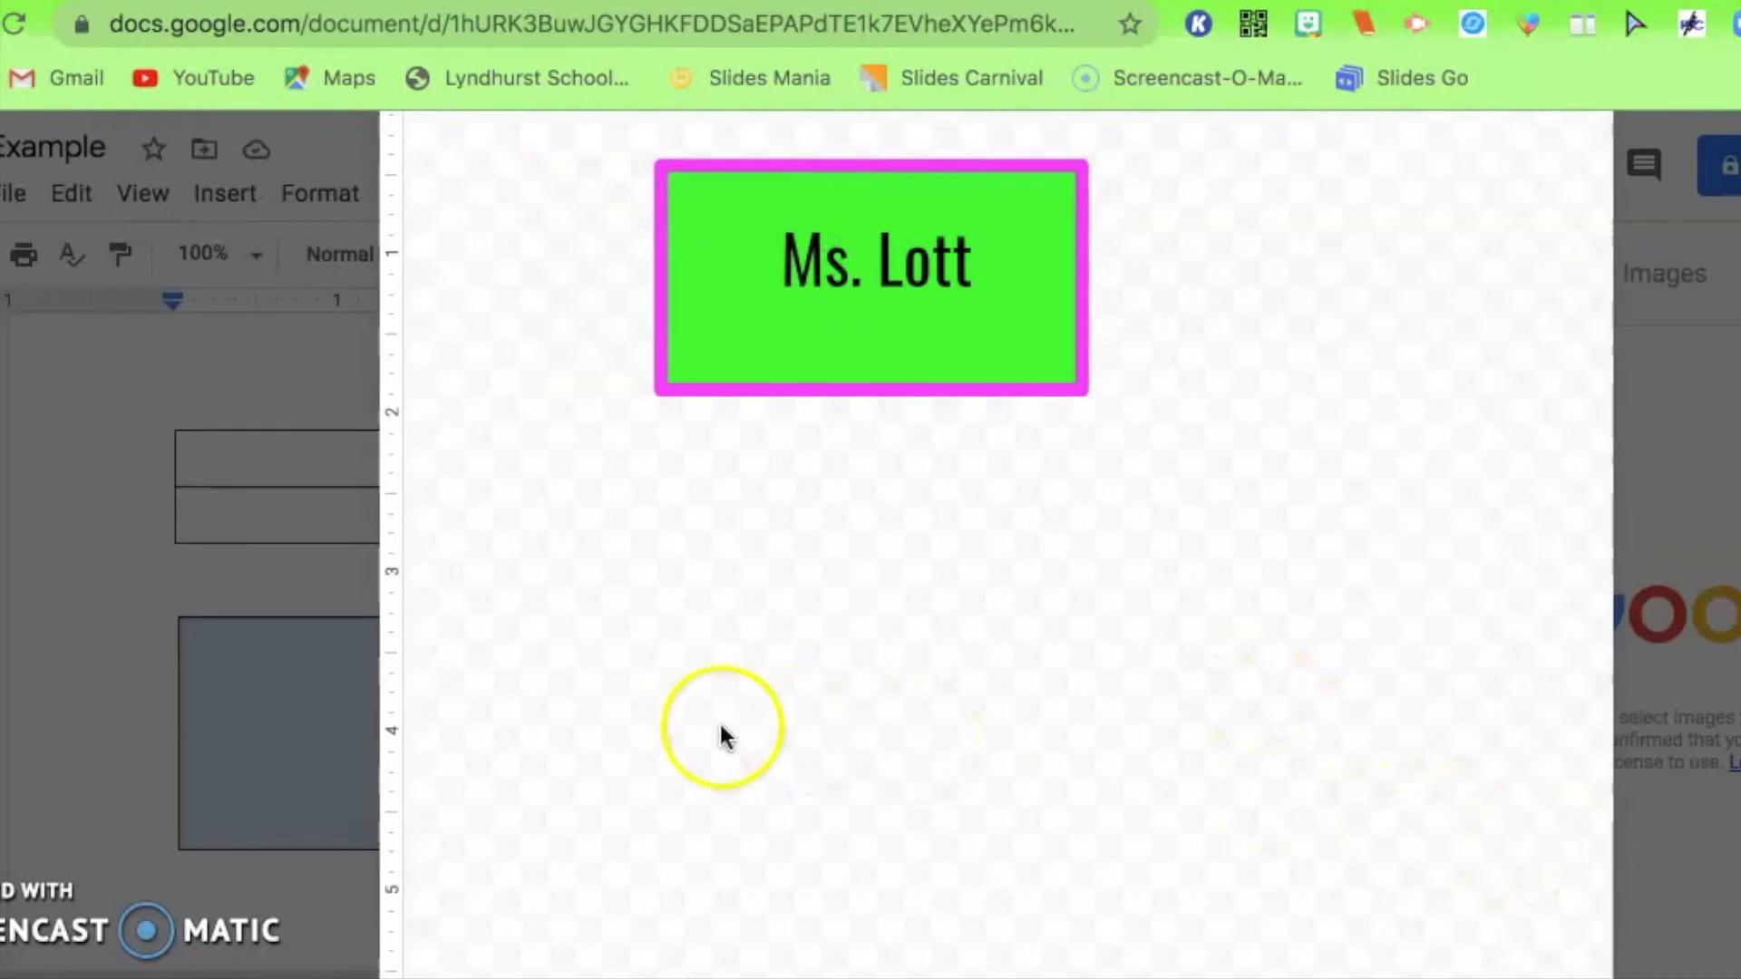
pyautogui.hscroll(6, 720, 739)
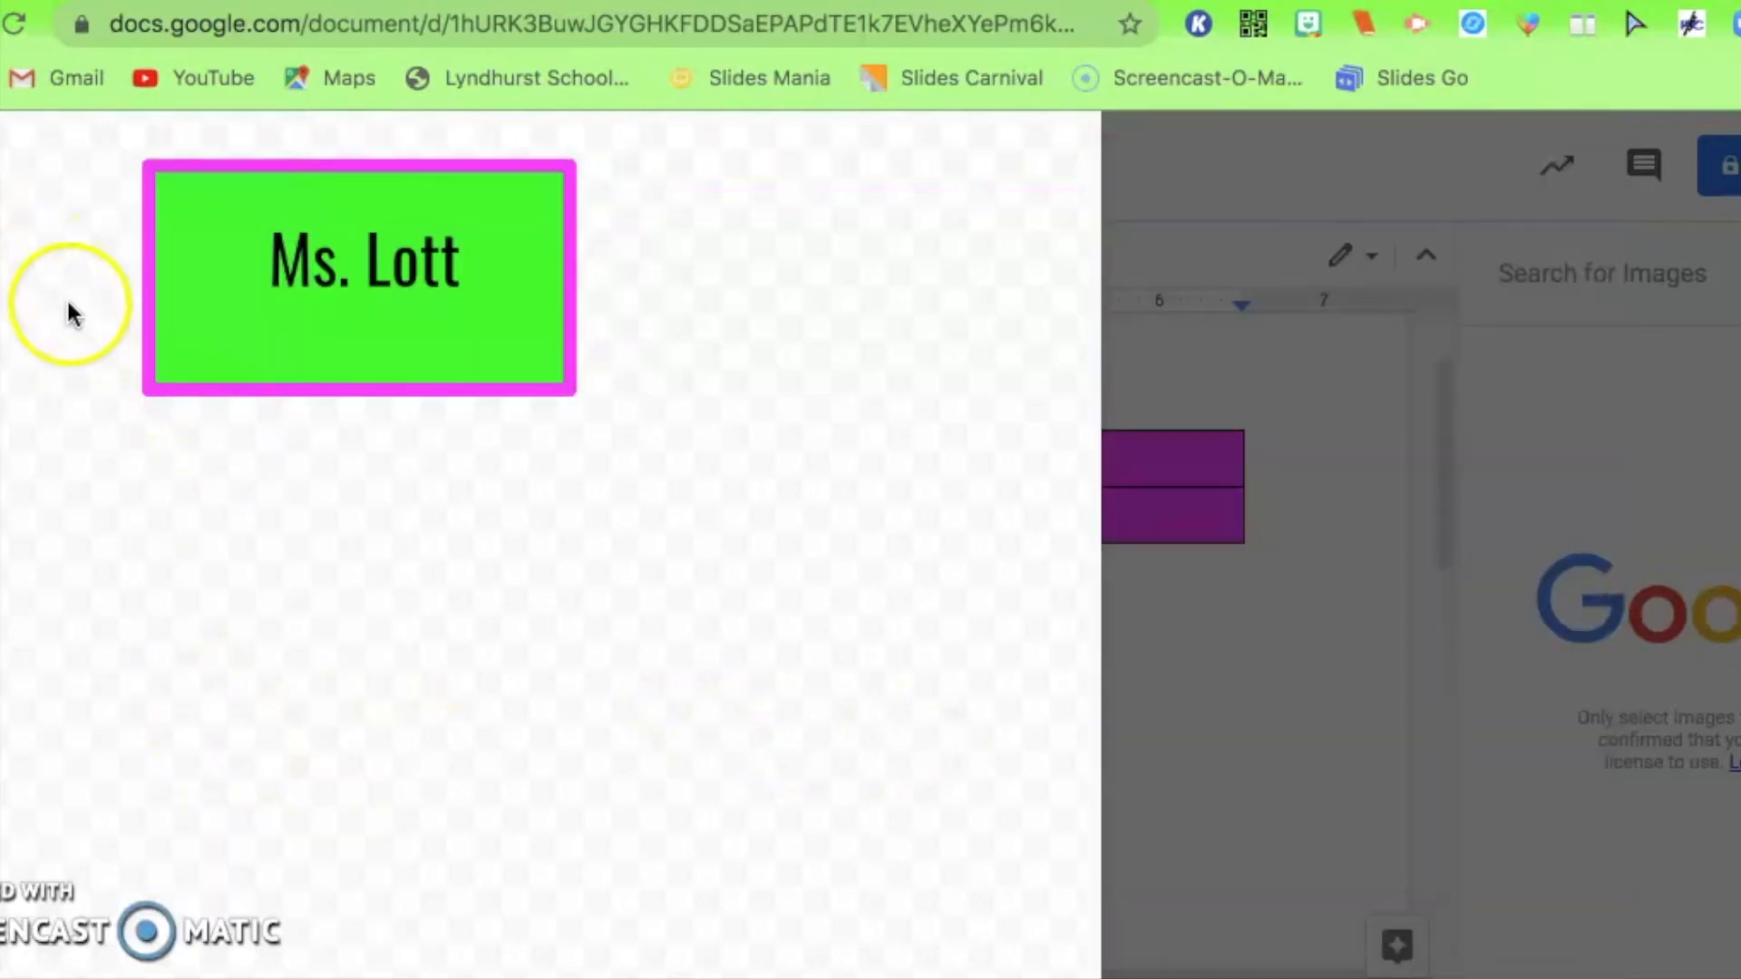
pyautogui.click(20, 32)
pyautogui.click(1140, 363)
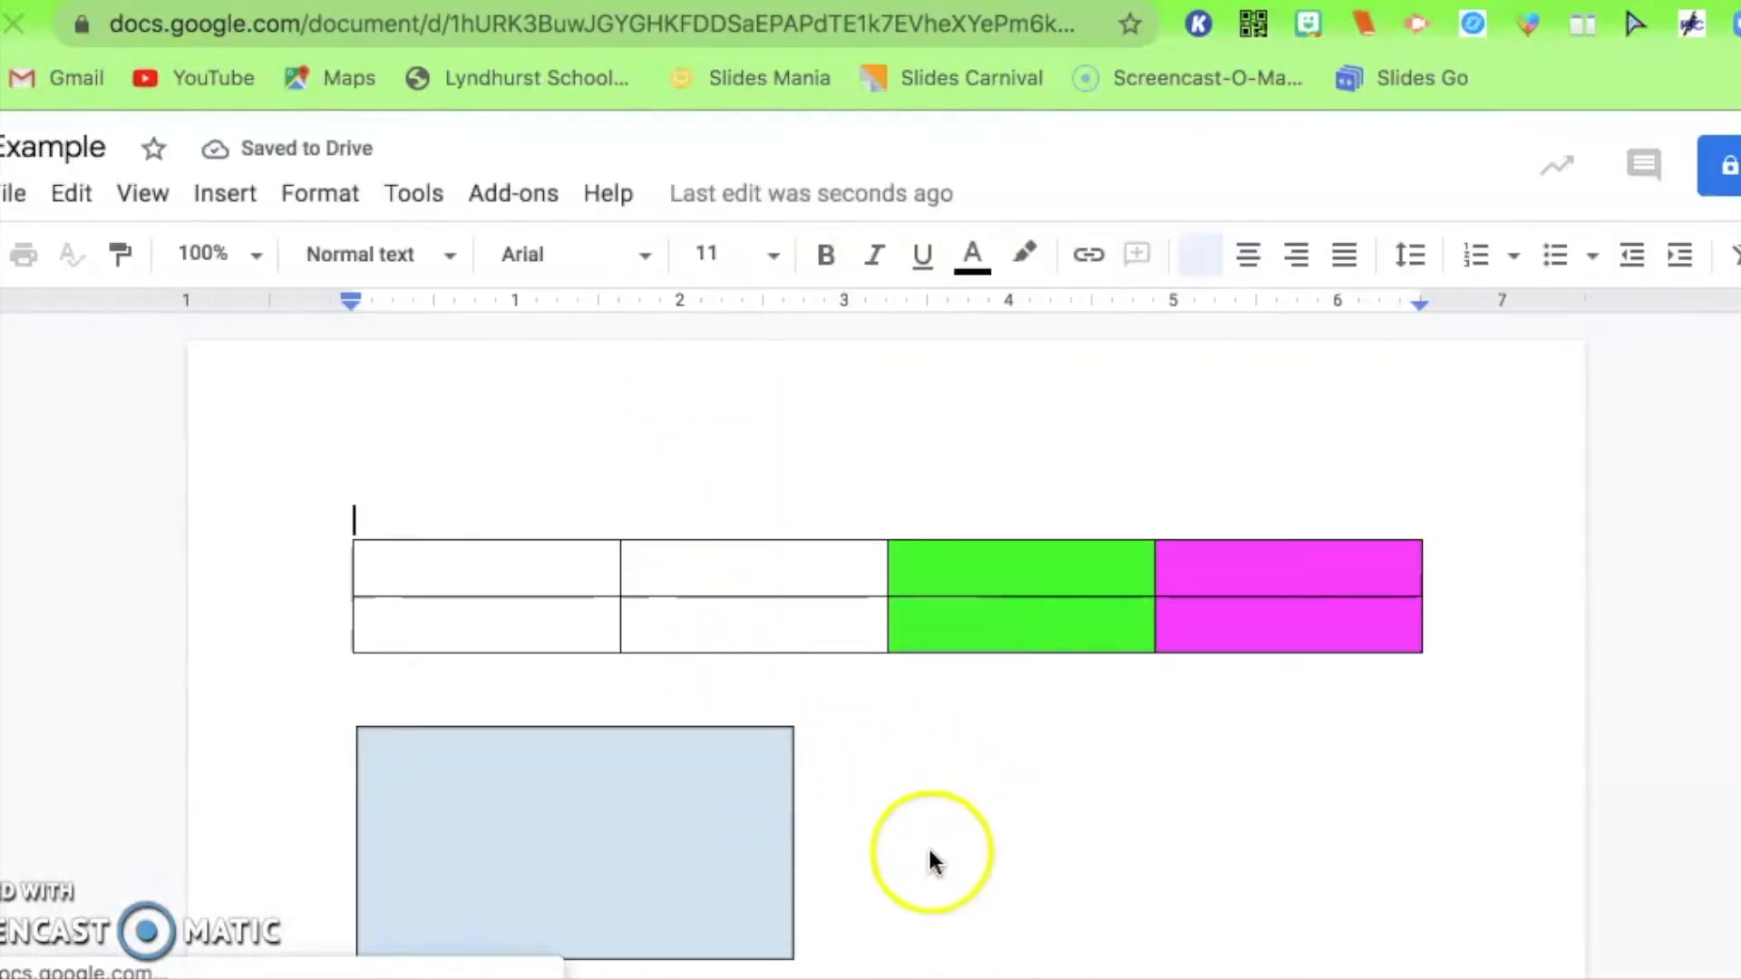
# Try to select the light blue rectangle below the table, and reload the document once more.
pyautogui.scroll(-2, 930, 850)
pyautogui.click(629, 664)
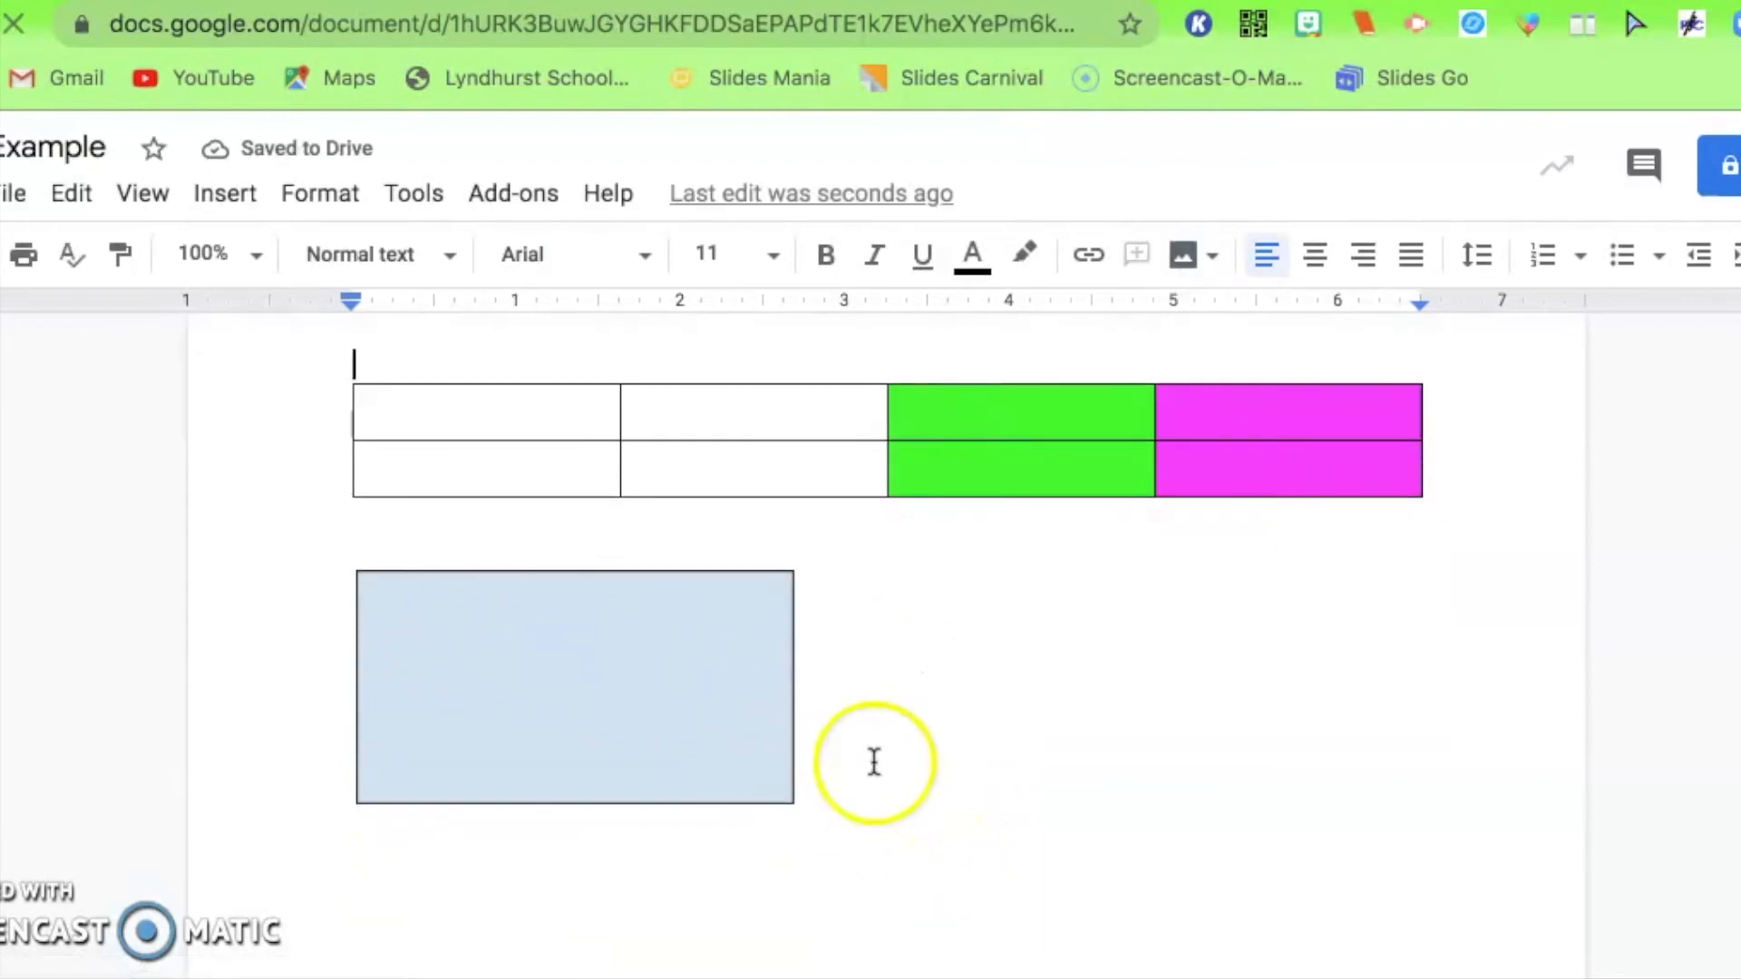
pyautogui.click(258, 389)
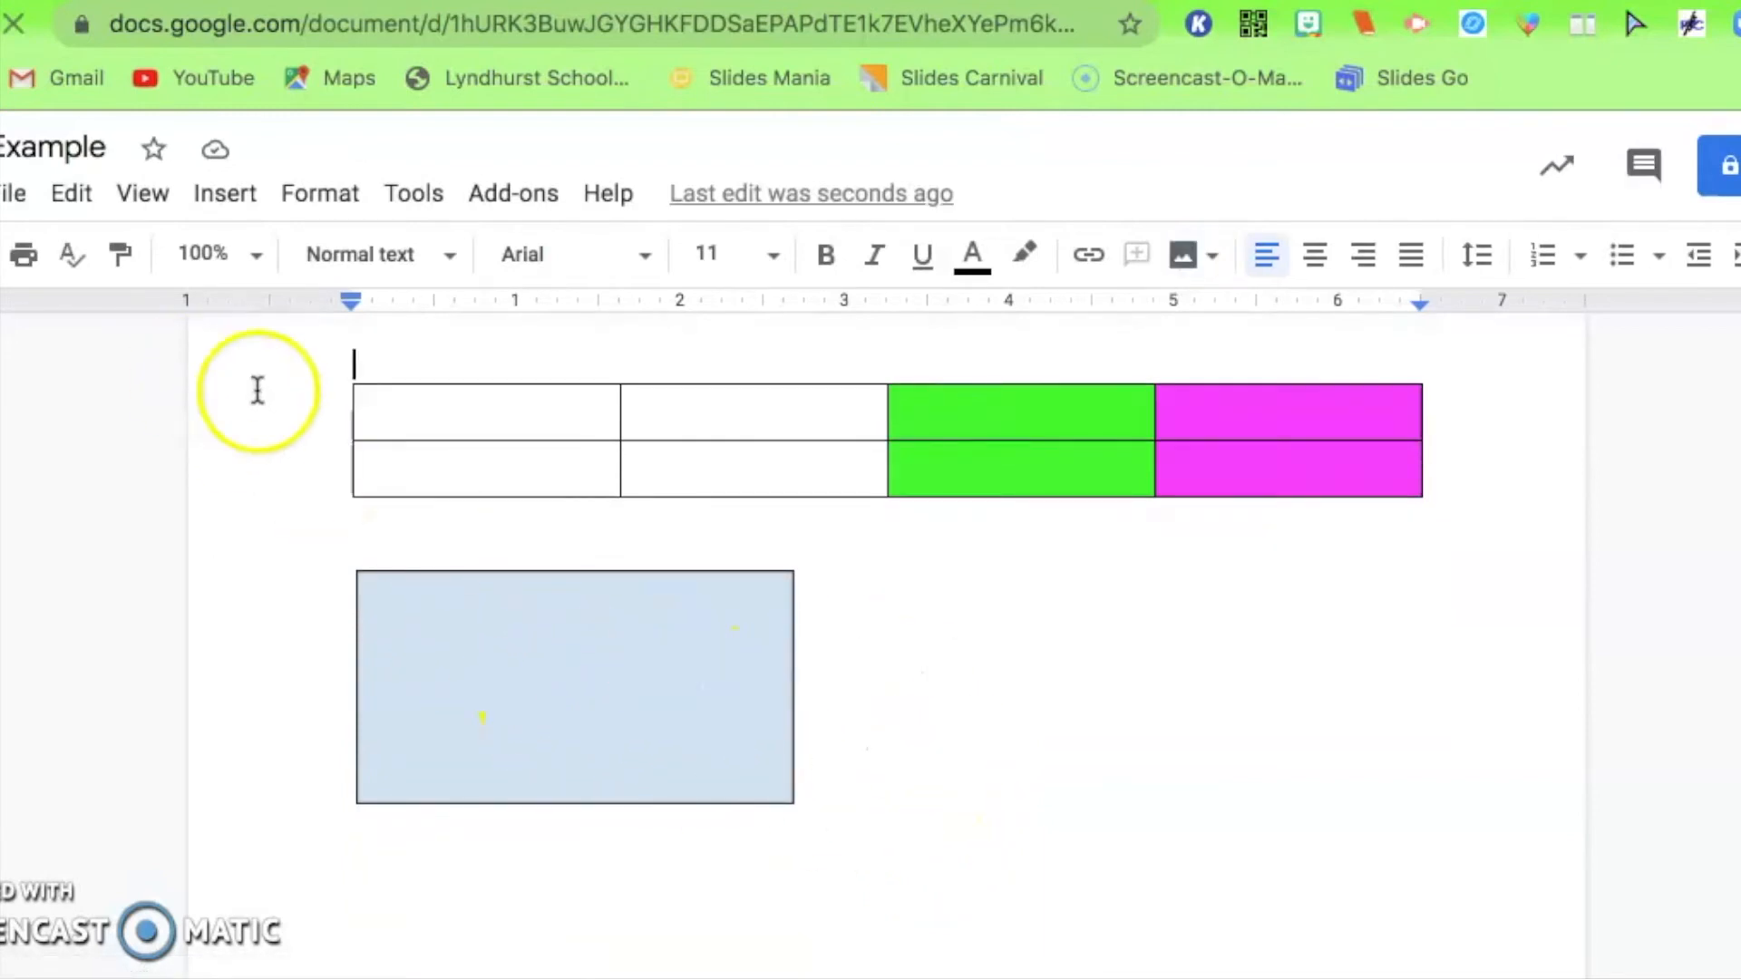
pyautogui.click(498, 688)
pyautogui.click(1057, 715)
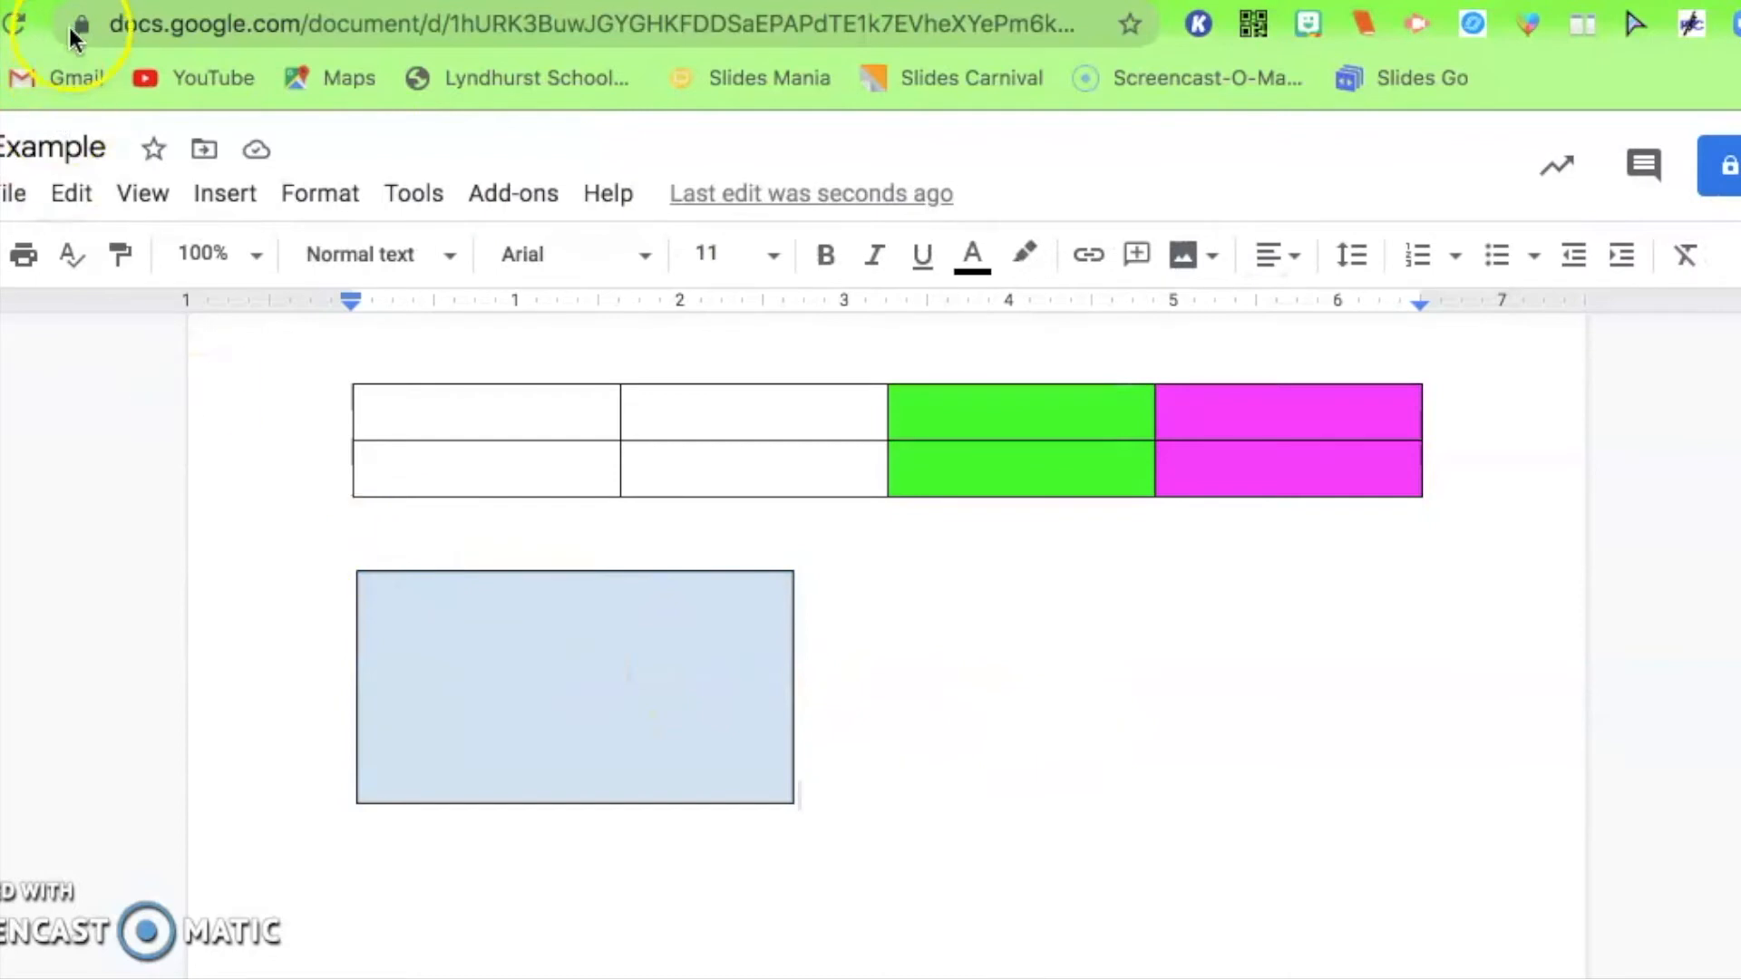
pyautogui.click(15, 27)
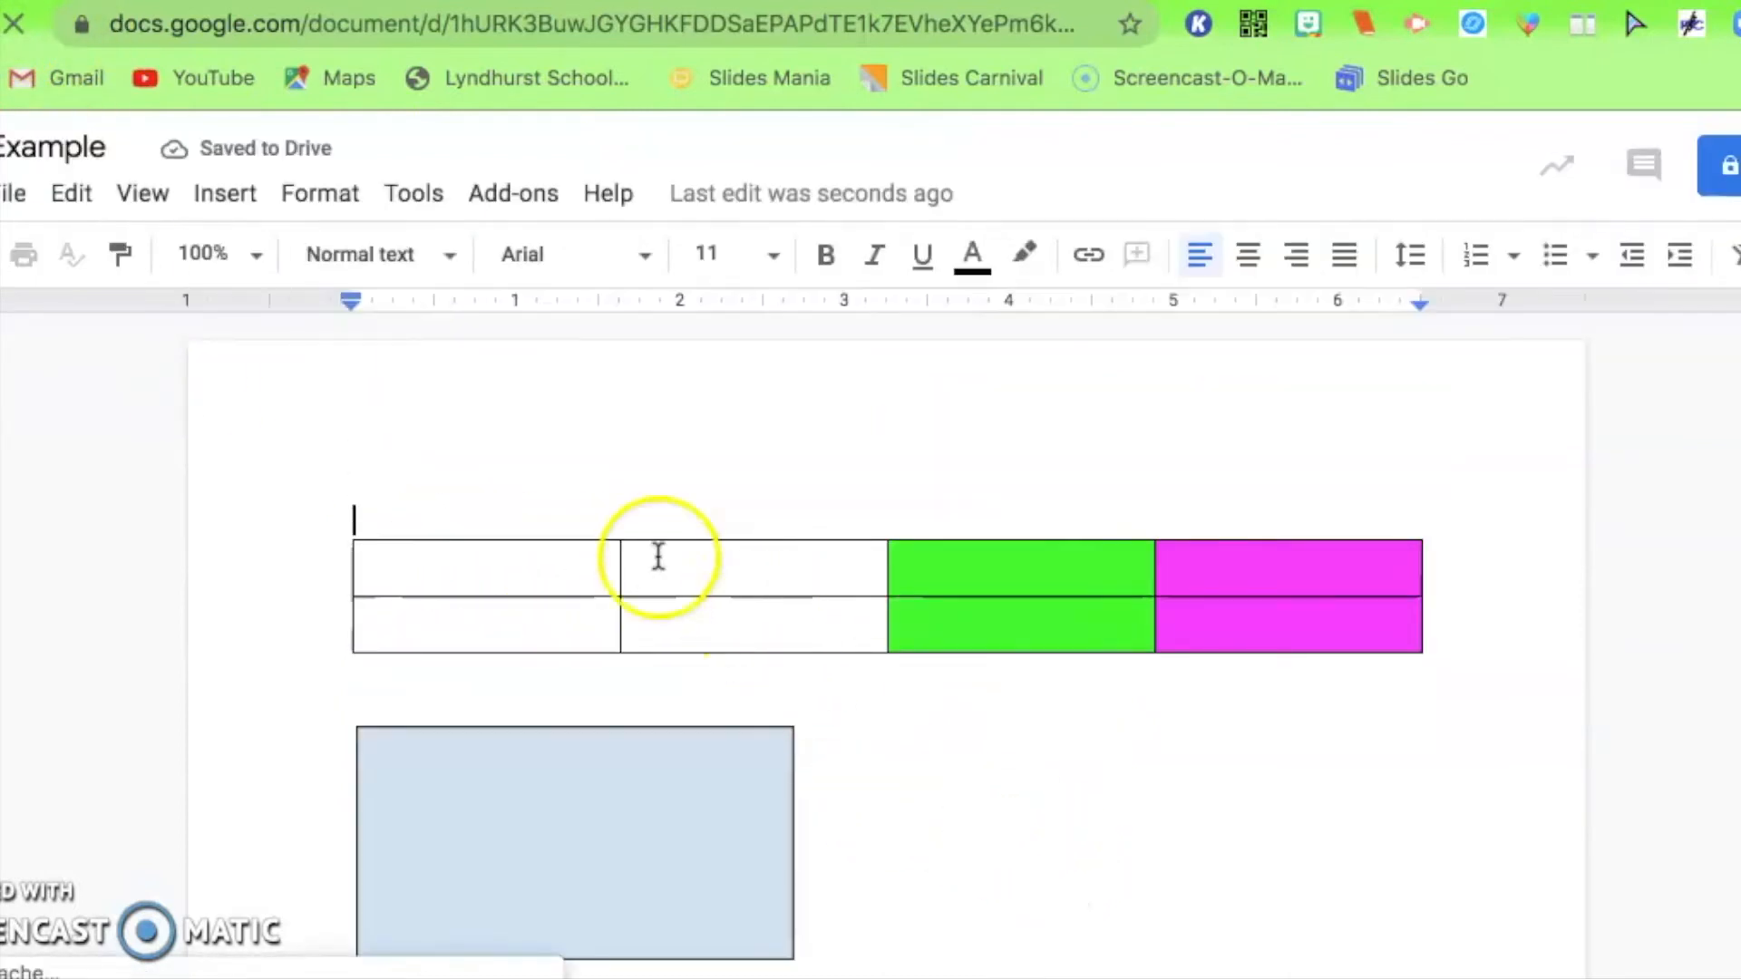
# Browse the arrow symbols among the special characters and close the character picker without inserting one.
pyautogui.click(238, 201)
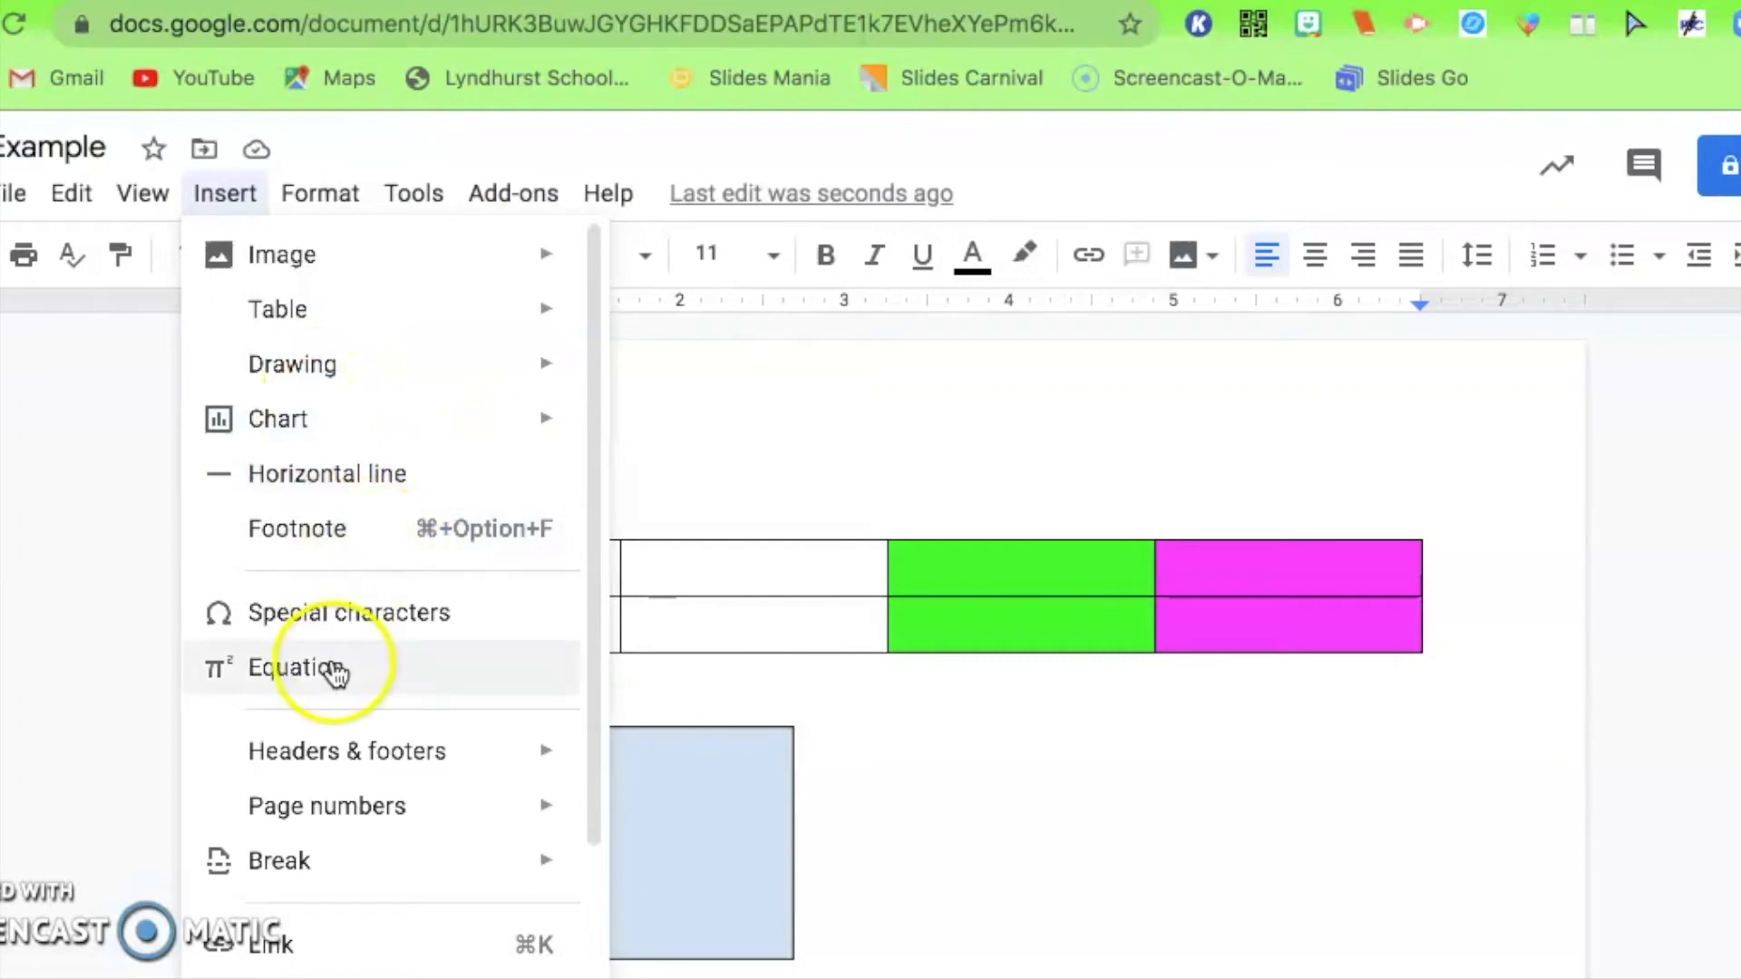
pyautogui.click(325, 617)
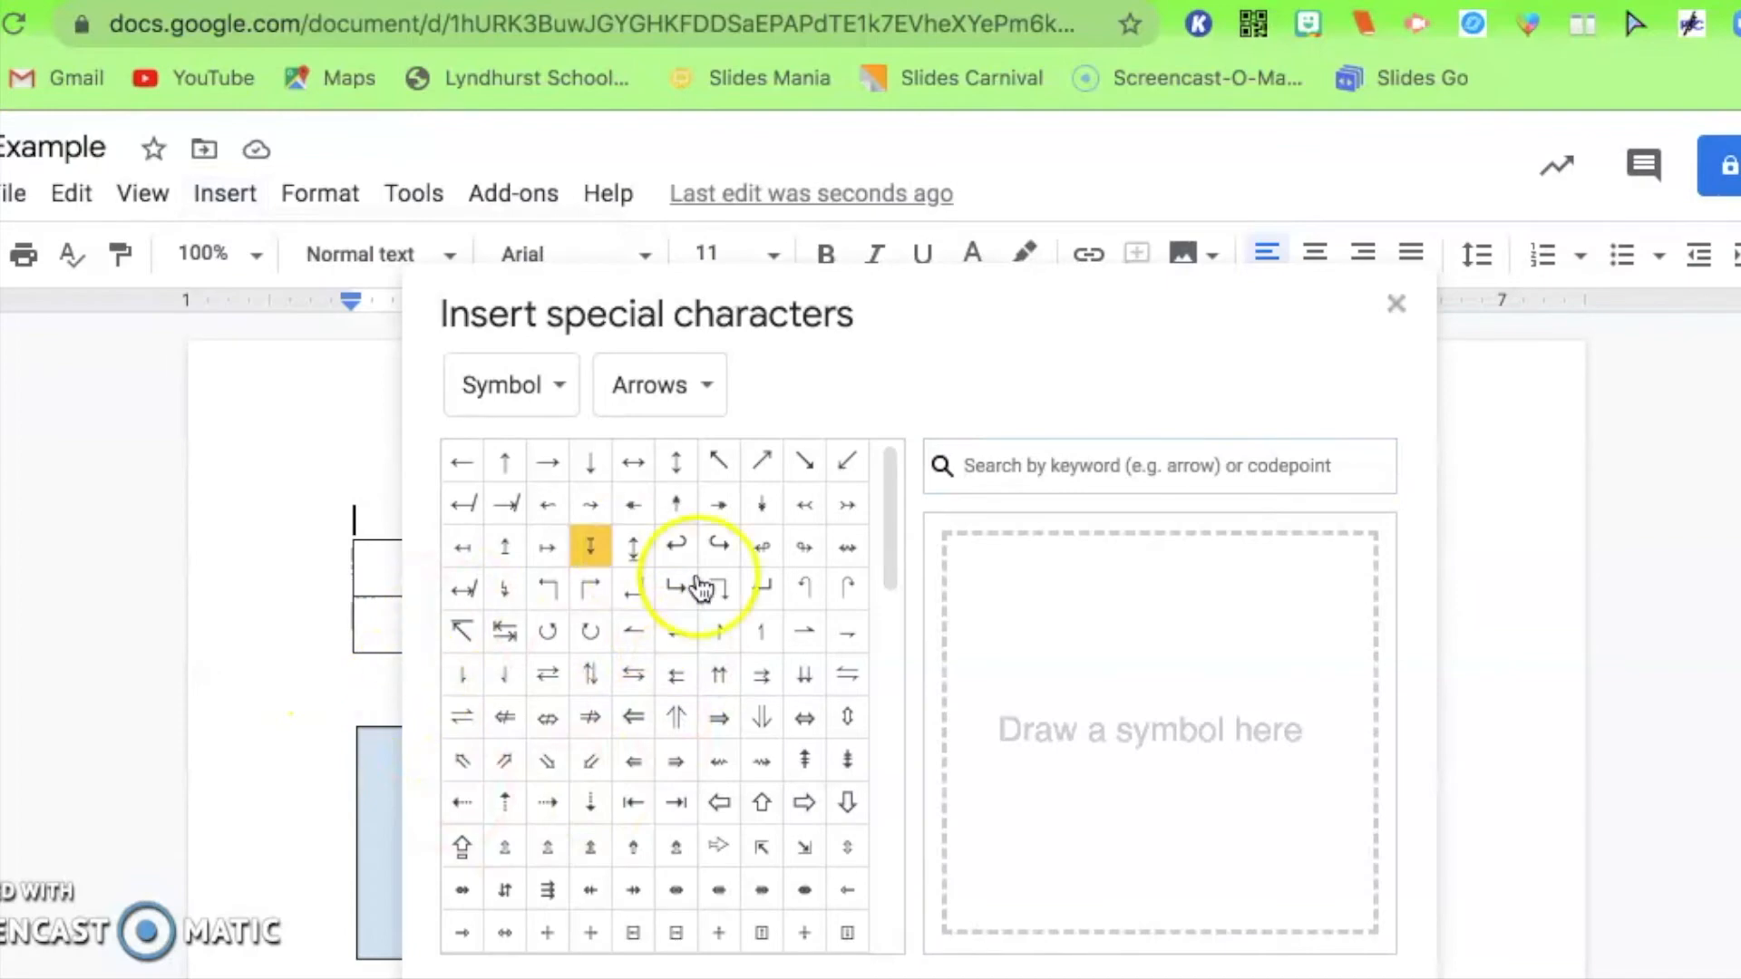
pyautogui.moveTo(608, 615)
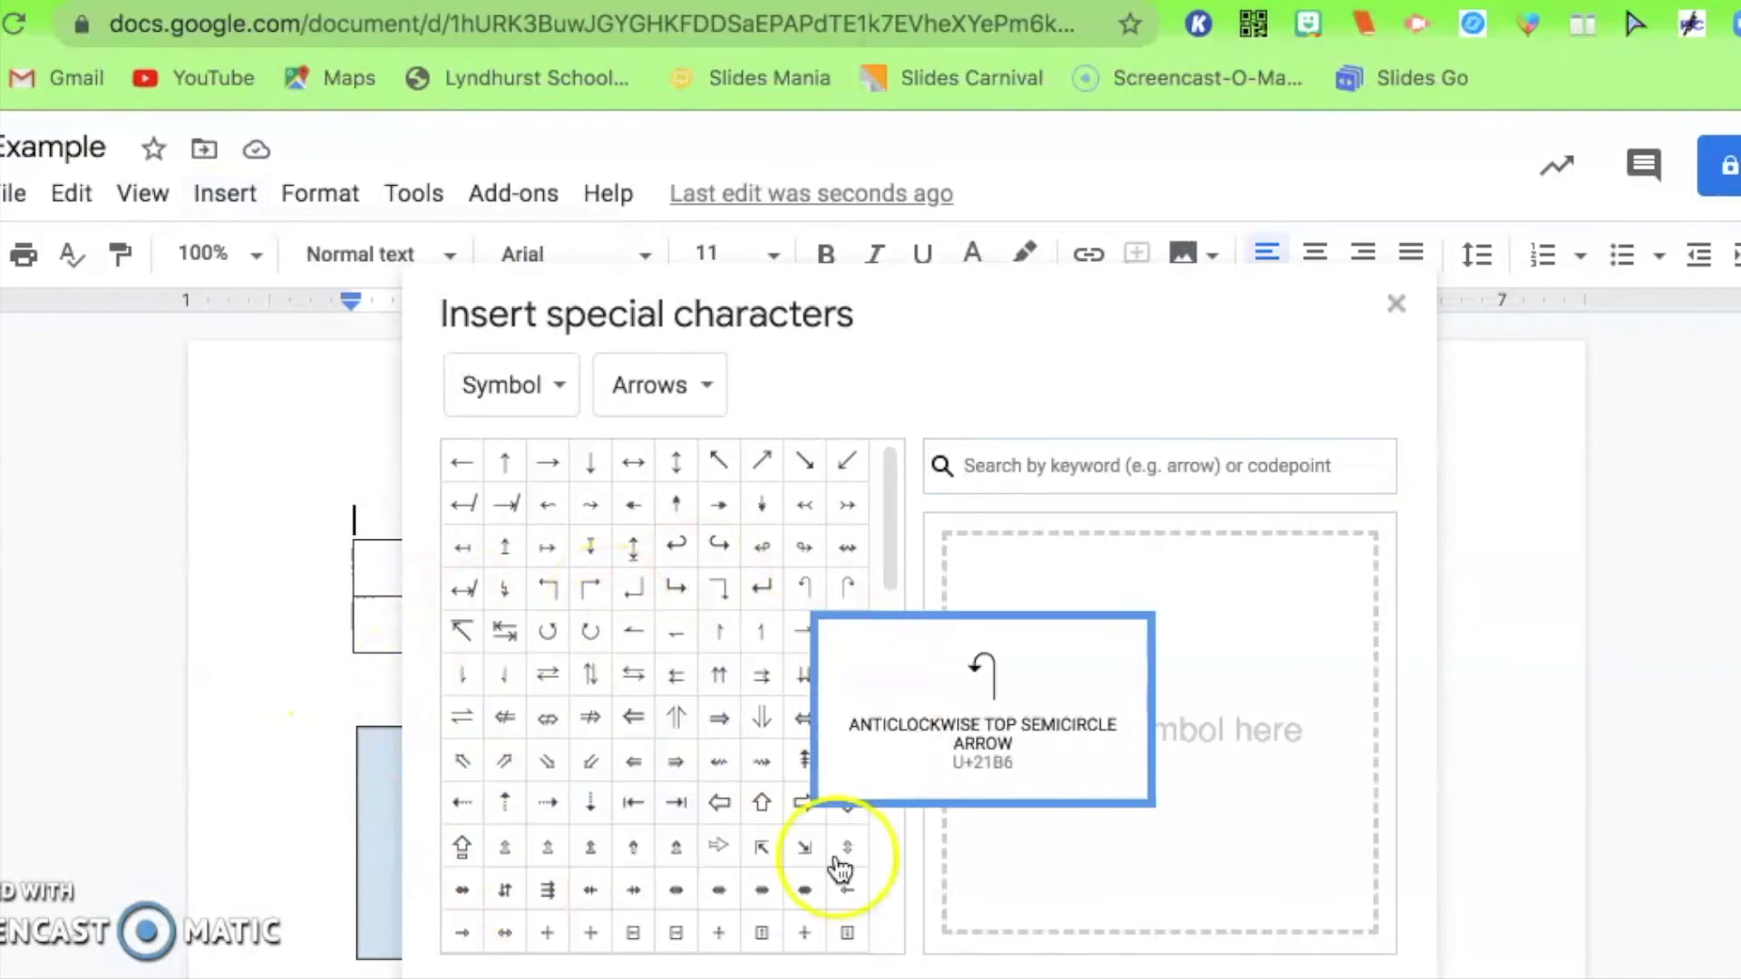
pyautogui.click(1397, 305)
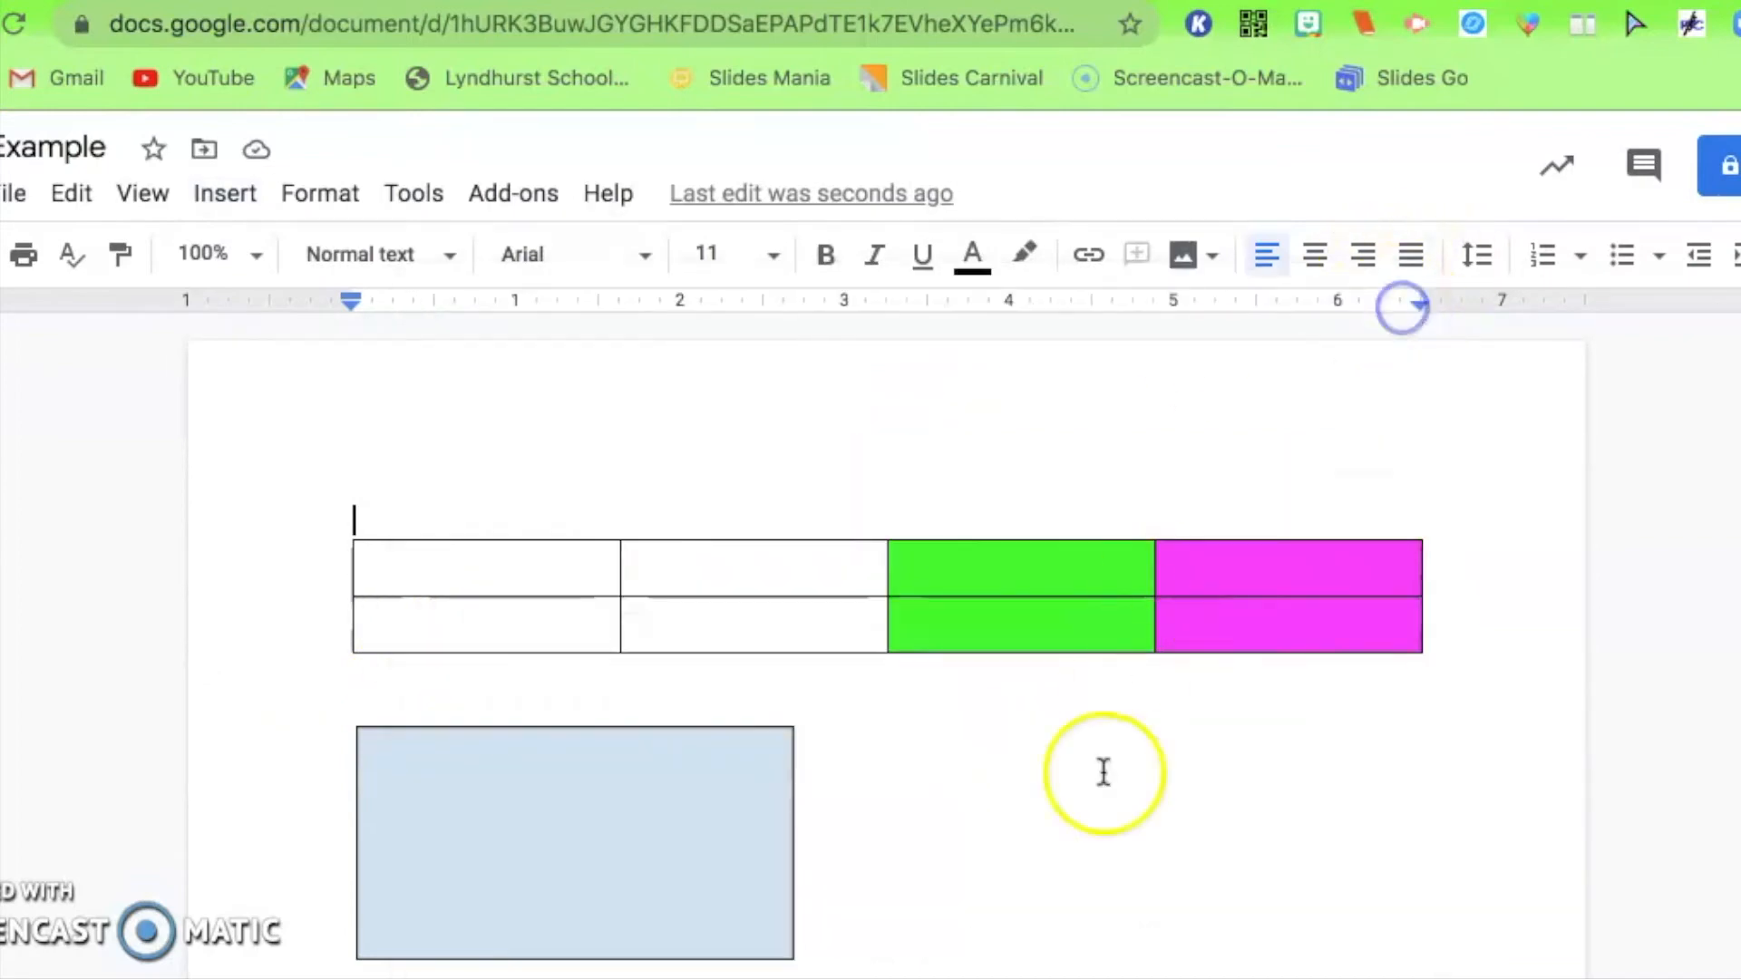
# Add a long run of blank lines below the light blue rectangle to reach an empty area of the page.
pyautogui.press('Return')
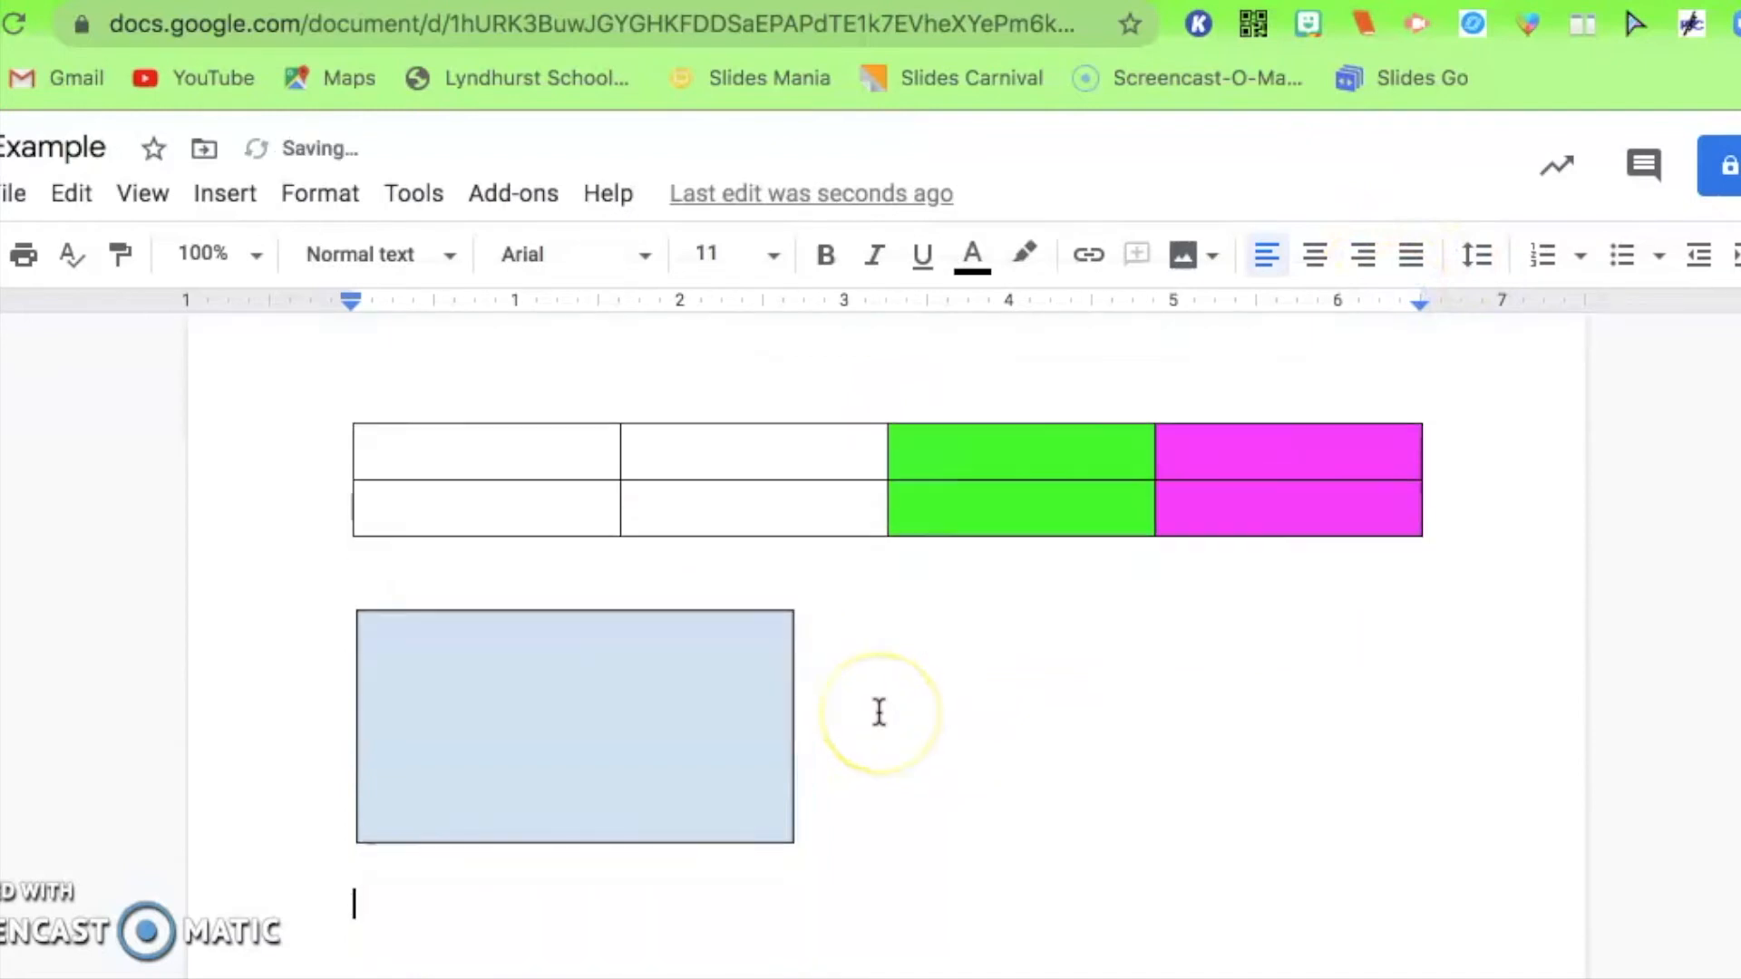
pyautogui.press('Return')
pyautogui.press('Return')
pyautogui.press('Return')
pyautogui.press('Return')
pyautogui.press('Return')
pyautogui.press('Return')
pyautogui.press('Return')
pyautogui.press('Return')
pyautogui.press('Return')
pyautogui.press('Return')
pyautogui.press('Return')
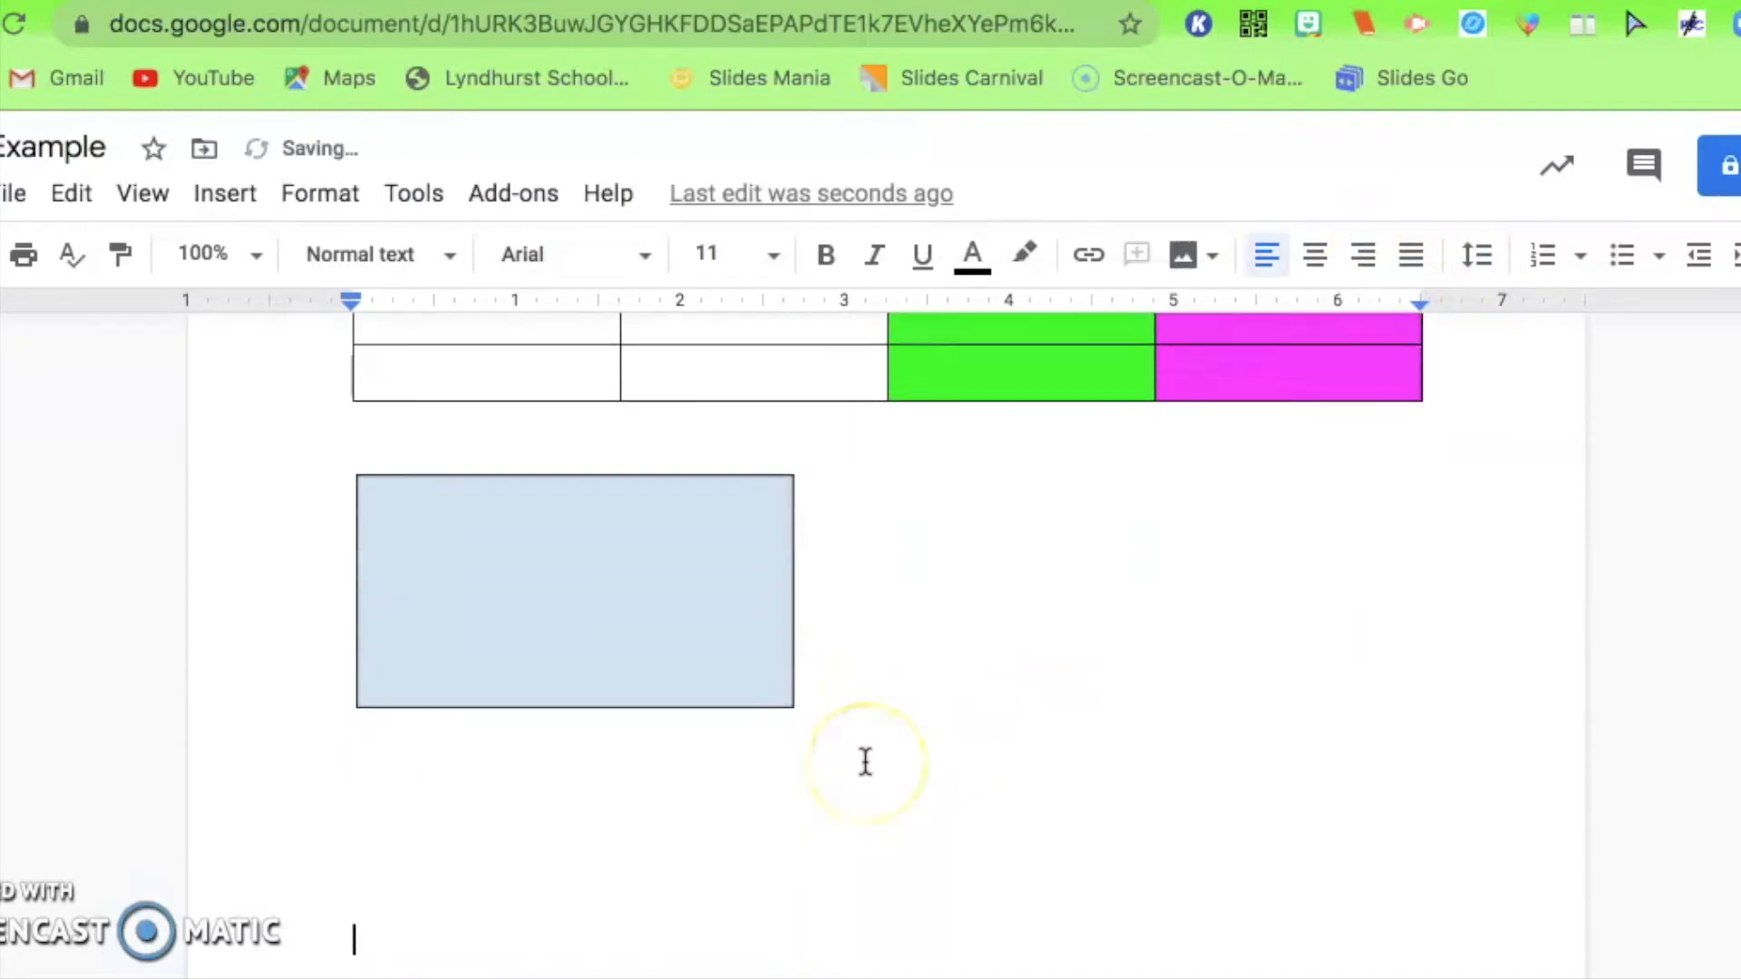
pyautogui.press('Return')
pyautogui.press('Return')
pyautogui.press('Return')
pyautogui.press('Return')
pyautogui.press('Return')
pyautogui.press('Return')
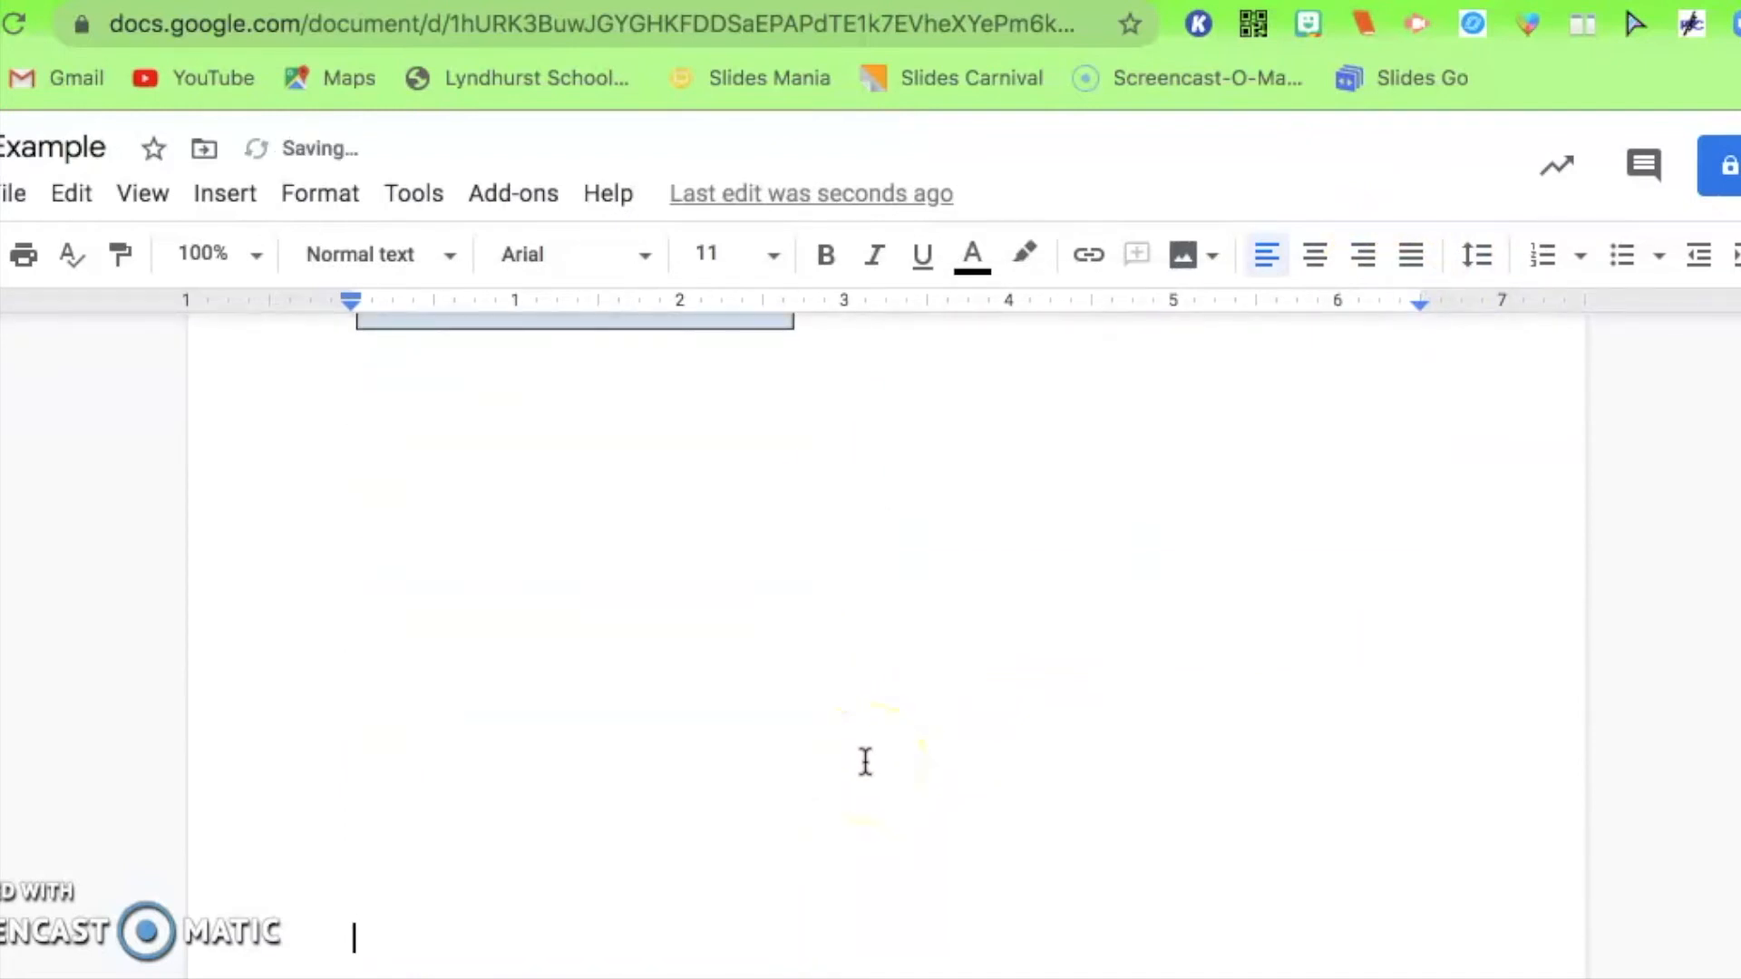
# Insert a new equation on the last blank line and review its math operation, arrow, relation, miscellaneous operator and Greek letter symbols.
pyautogui.click(227, 193)
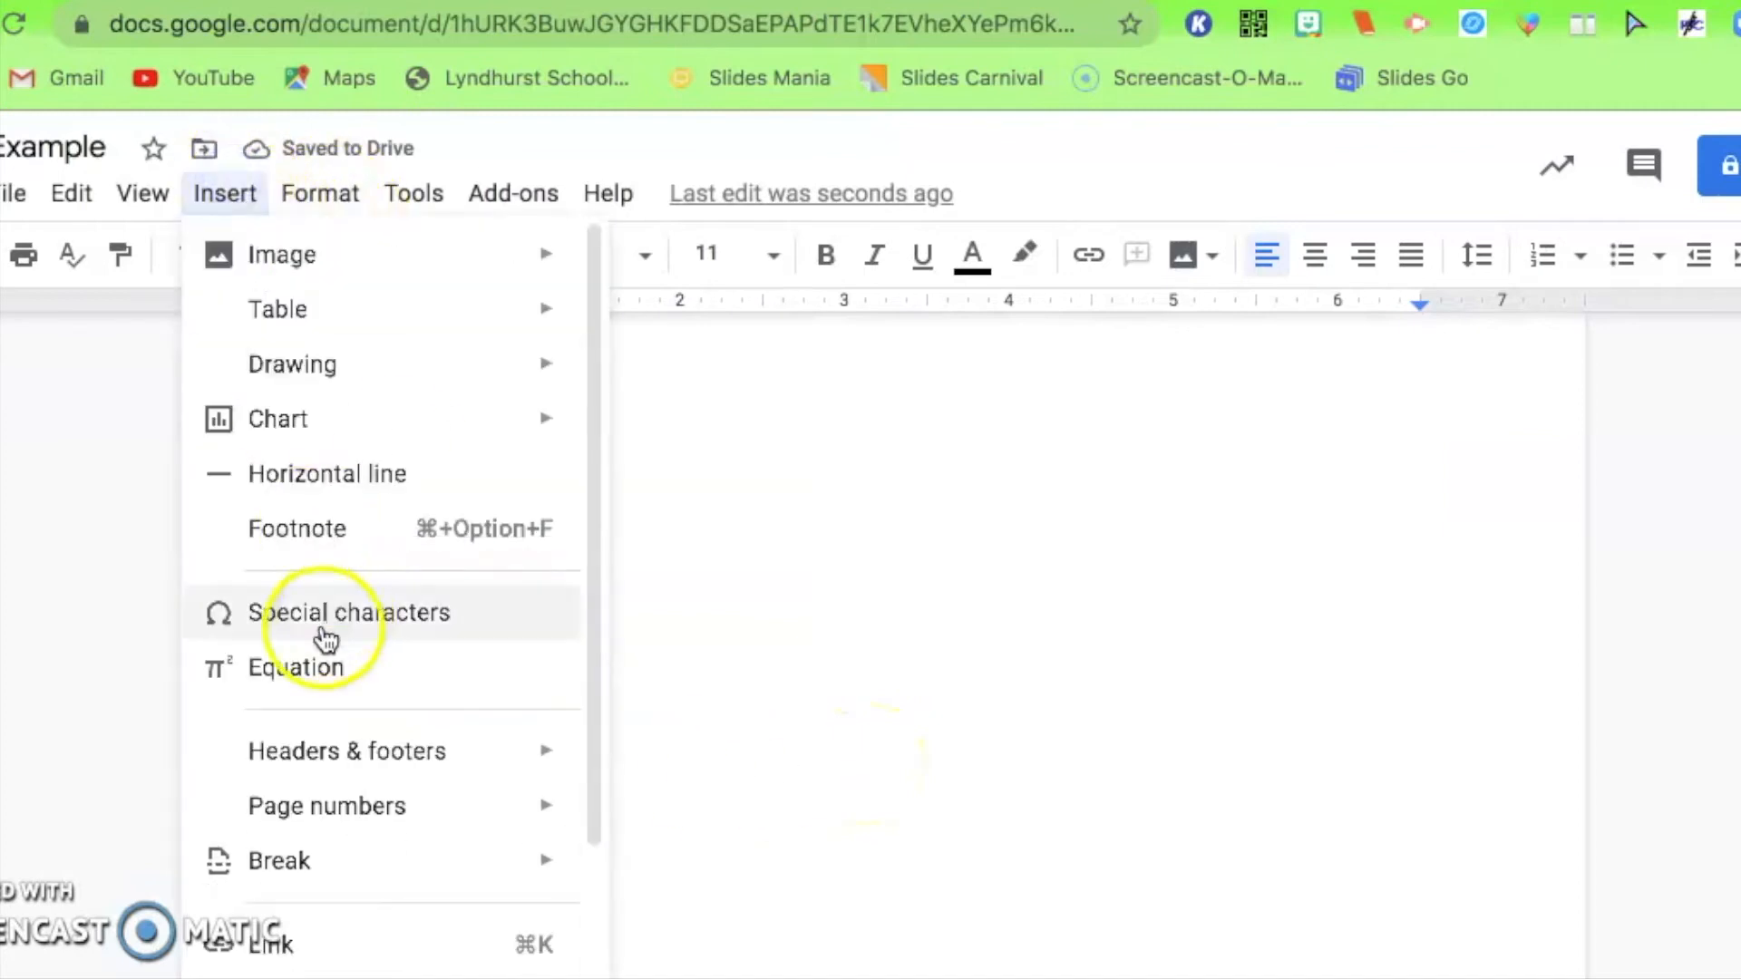
pyautogui.click(295, 671)
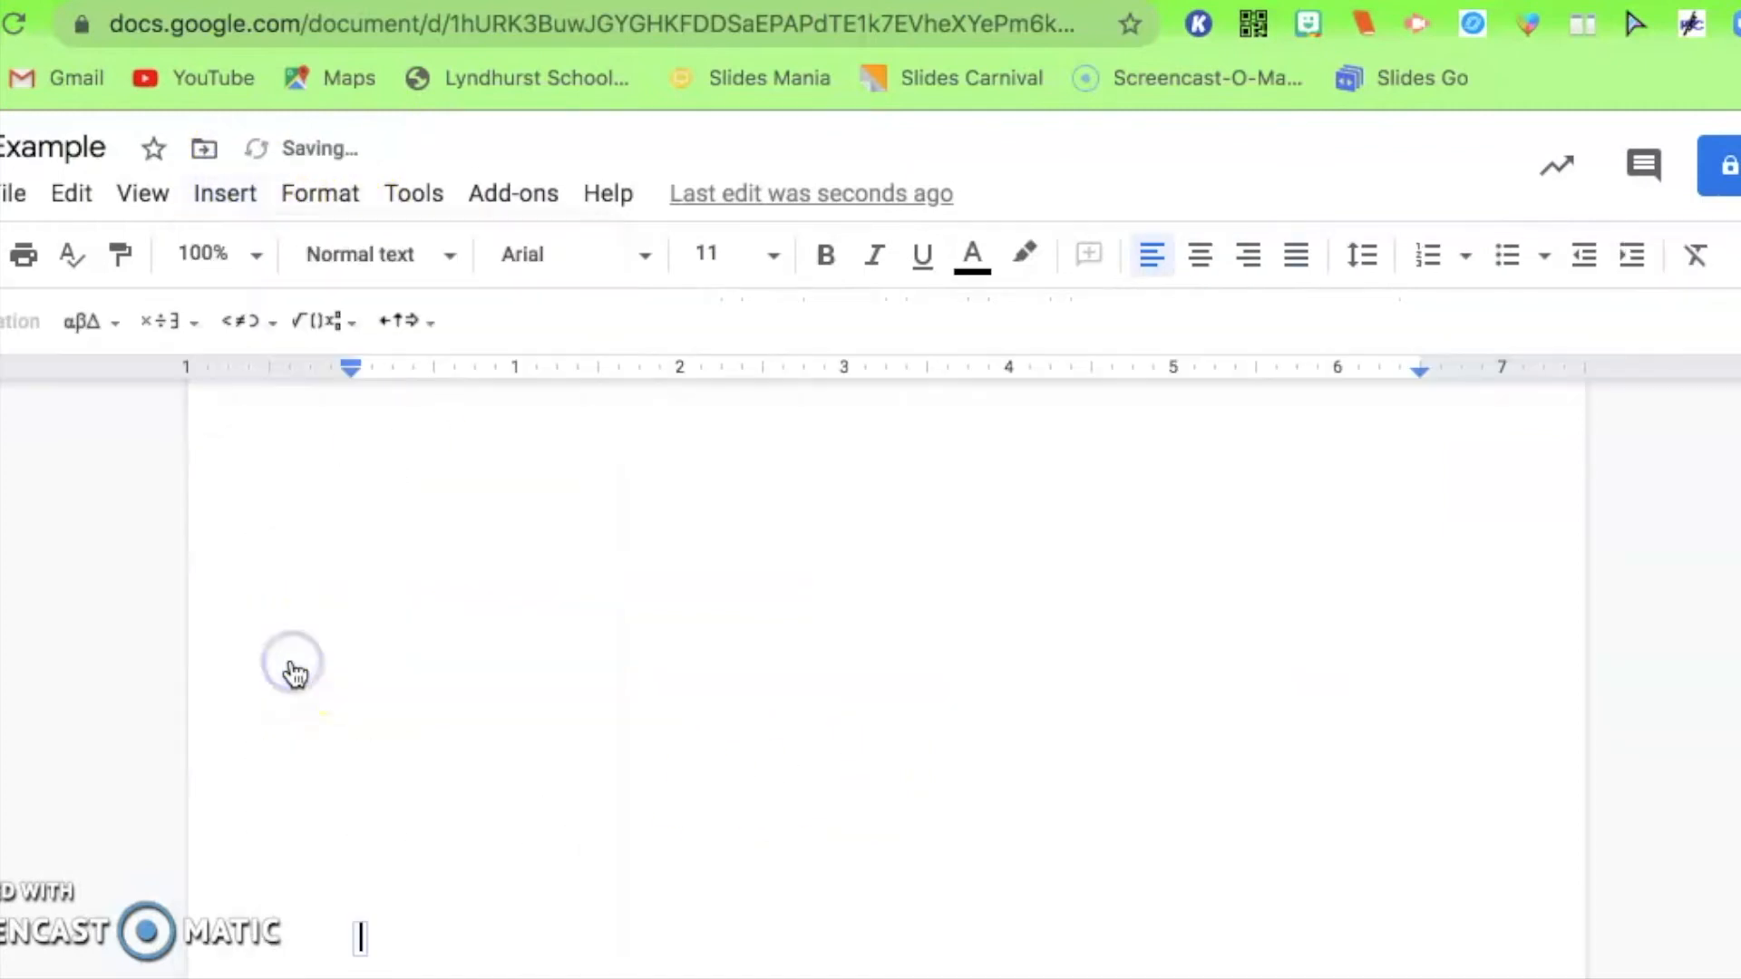
pyautogui.click(312, 323)
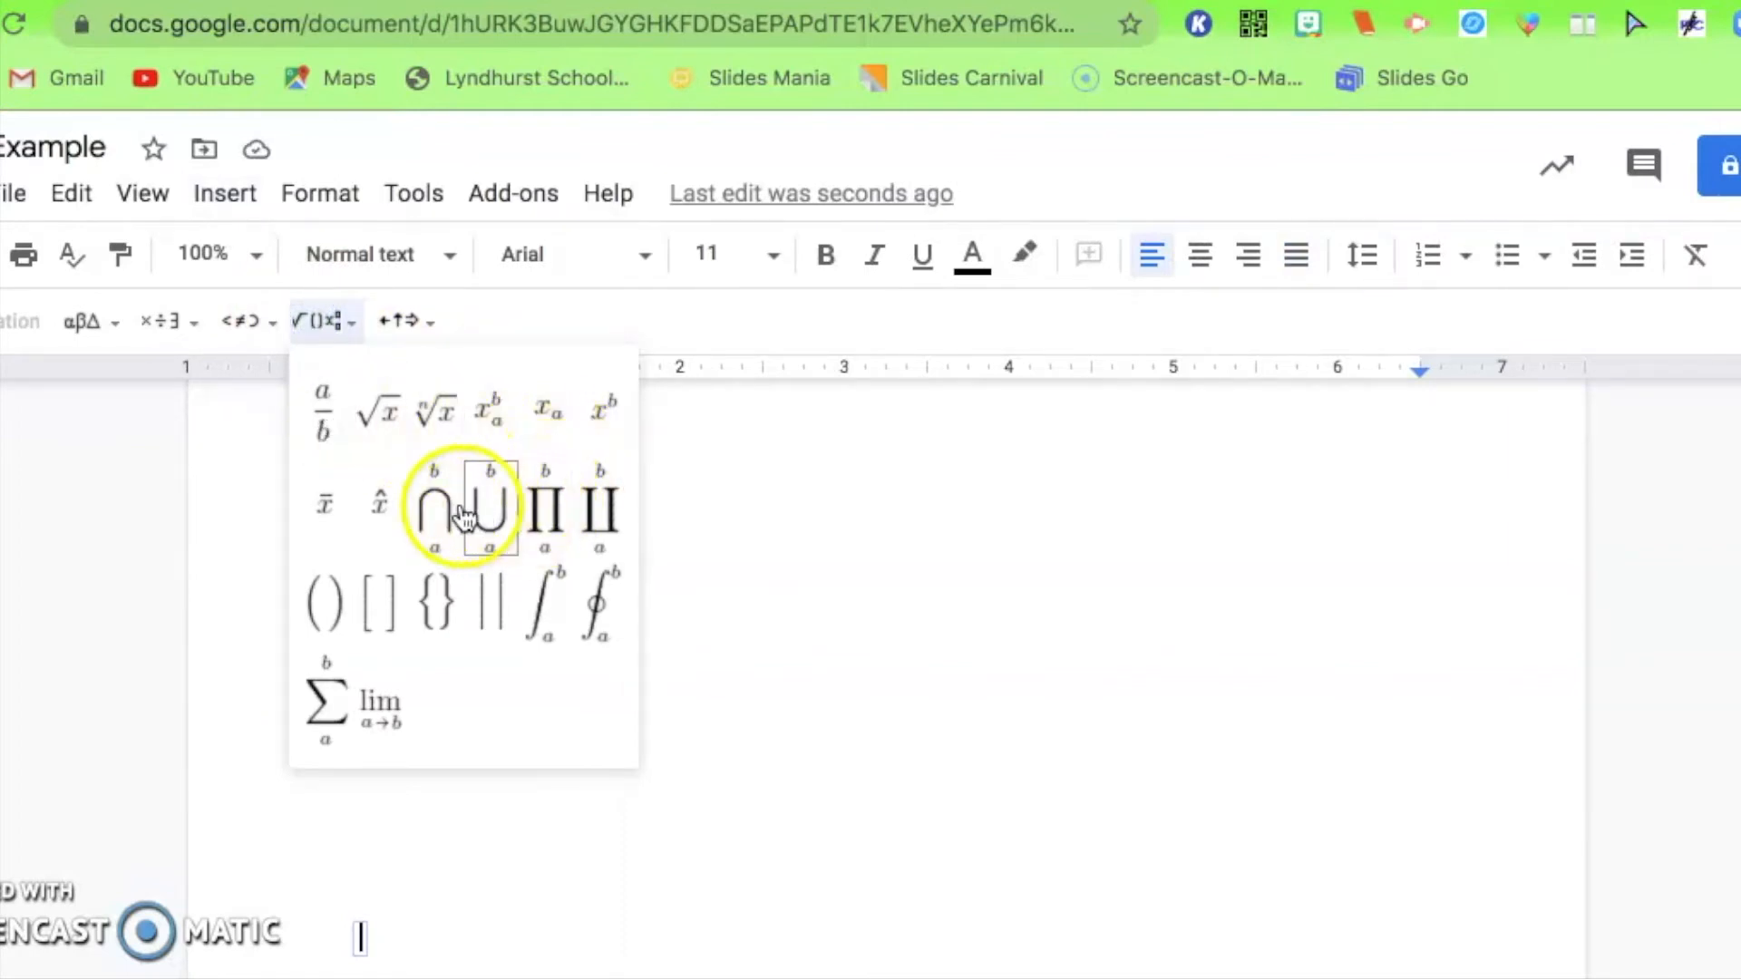
pyautogui.click(406, 320)
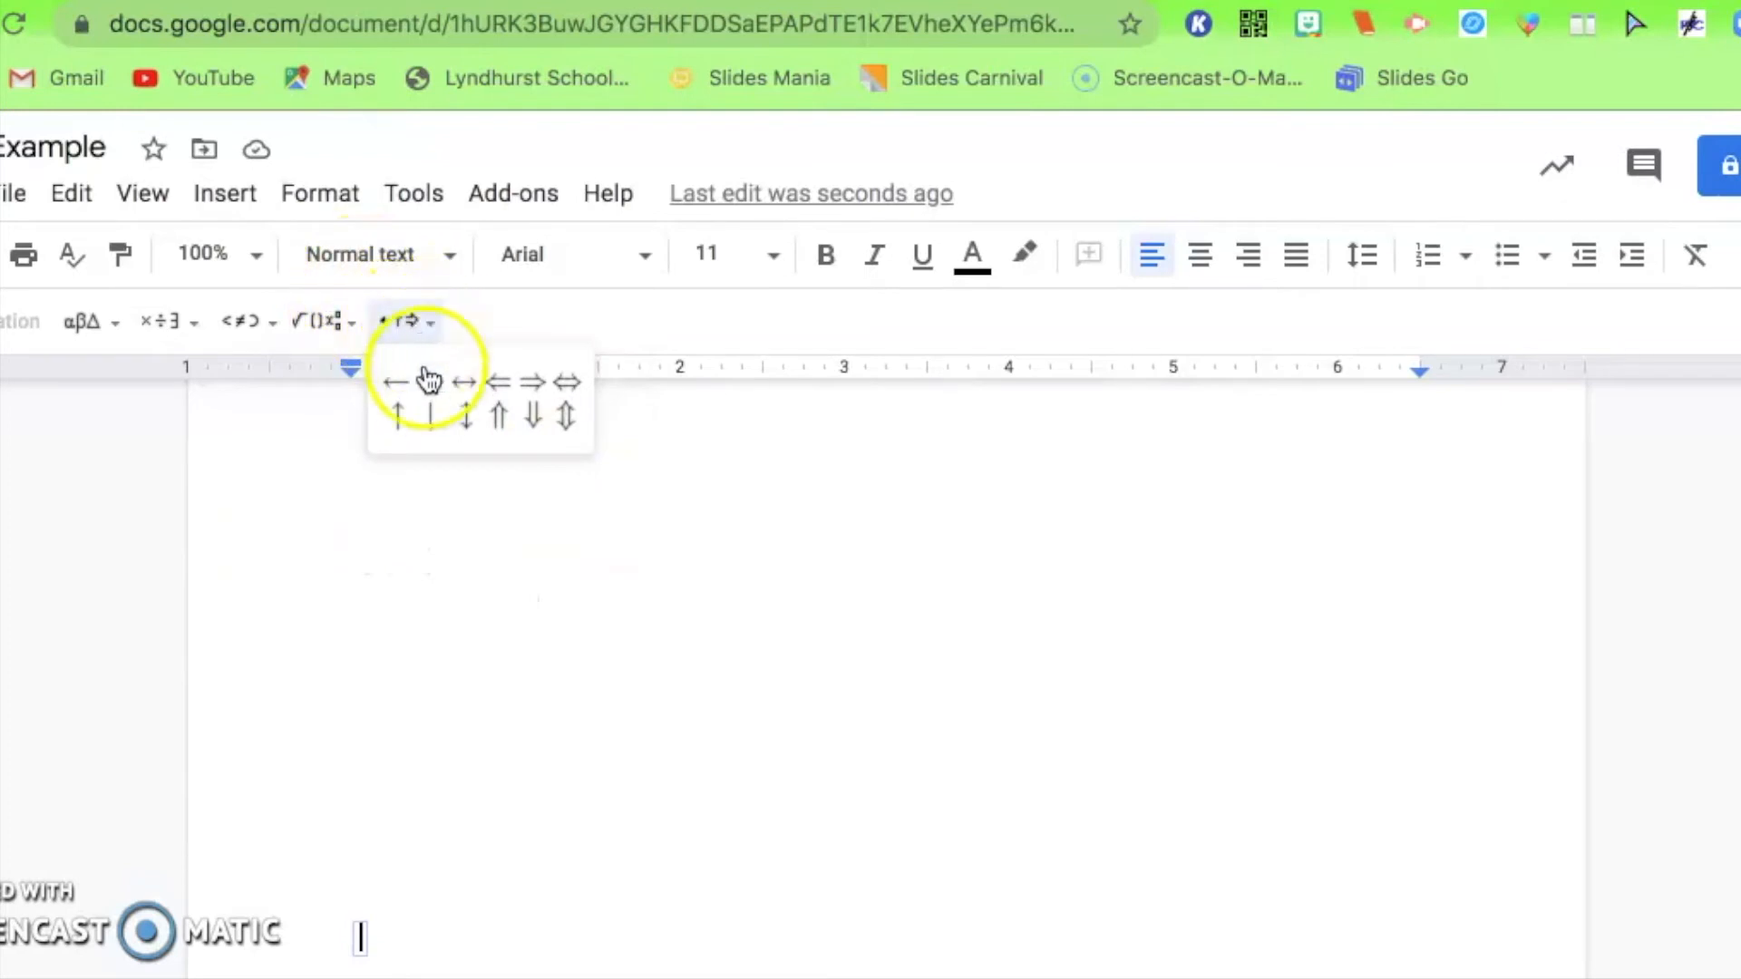
pyautogui.moveTo(233, 330)
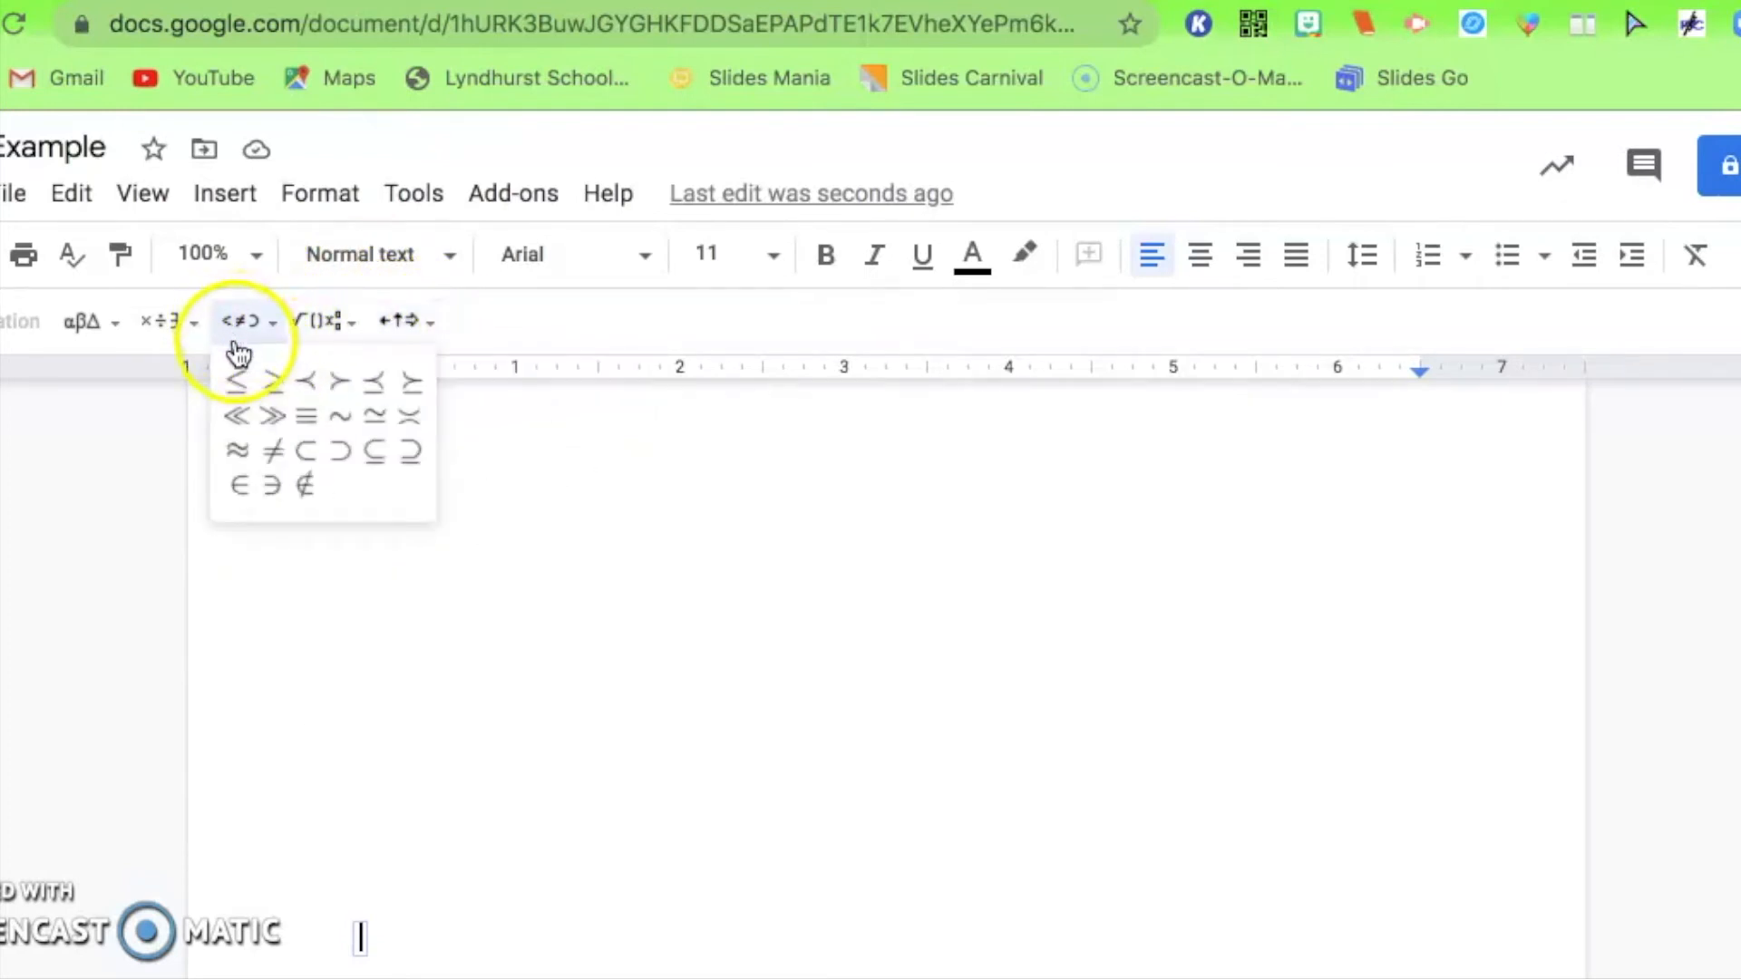
pyautogui.moveTo(165, 328)
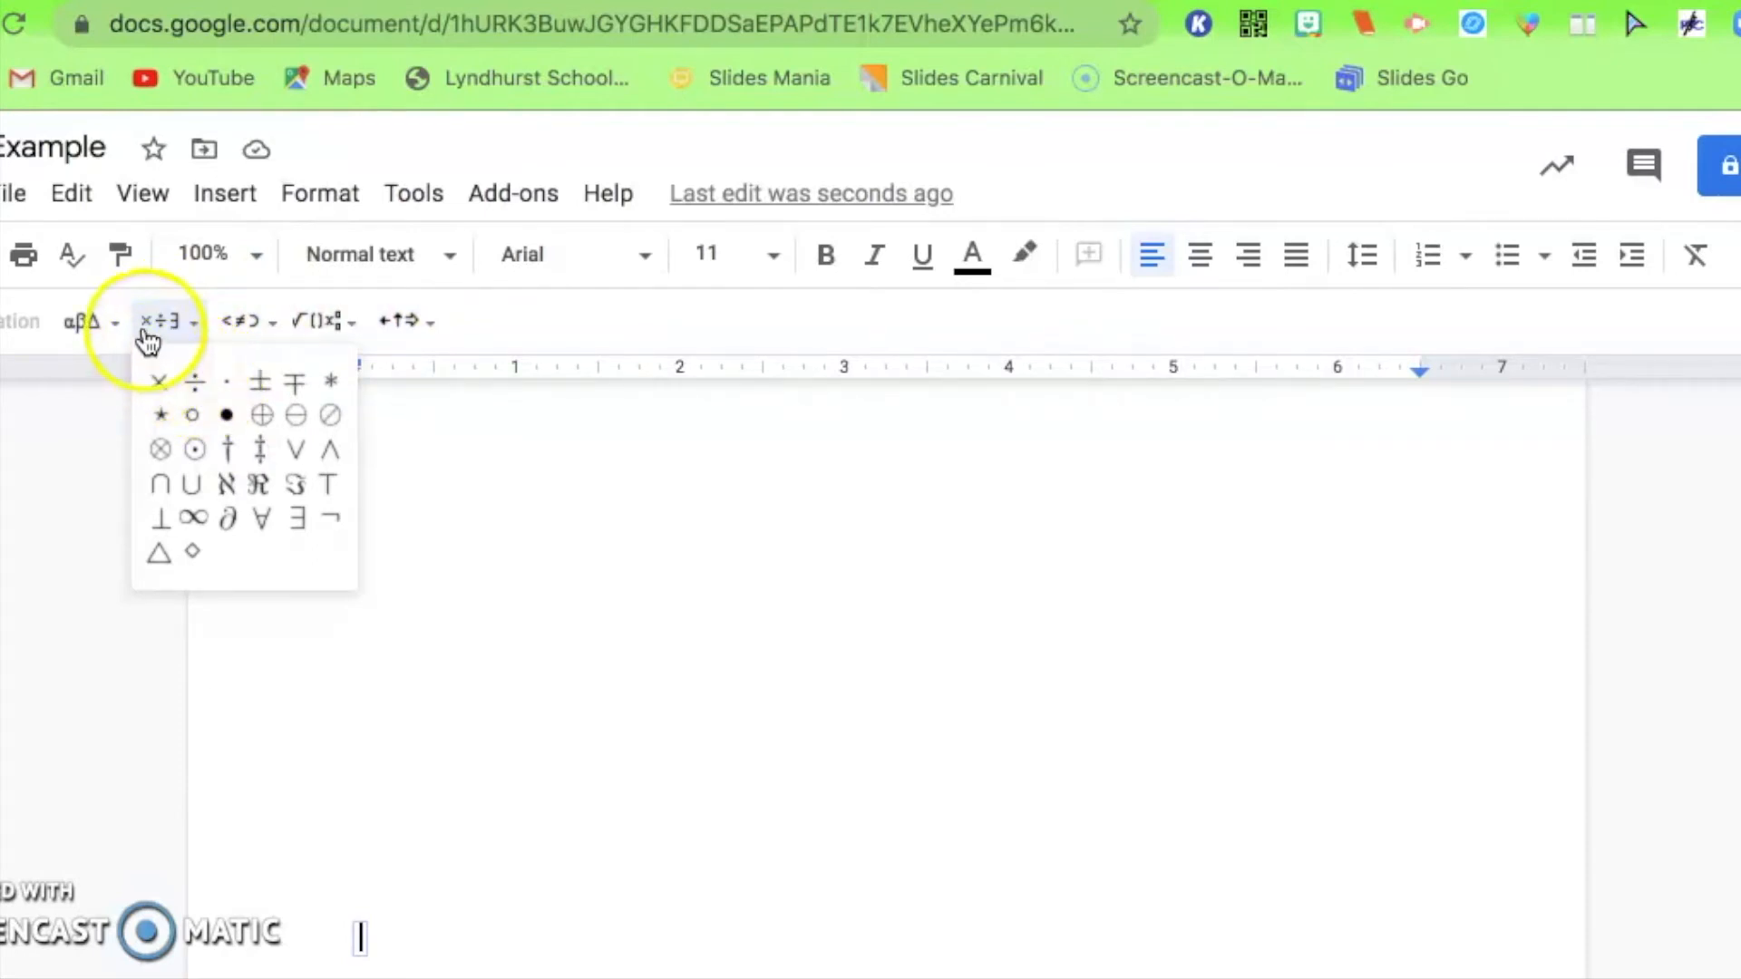
pyautogui.moveTo(75, 326)
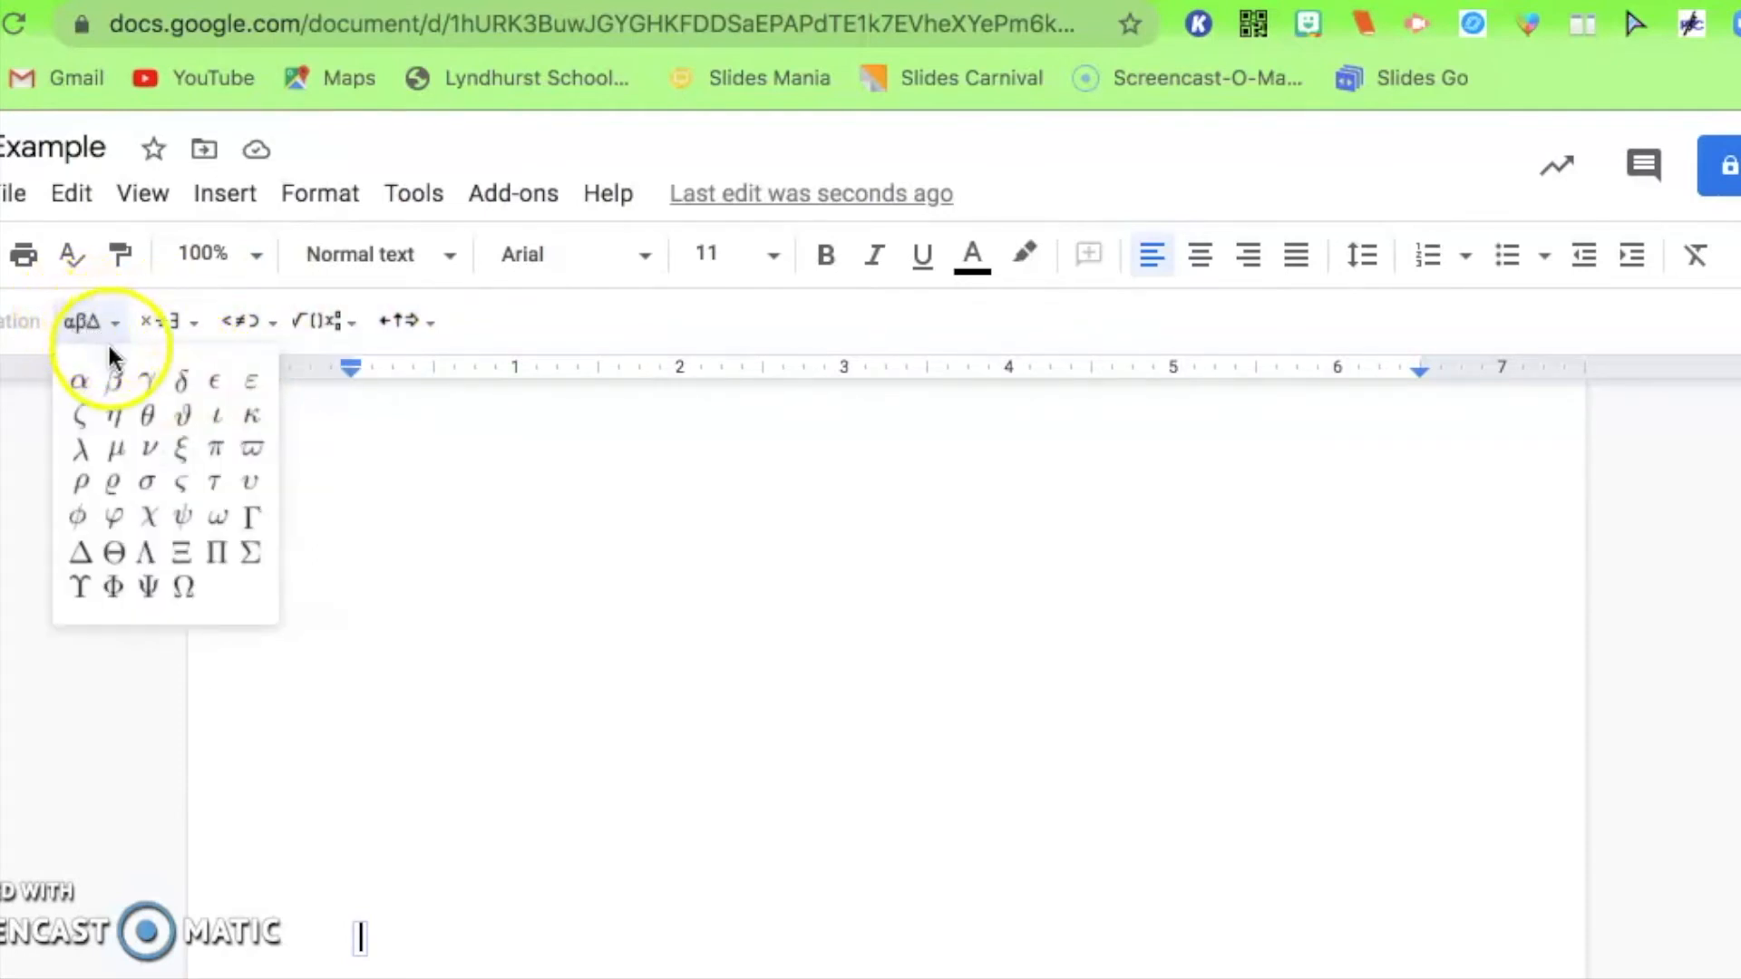
# Add a fraction to the equation with 4 as the numerator and 5 as the denominator.
pyautogui.moveTo(338, 335)
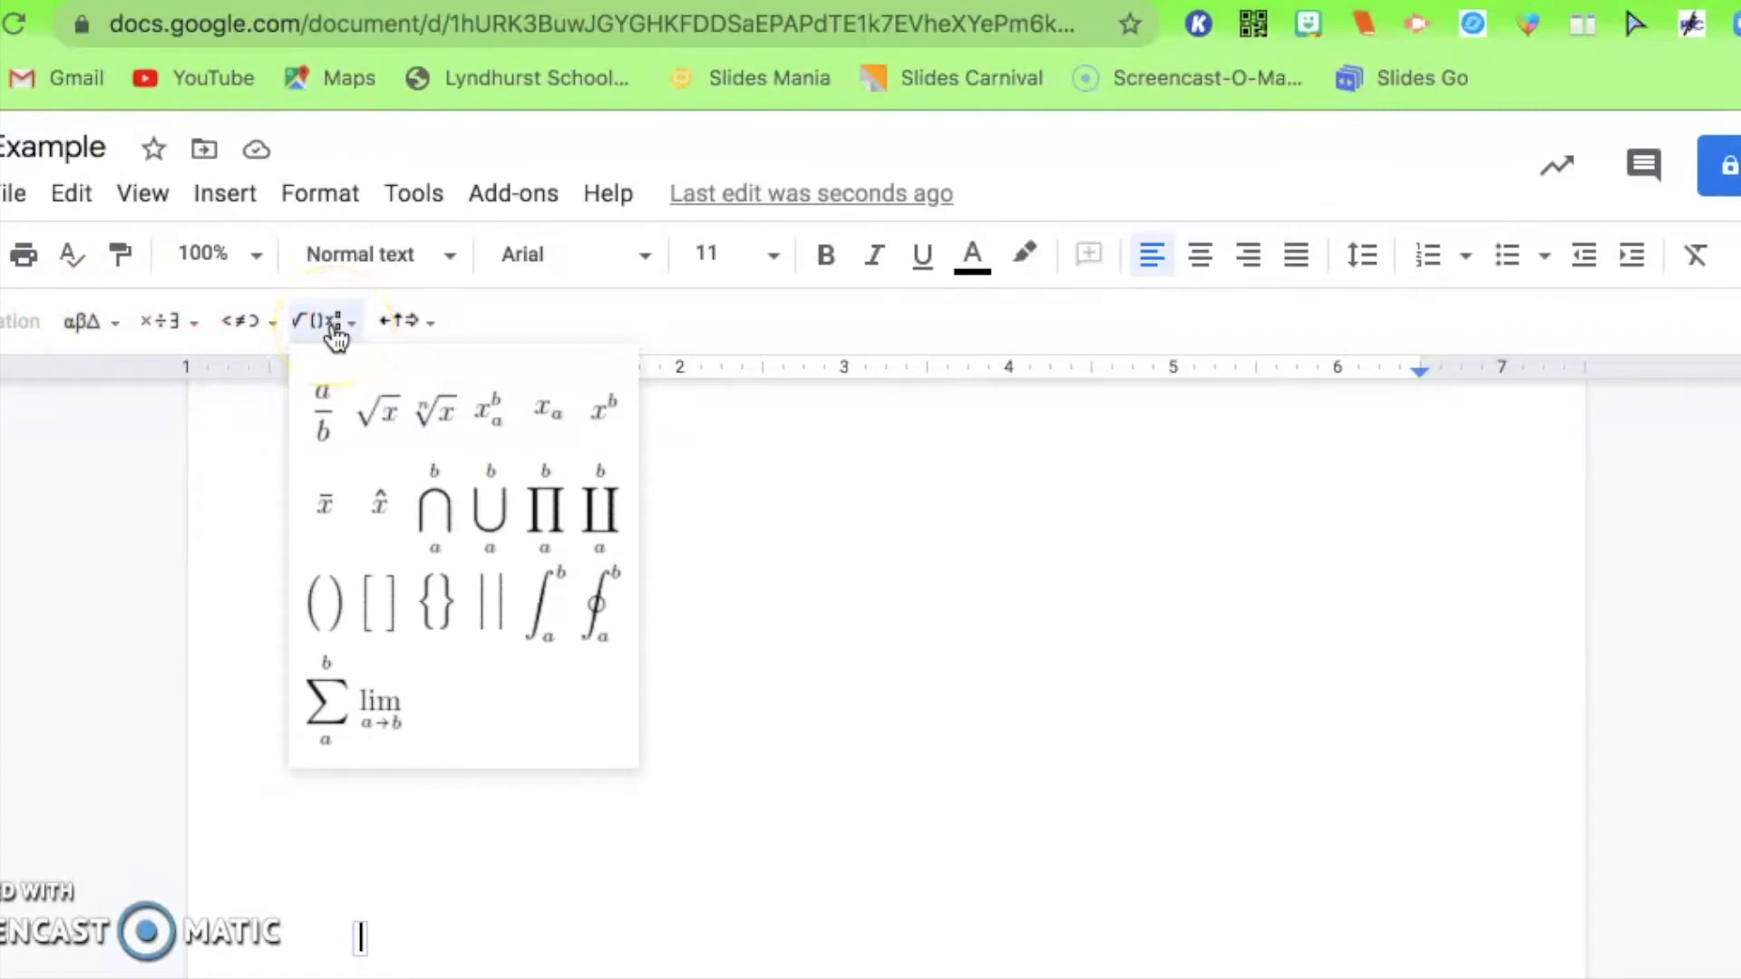
pyautogui.click(313, 434)
pyautogui.write('4/5')
pyautogui.doubleClick(573, 759)
# Set the font size of the 4/5 fraction to 20.
pyautogui.scroll(-2, 573, 759)
pyautogui.click(458, 721)
pyautogui.moveTo(458, 720); pyautogui.dragTo(260, 722)
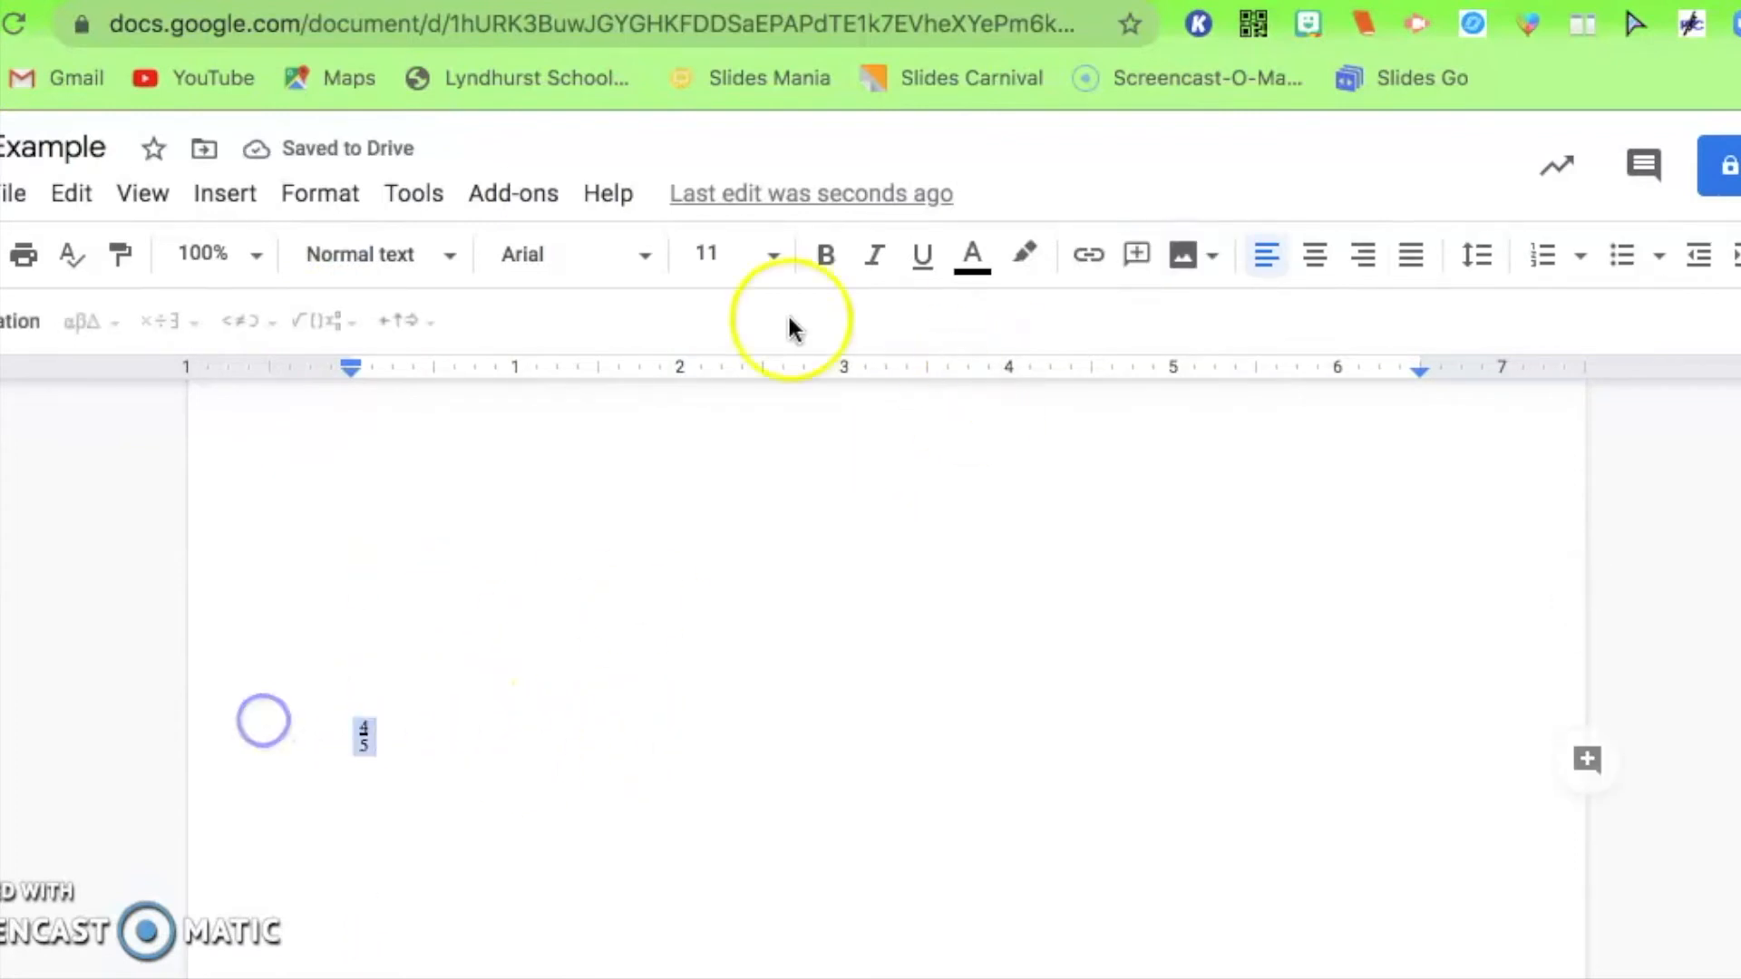
pyautogui.click(713, 257)
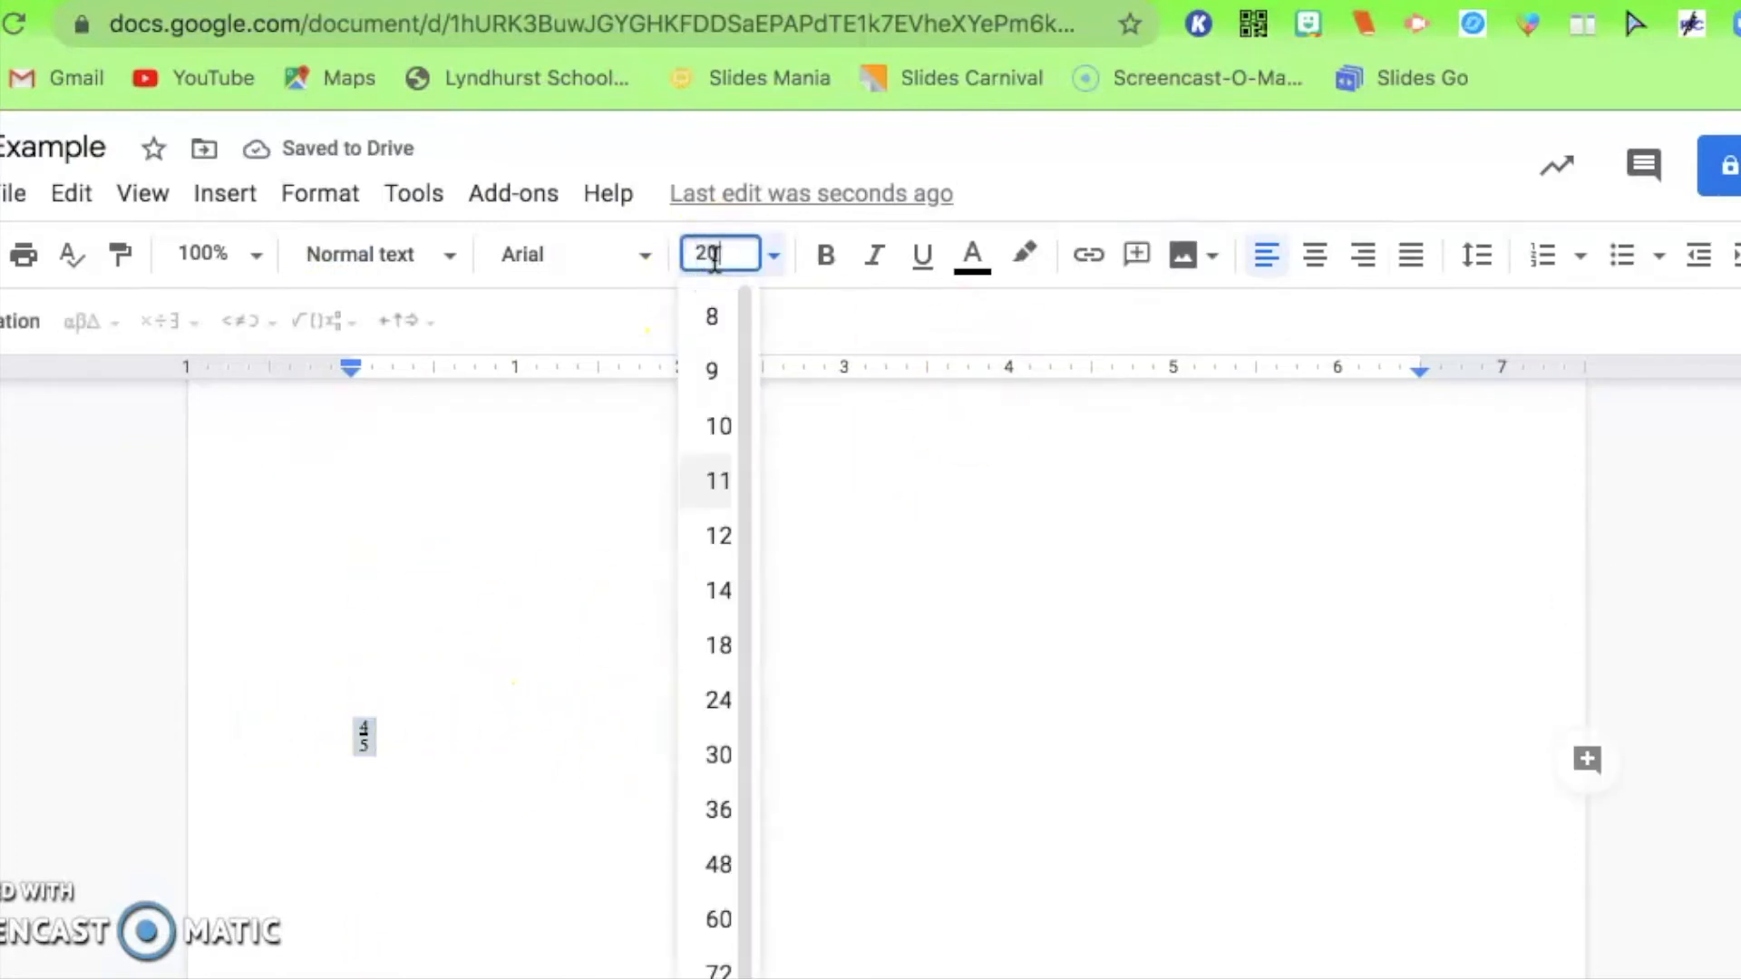
pyautogui.write('20')
pyautogui.press('Return')
pyautogui.click(721, 518)
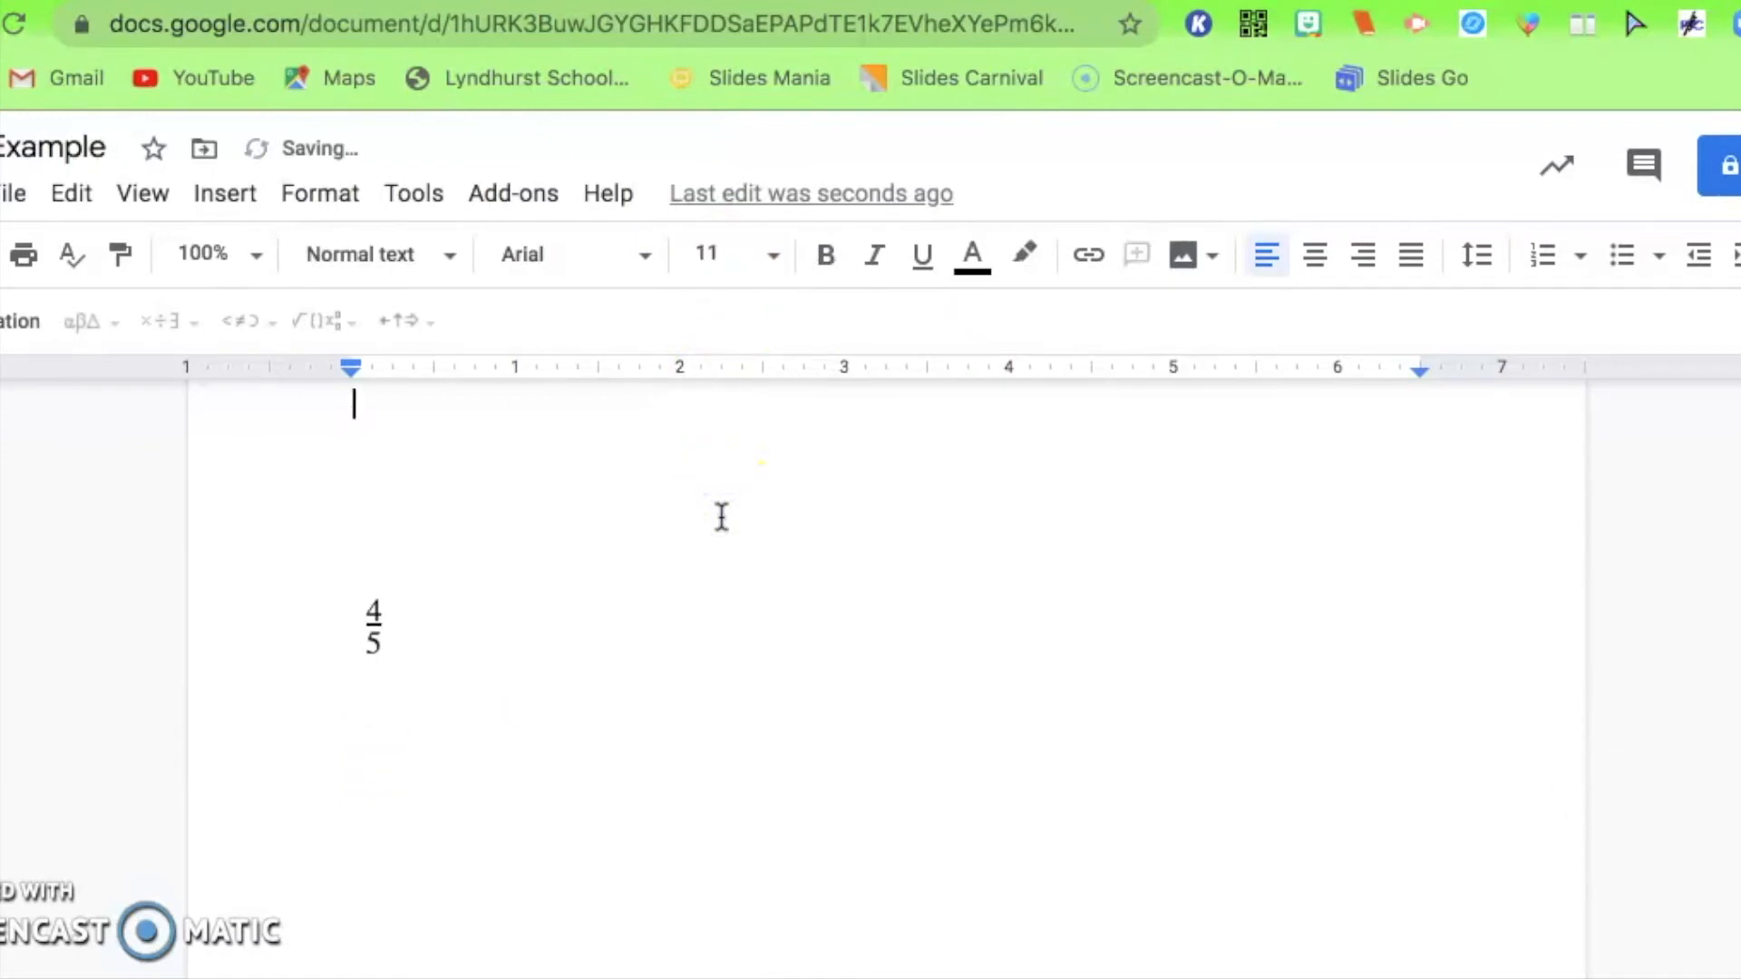
pyautogui.doubleClick(511, 642)
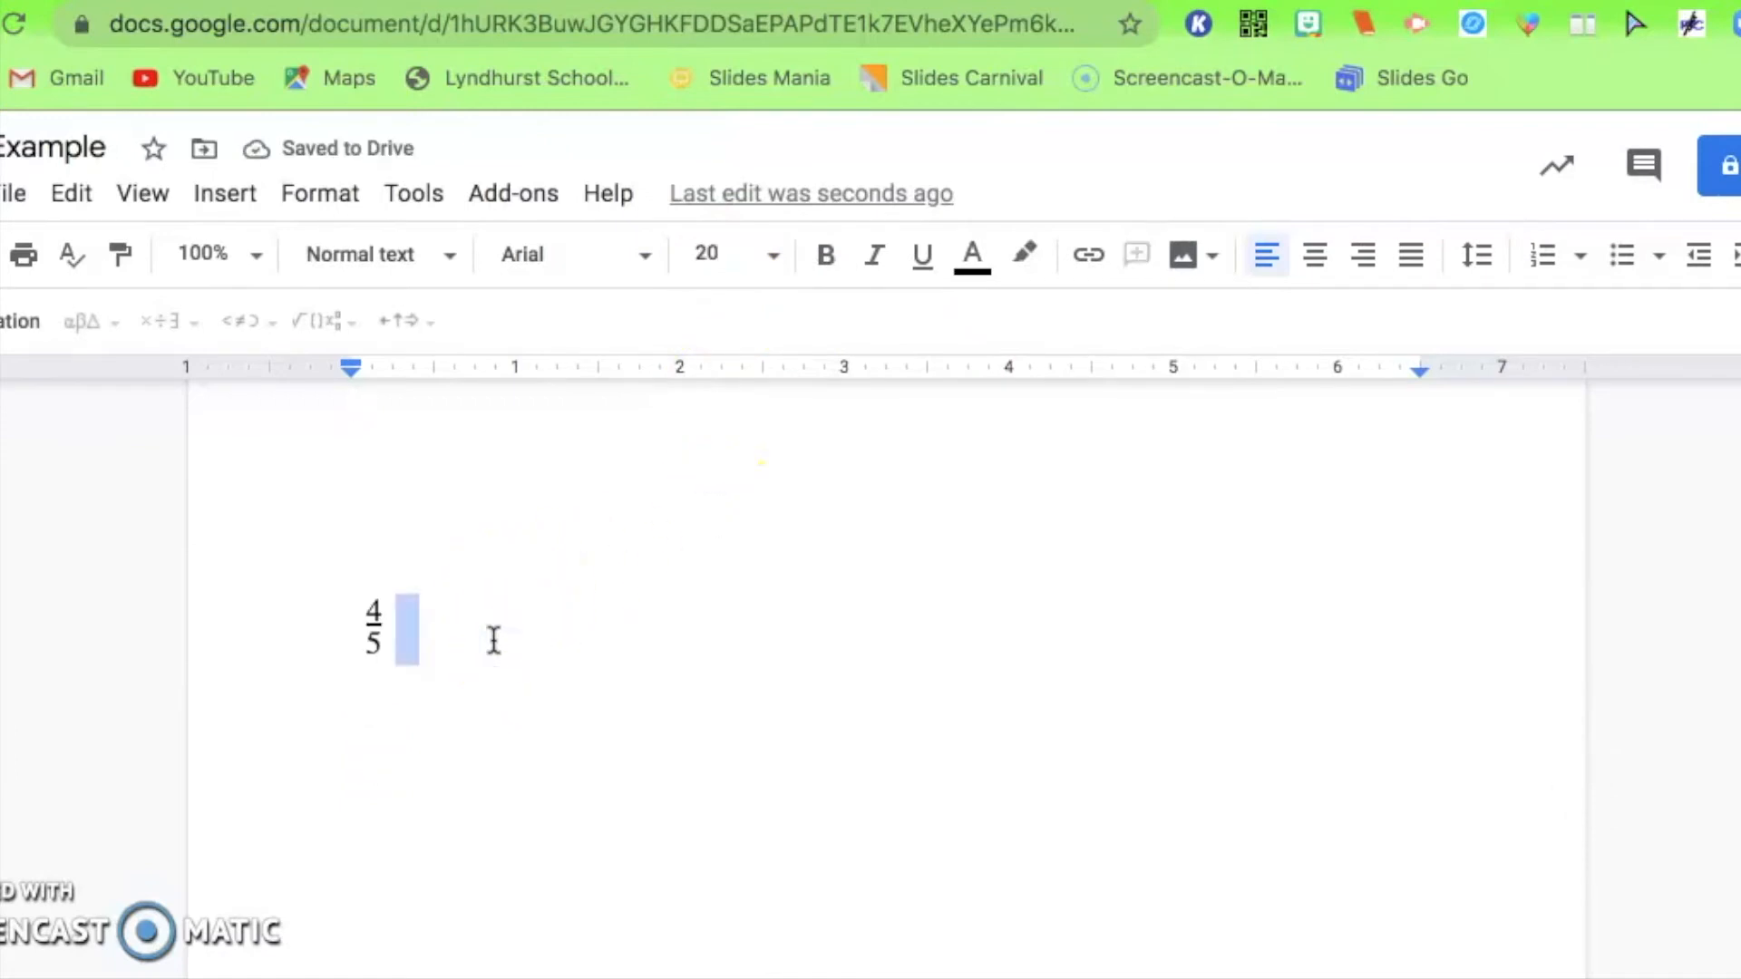
pyautogui.click(494, 614)
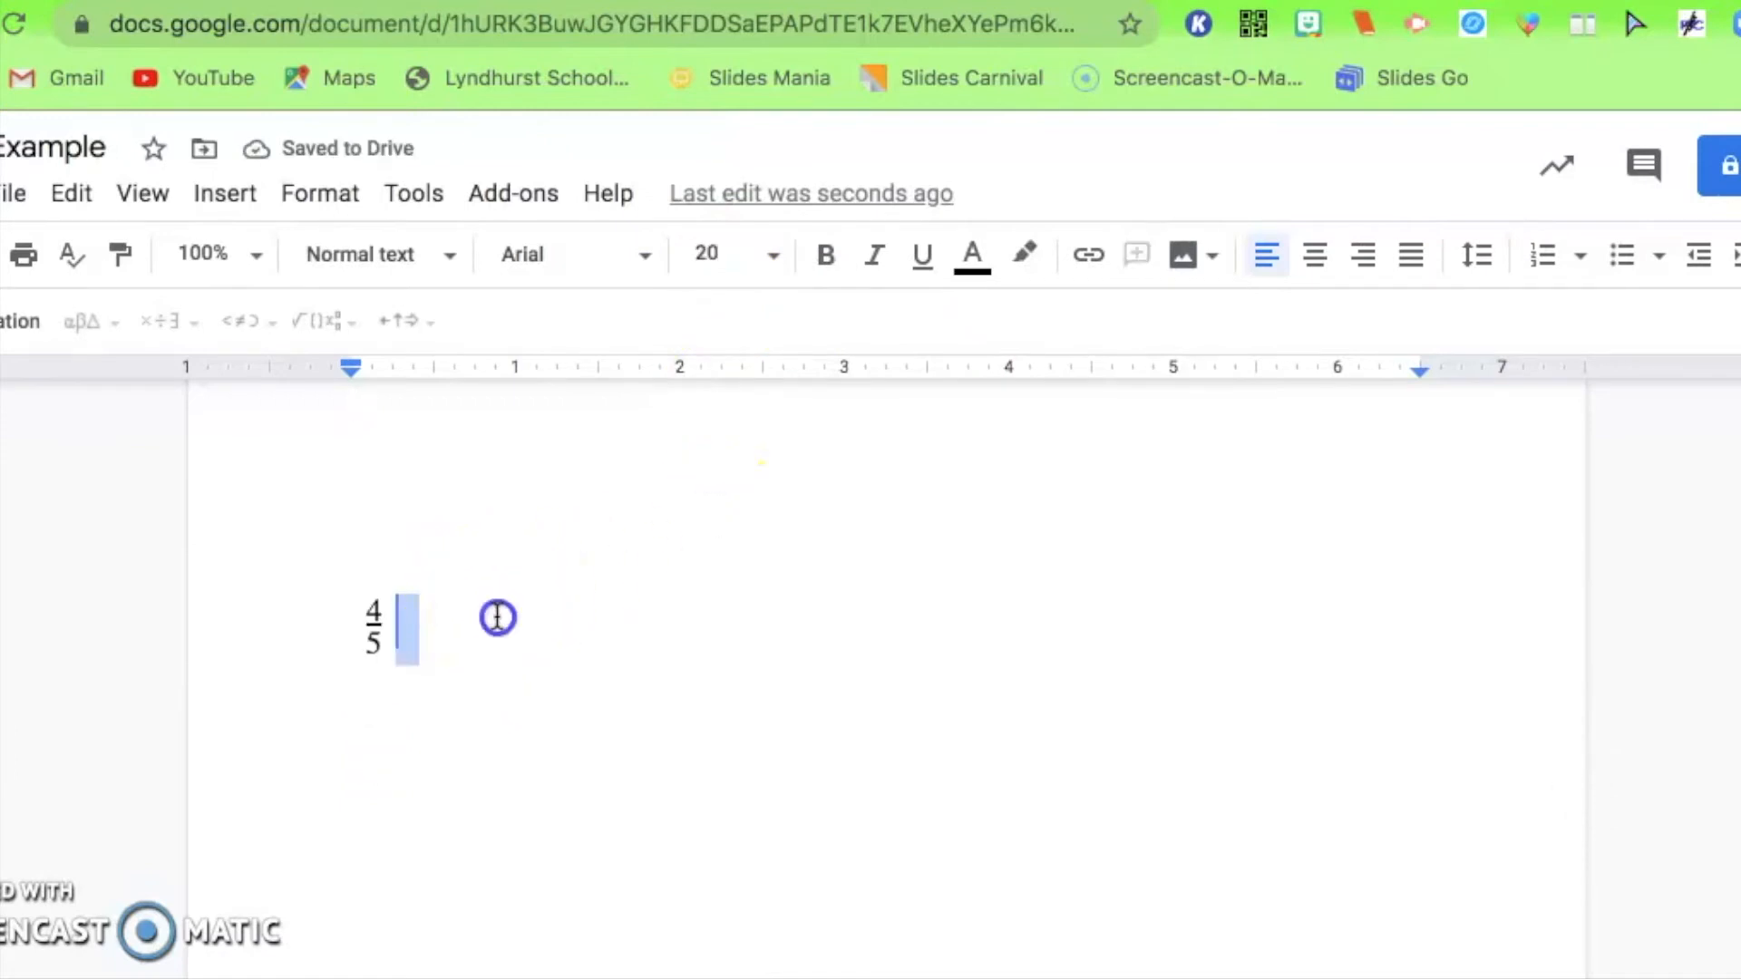
# Review the options for inserting page numbers, headers, footers, links and a table of contents, and for formatting paragraph styles and alignment.
pyautogui.click(241, 194)
pyautogui.scroll(-2, 284, 622)
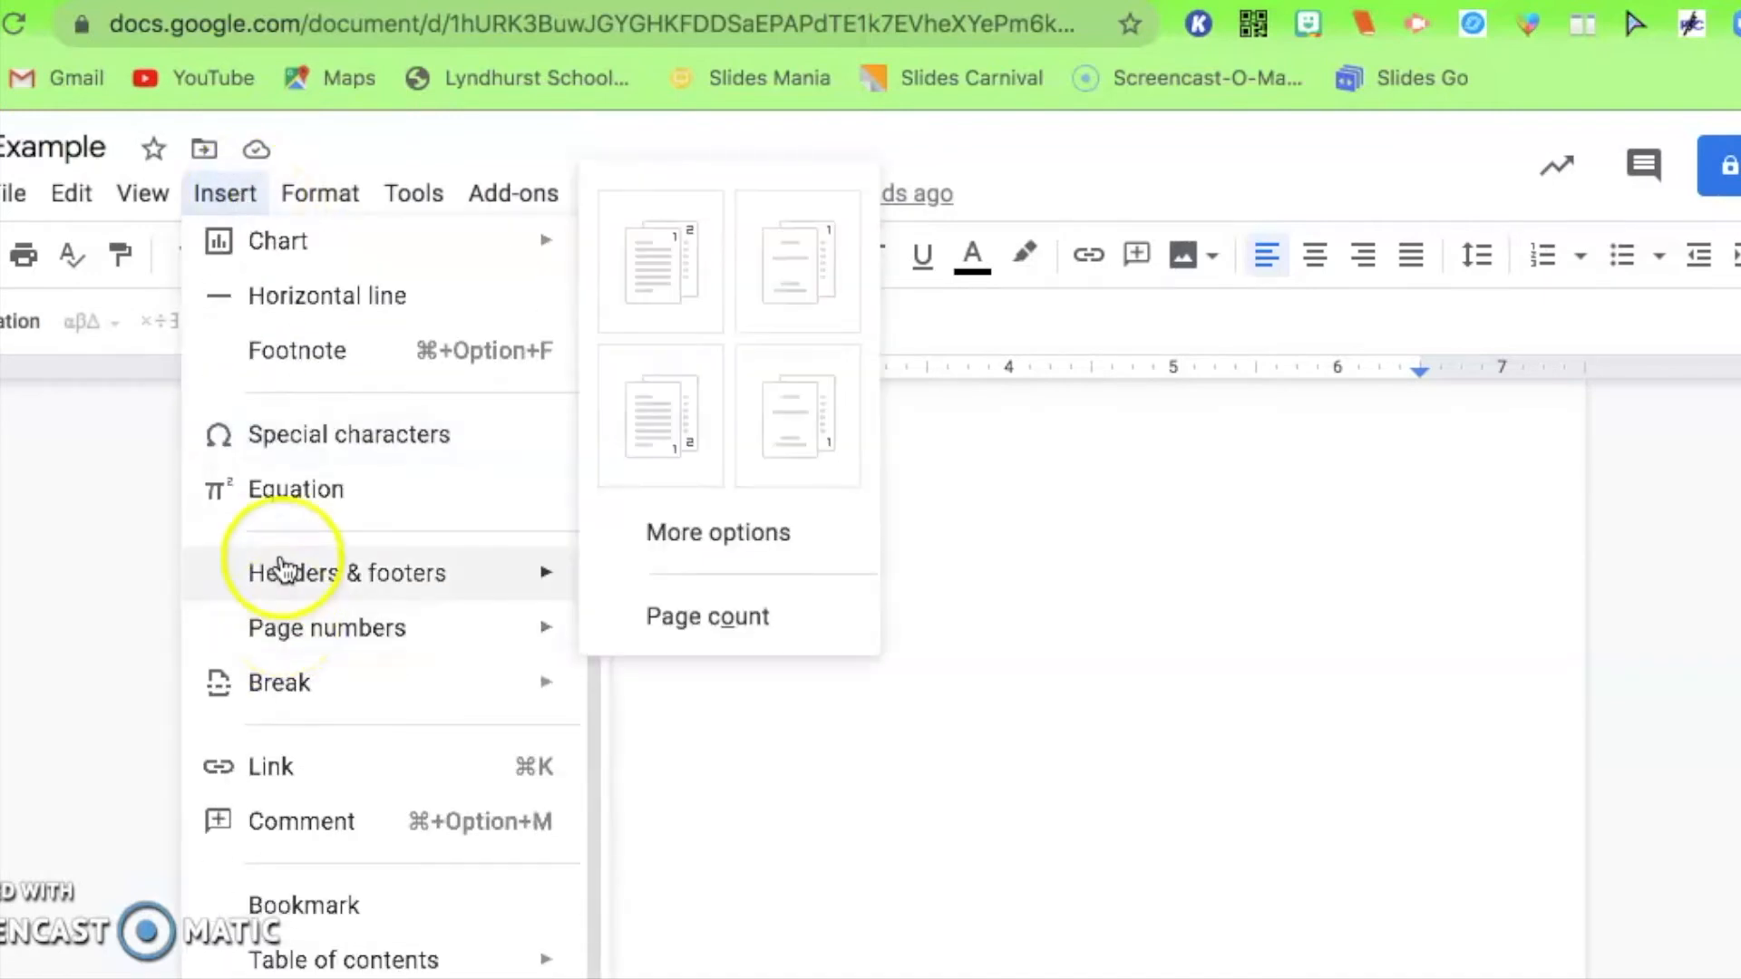
pyautogui.moveTo(302, 580)
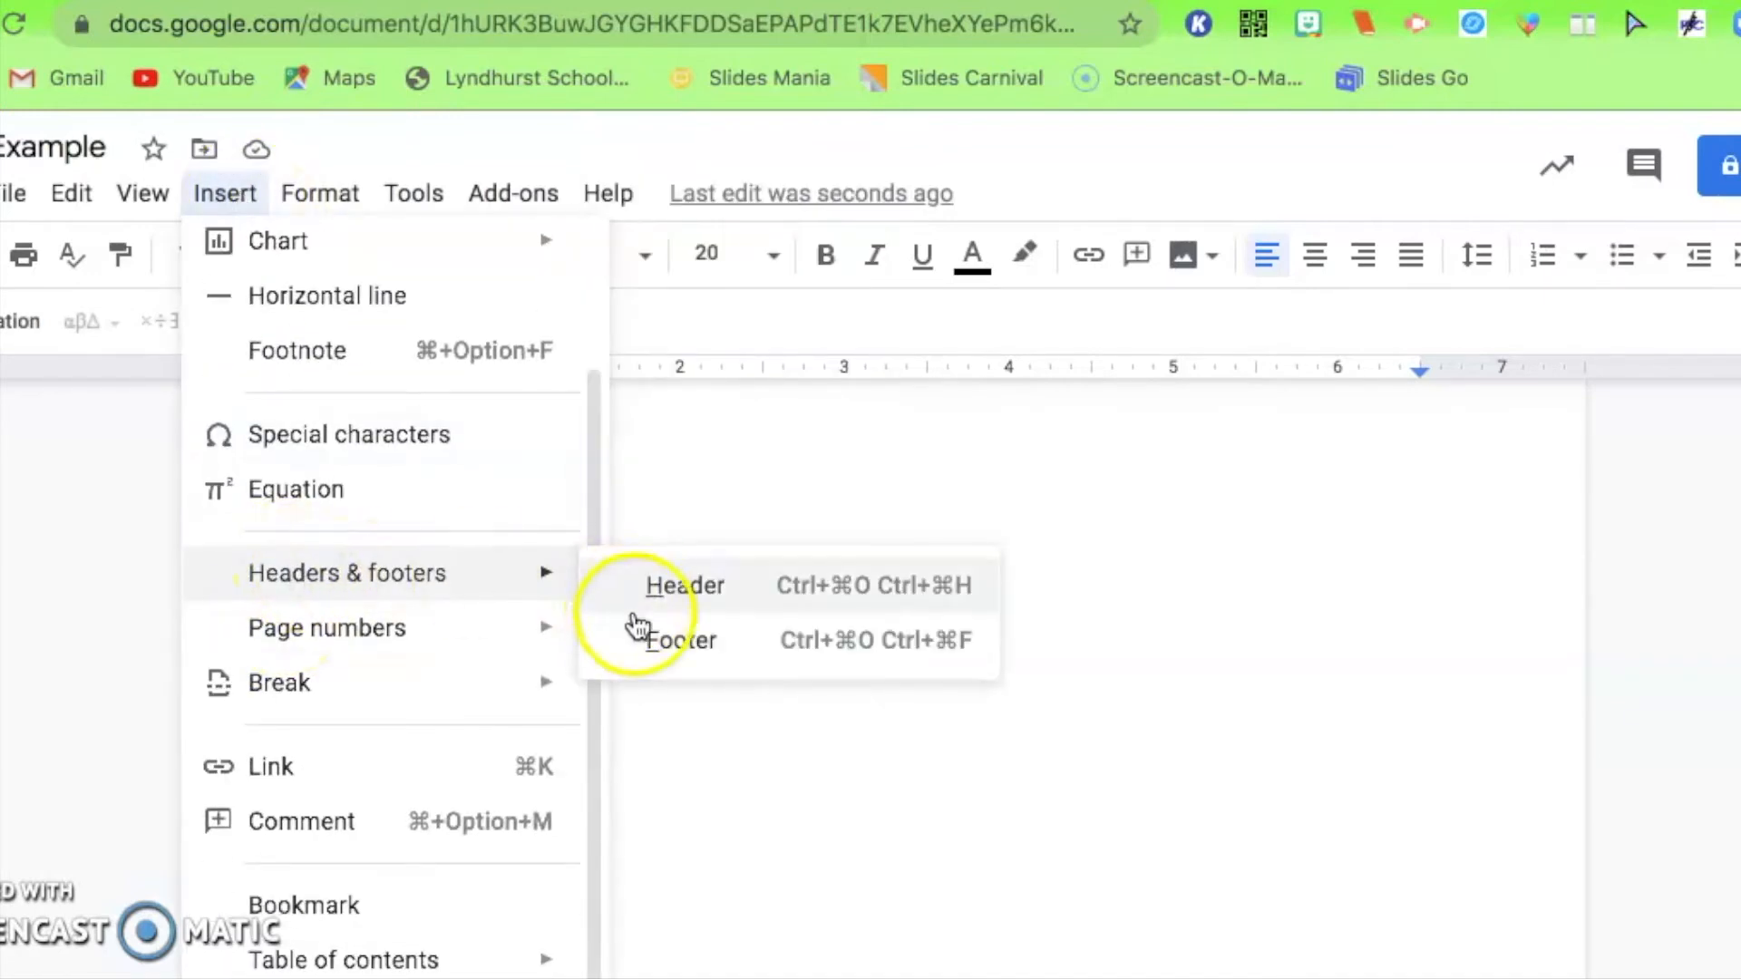
pyautogui.moveTo(450, 646)
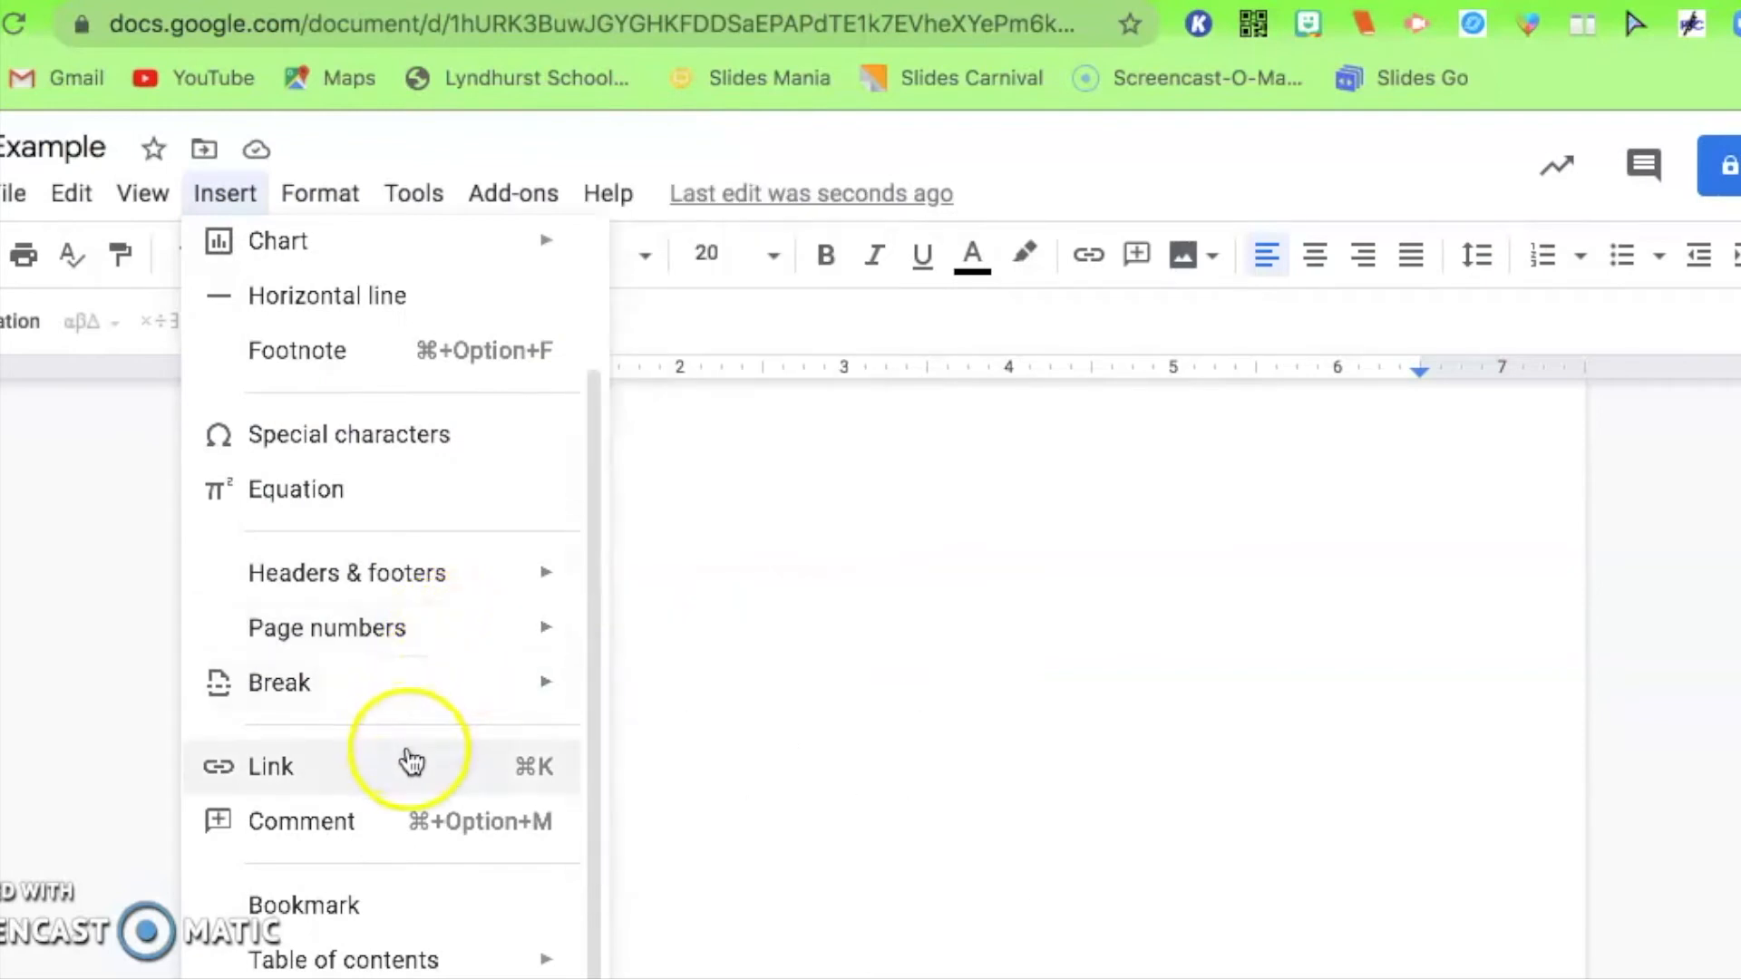
pyautogui.moveTo(420, 951)
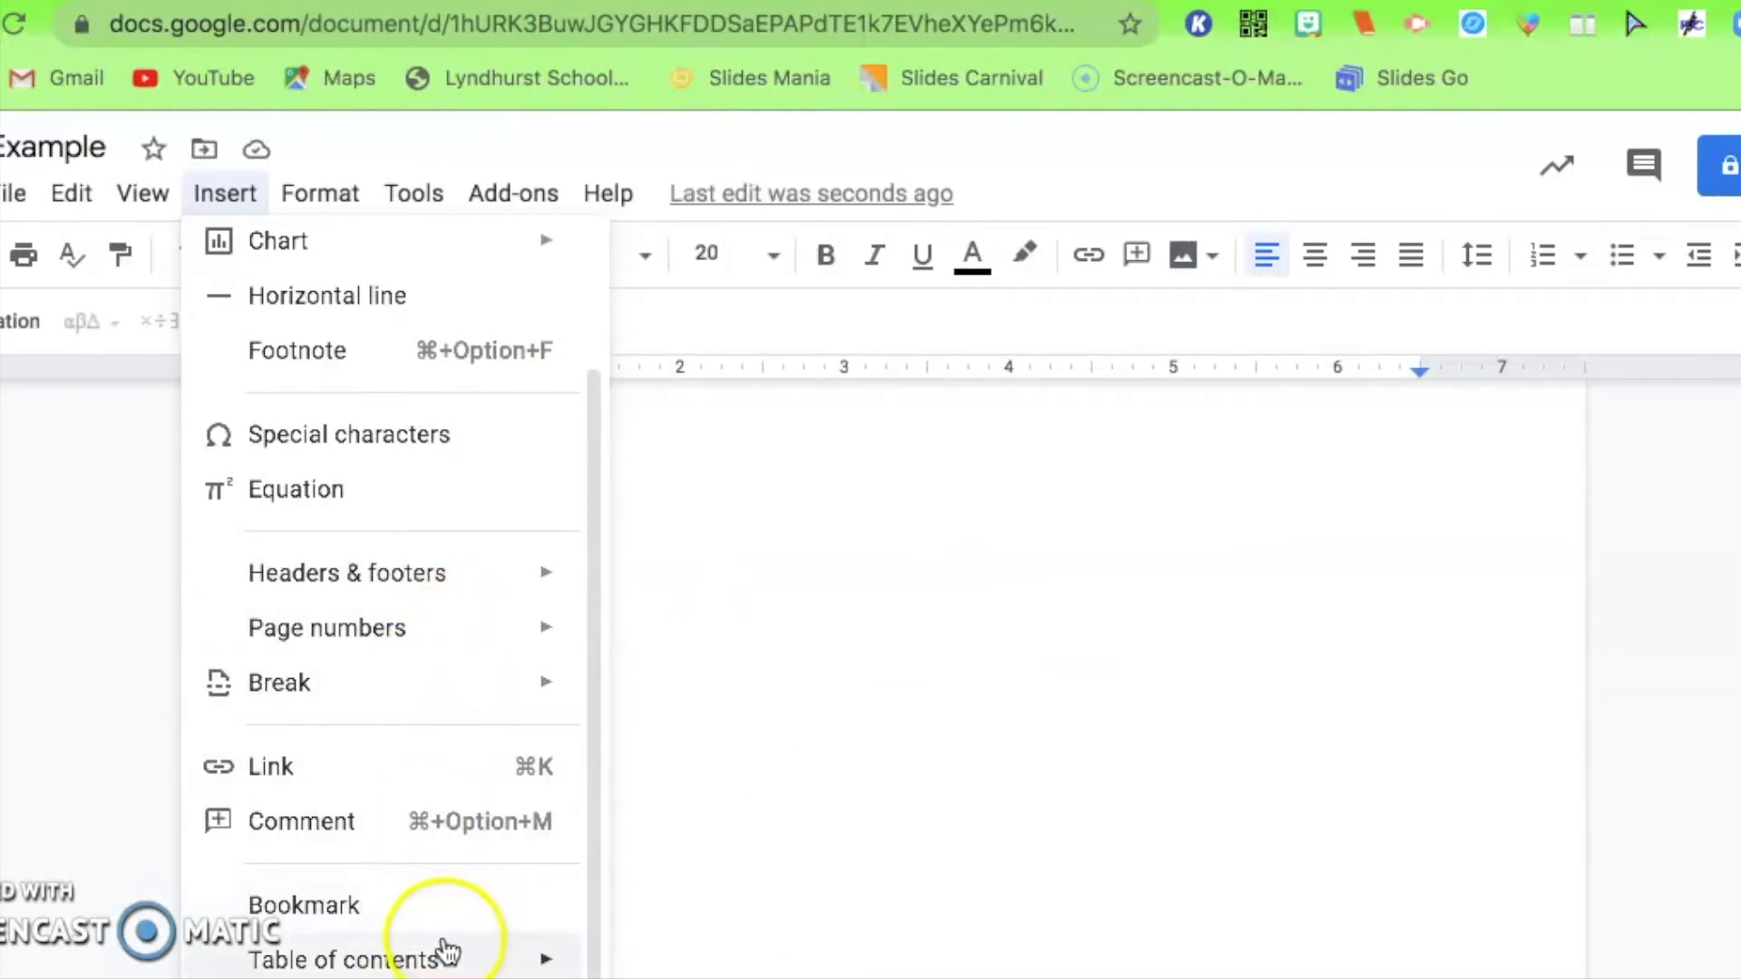
pyautogui.moveTo(322, 191)
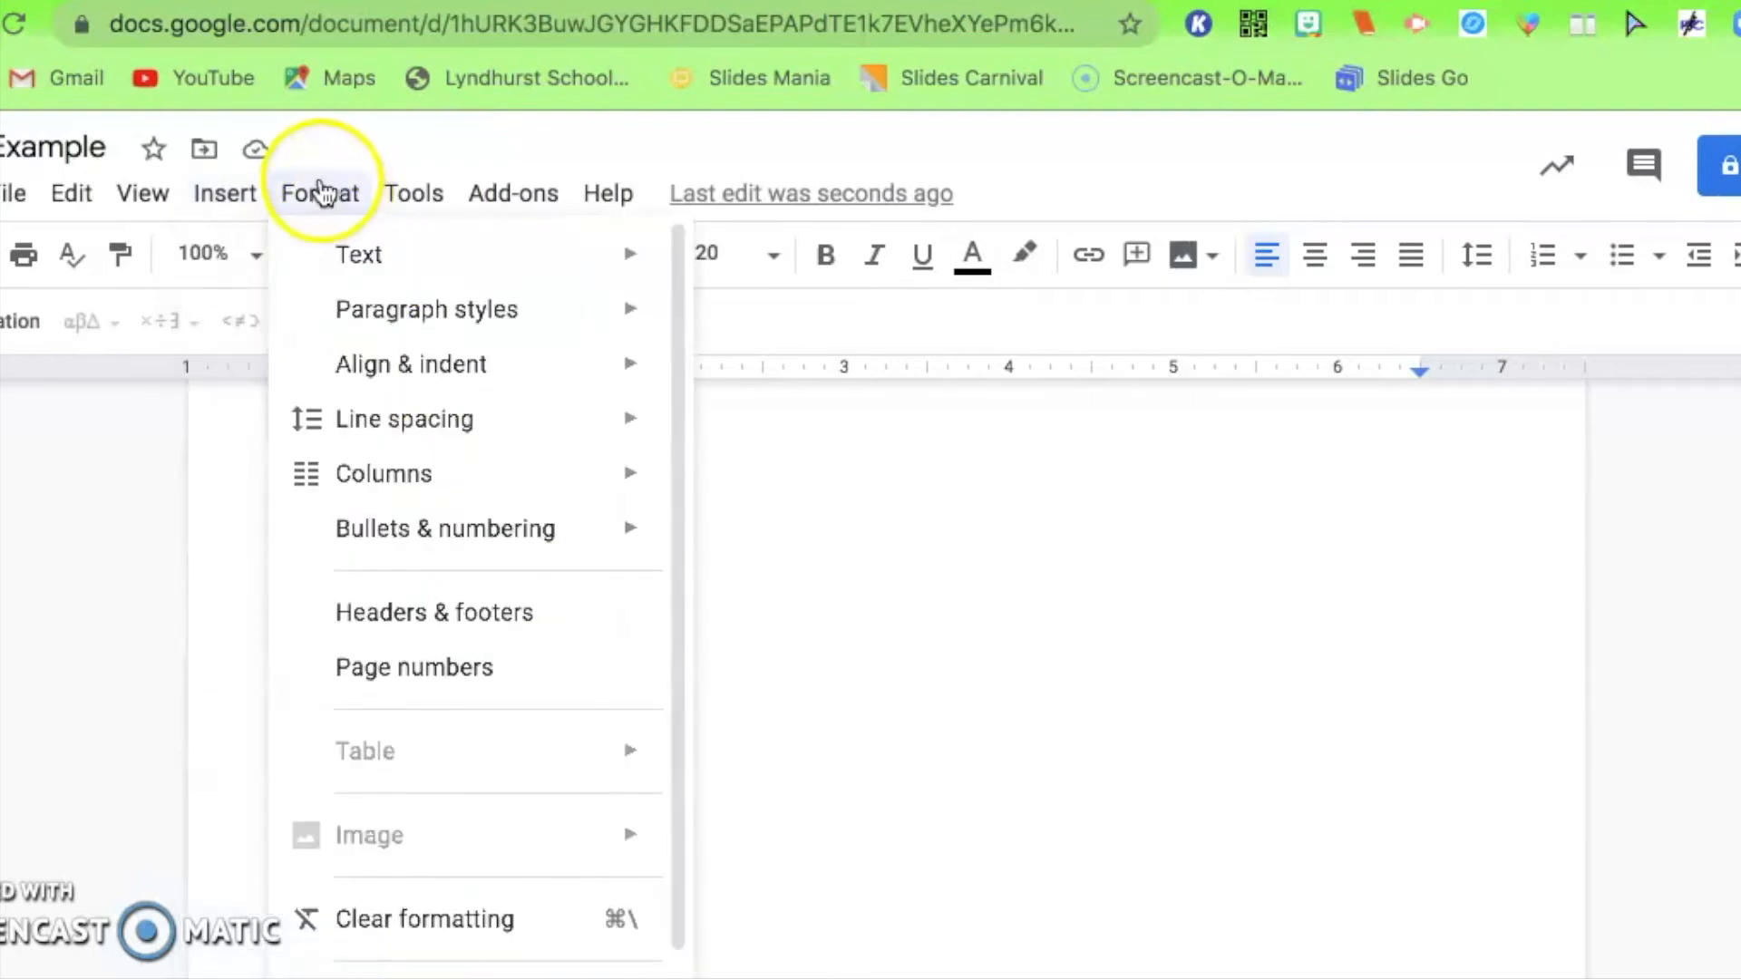
pyautogui.moveTo(356, 283)
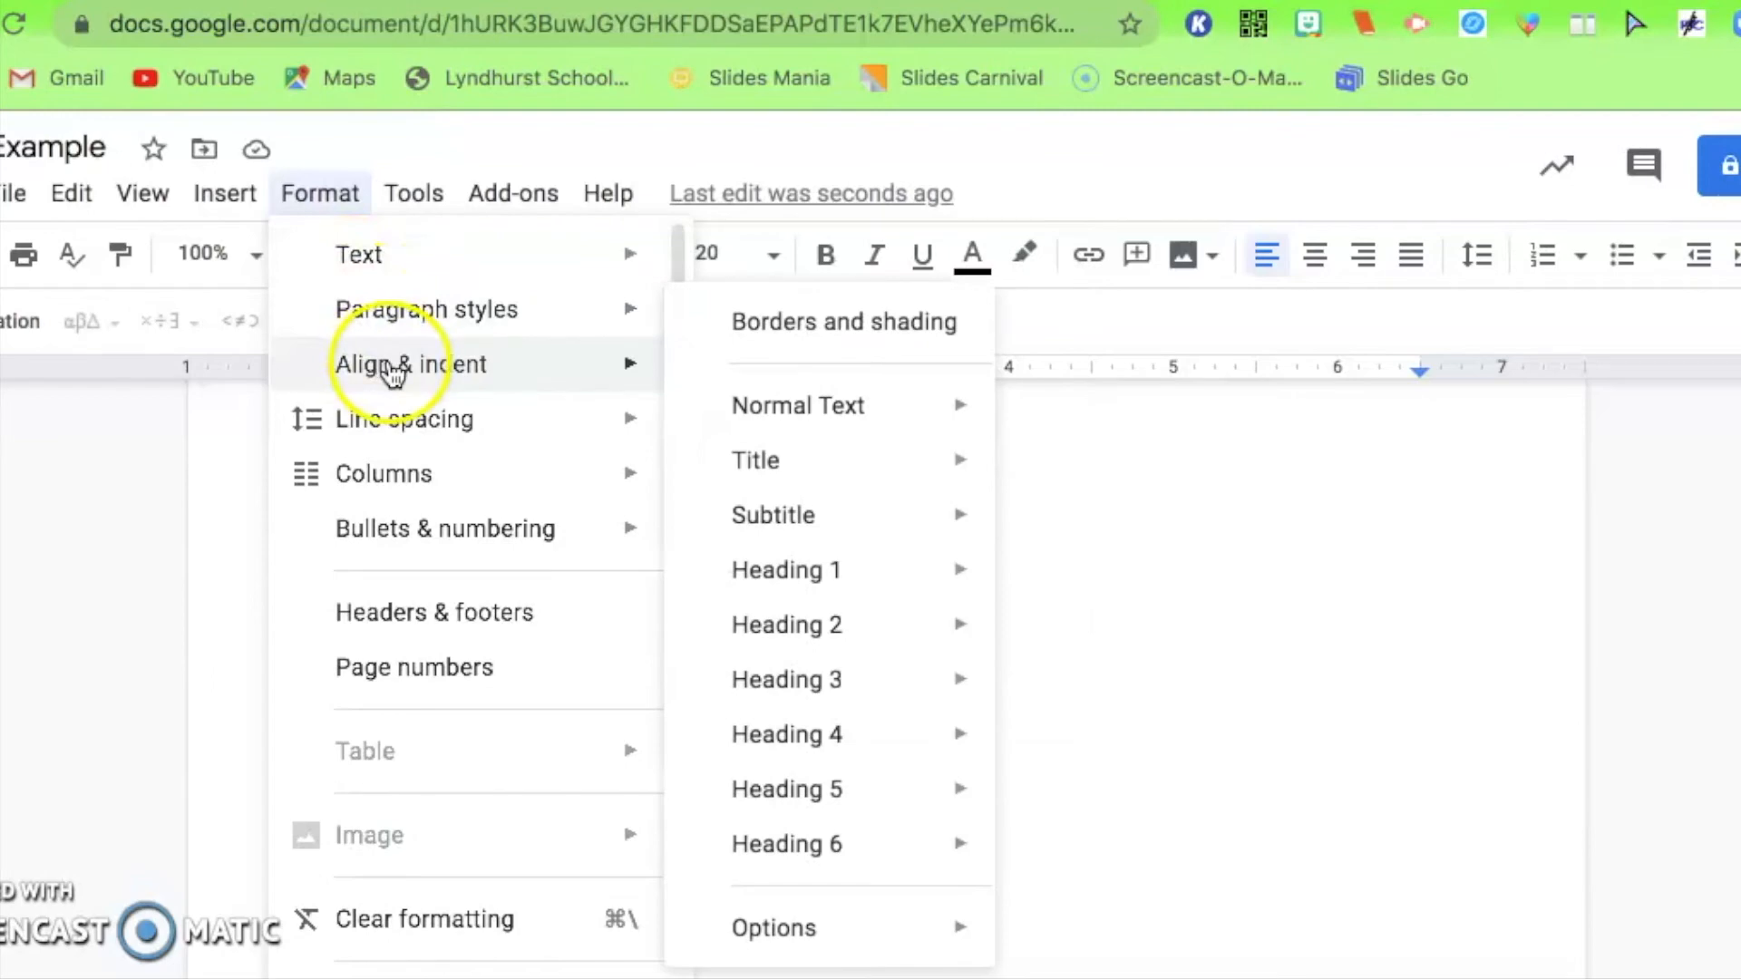
pyautogui.click(1342, 815)
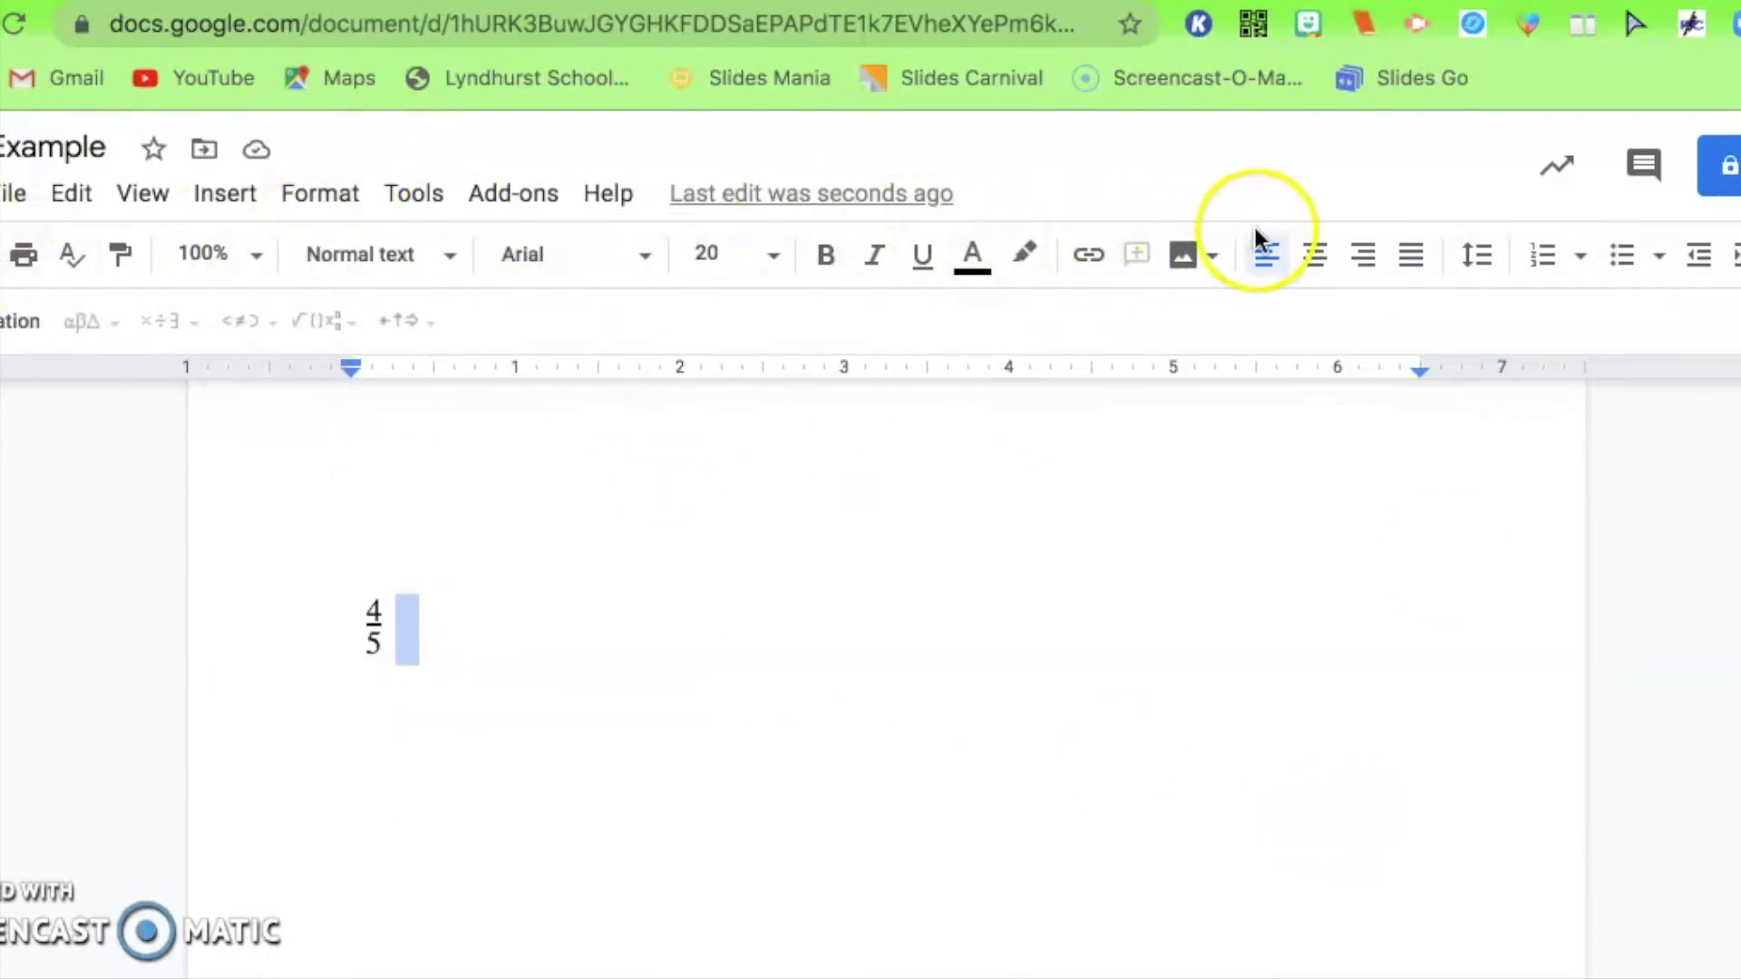
# Review the available document tools, installed add-ons and help resources, and return to the line with the 4/5 fraction.
pyautogui.click(410, 200)
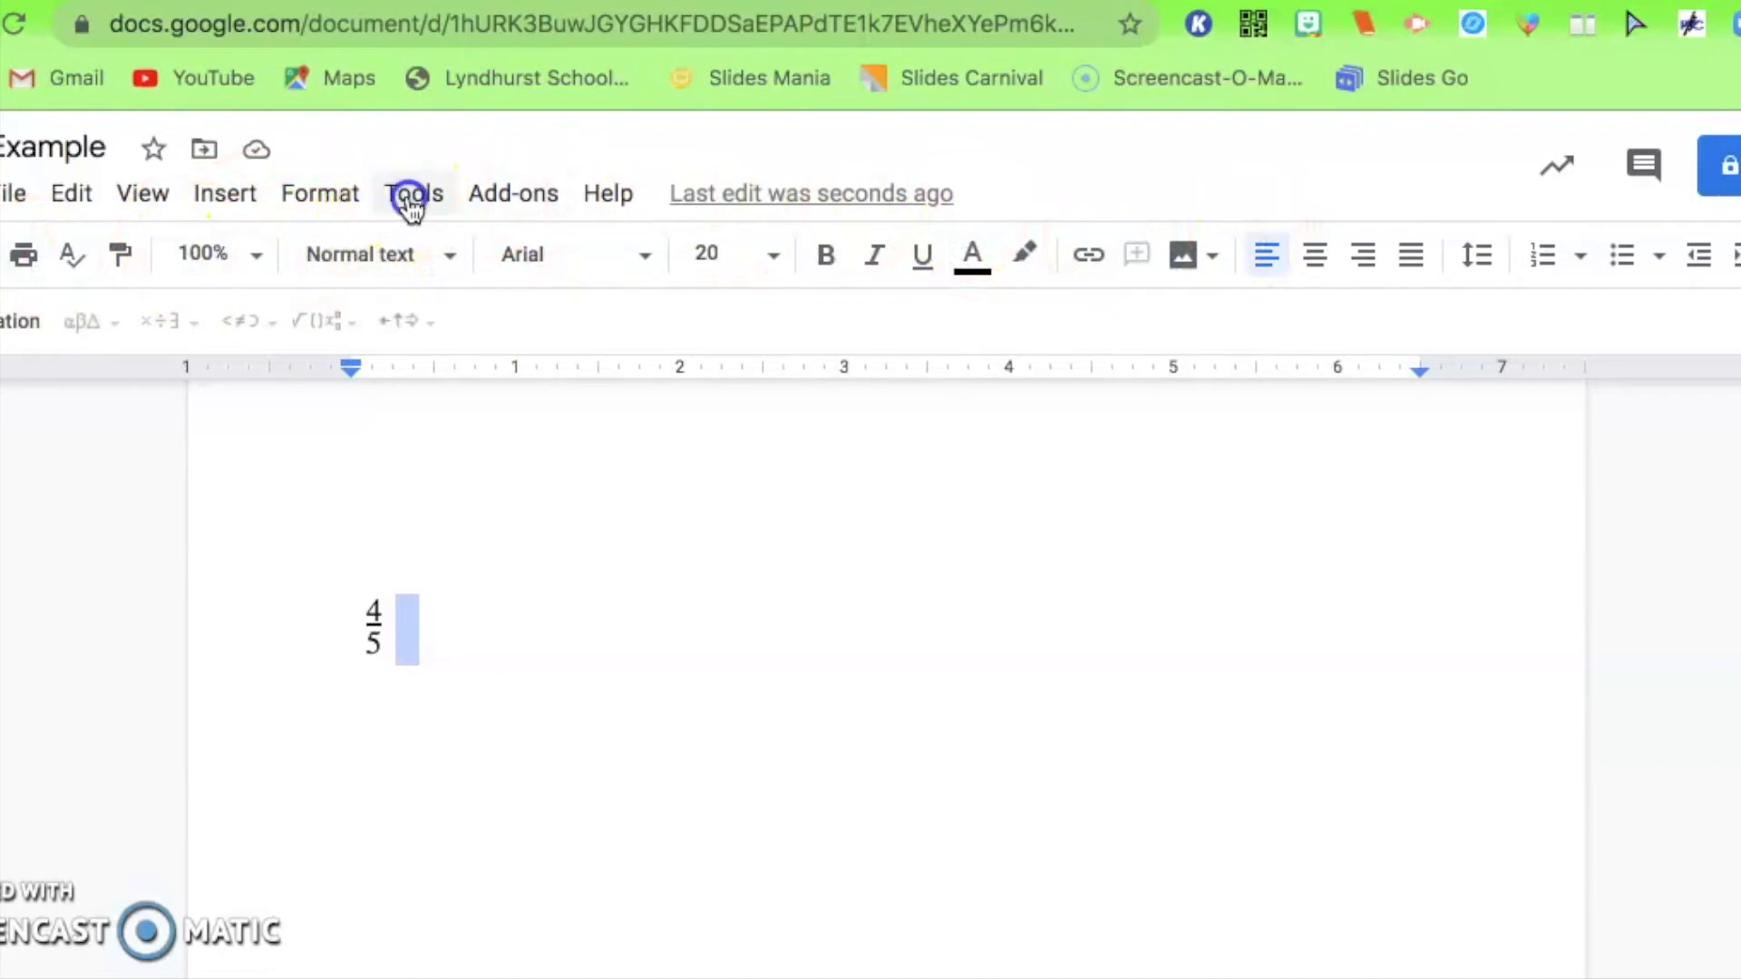
pyautogui.moveTo(453, 260)
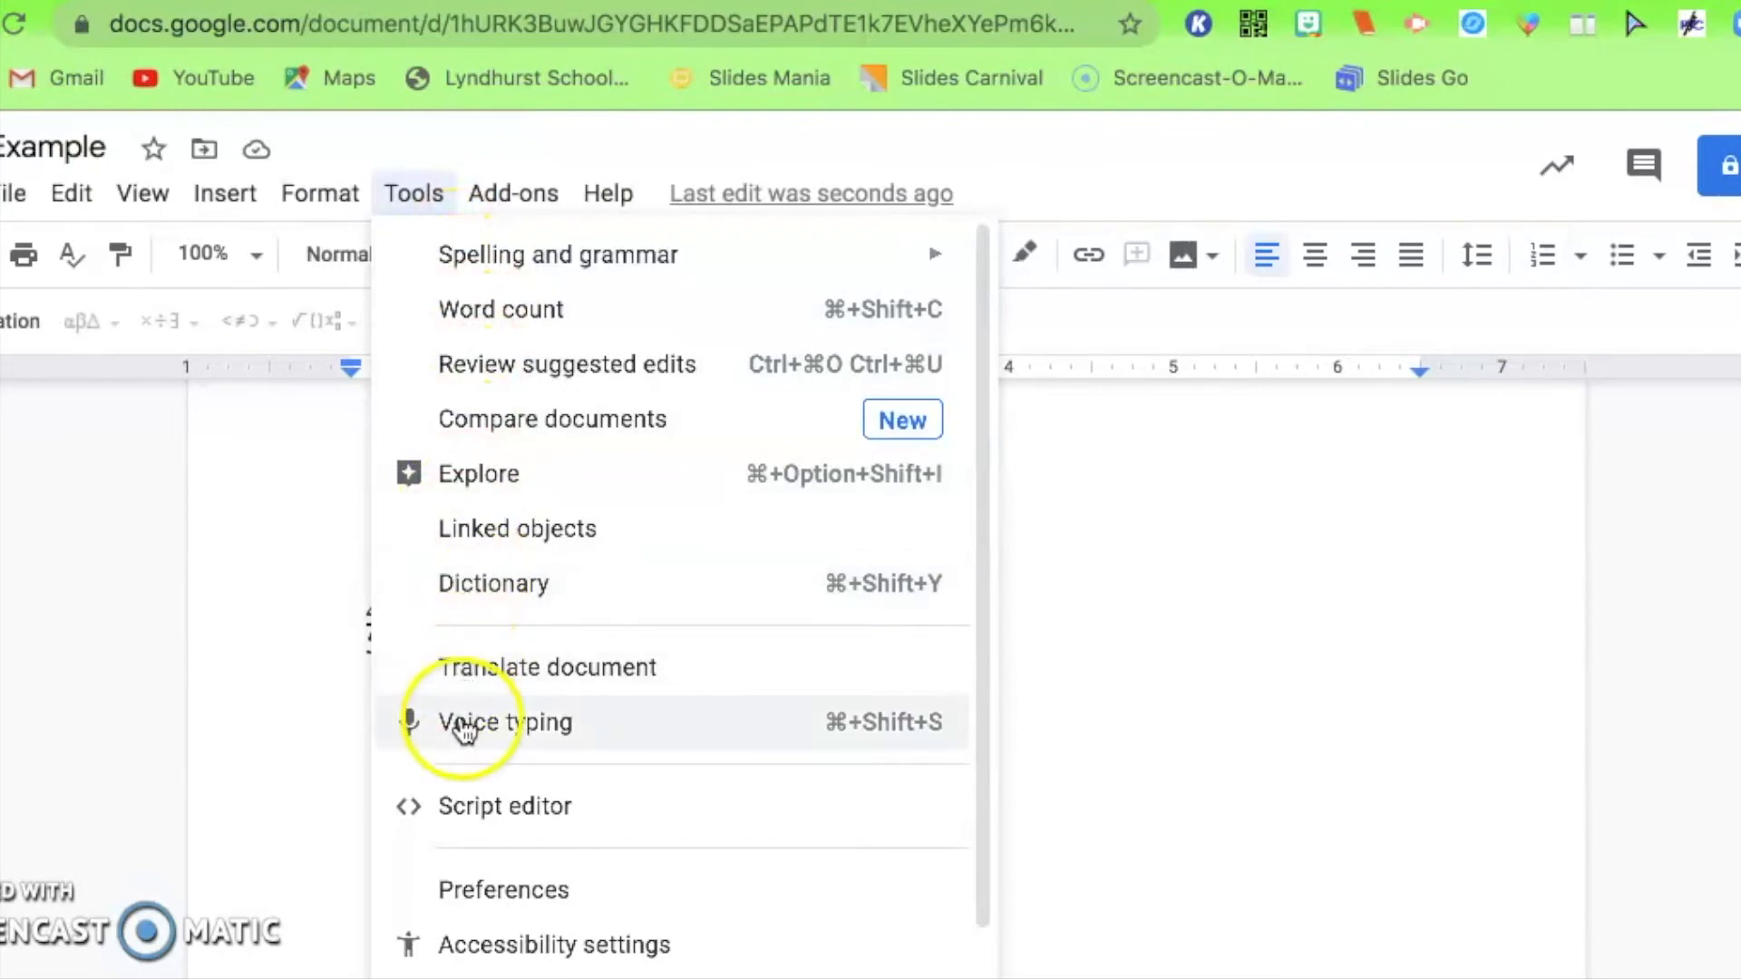
pyautogui.scroll(-1, 462, 730)
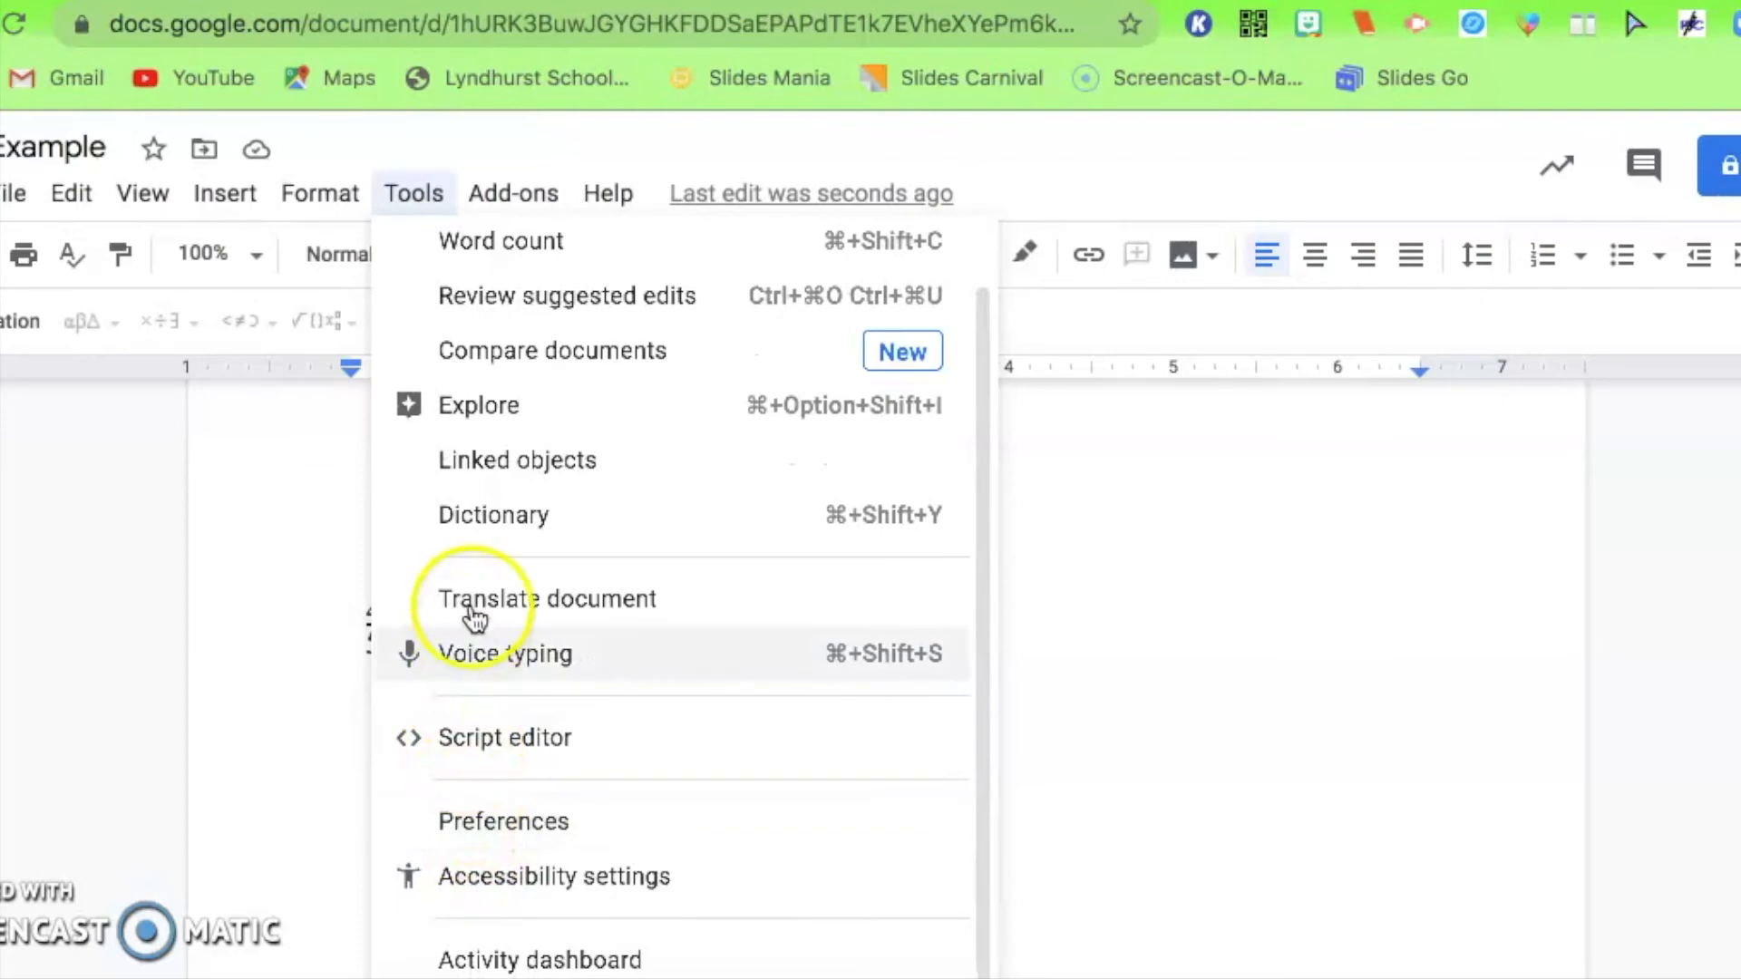
pyautogui.click(512, 199)
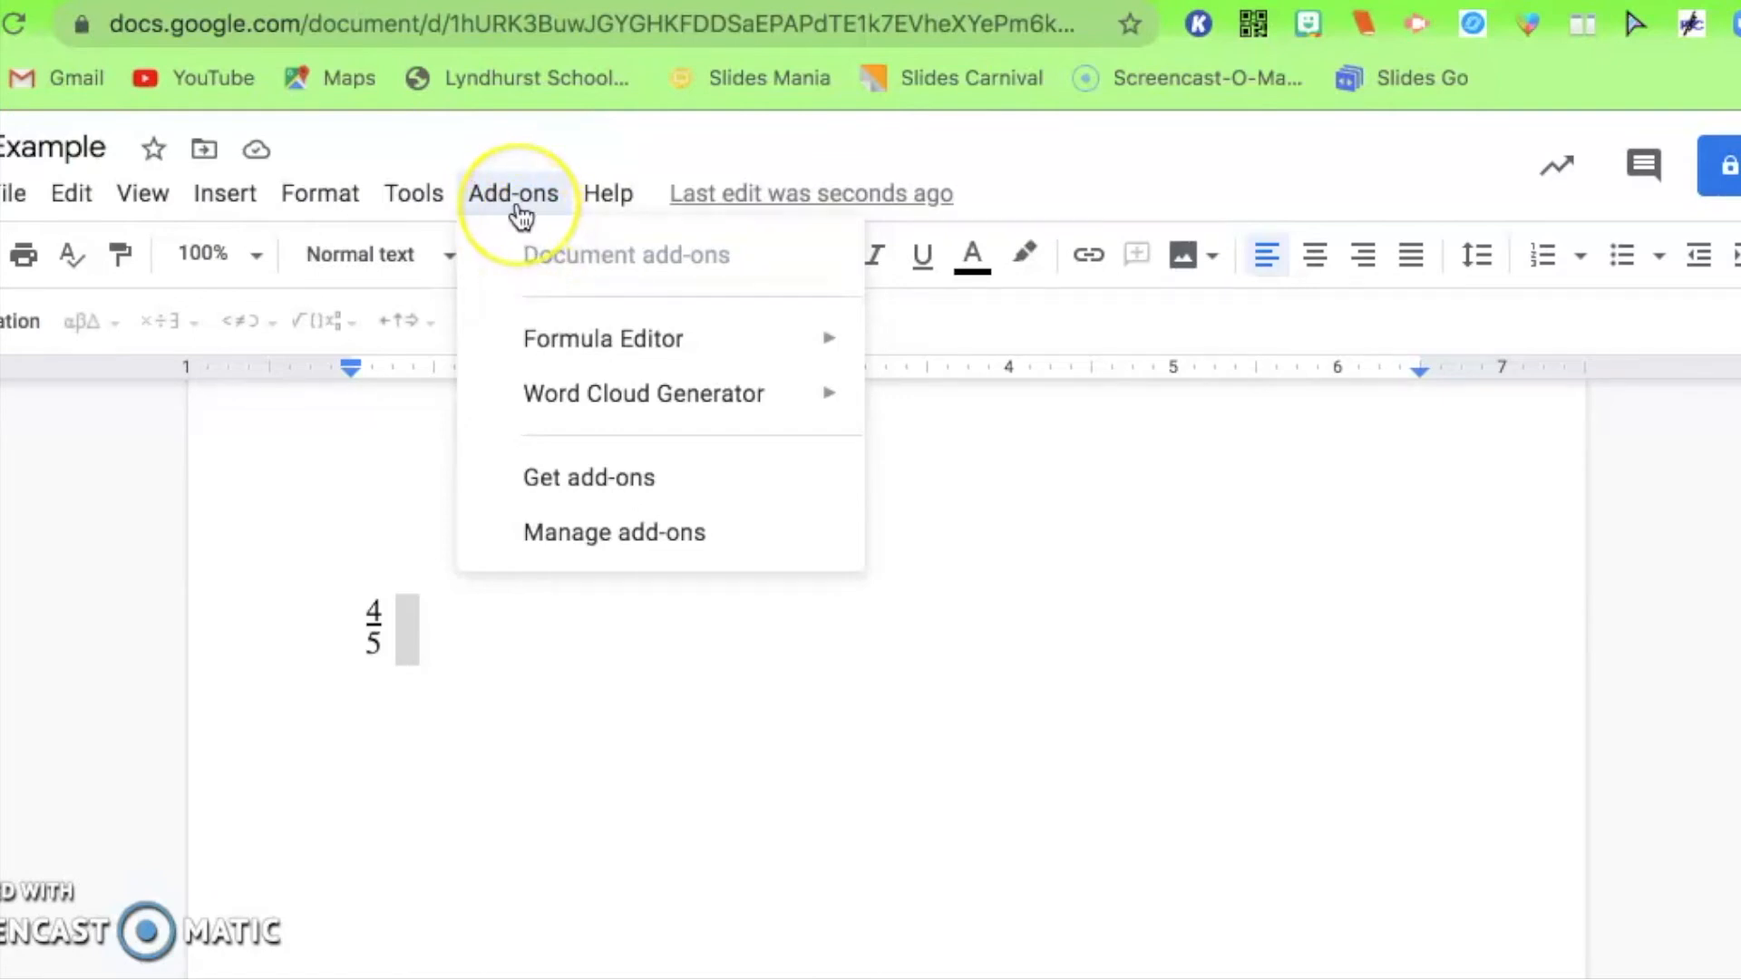
pyautogui.click(626, 195)
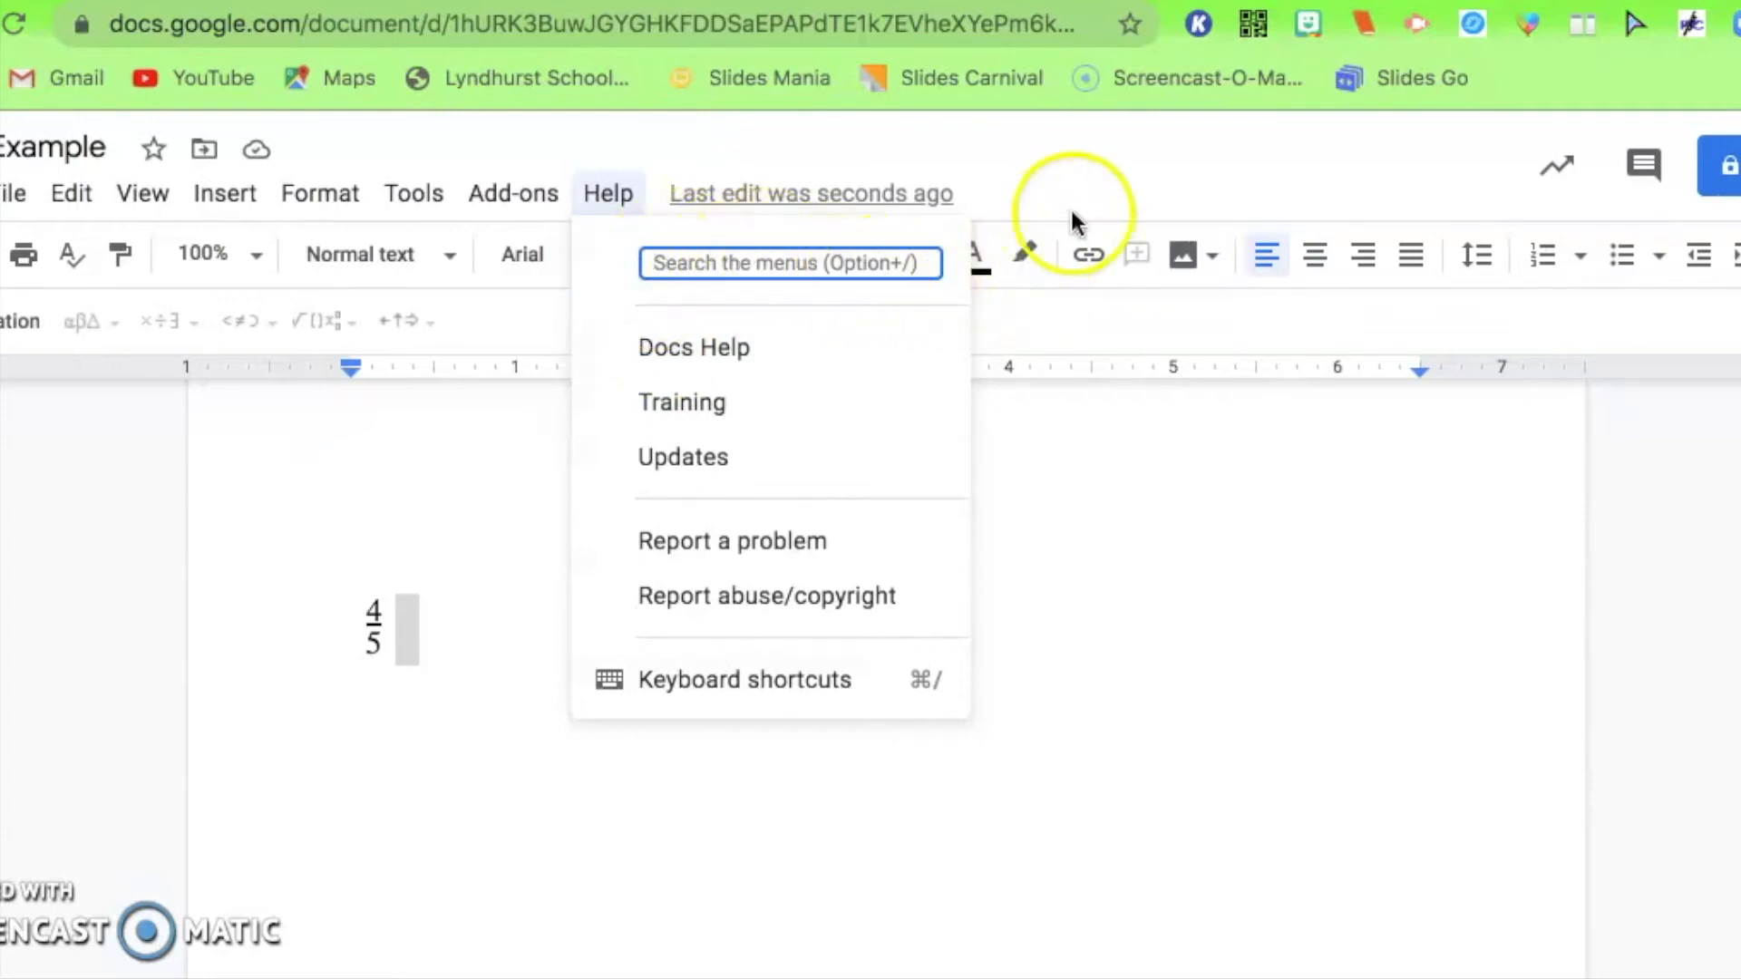
pyautogui.click(1129, 168)
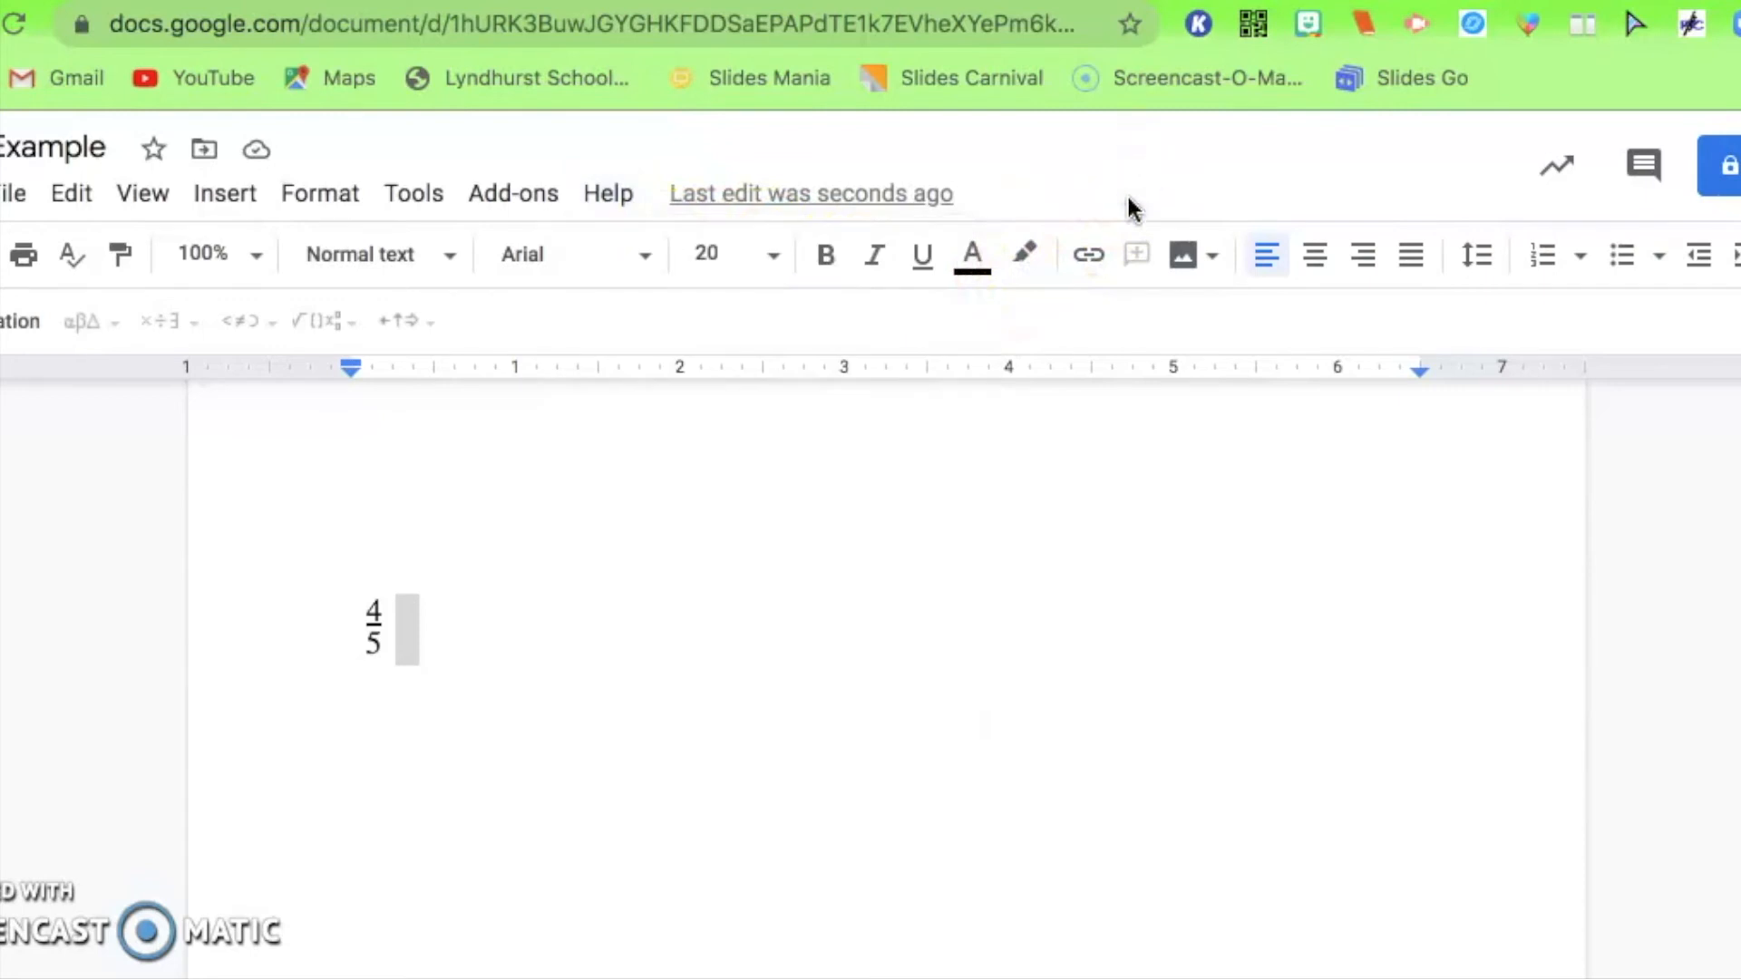
pyautogui.click(813, 610)
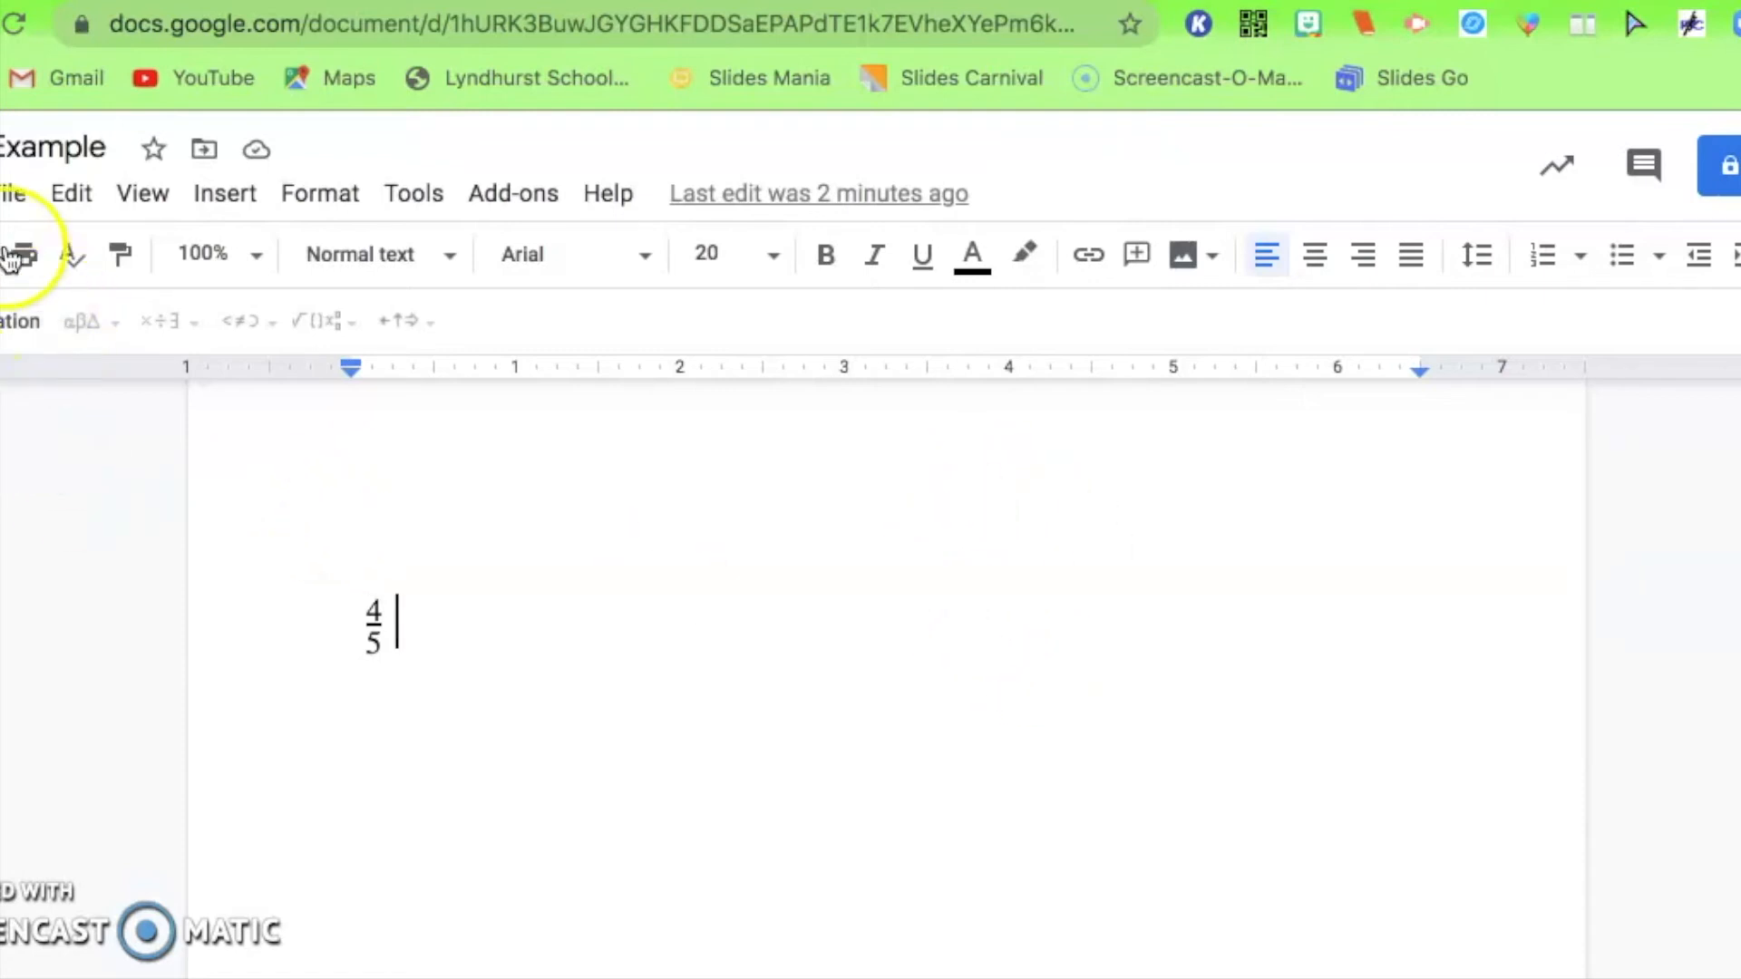
# Examine the file formats offered for downloading the document.
pyautogui.click(11, 193)
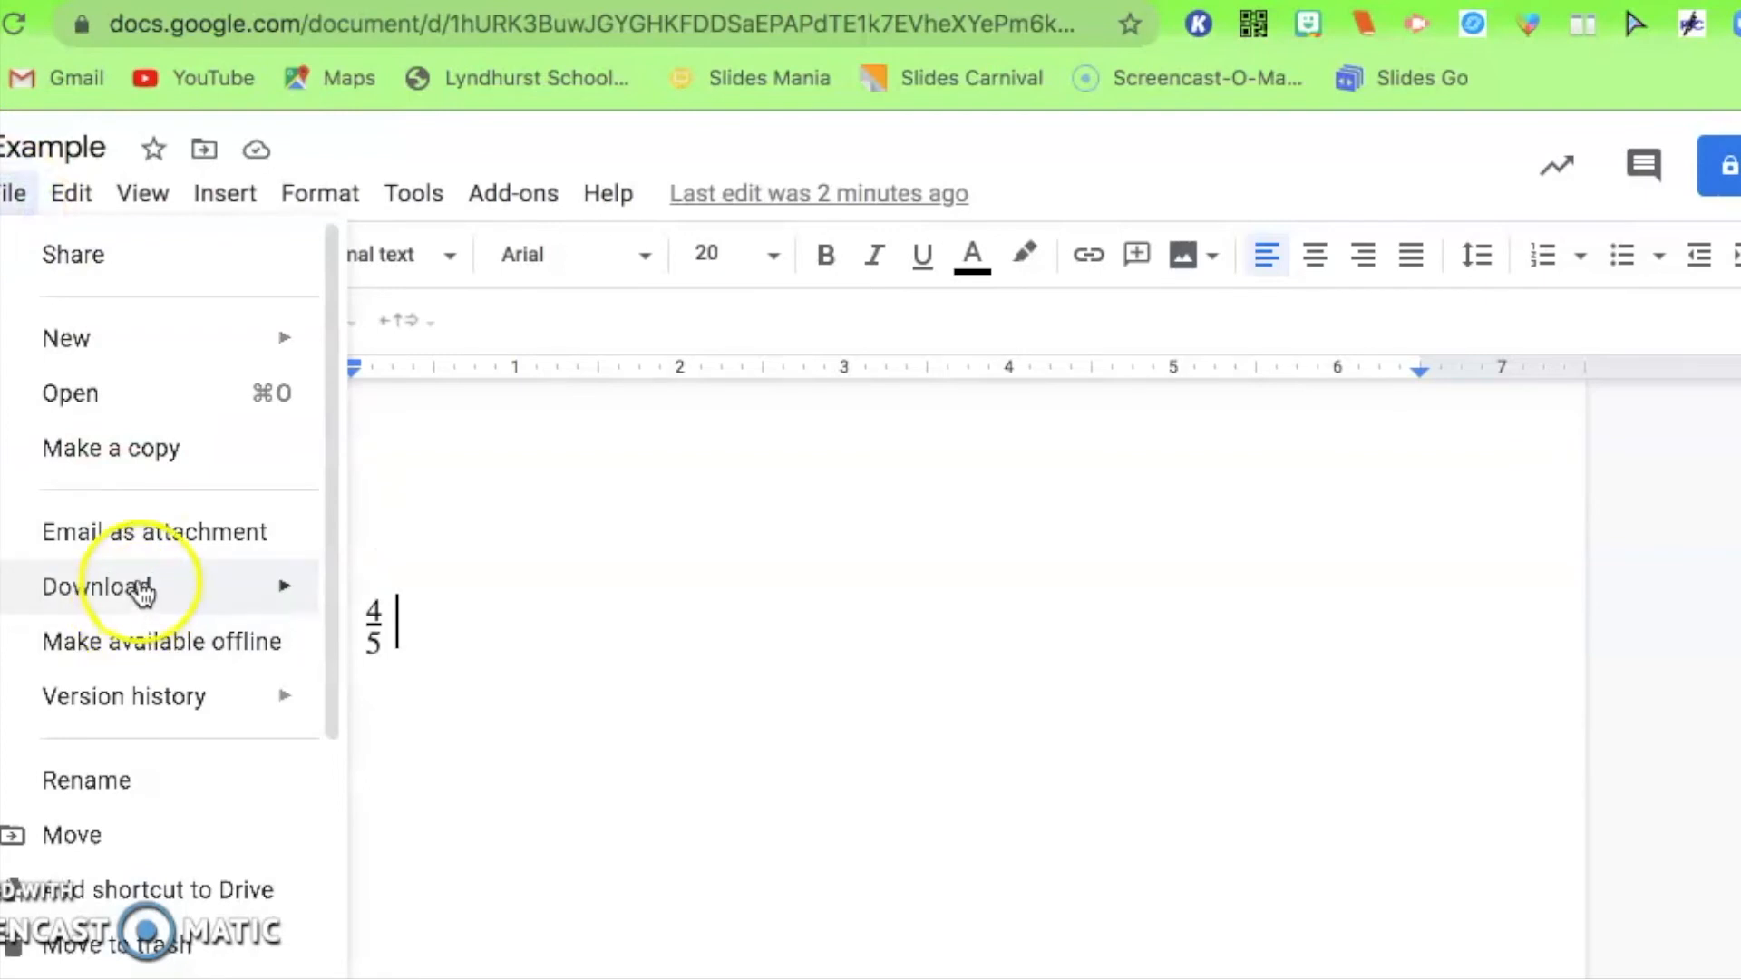
pyautogui.moveTo(194, 602)
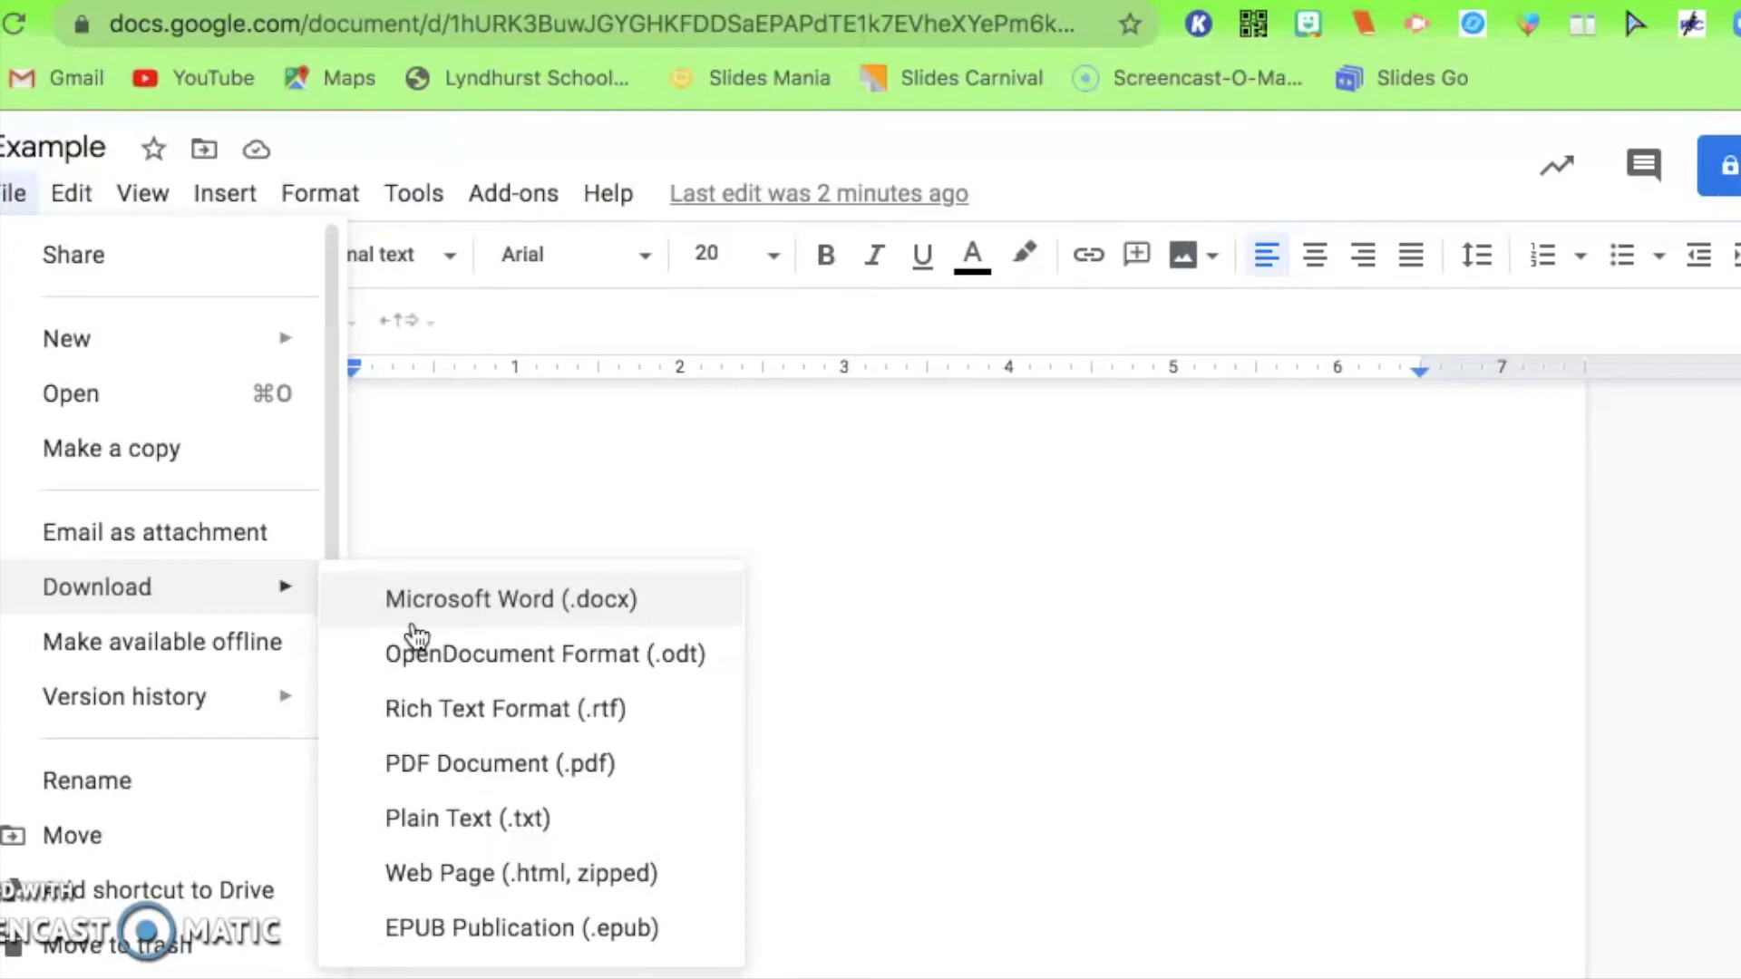
pyautogui.click(642, 597)
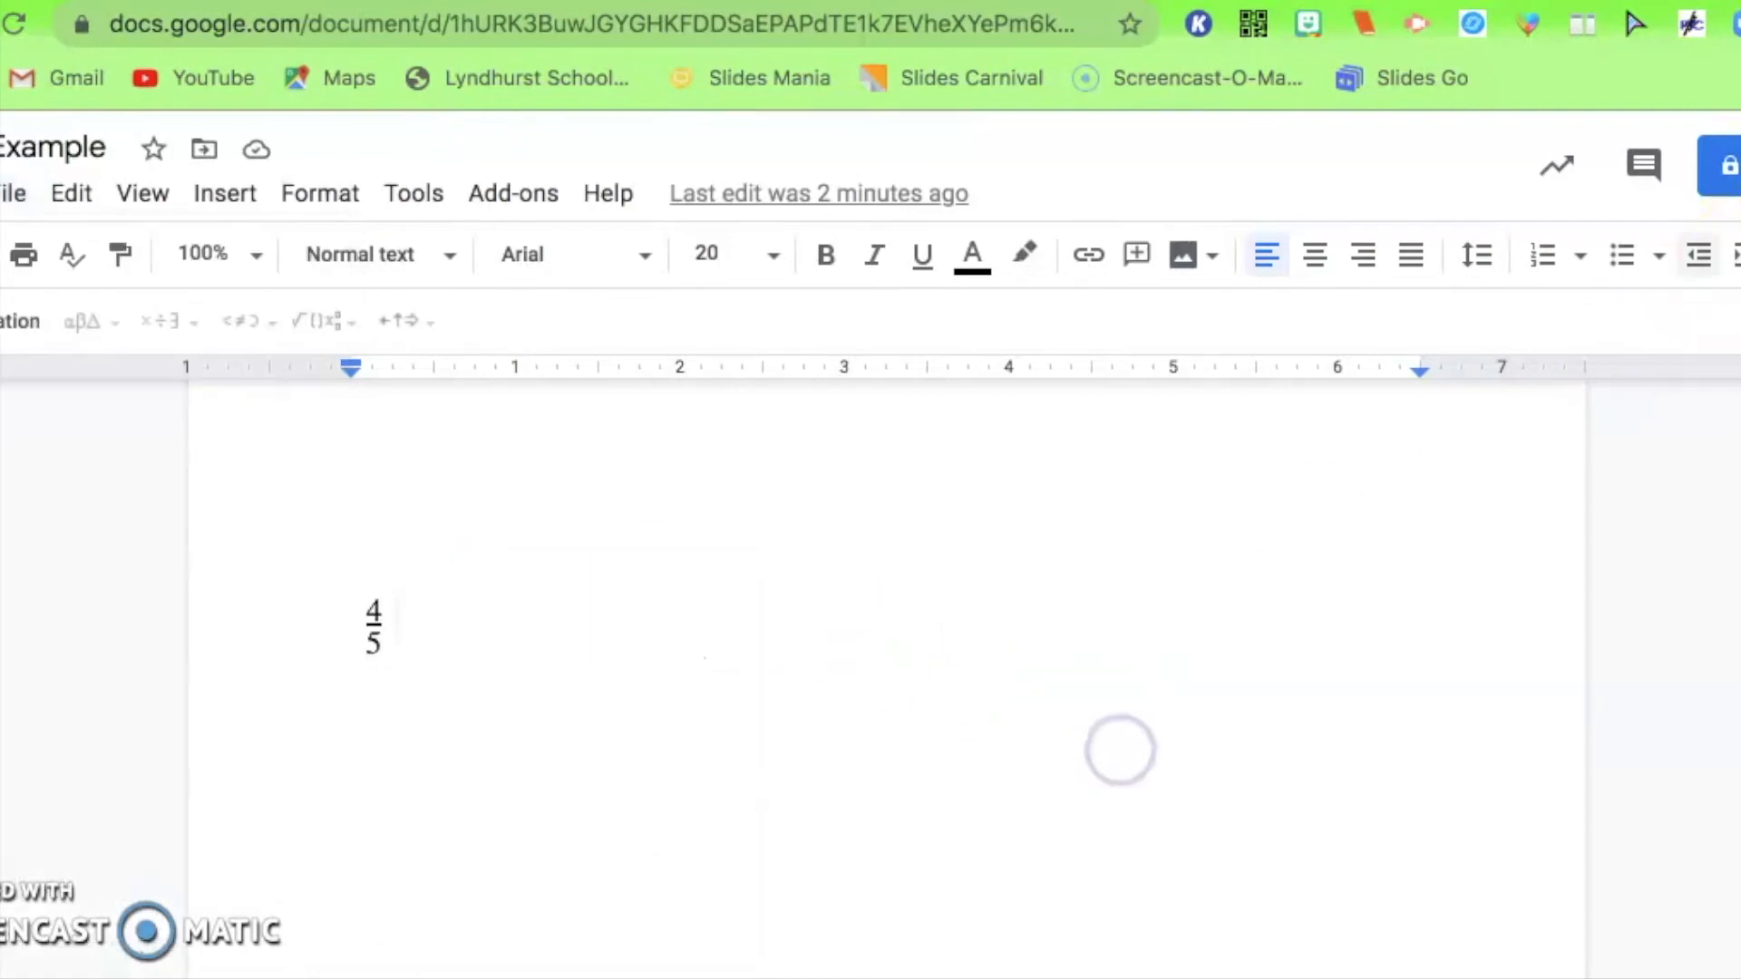
# Open the document's sharing settings, check the suggested people, and change link access from Restricted to Lyndhurst School District.
pyautogui.click(1727, 165)
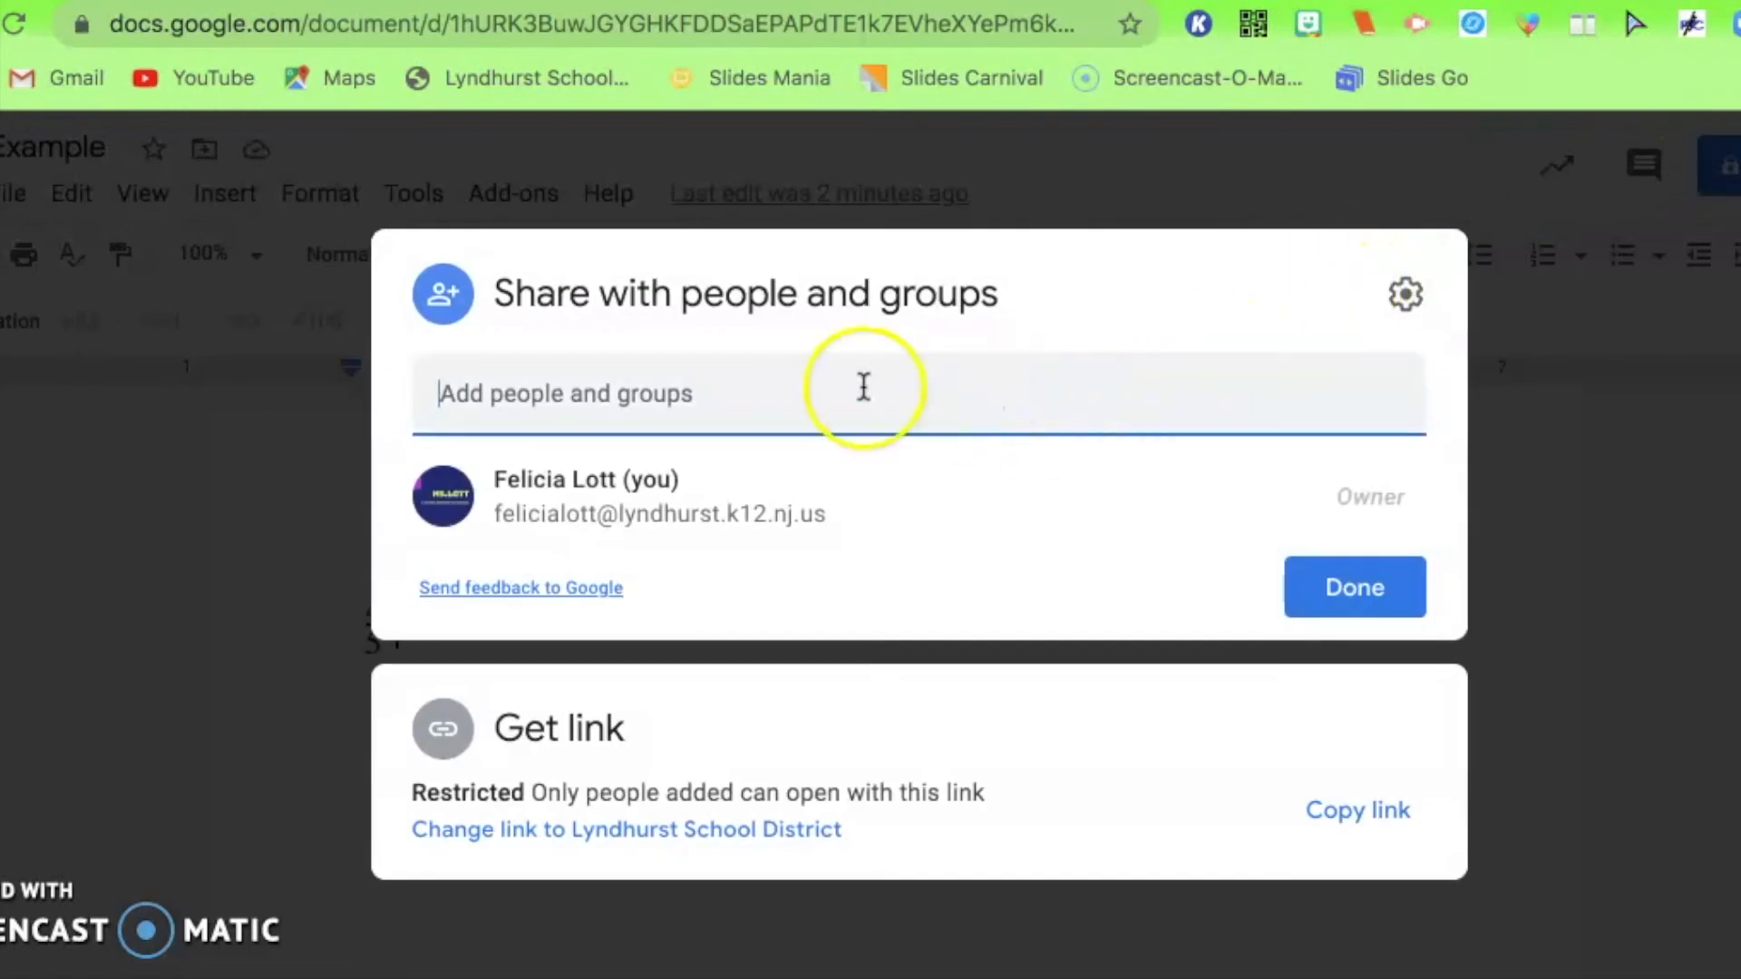
pyautogui.click(650, 392)
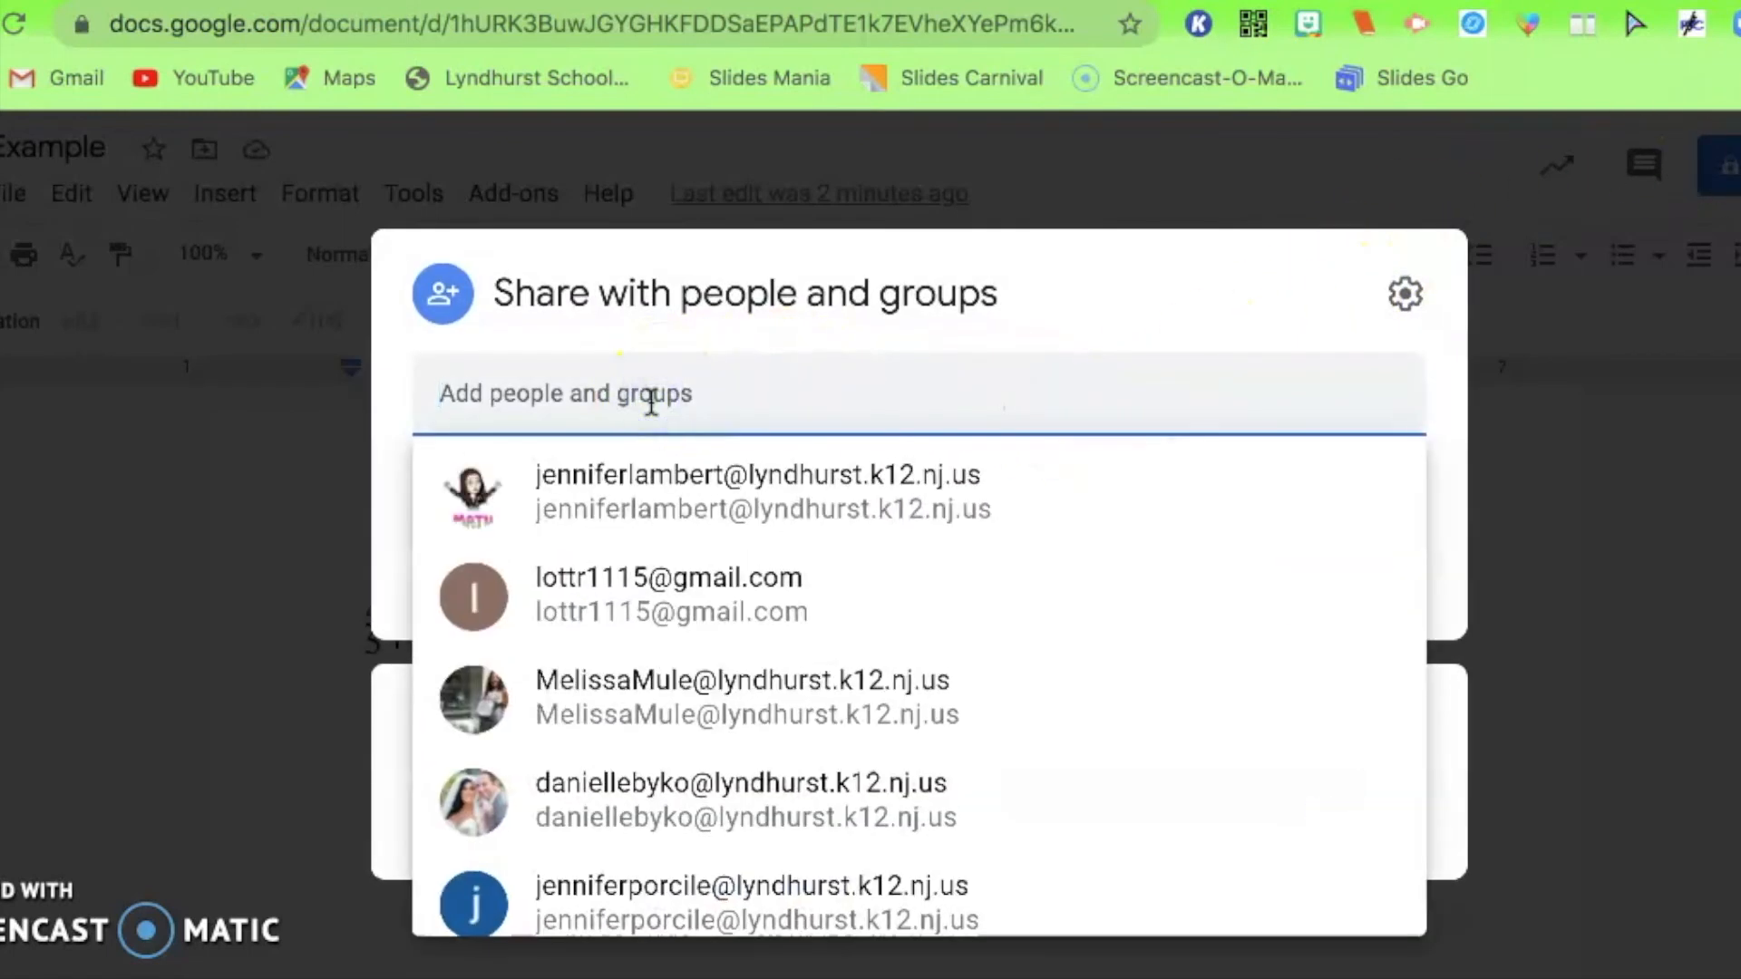
pyautogui.click(730, 393)
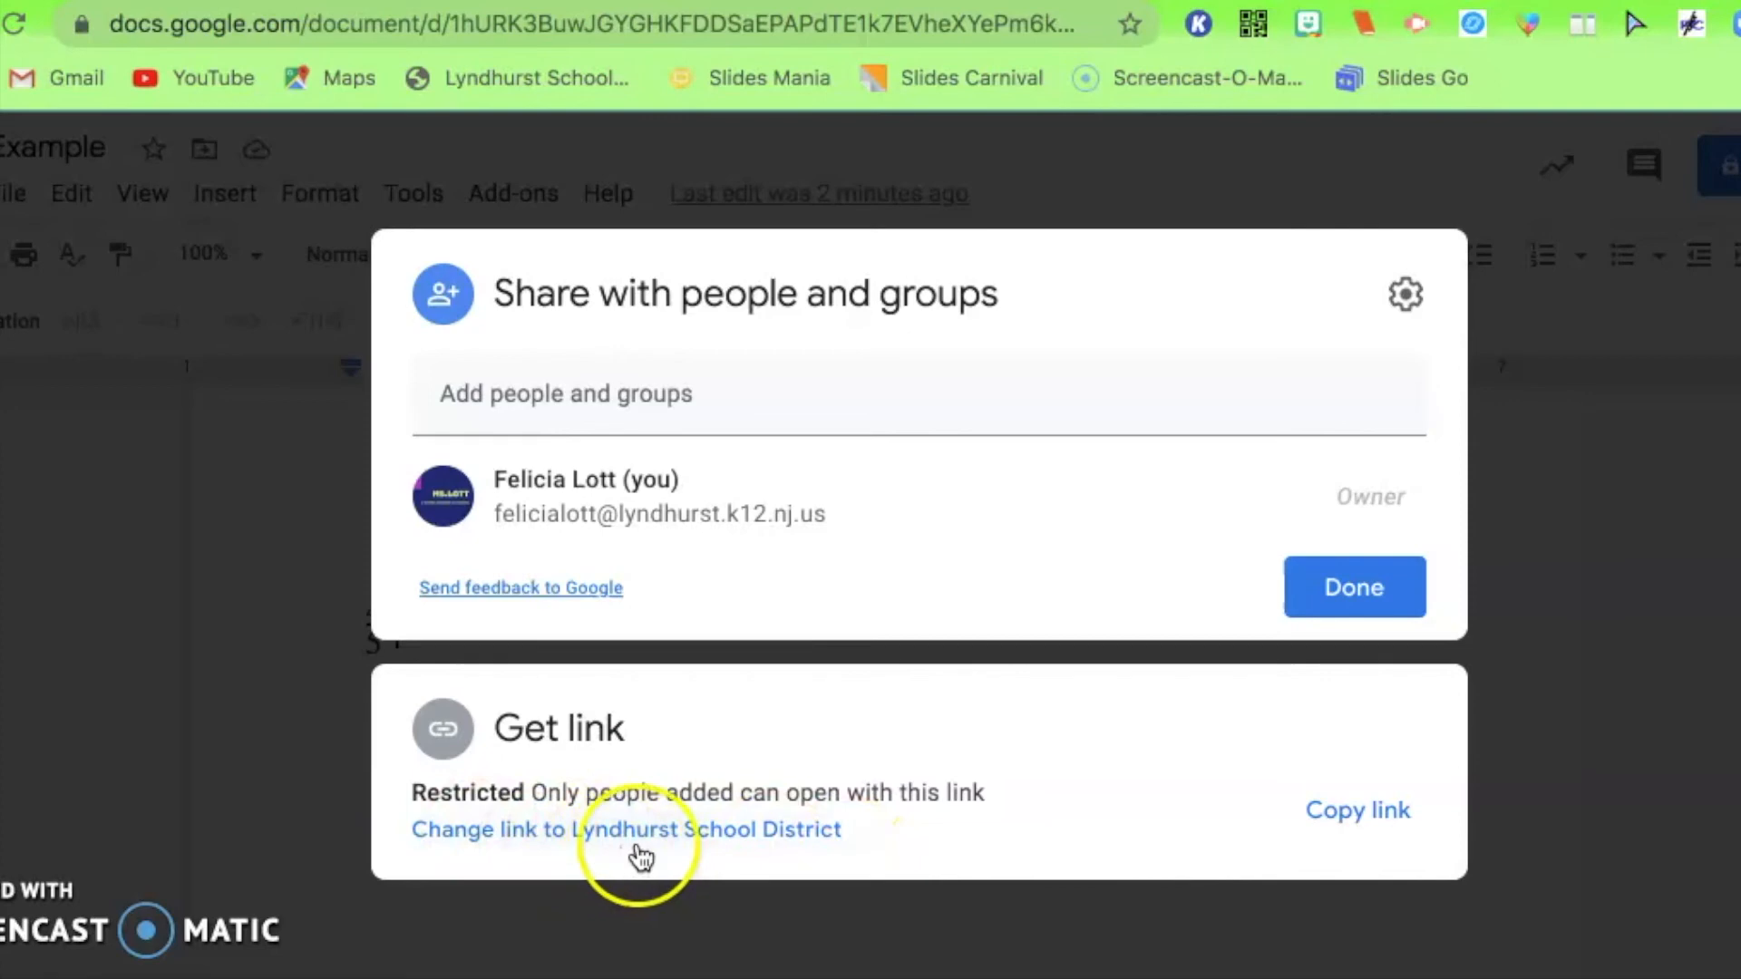
pyautogui.click(673, 841)
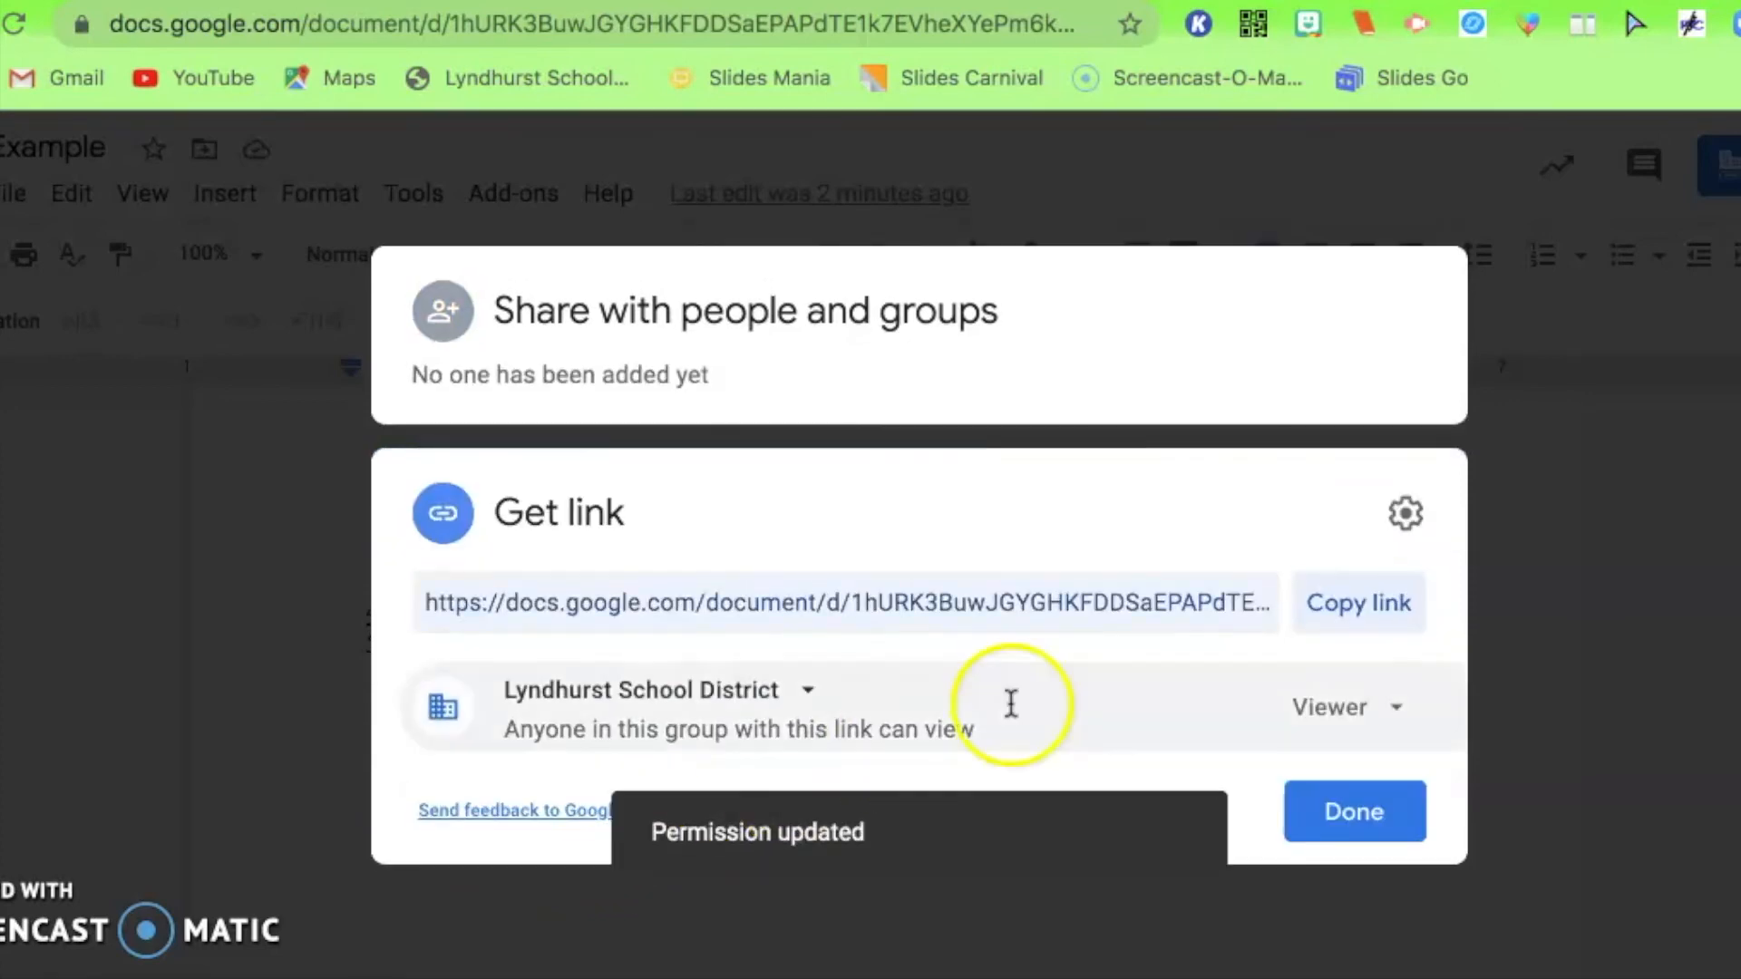
# Set the link access to Anyone with the link and keep the role as Viewer.
pyautogui.click(739, 685)
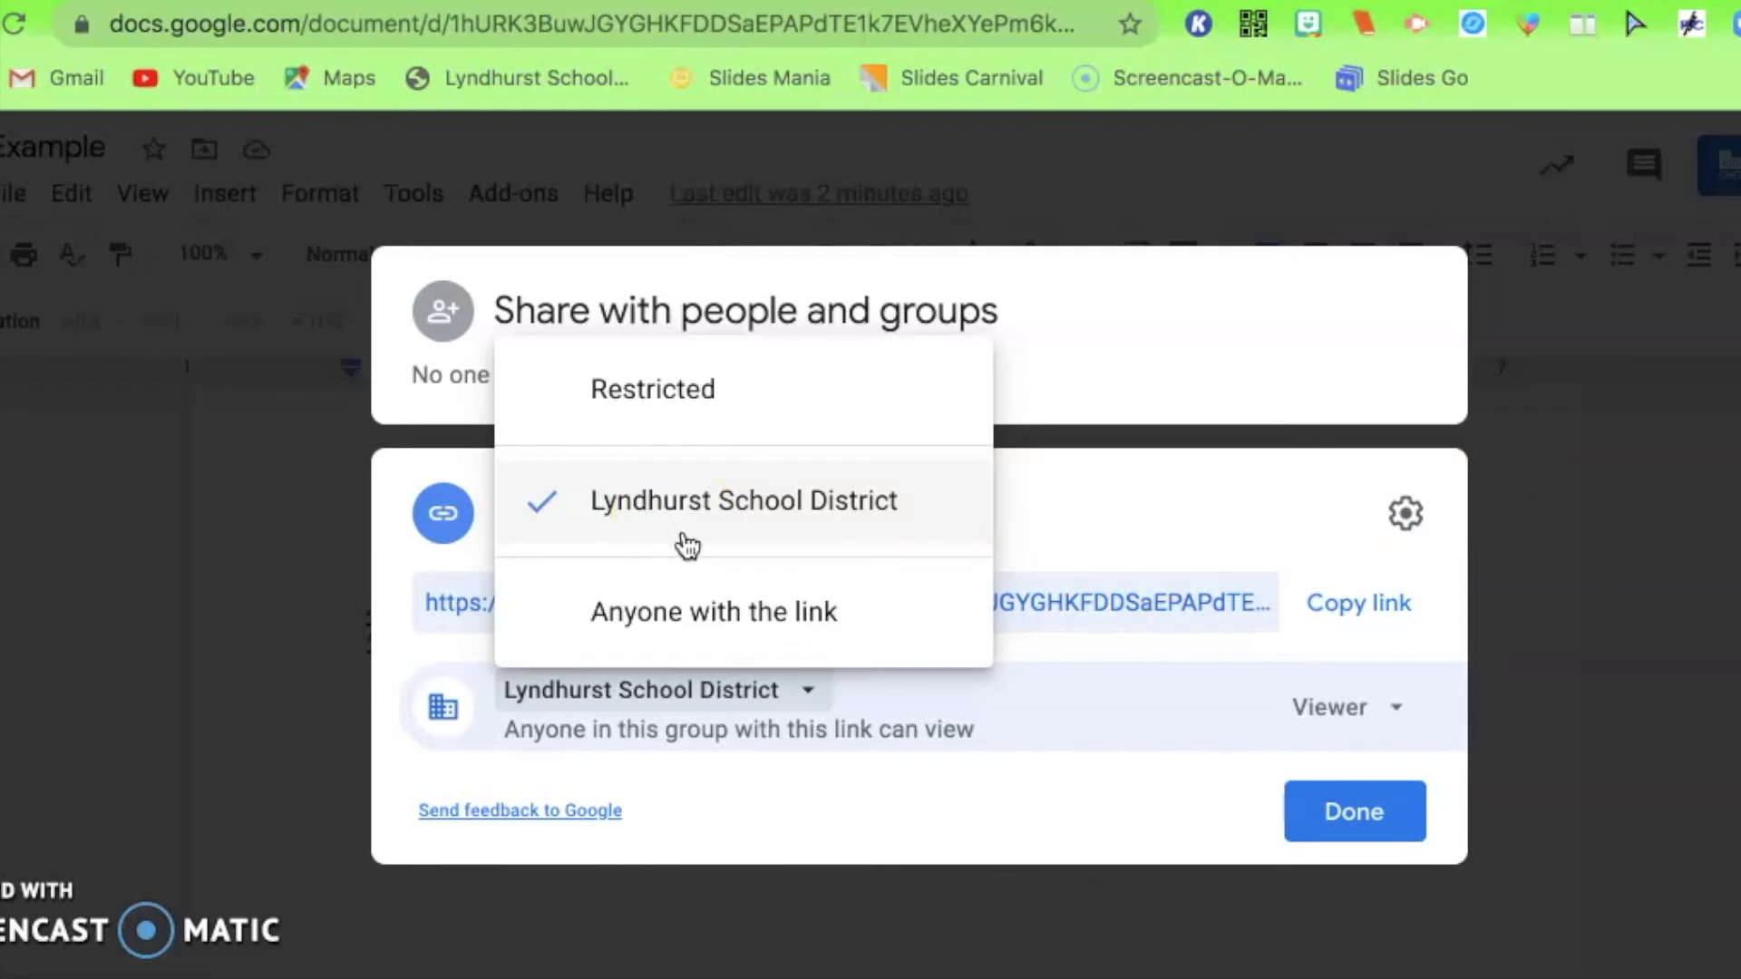
pyautogui.click(715, 632)
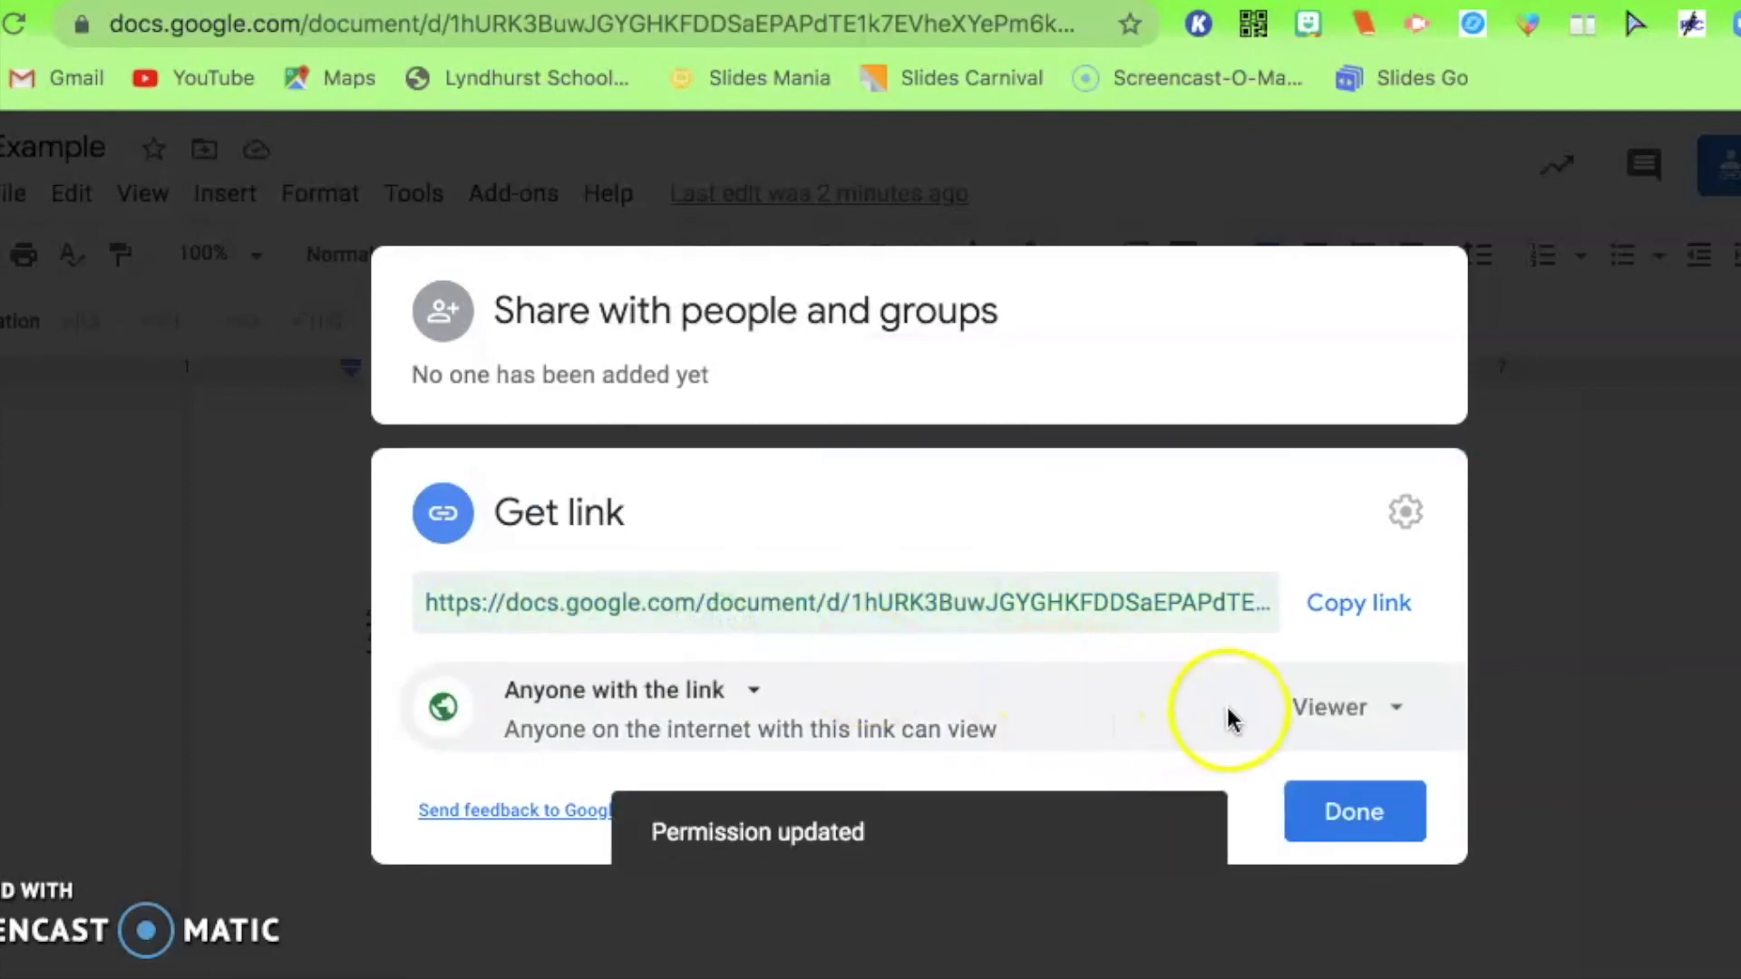
pyautogui.click(1360, 711)
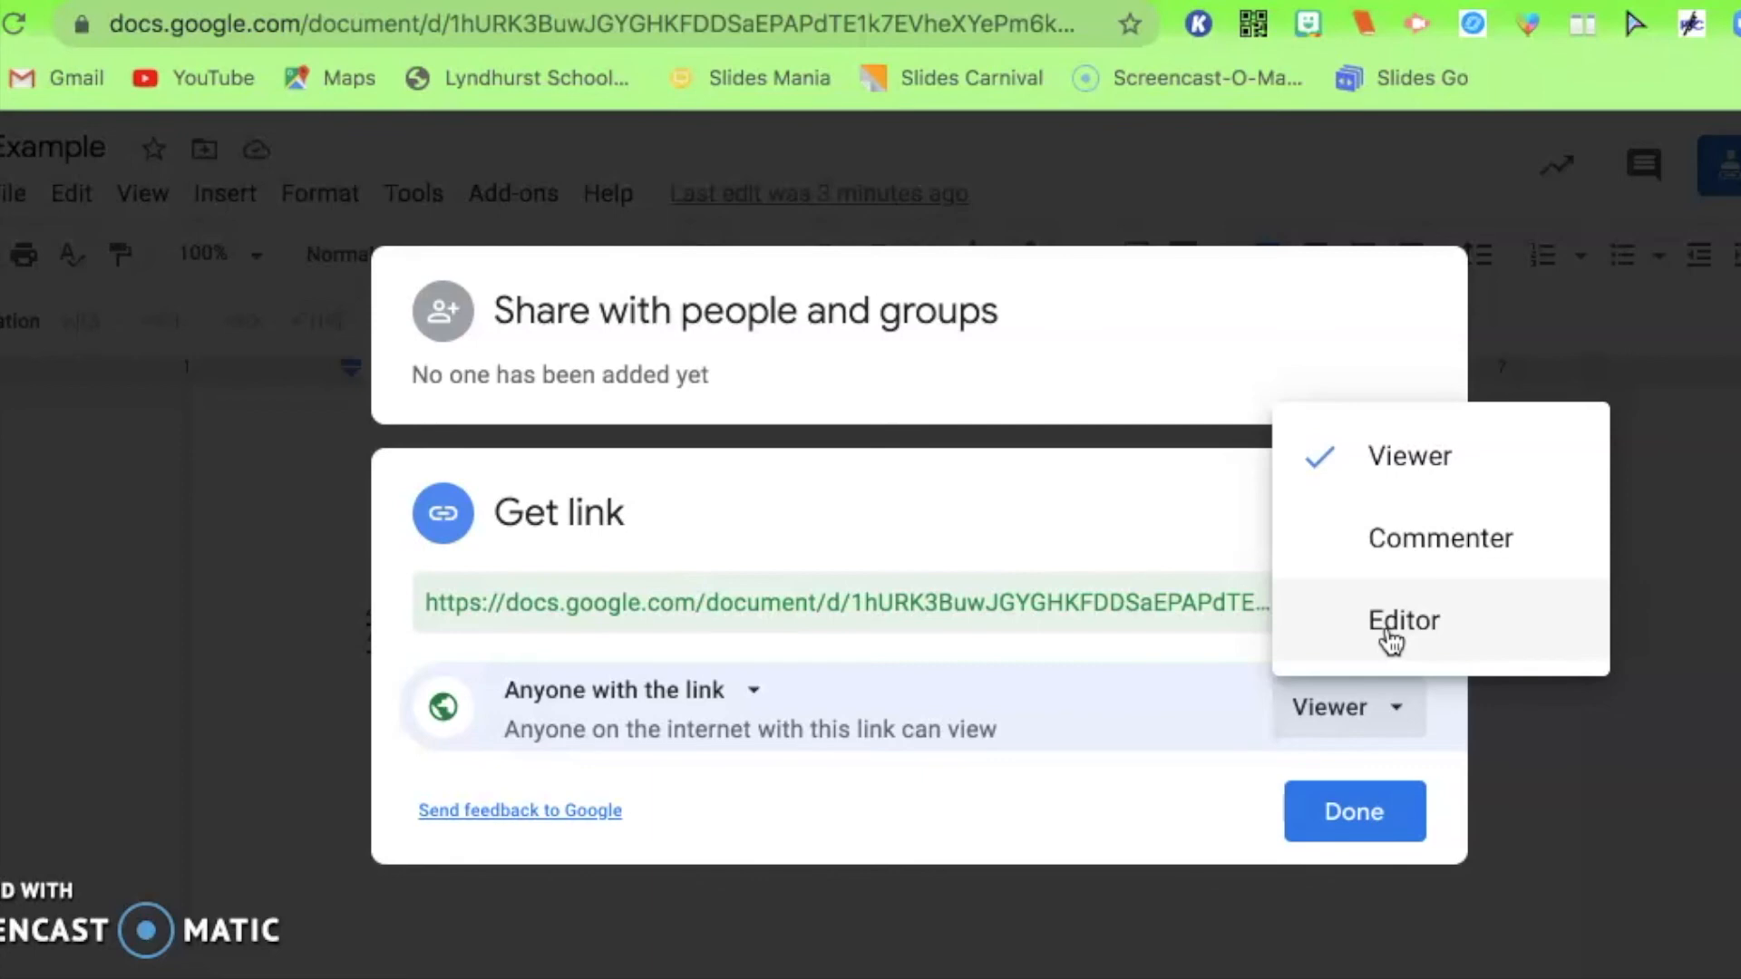
pyautogui.click(1401, 463)
pyautogui.click(1336, 607)
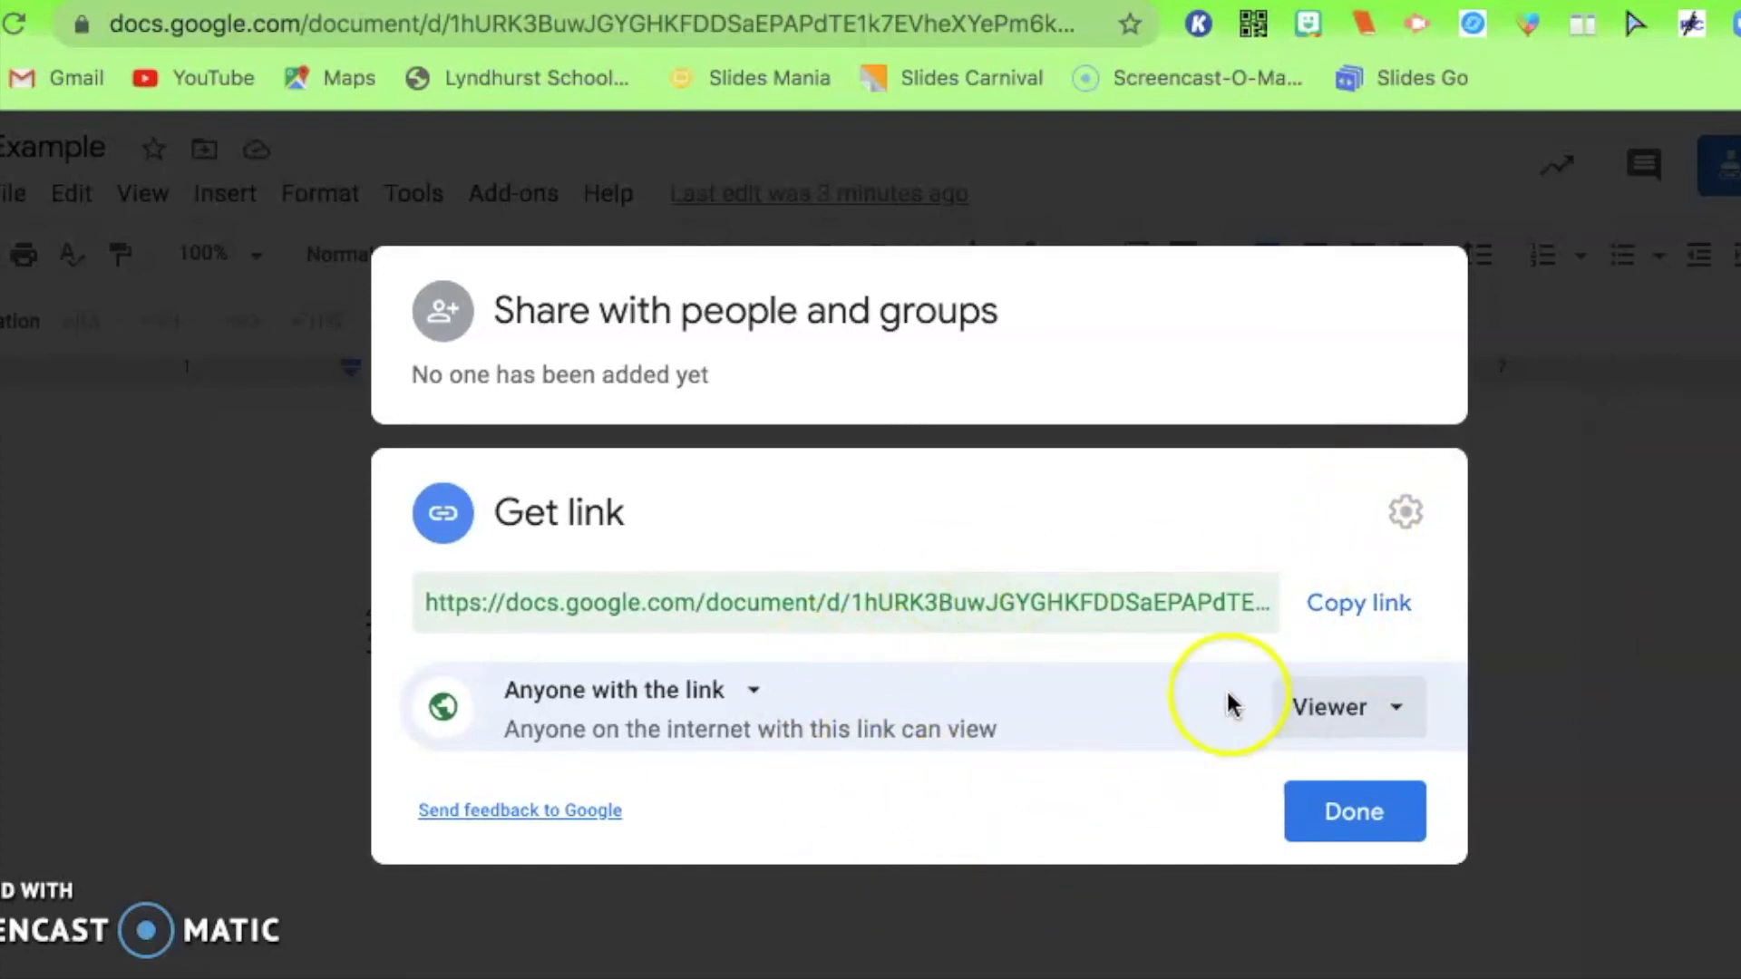
# Inspect the shareable link and the permission settings for sharing with people and groups, and close the sharing settings.
pyautogui.click(766, 591)
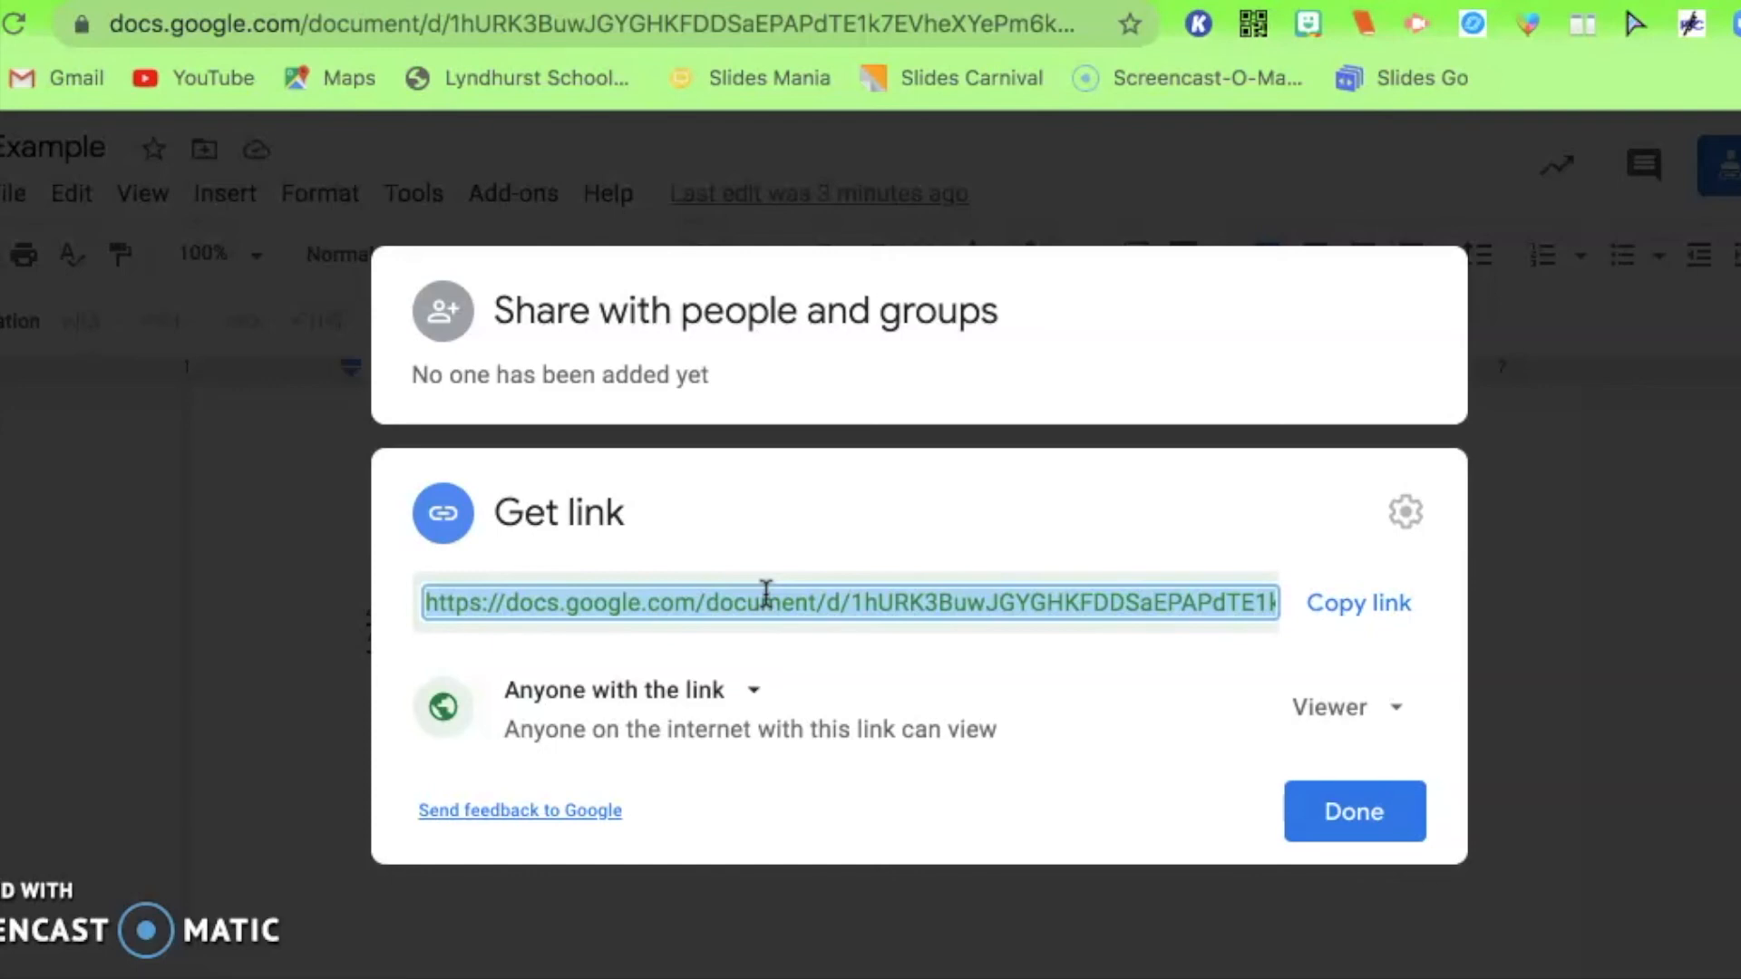
pyautogui.click(753, 590)
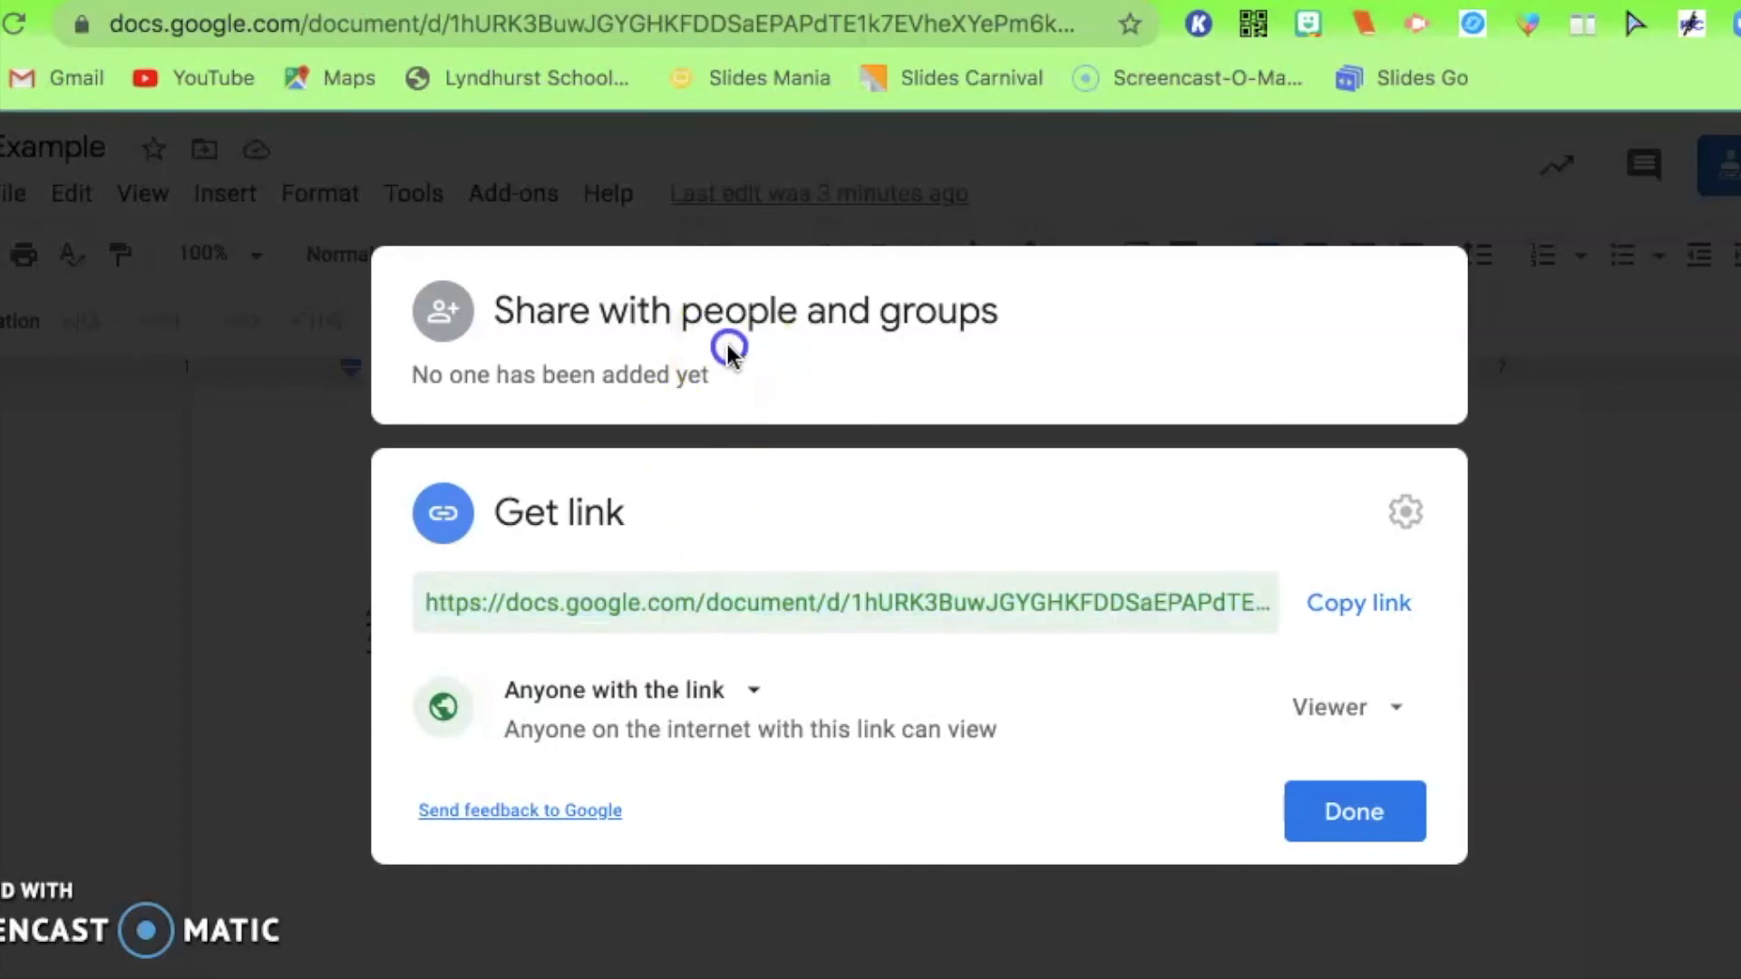
pyautogui.click(726, 342)
pyautogui.click(651, 420)
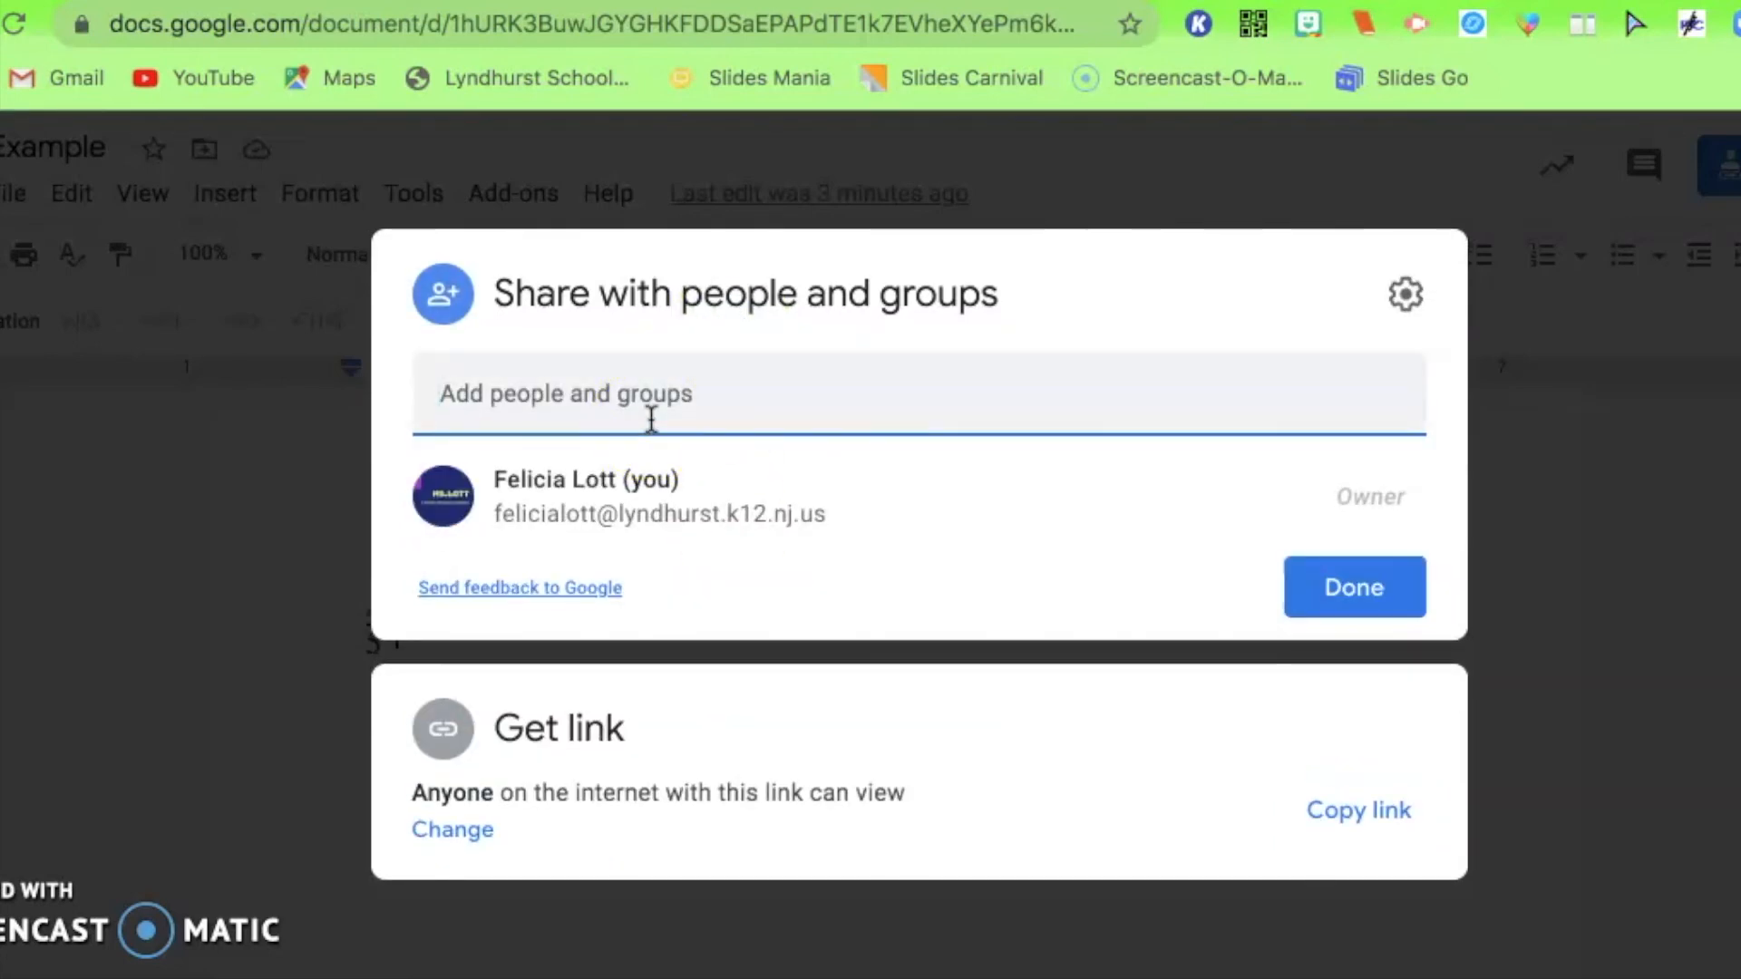
pyautogui.click(1403, 294)
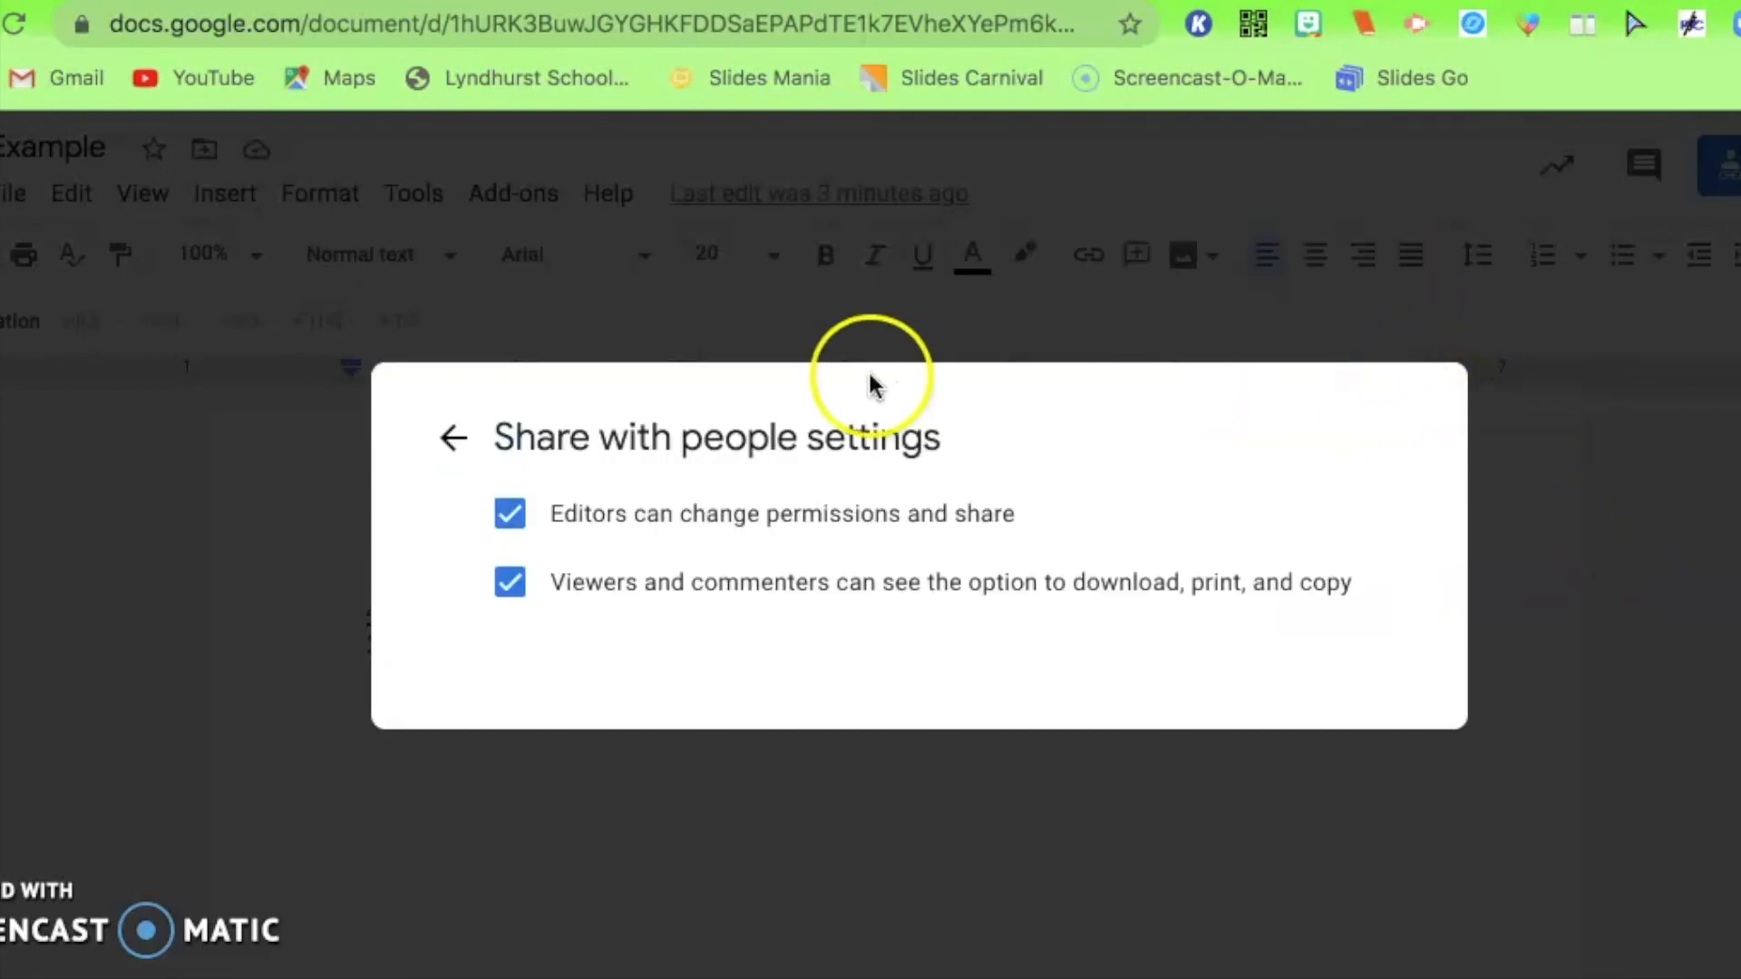
pyautogui.click(452, 438)
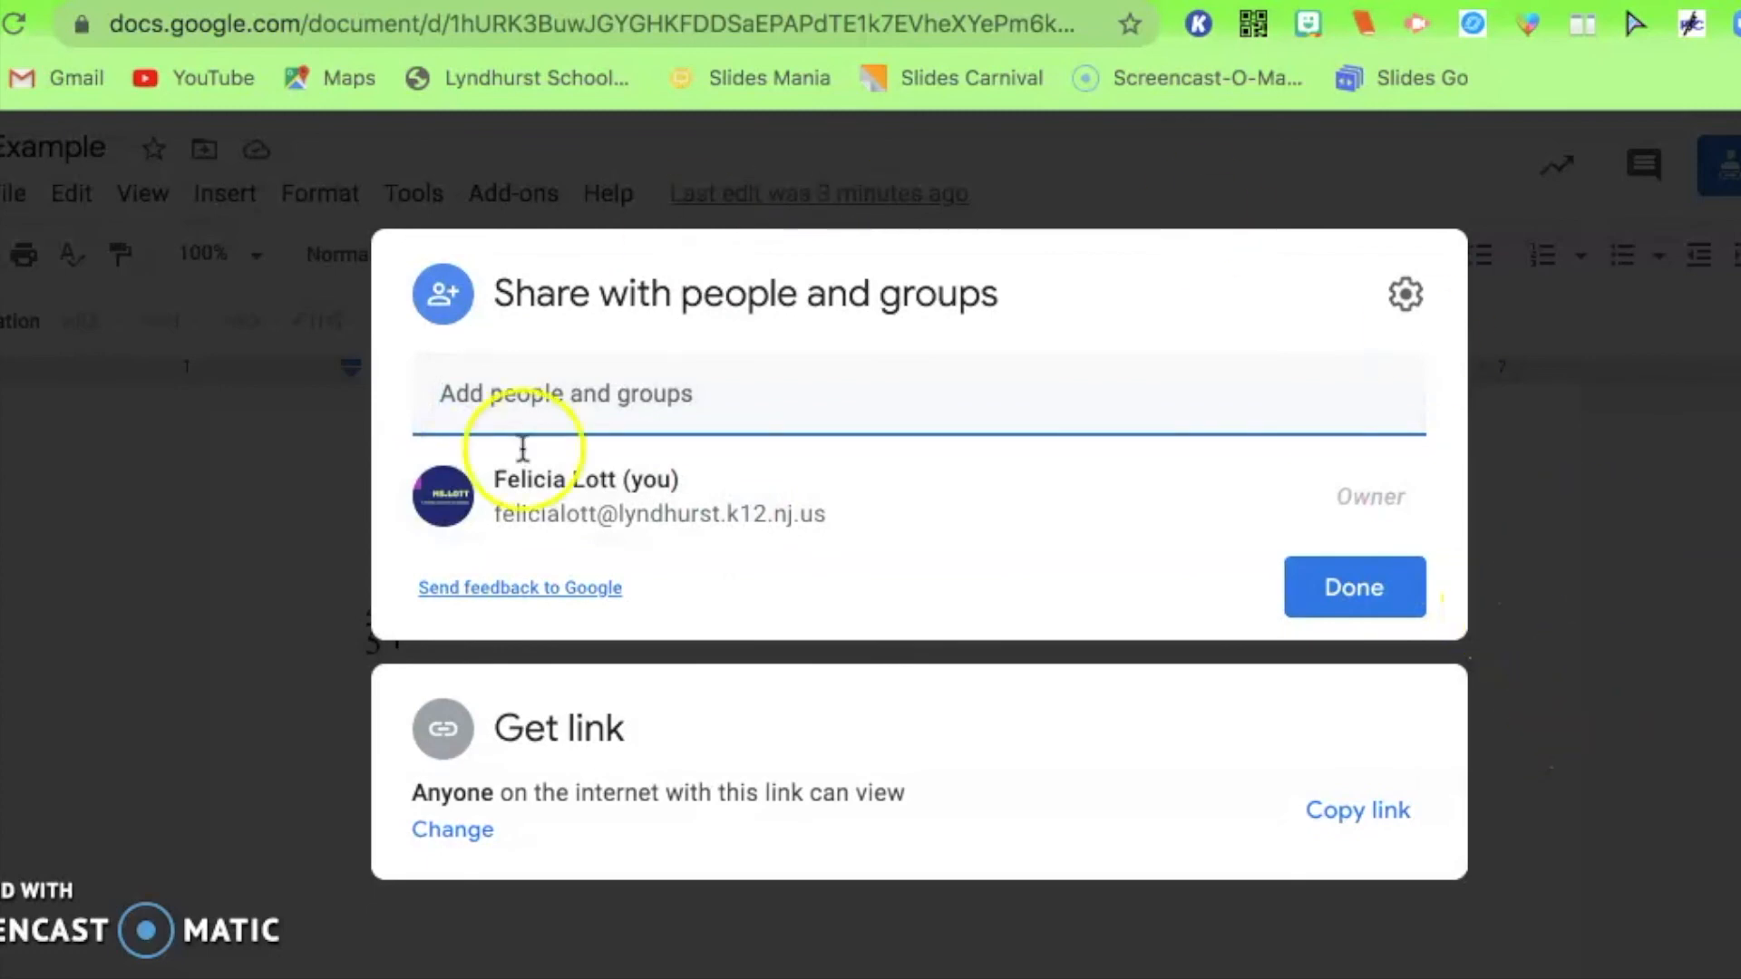
pyautogui.click(1674, 763)
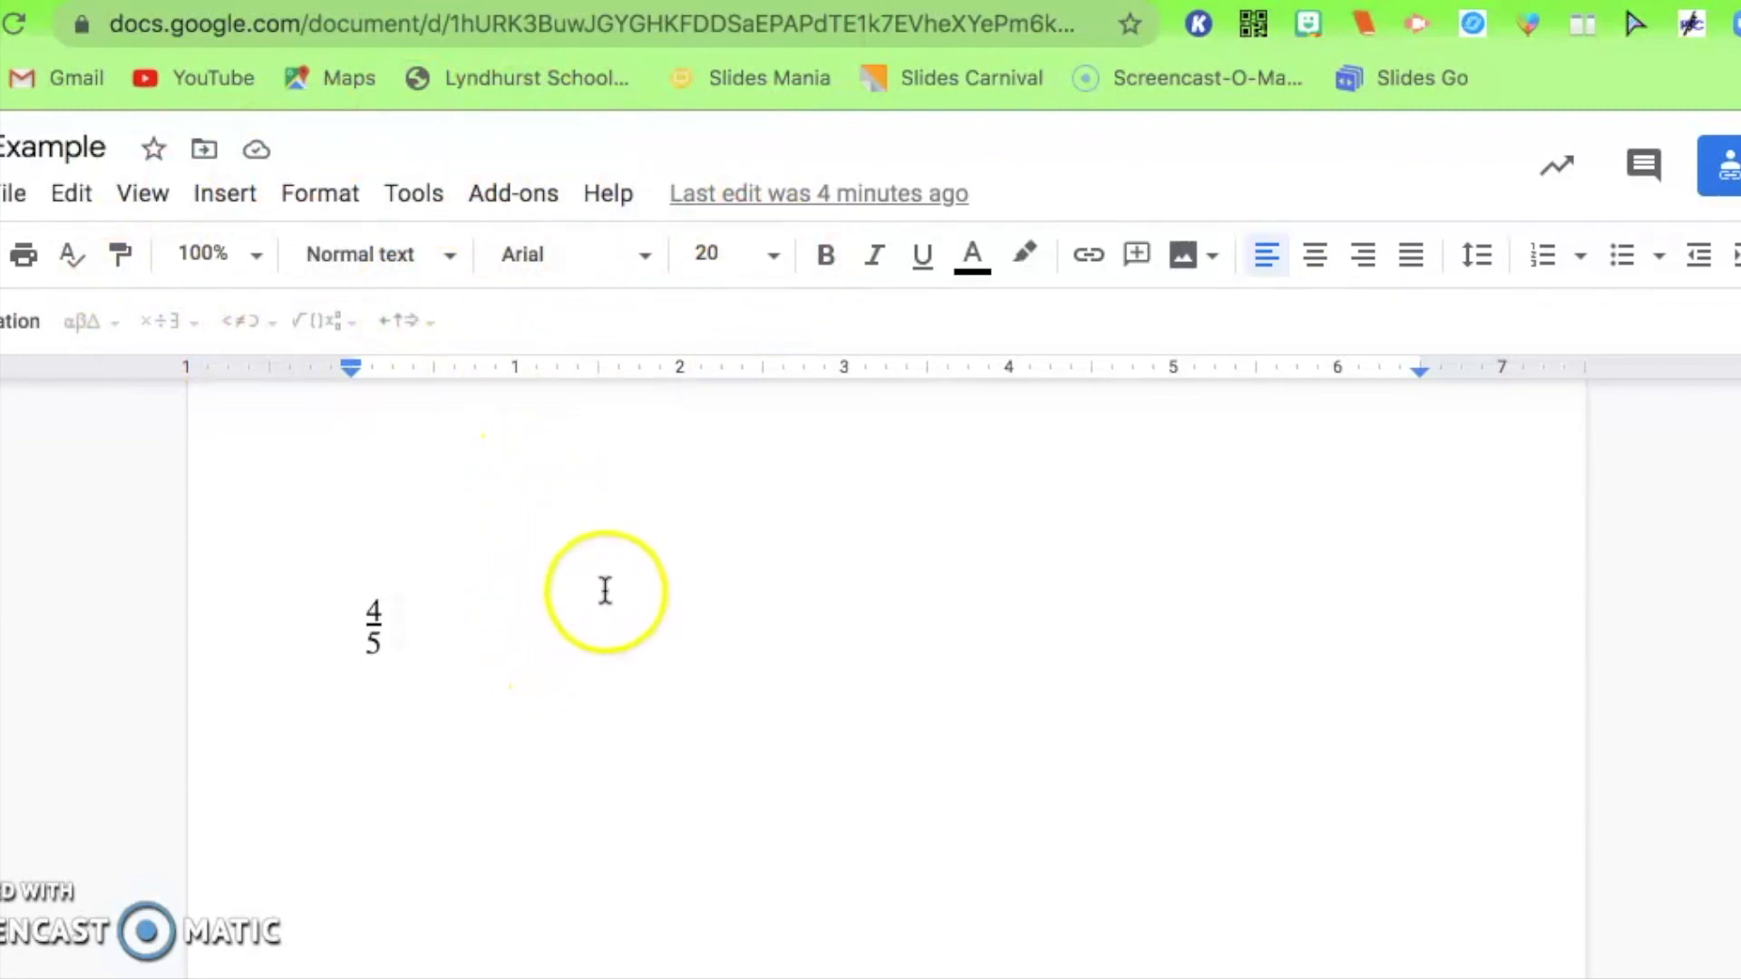
# Start moving the document to another Drive location and open the Grade 5 folder in My Drive.
pyautogui.click(672, 576)
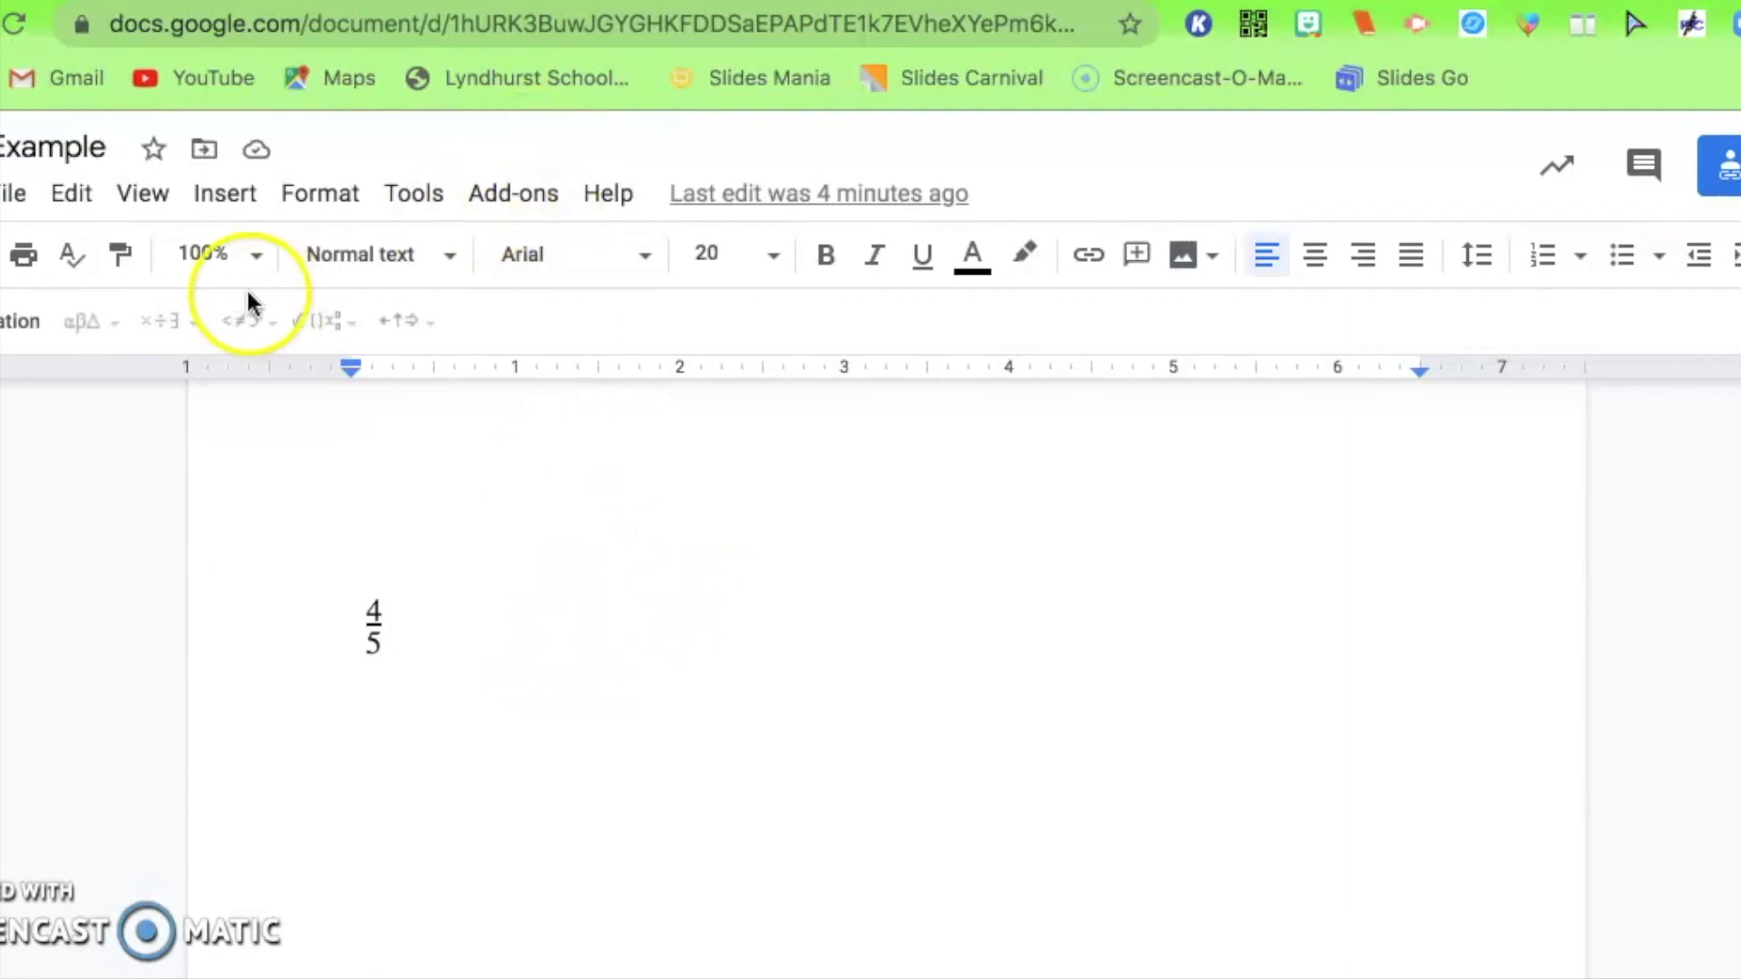
pyautogui.click(202, 152)
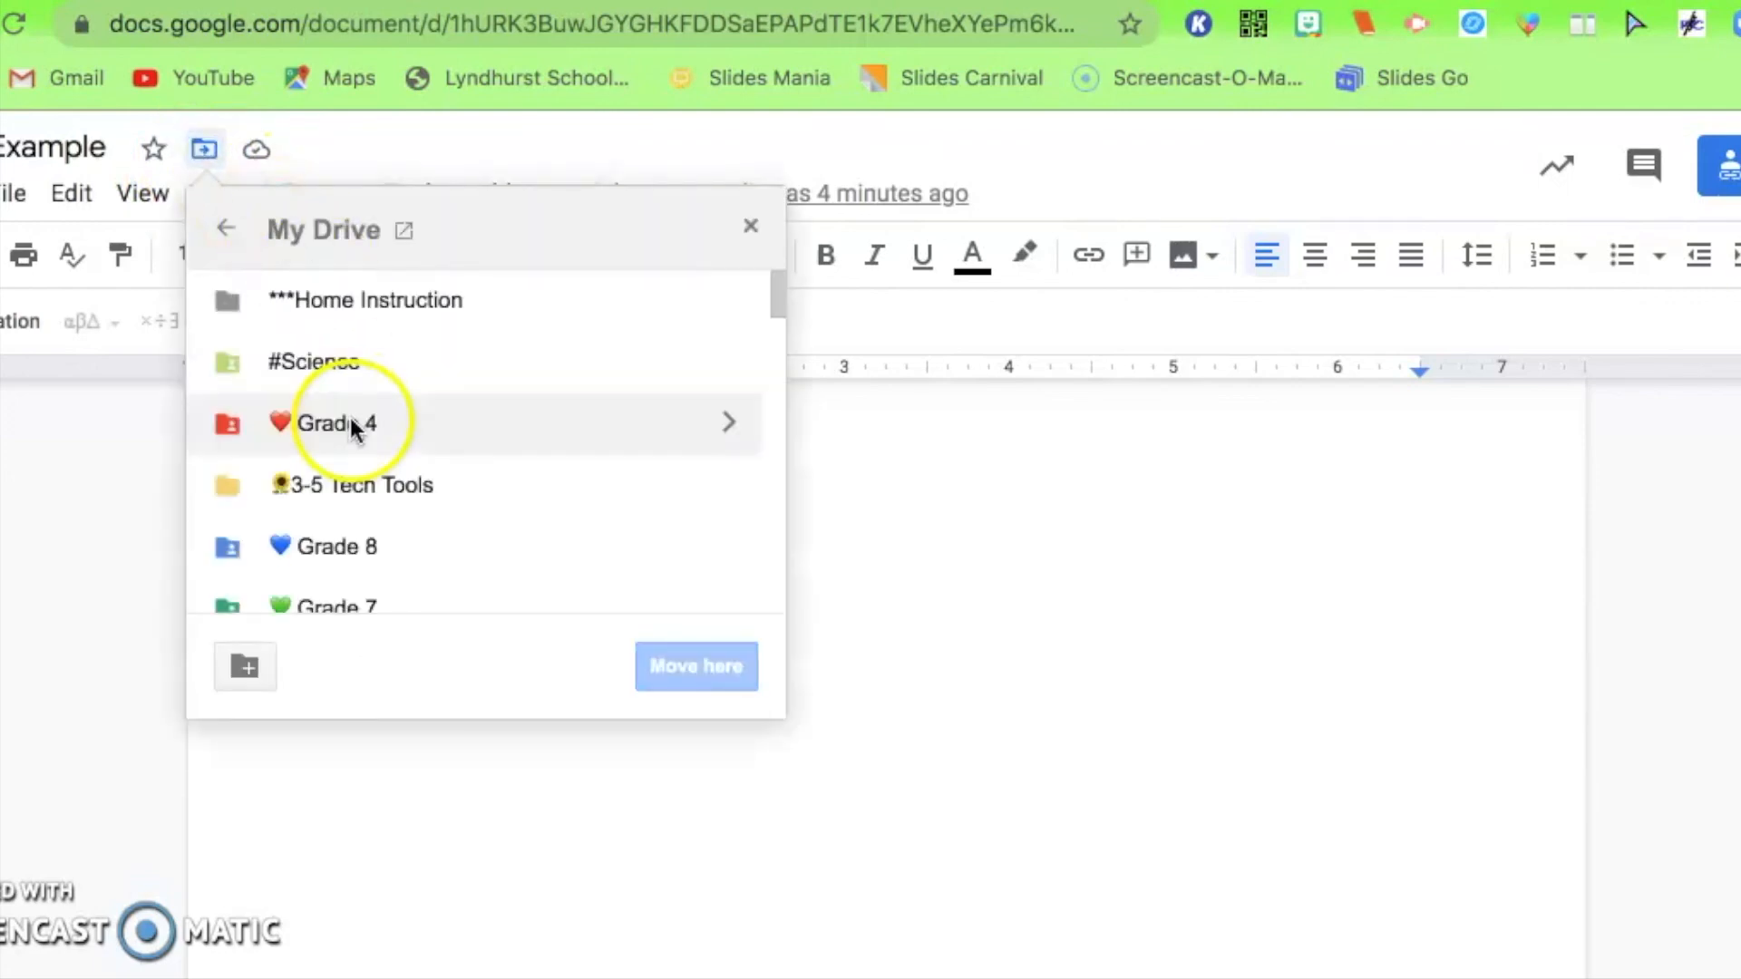
pyautogui.scroll(-4, 450, 398)
pyautogui.scroll(-2, 450, 399)
pyautogui.scroll(5, 450, 394)
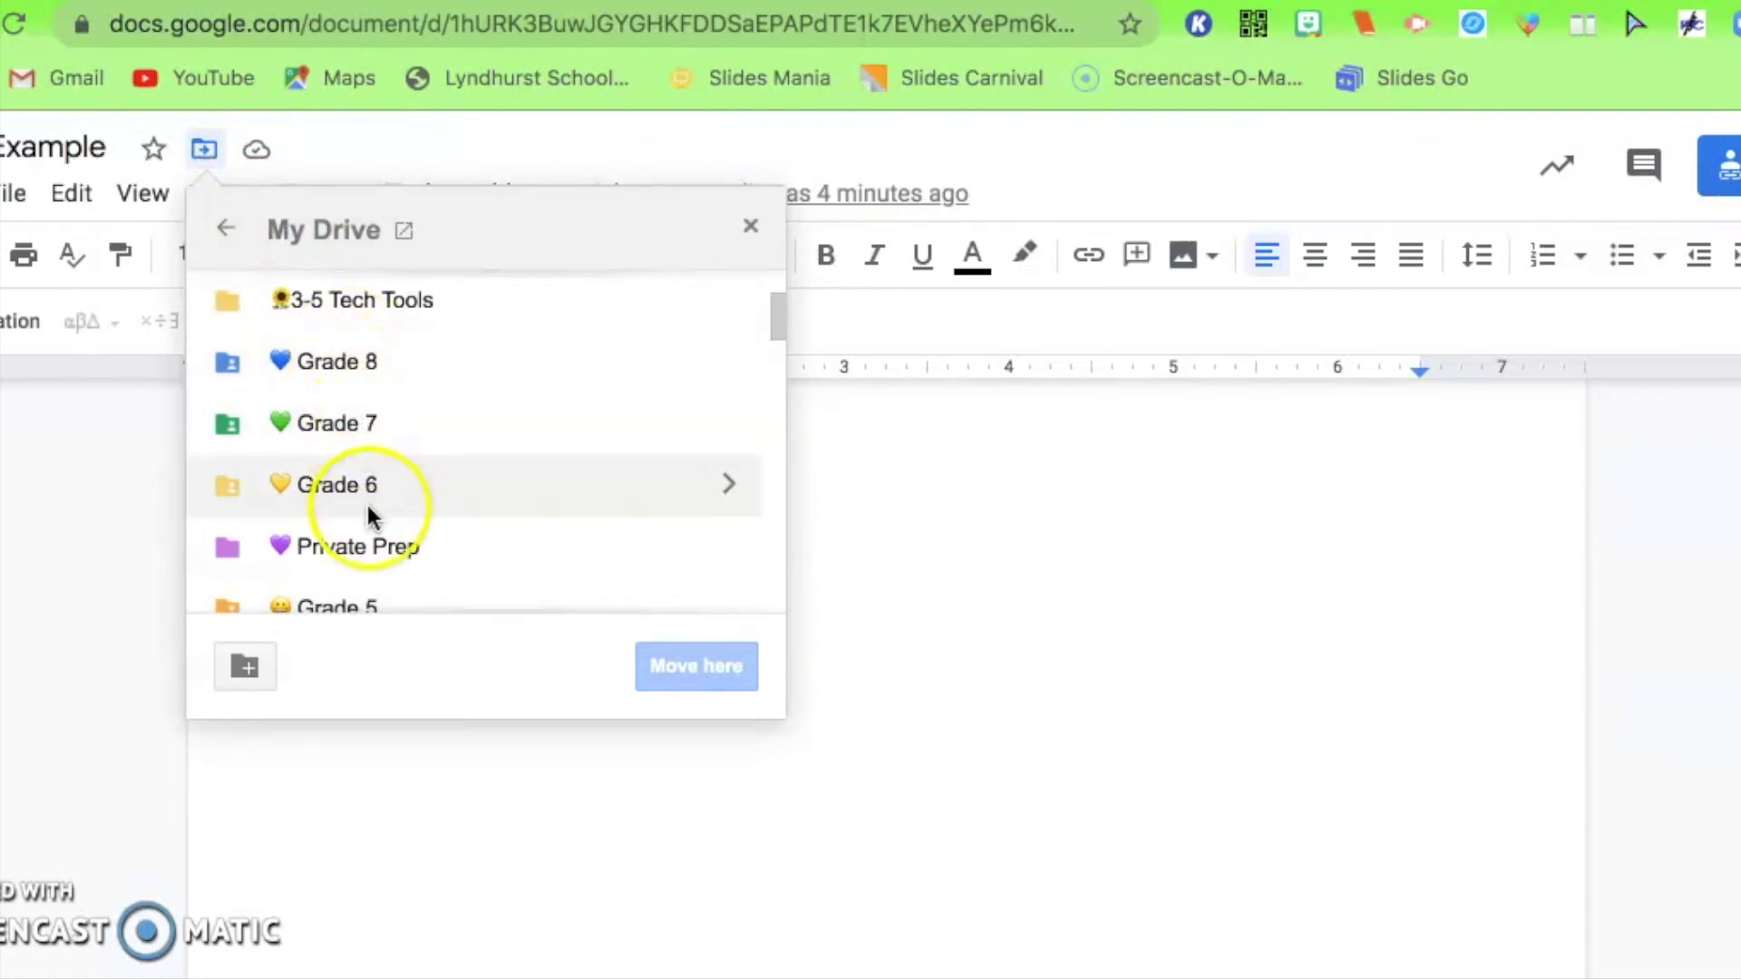
pyautogui.scroll(-2, 365, 505)
pyautogui.click(341, 462)
pyautogui.click(341, 463)
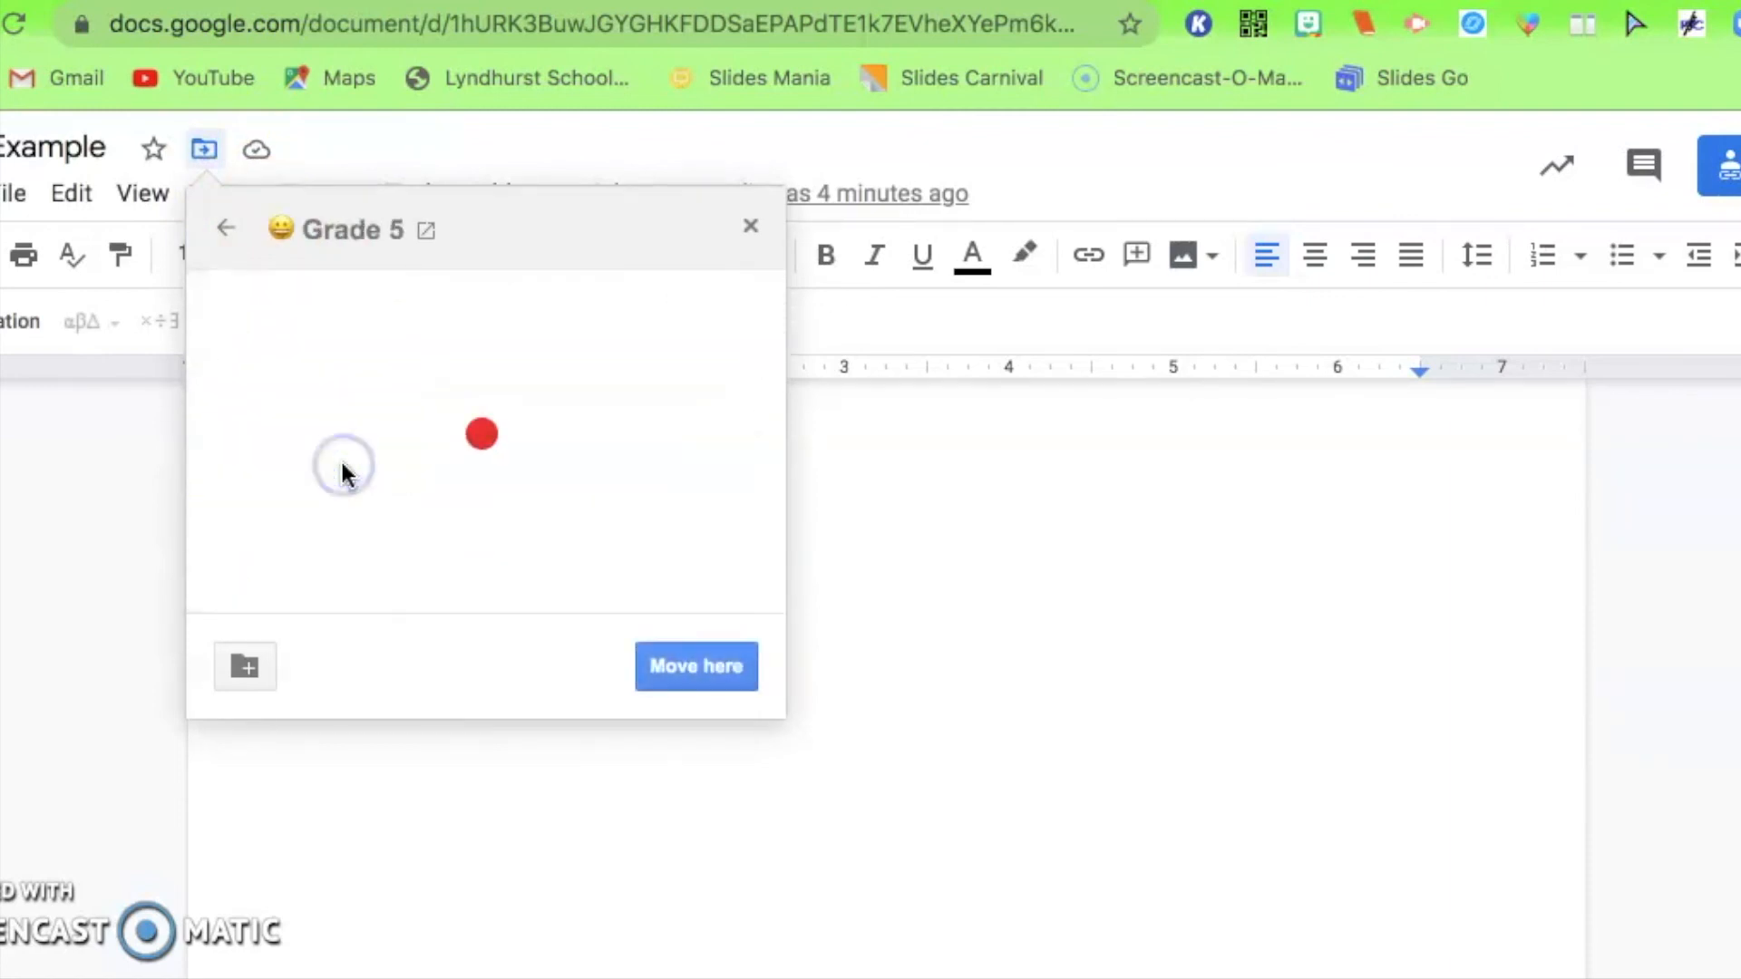
# Try moving the document into the Unit 2 folder inside Grade 5, and cancel at the access confirmation.
pyautogui.scroll(-3, 446, 508)
pyautogui.scroll(-3, 446, 508)
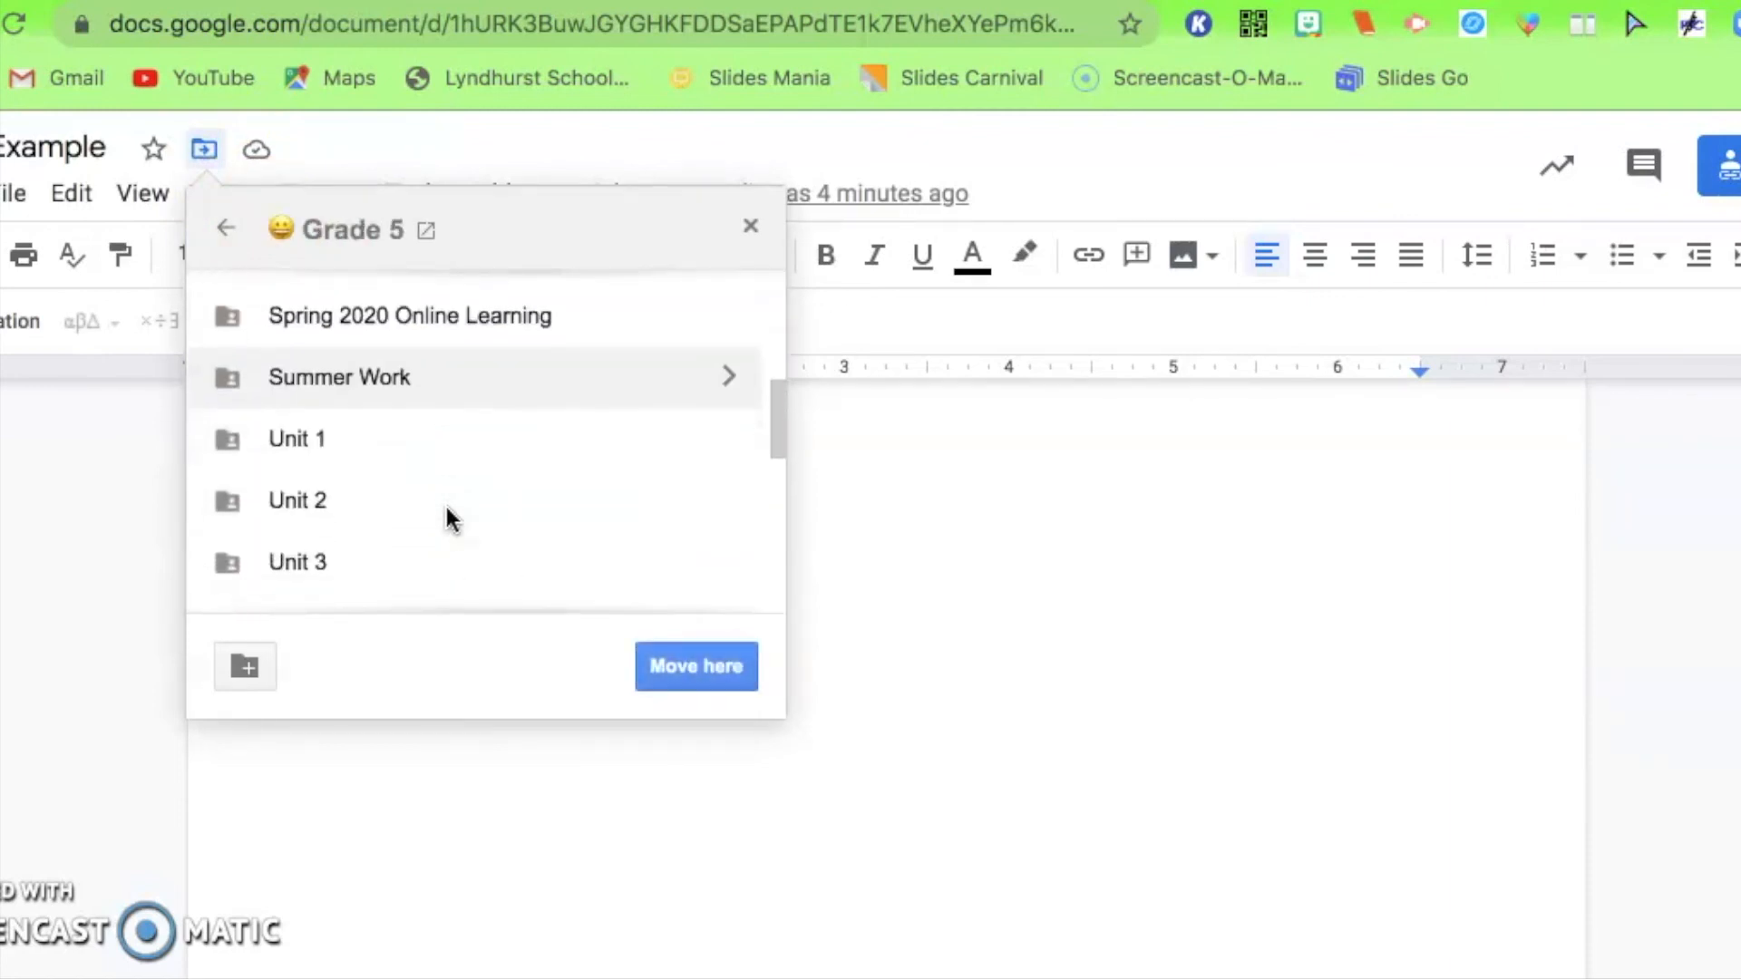
pyautogui.click(391, 415)
pyautogui.click(392, 415)
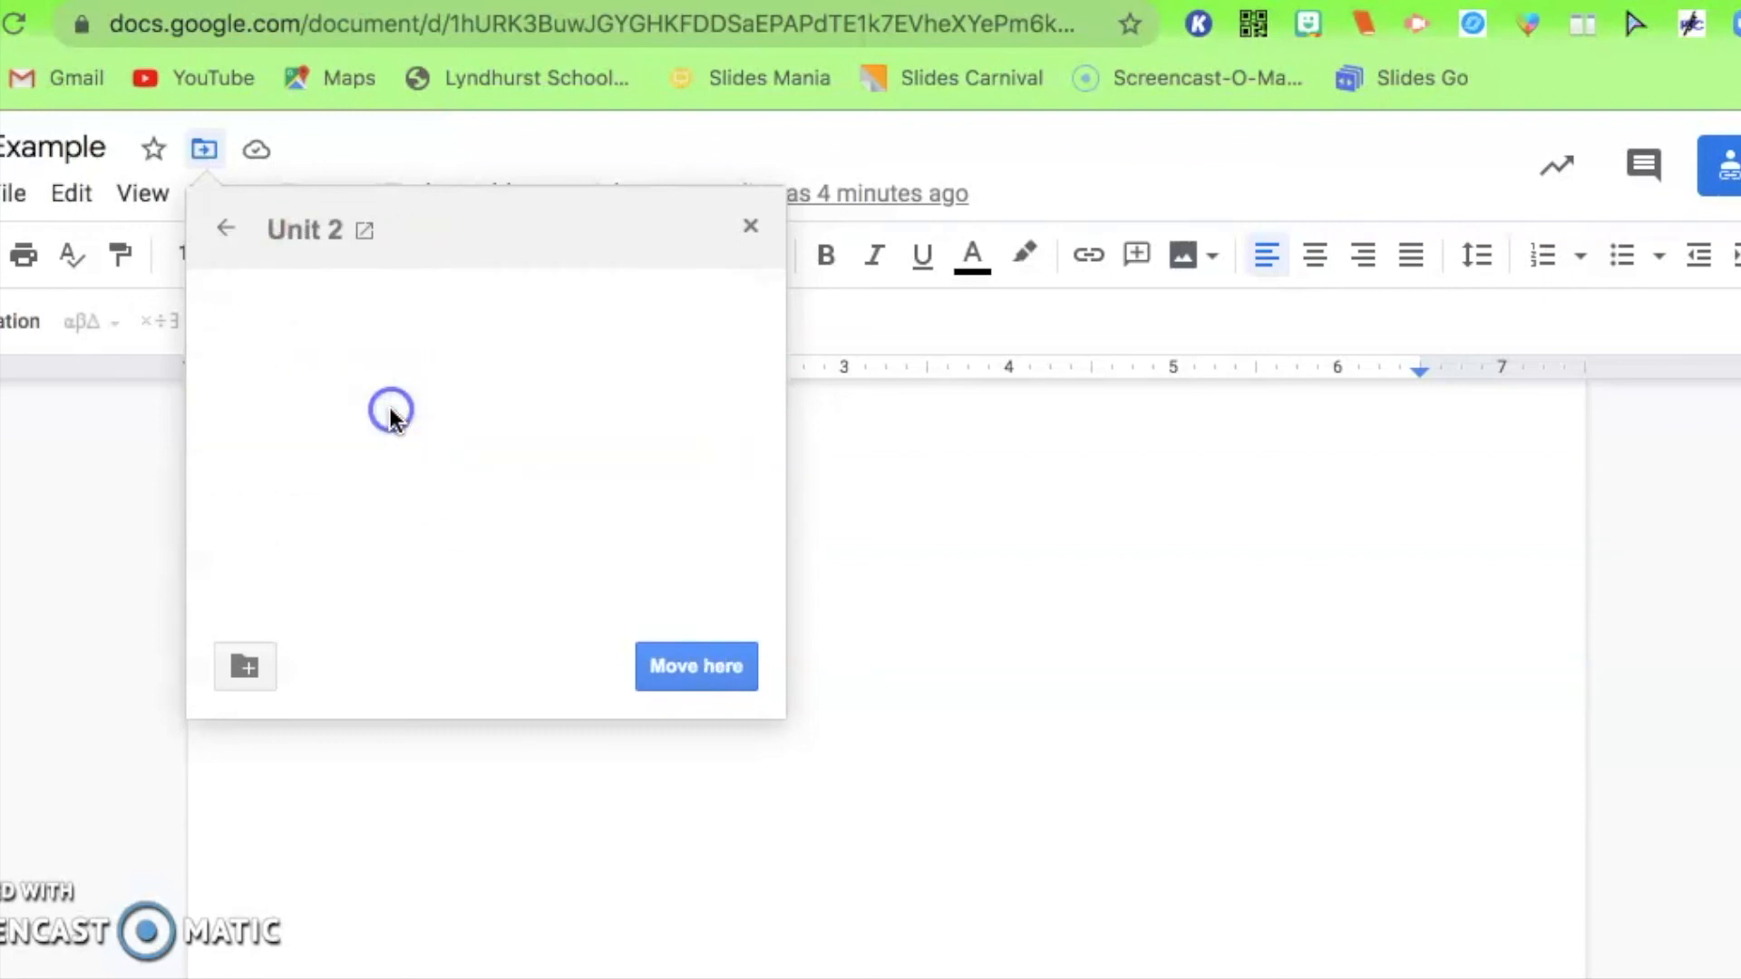
pyautogui.scroll(-5, 574, 515)
pyautogui.scroll(5, 577, 530)
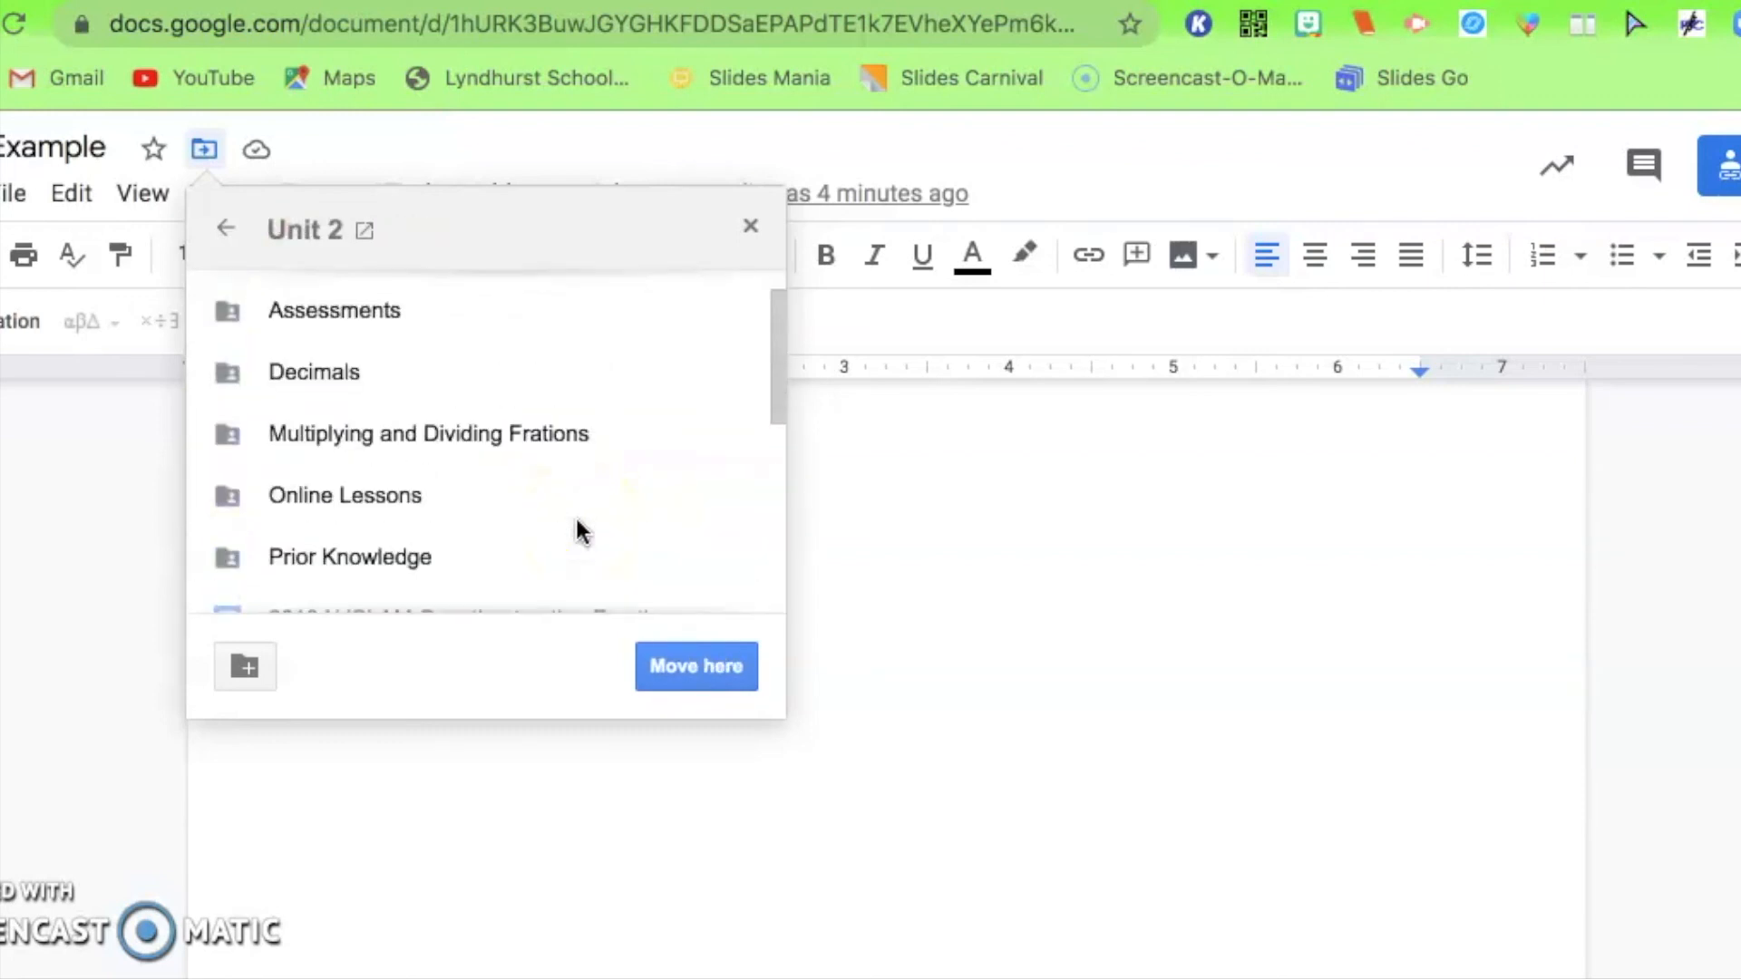
pyautogui.scroll(-2, 630, 567)
pyautogui.scroll(-1, 632, 569)
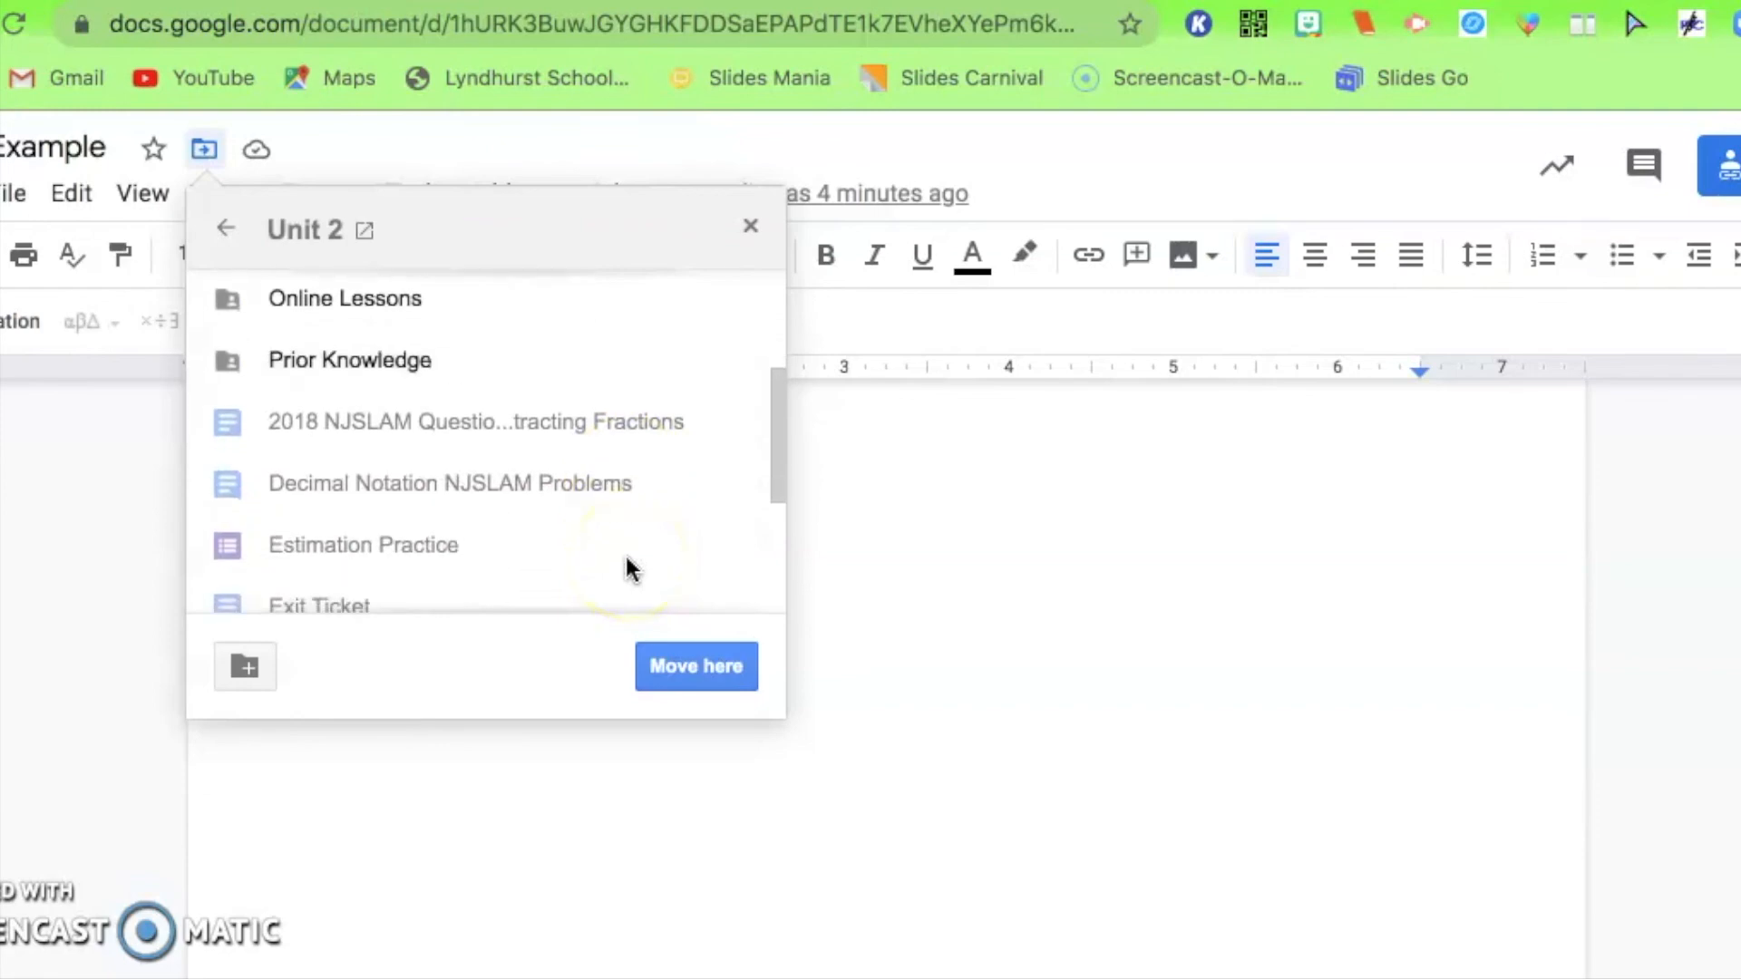
pyautogui.click(710, 669)
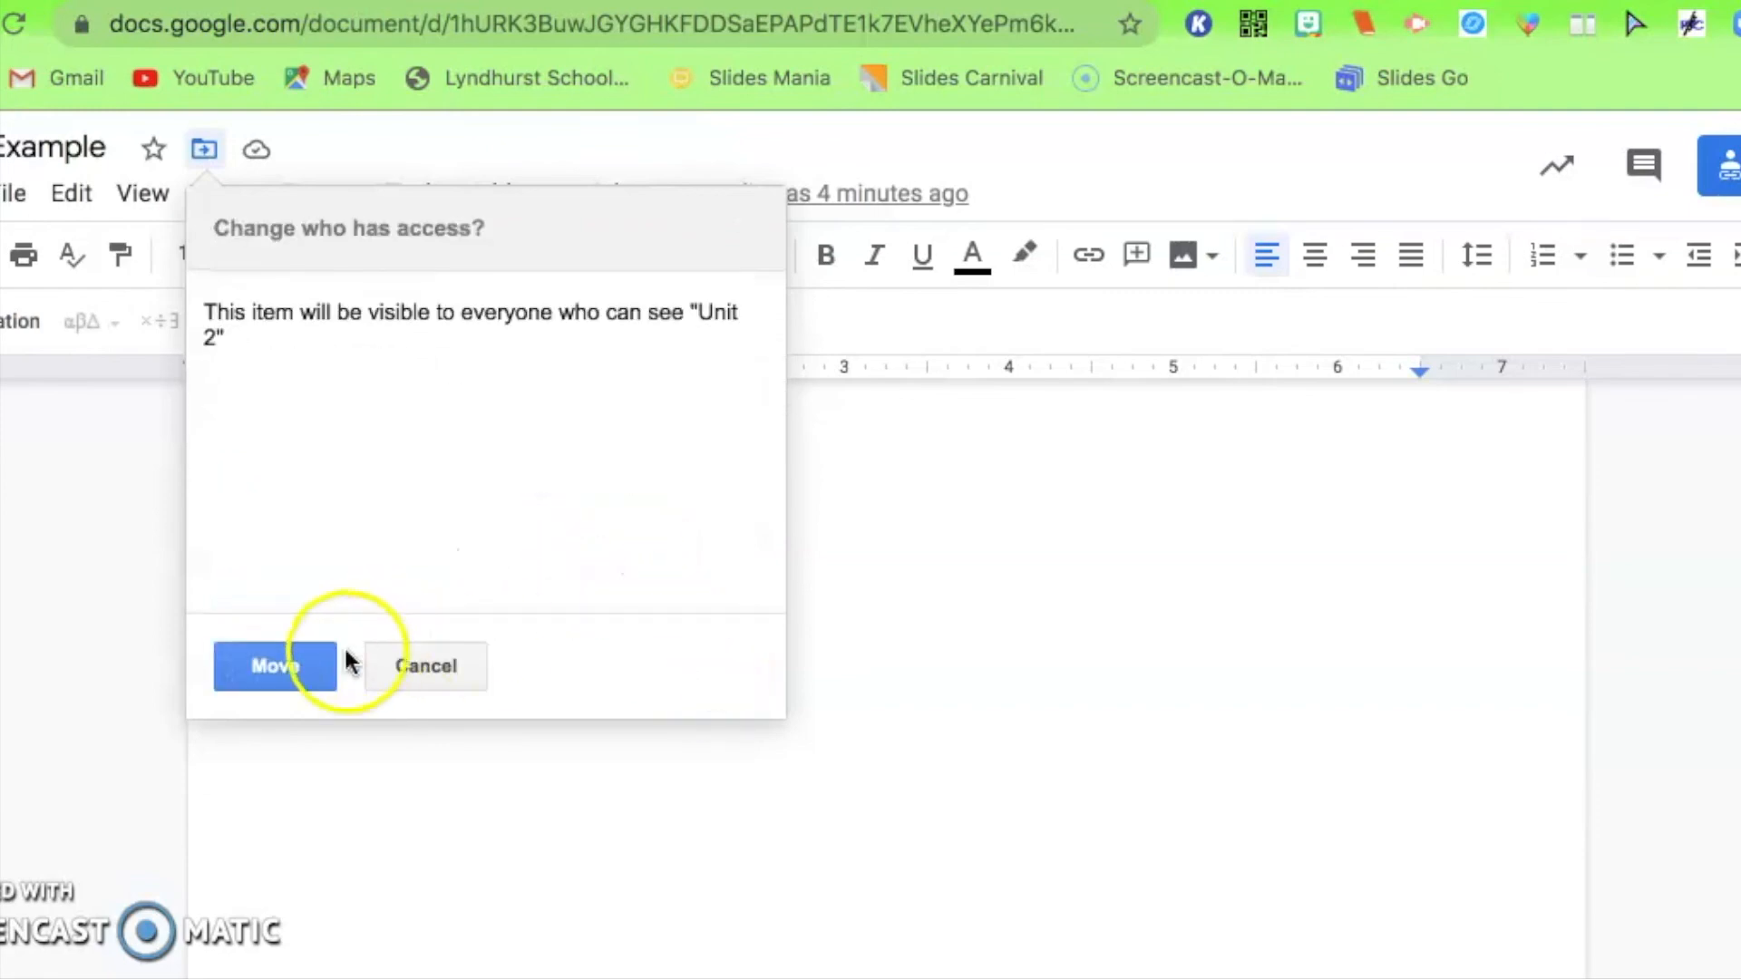
pyautogui.click(447, 664)
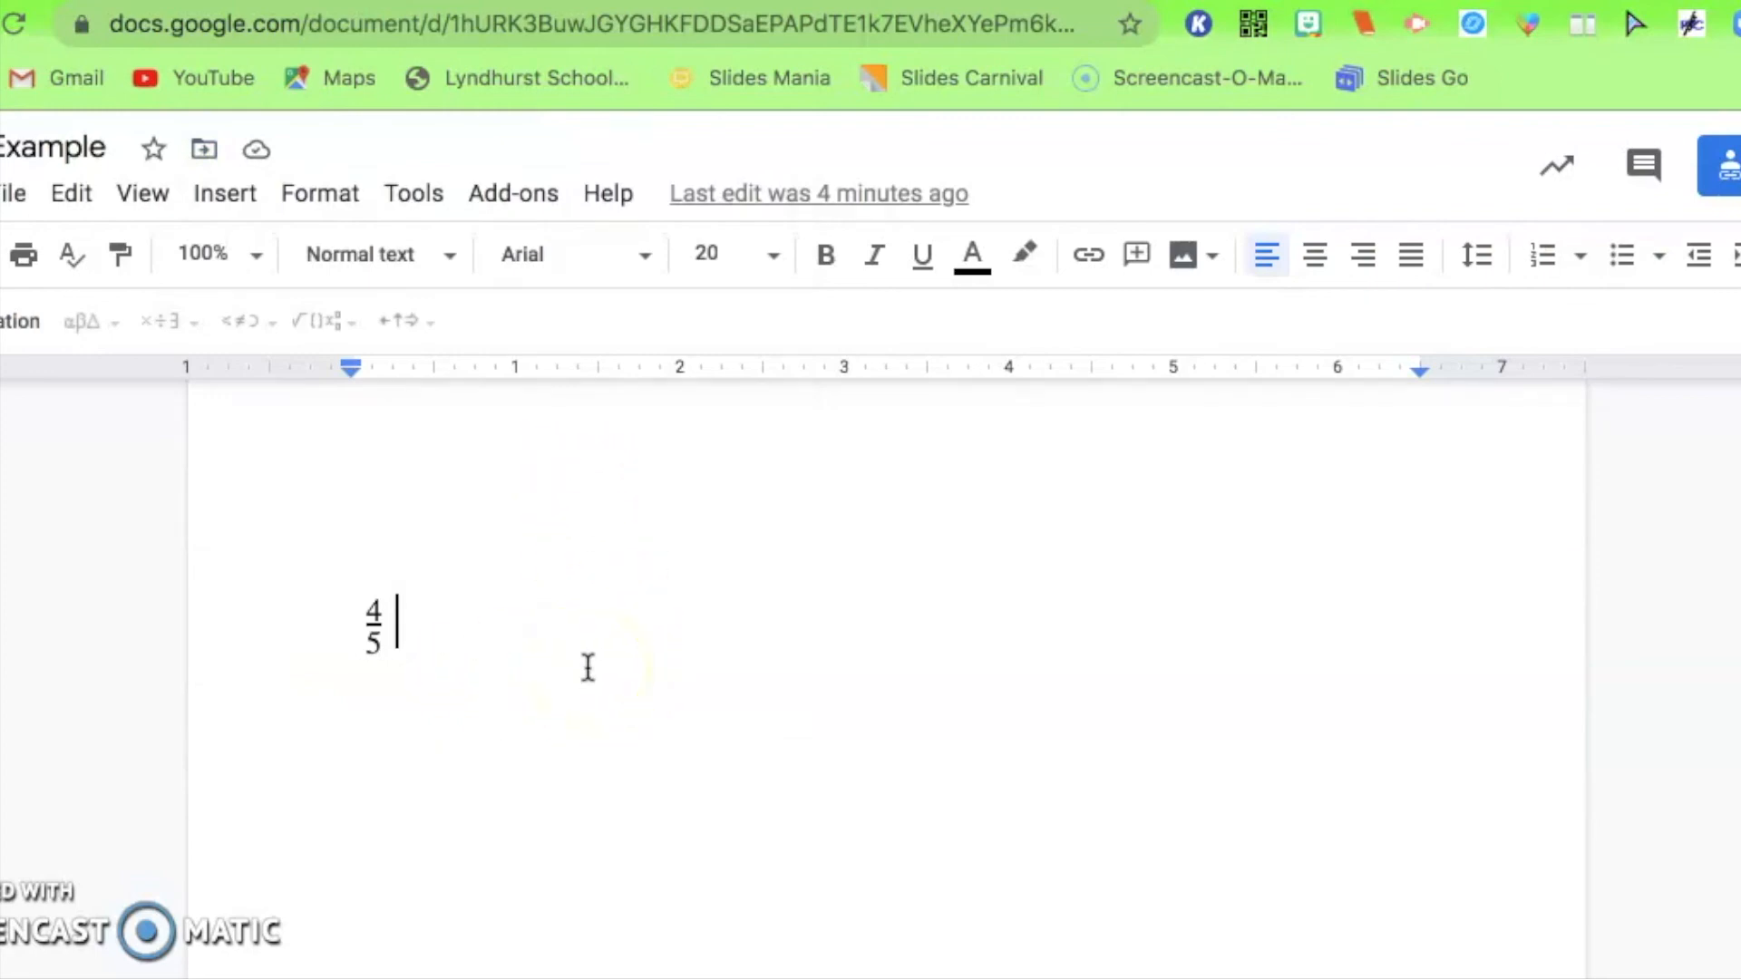
# Format the line with the 4/5 fraction as a numbered list and view the available numbered and bulleted list styles.
pyautogui.click(1545, 255)
pyautogui.click(1579, 259)
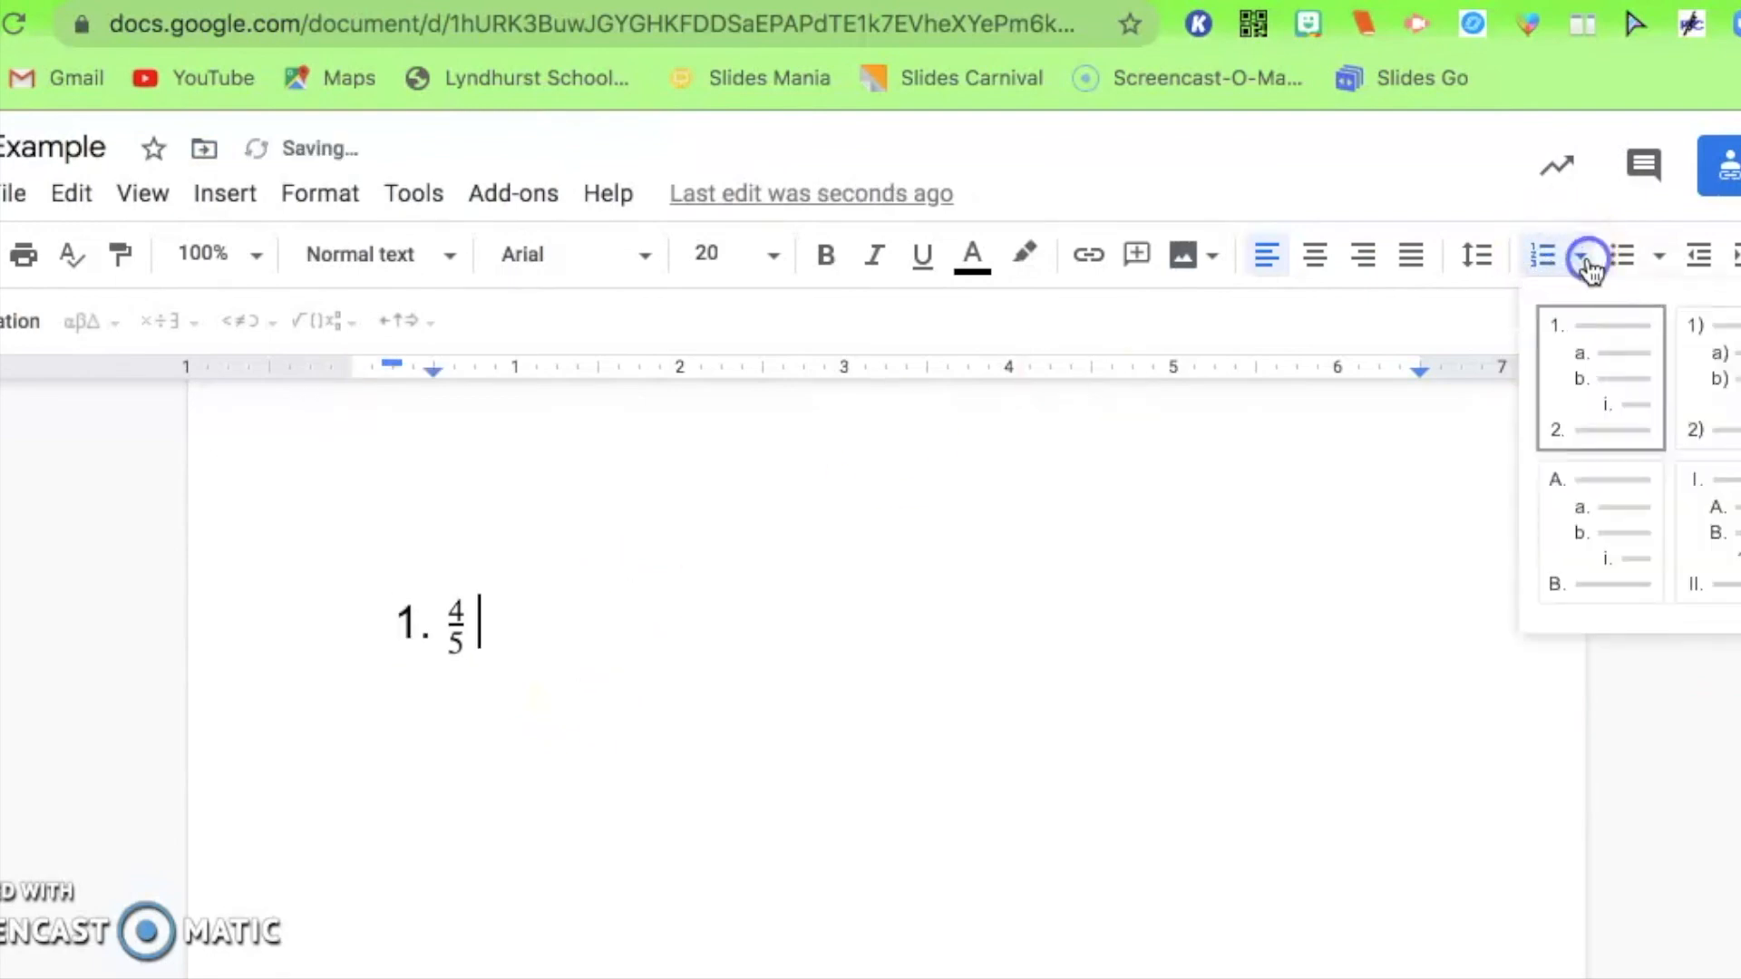
pyautogui.click(1658, 257)
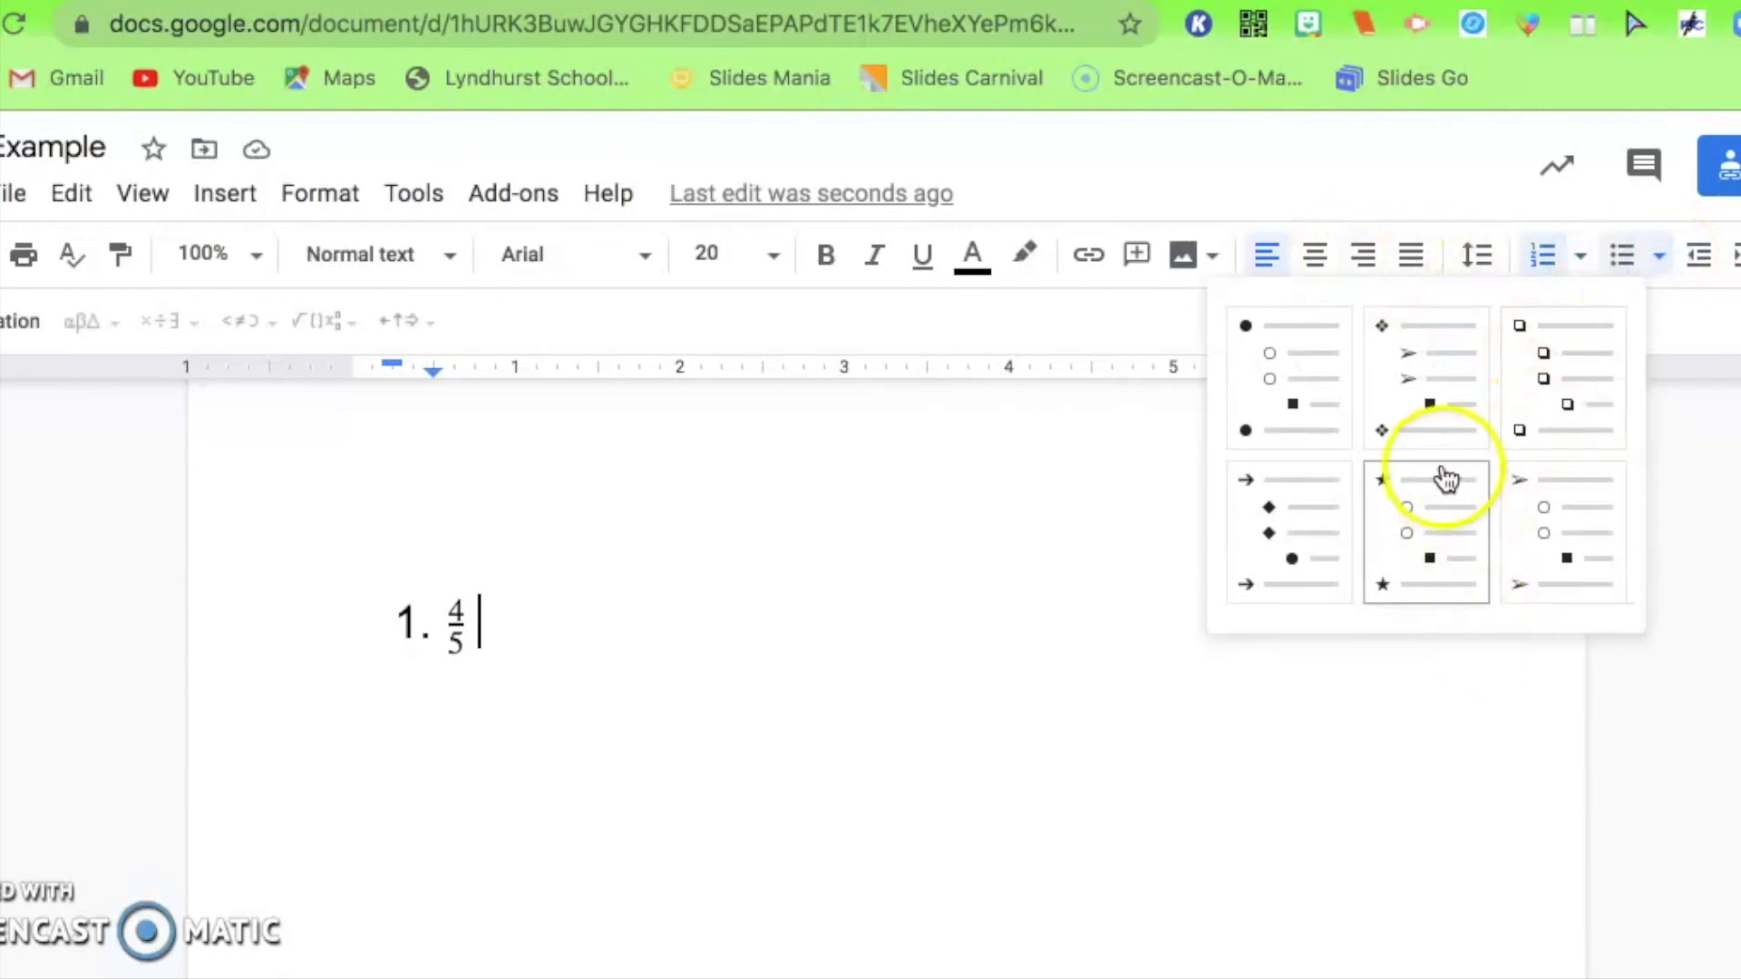
# Examine the line spacing choices, the image source options and the highlight colour palette, and close them without choosing anything.
pyautogui.click(1478, 259)
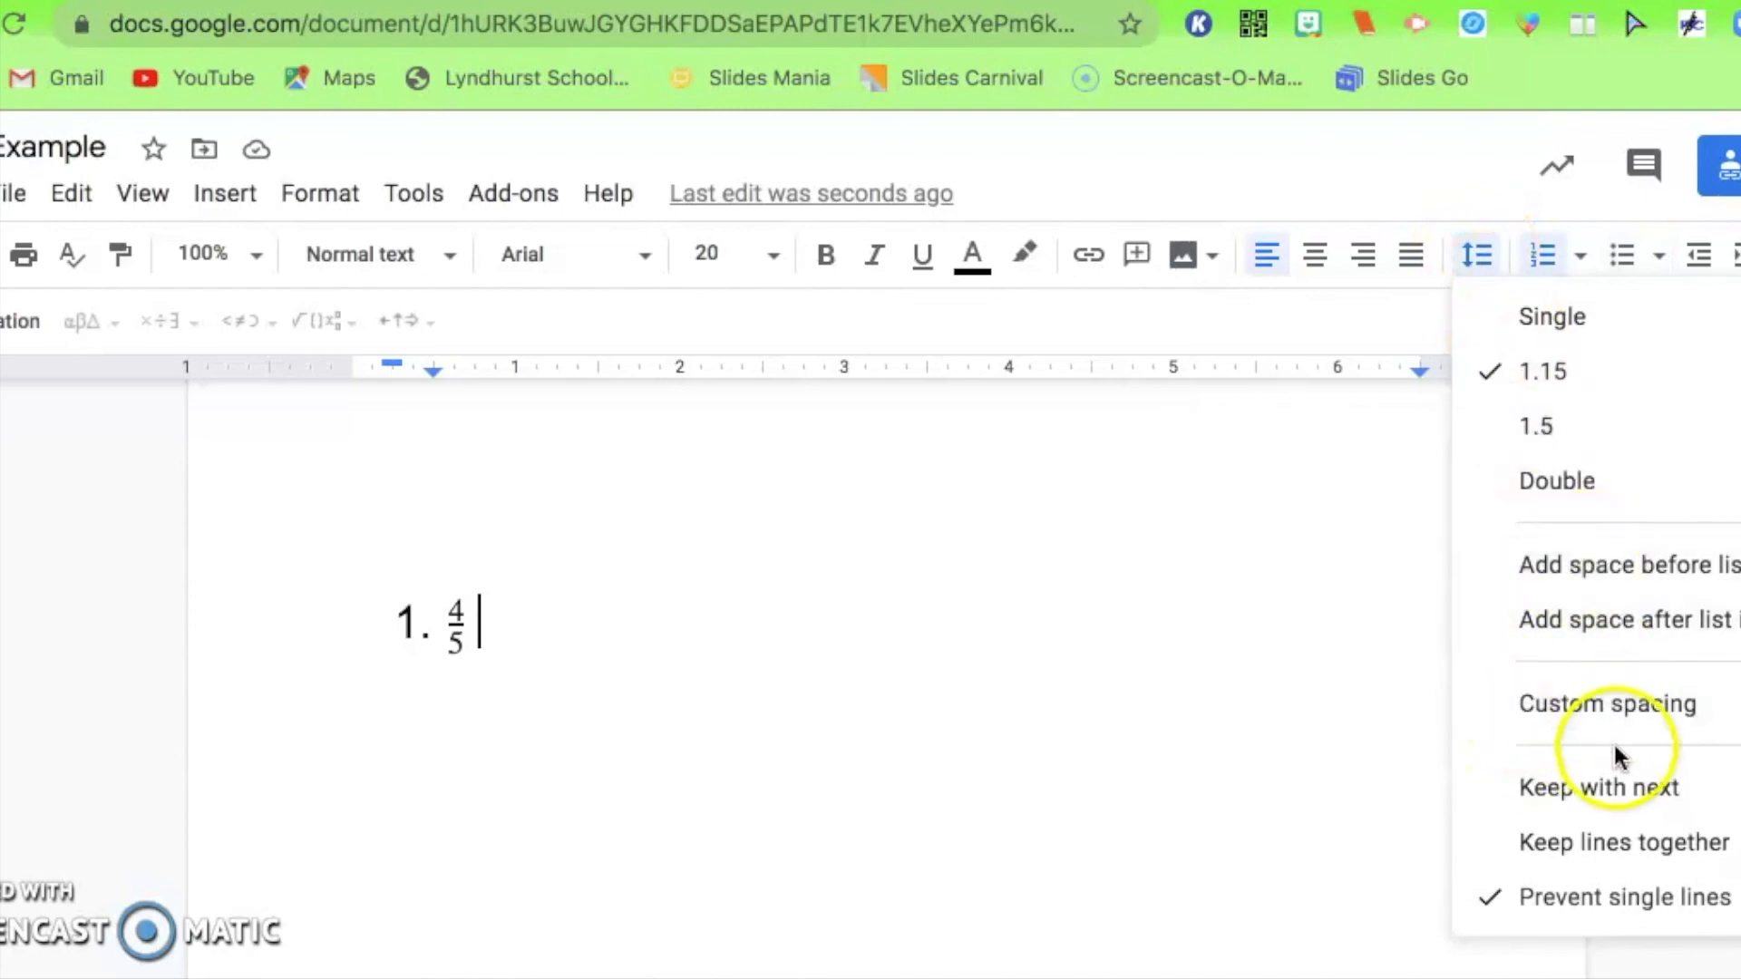
pyautogui.click(1234, 672)
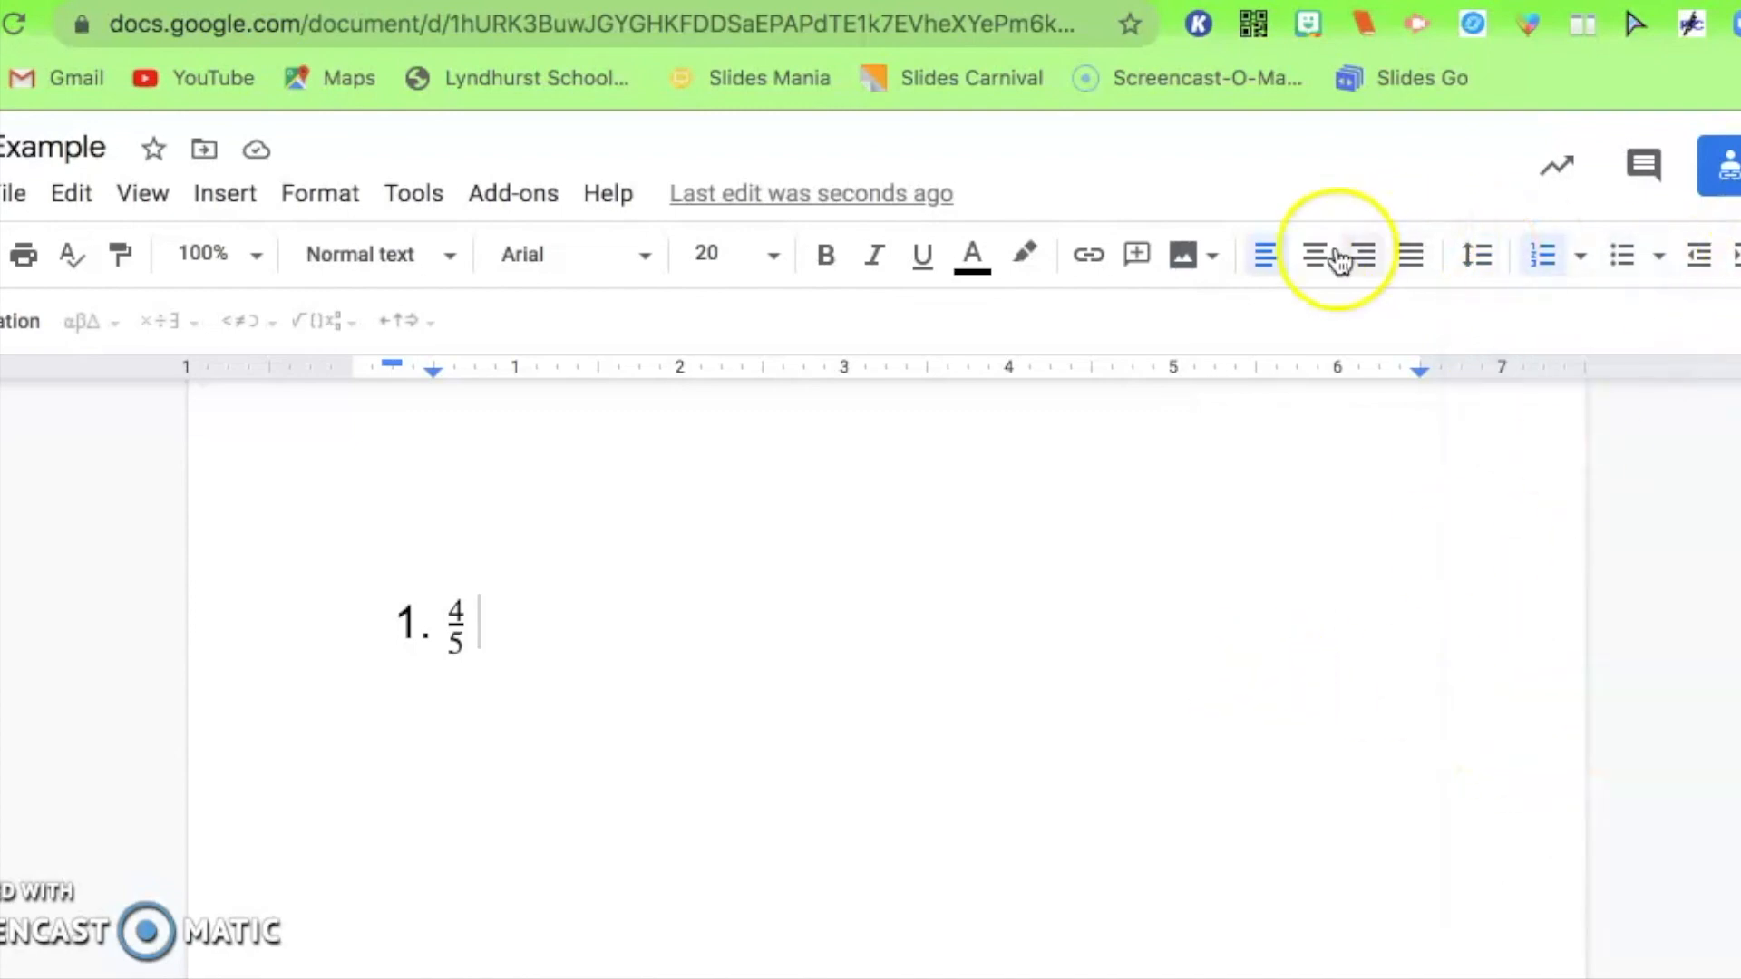
pyautogui.click(1213, 259)
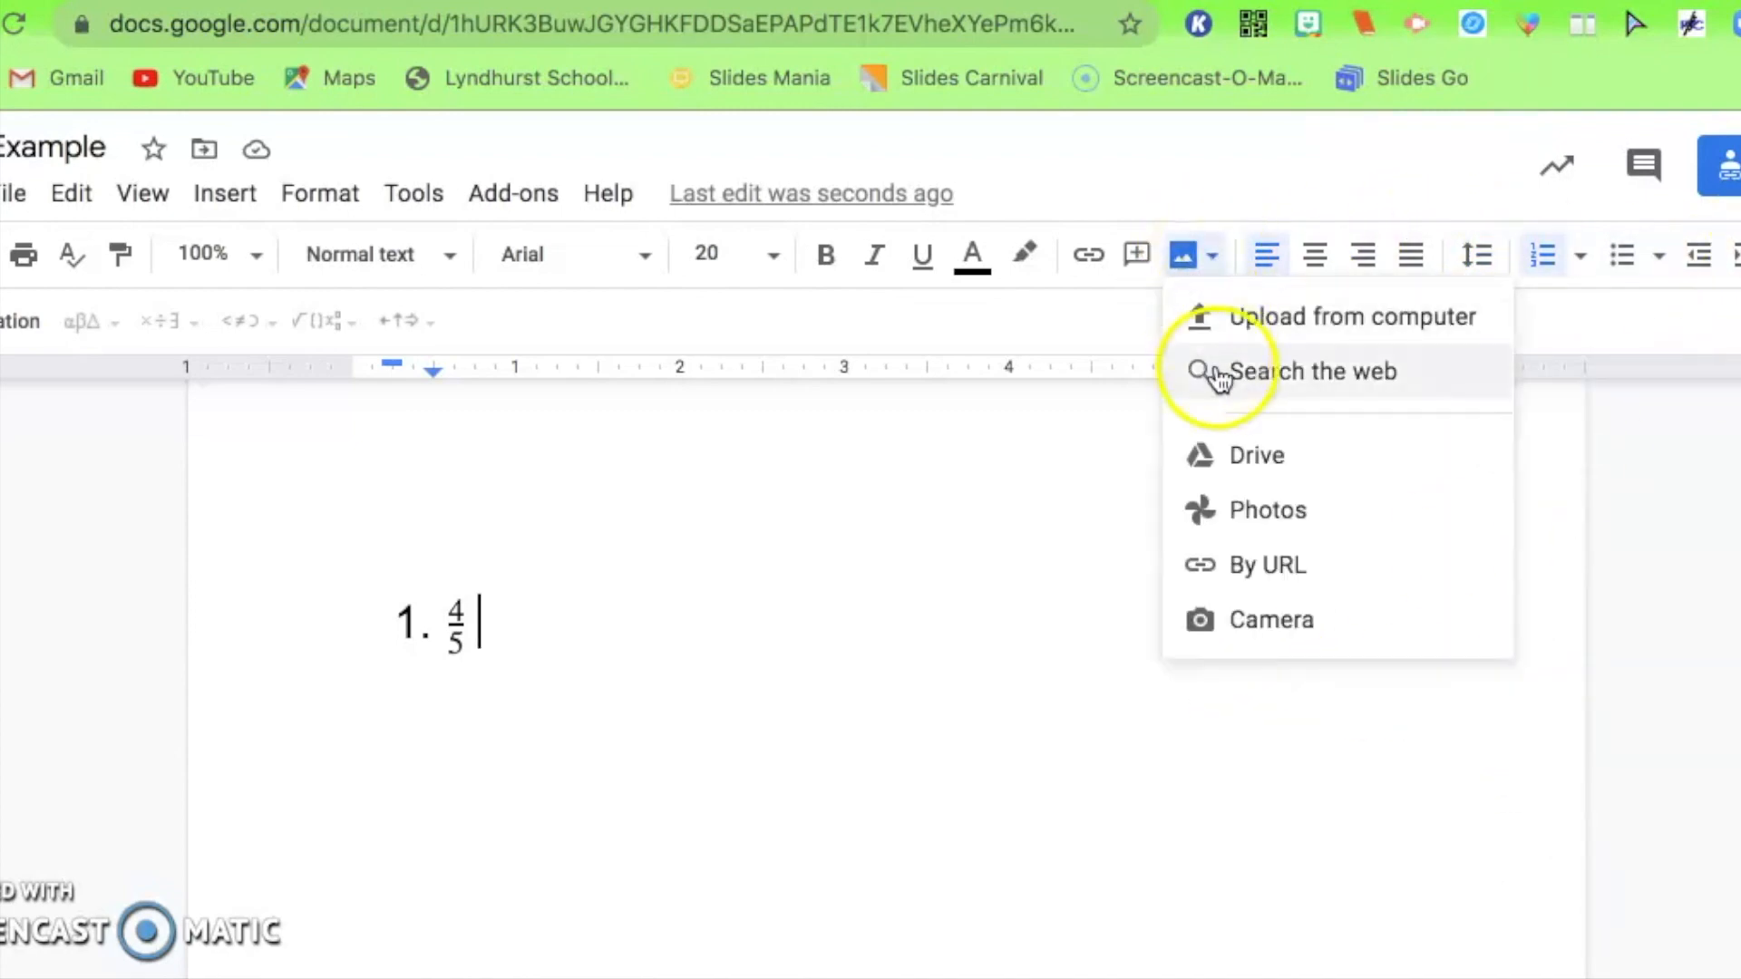
pyautogui.click(1031, 256)
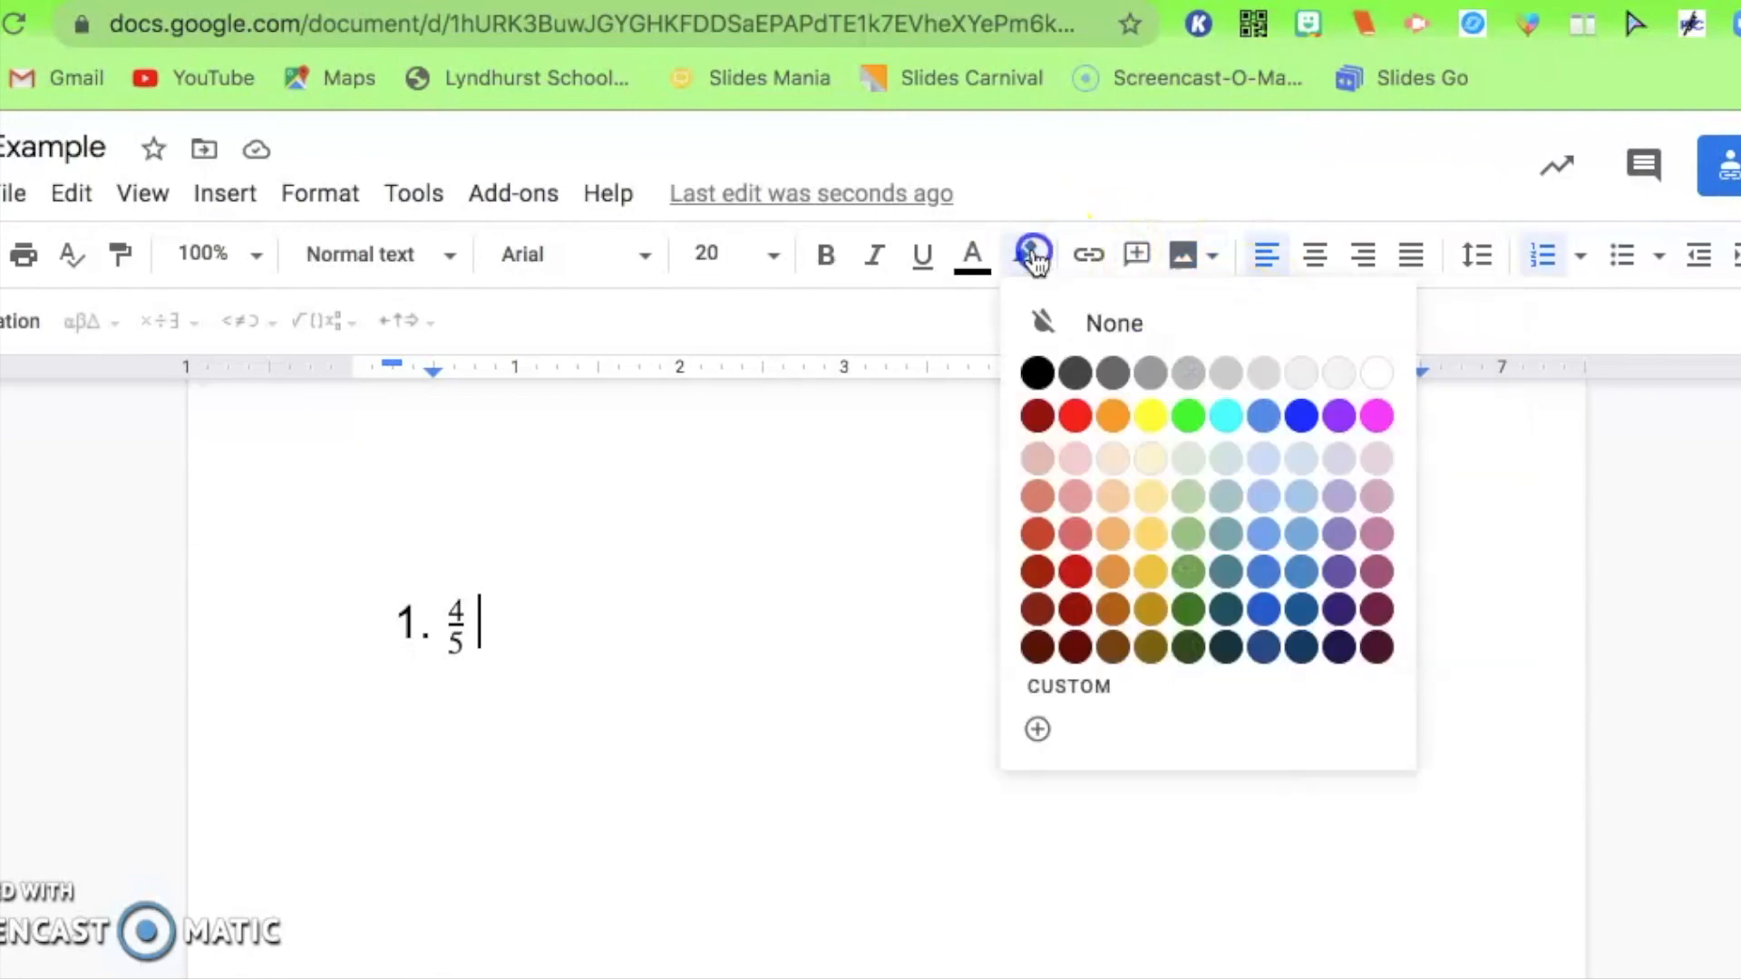
pyautogui.click(1031, 257)
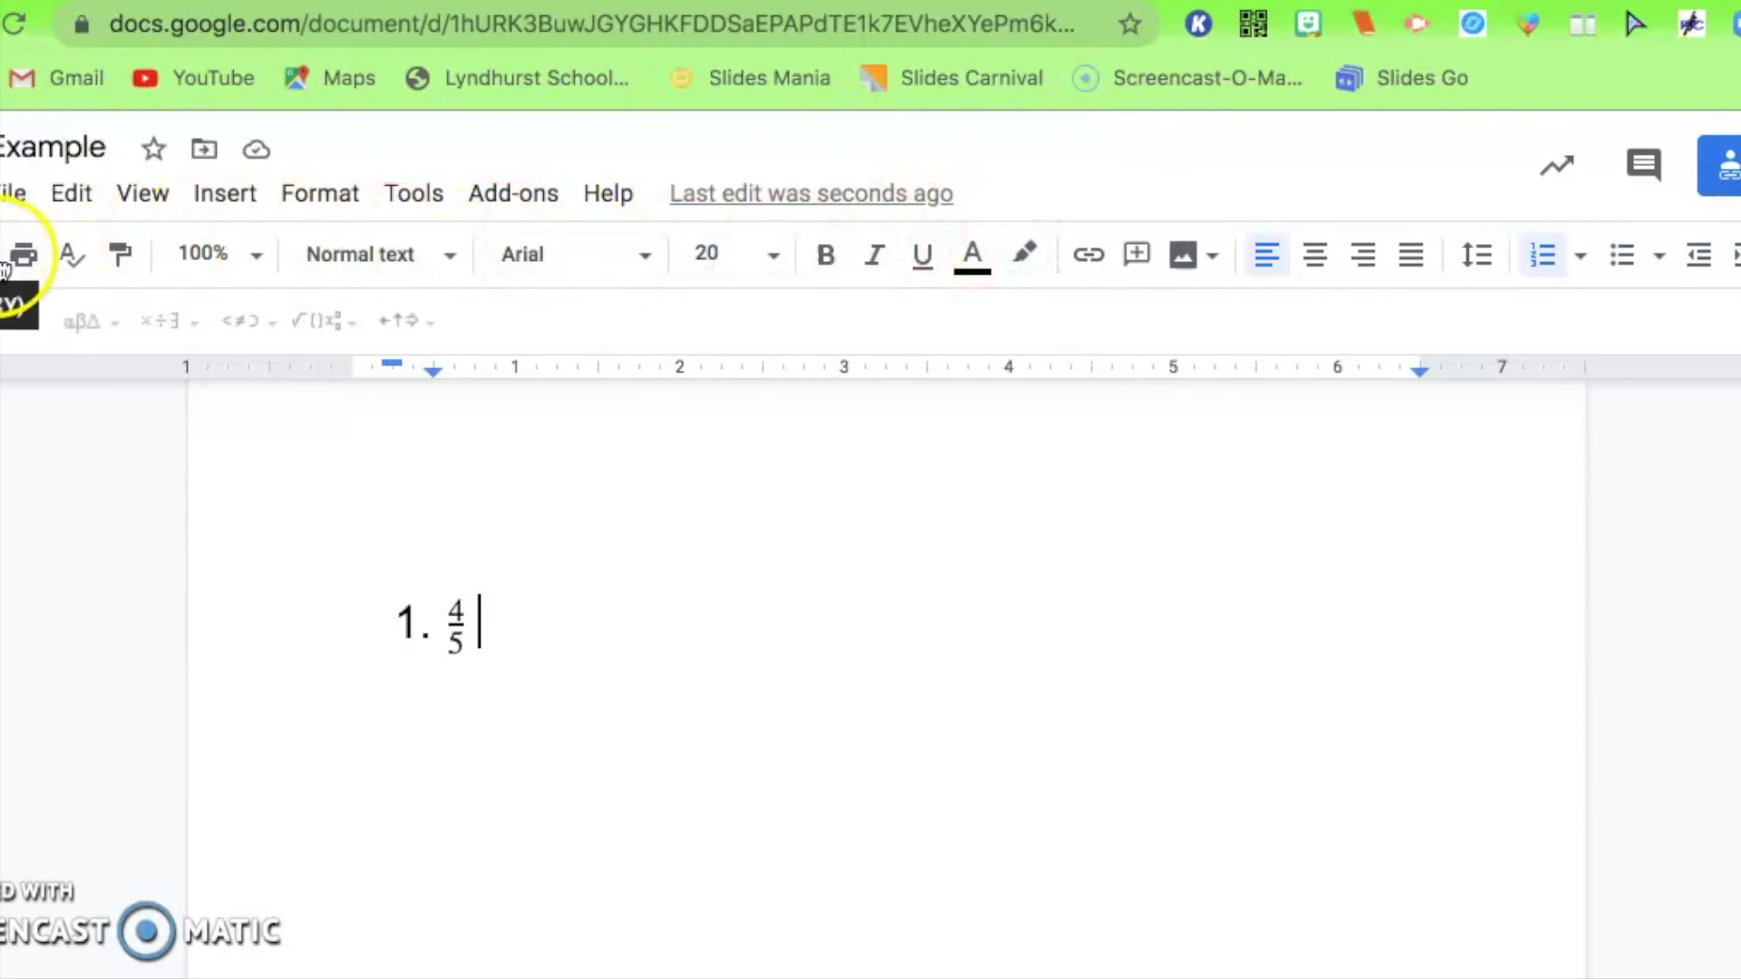
# Delete the 4/5 fraction and remove the list number from its line.
pyautogui.moveTo(536, 621); pyautogui.dragTo(314, 598)
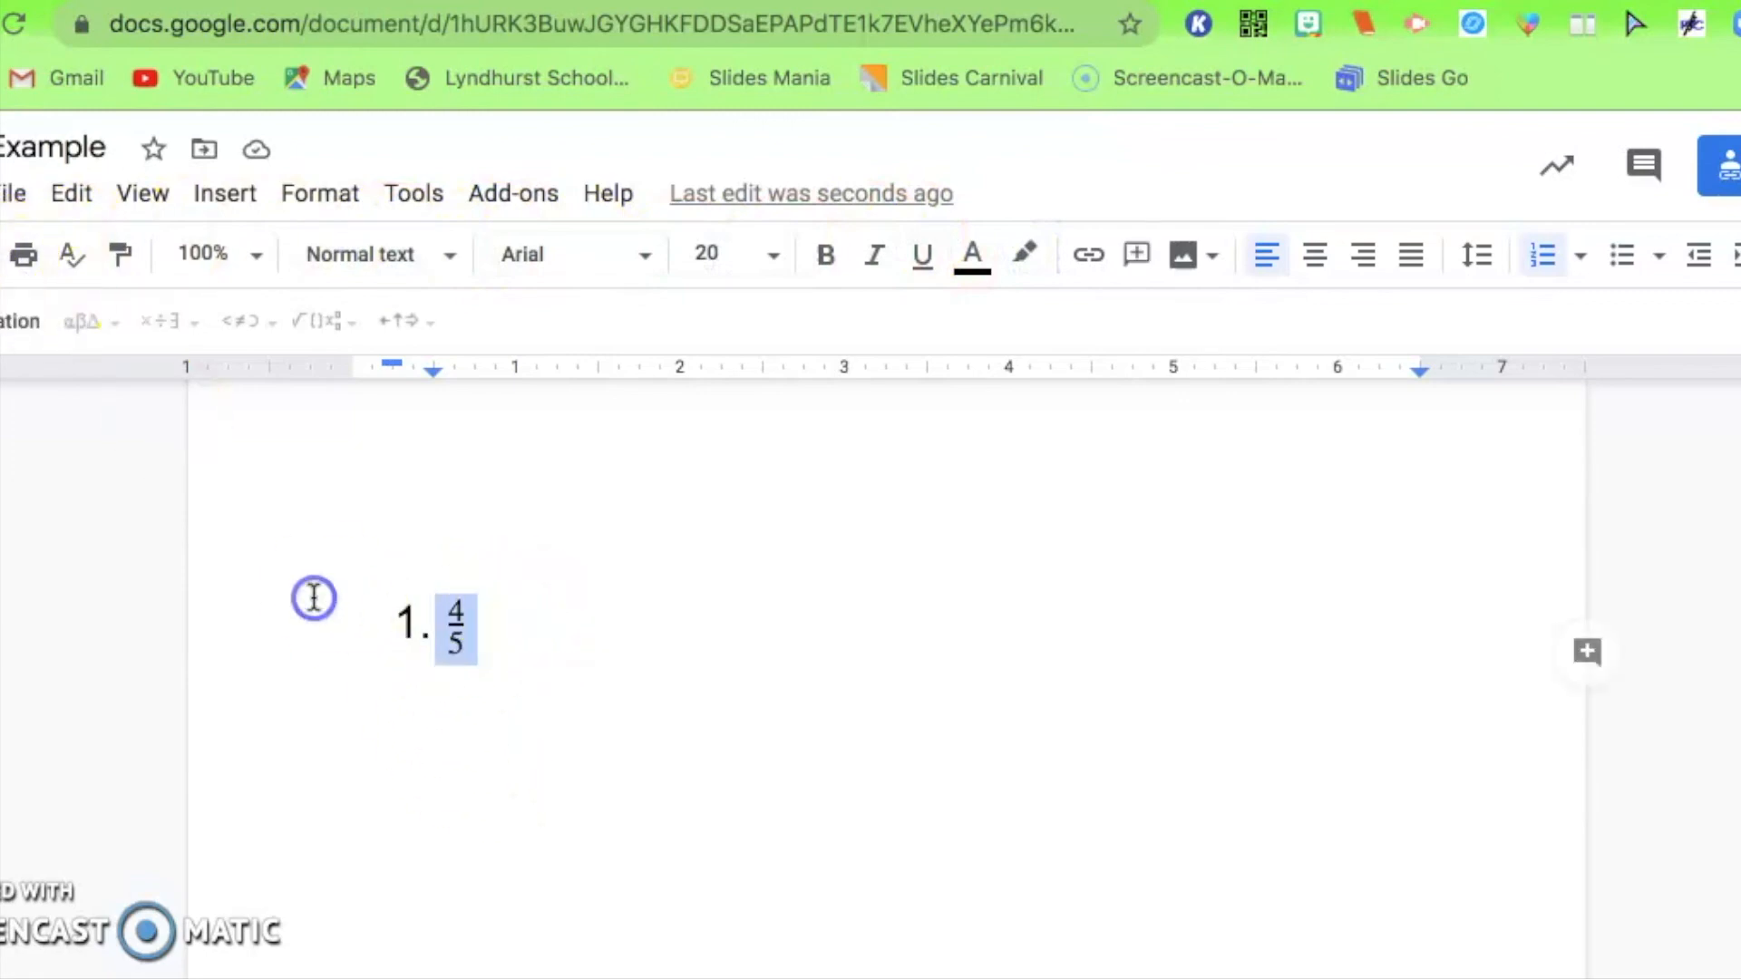
pyautogui.press('BackSpace')
pyautogui.press('BackSpace')
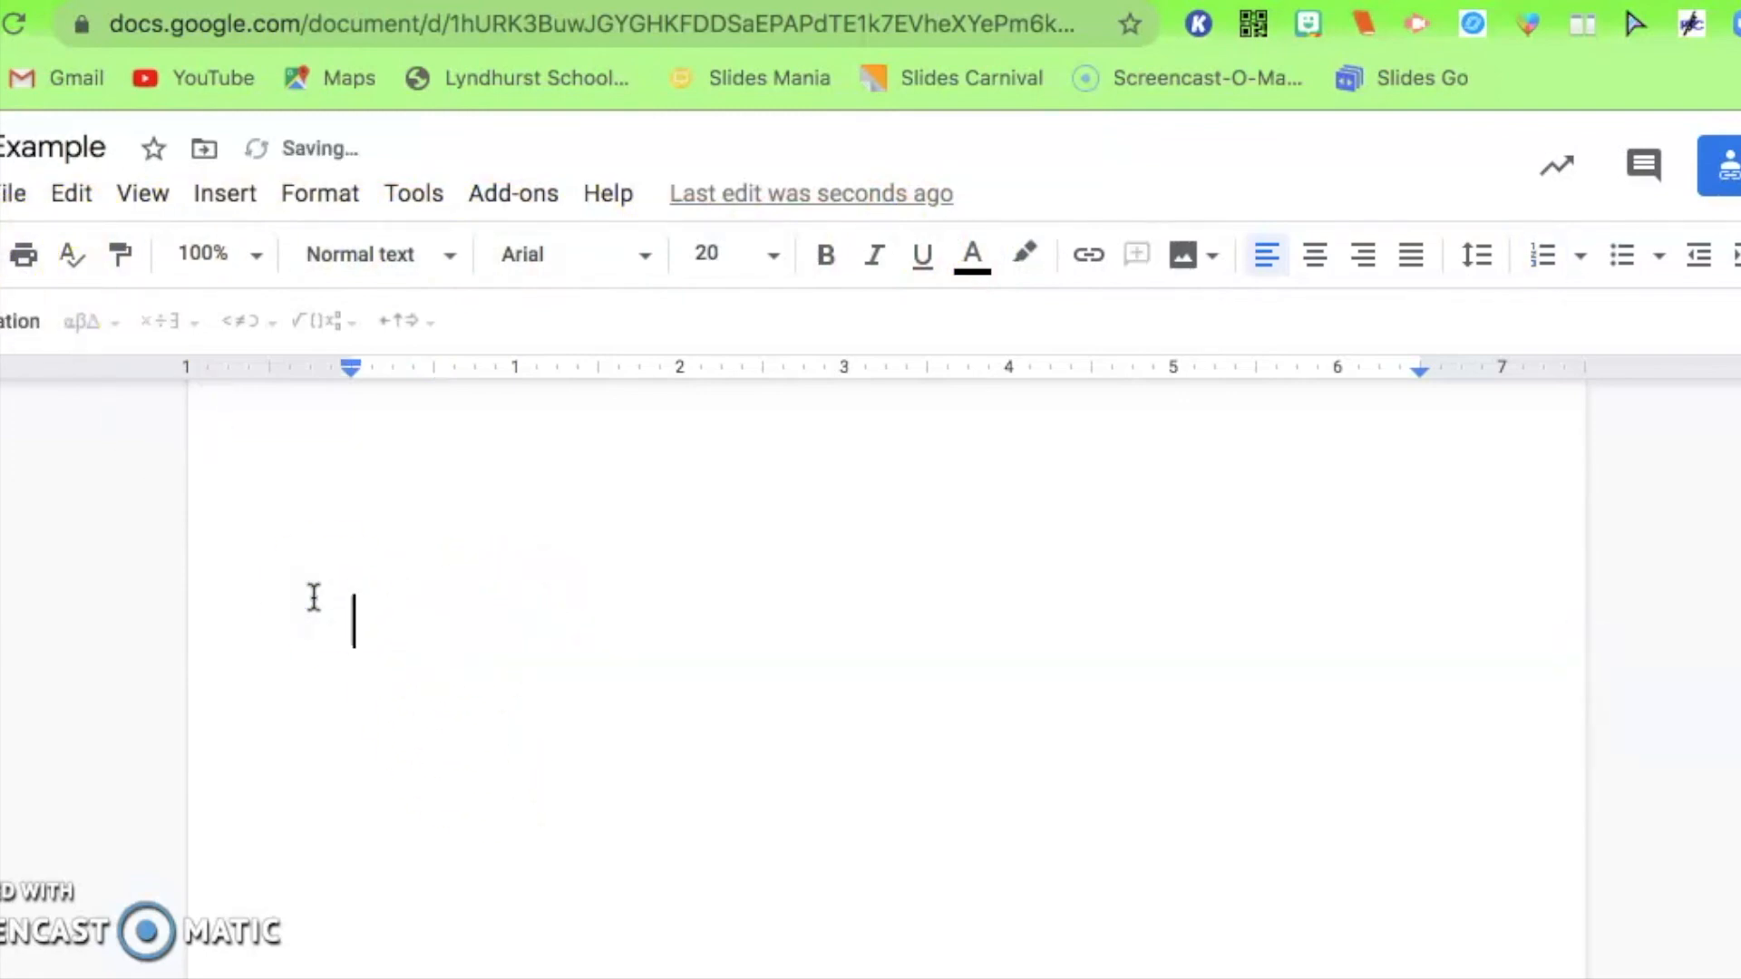